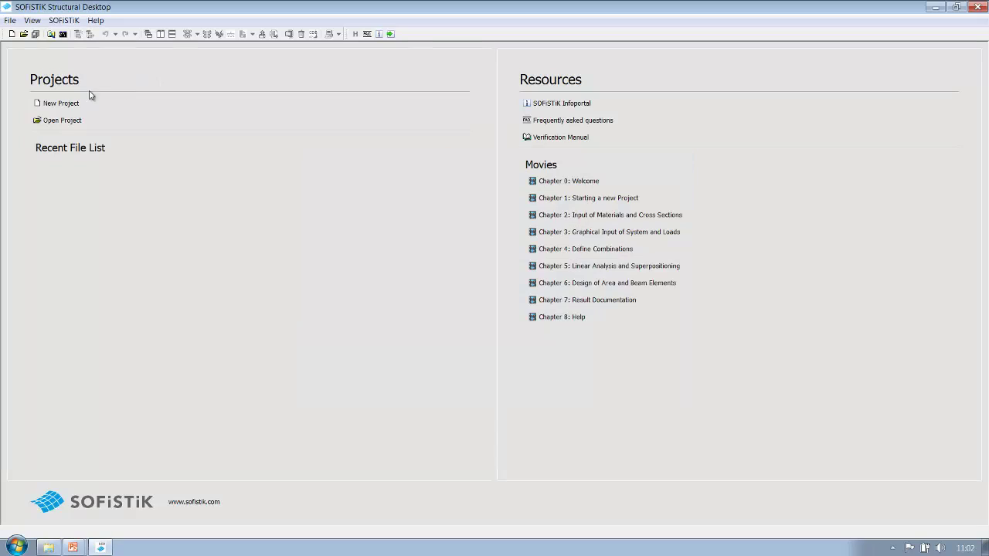
# Start a new project titled "SOFiSTiK Bridge Design" with the database name "Frame Bridge".
pyautogui.click(62, 104)
pyautogui.click(152, 91)
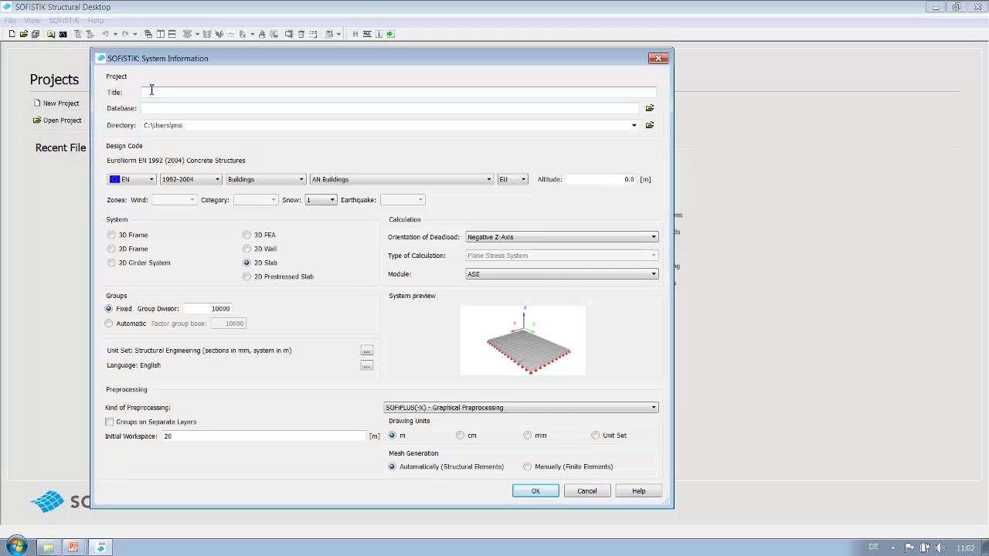
pyautogui.write('SOFiSTiK Bridge Design')
pyautogui.press('Tab')
pyautogui.write('Frame Bridge')
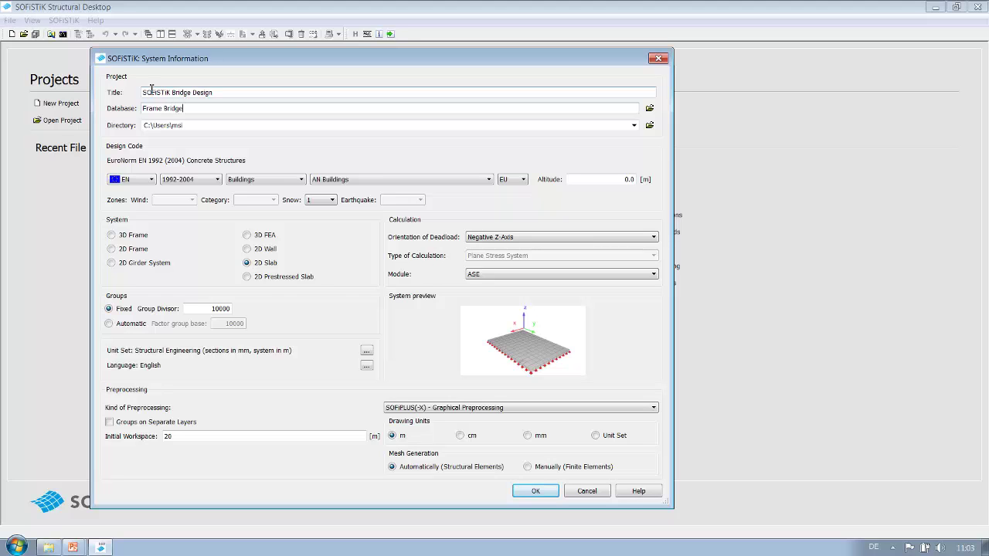
# Set the project directory to the "[1] Axis" folder inside "SOFINAR BRIDGEDESIGN-FRAME BRIDGE" on the desktop.
pyautogui.click(650, 126)
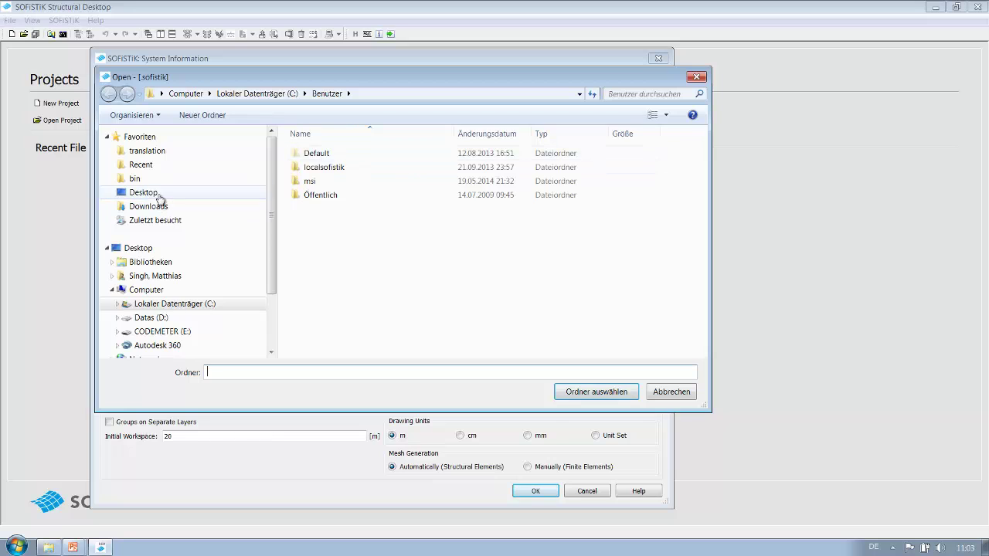
pyautogui.click(139, 192)
pyautogui.doubleClick(338, 193)
pyautogui.doubleClick(331, 159)
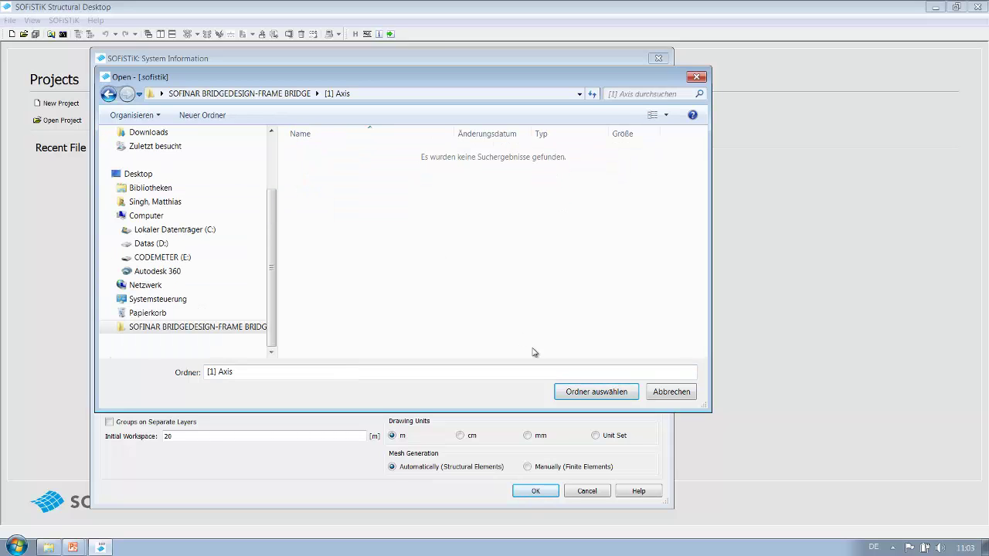
pyautogui.click(571, 393)
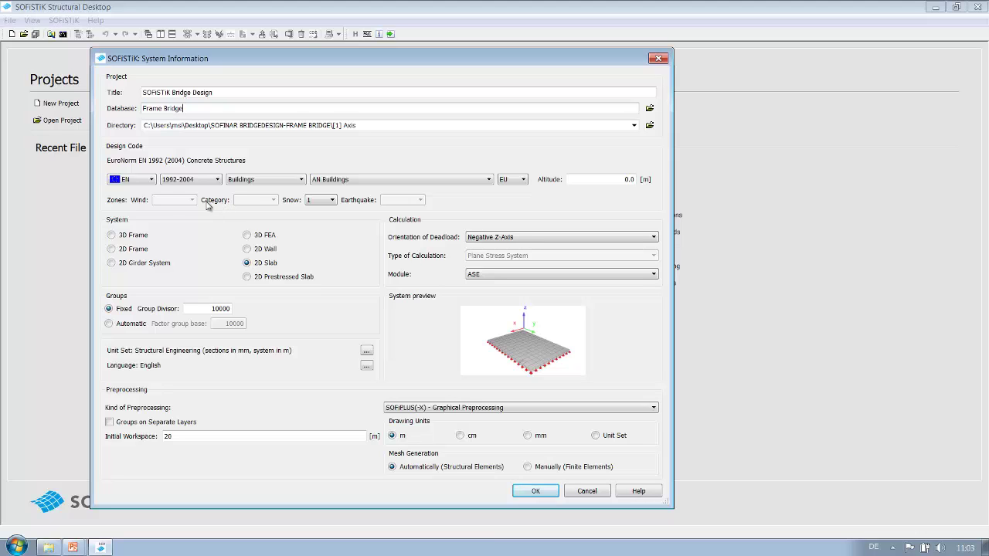
# Keep the EN 1992-2004 design code and set its structure category to Road bridges.
pyautogui.click(150, 180)
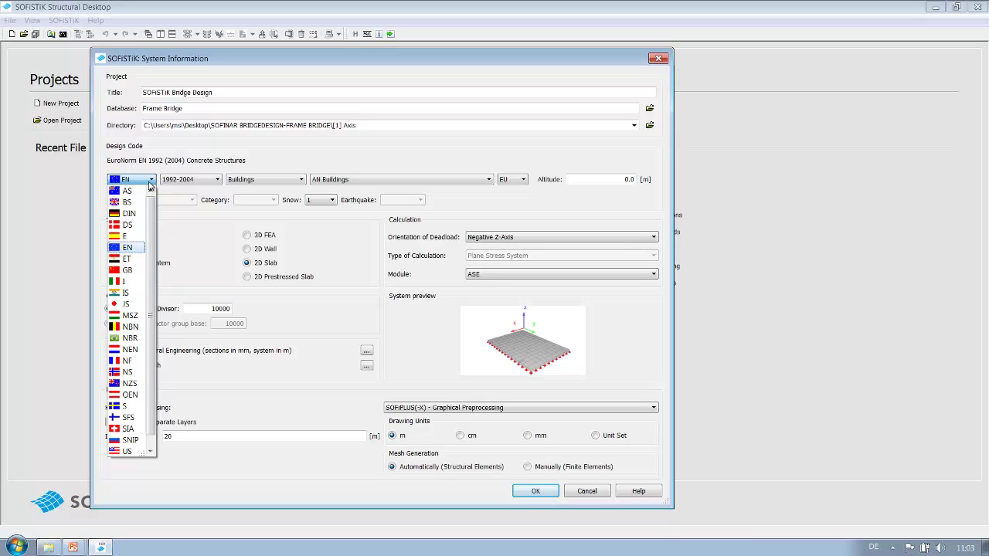
pyautogui.click(150, 182)
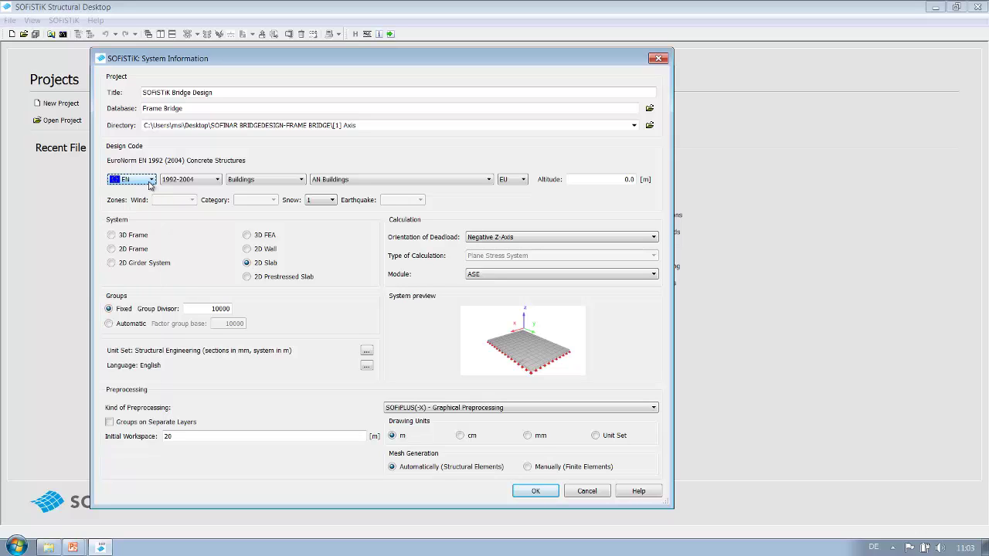
pyautogui.click(261, 180)
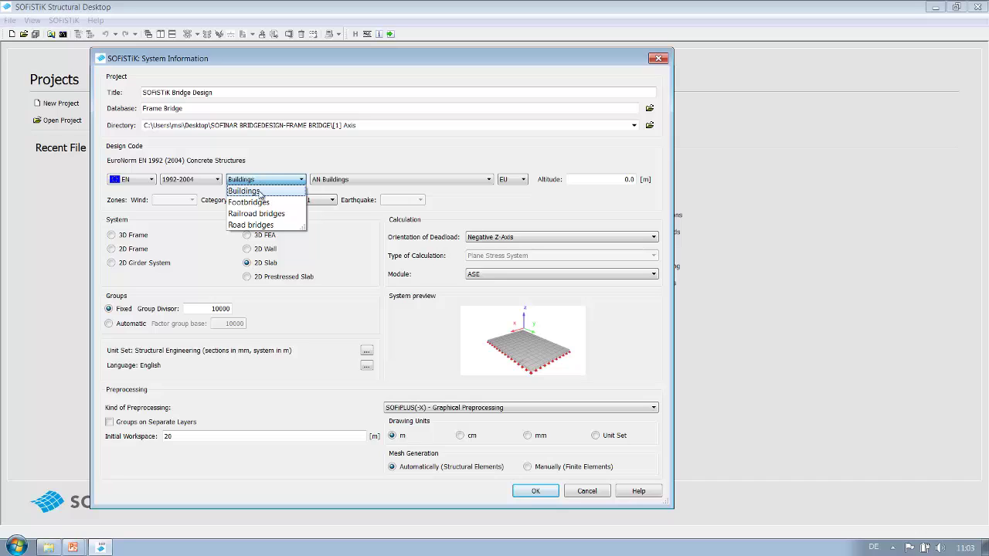
pyautogui.click(255, 225)
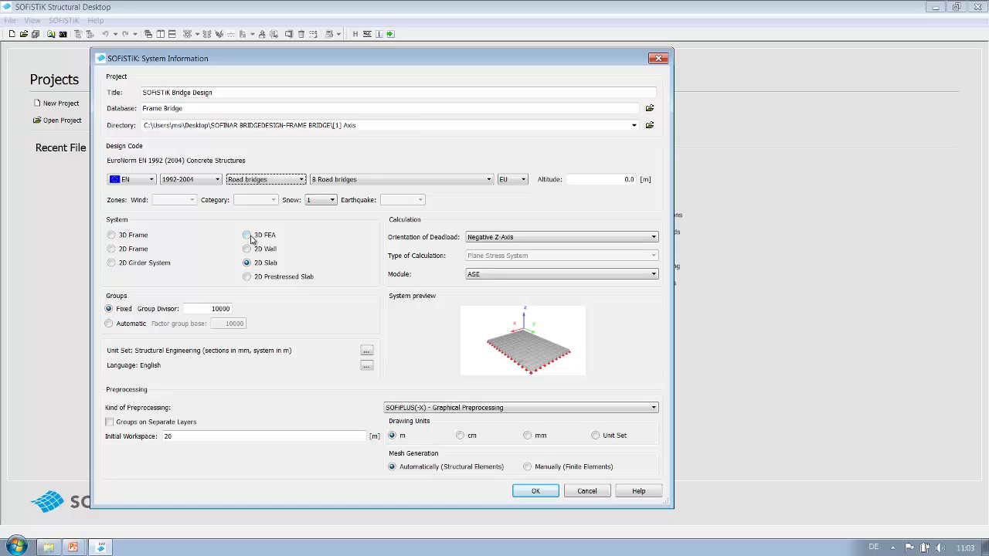
# Choose the 3D FEA system with drawing units from the Unit Set and create the project.
pyautogui.click(248, 236)
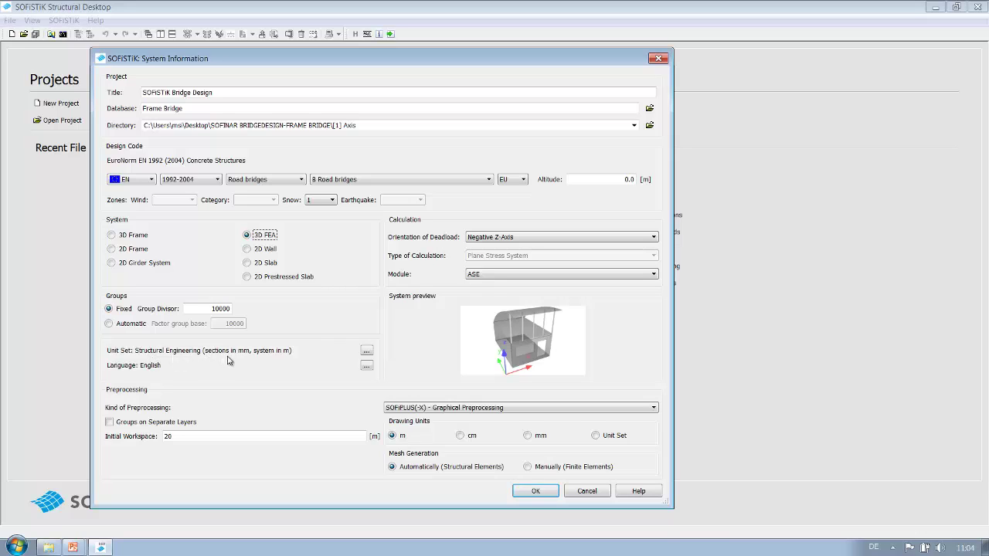
pyautogui.click(596, 436)
pyautogui.click(536, 491)
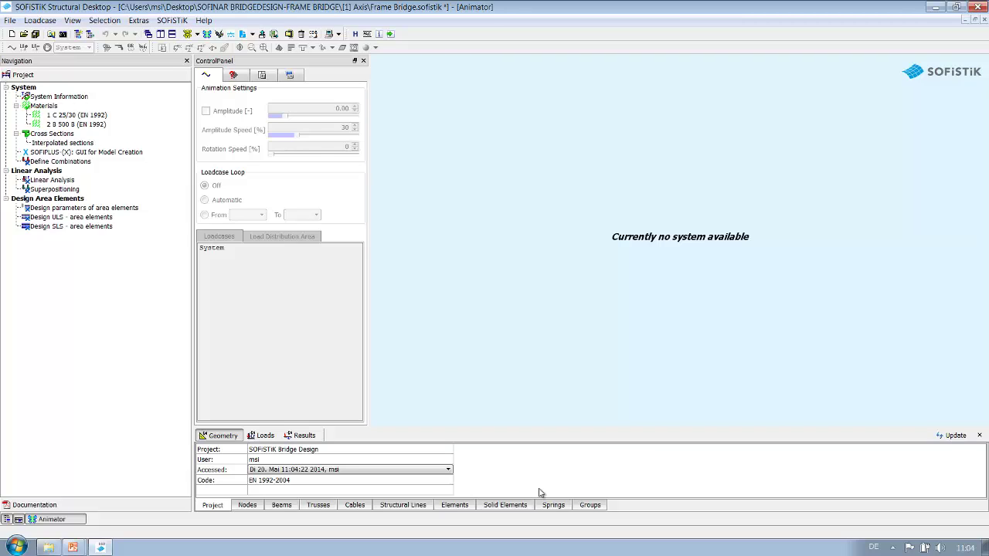
# Insert a User Text task from the Additional Modules group into the project tree.
pyautogui.rightClick(56, 264)
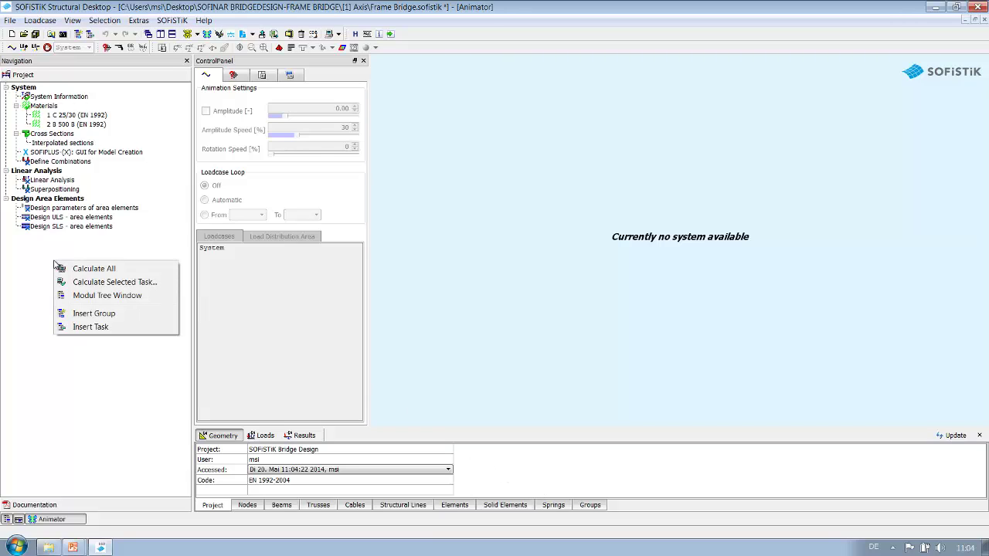
pyautogui.click(85, 327)
pyautogui.scroll(-4, 410, 265)
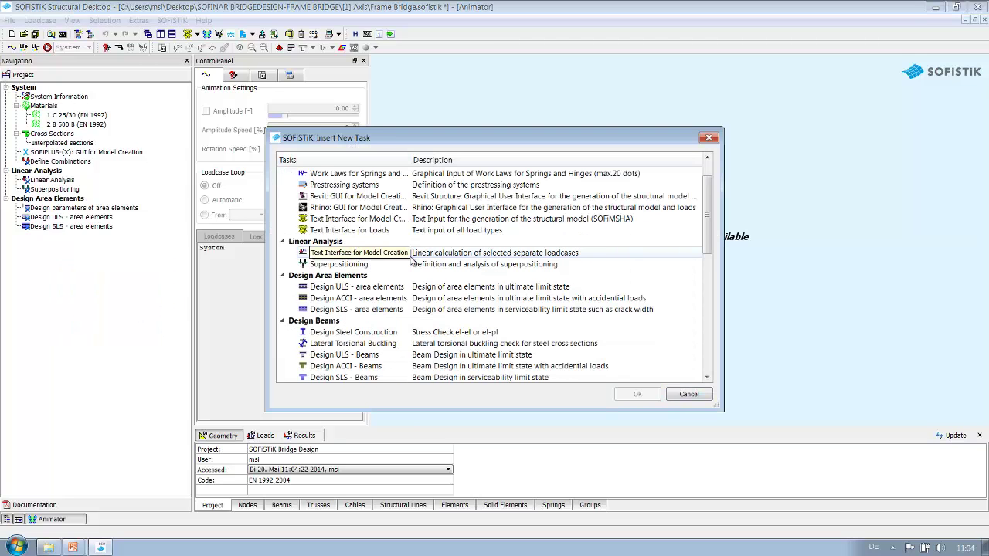
pyautogui.scroll(-6, 411, 266)
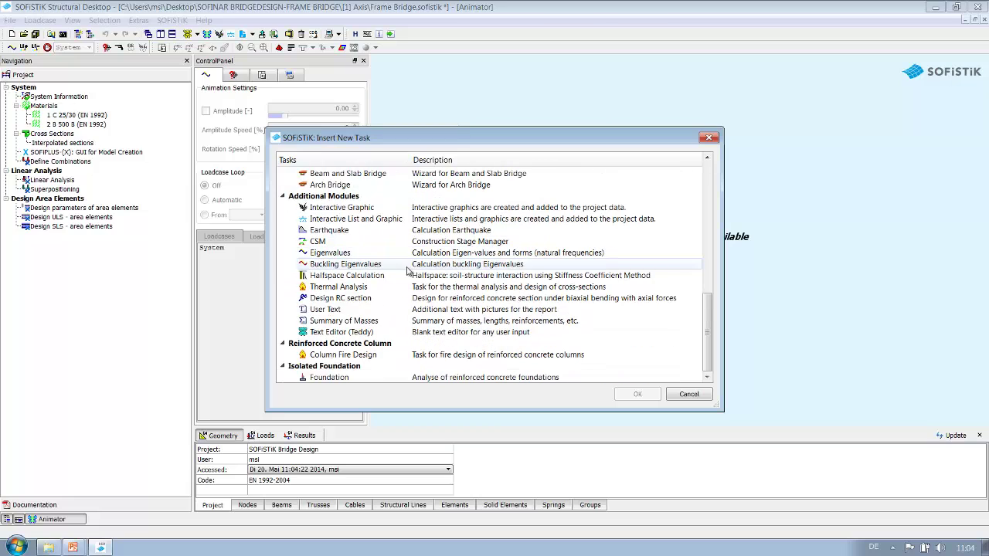
pyautogui.doubleClick(401, 311)
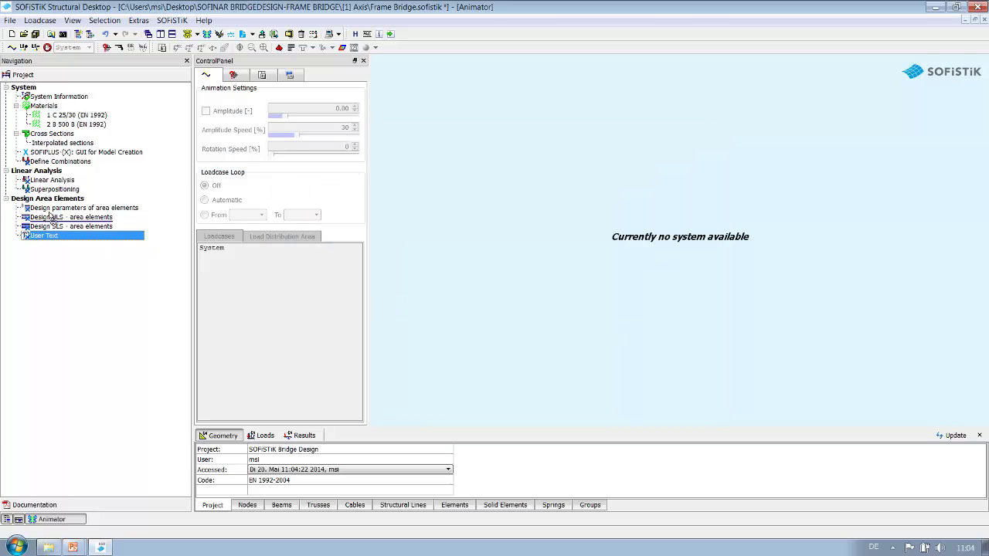
# Move the User Text task directly below System Information and rename it "Preview Frame Bridge".
pyautogui.moveTo(77, 116); pyautogui.dragTo(58, 107)
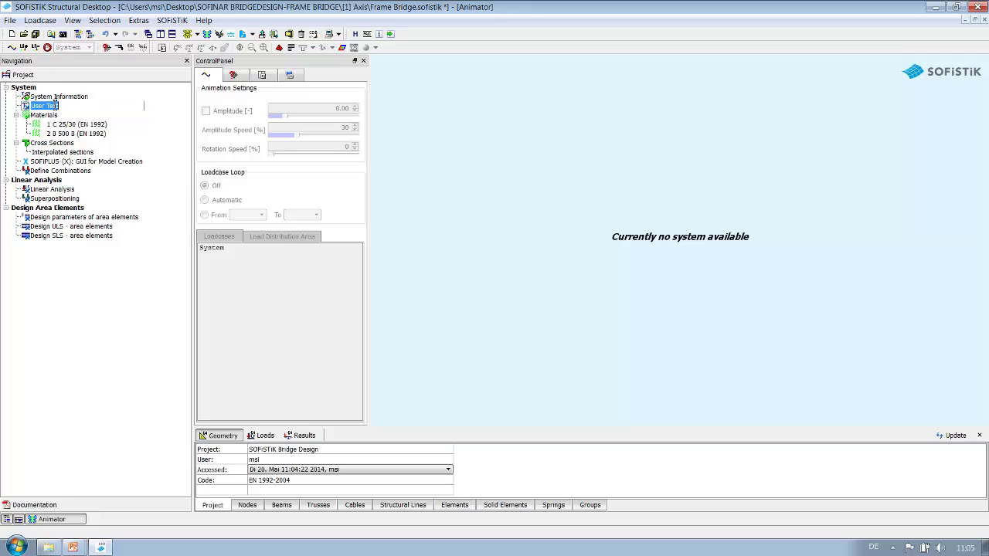
pyautogui.click(47, 105)
pyautogui.write('Preview BridgeFrame')
pyautogui.press('Return')
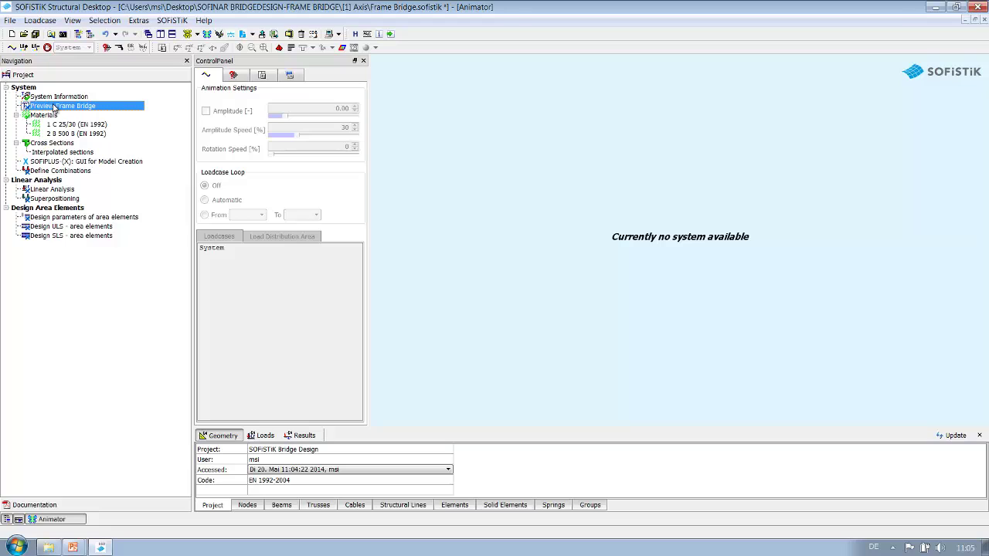
# Insert the picture FRAME BRIDGE.bmp from the Picture folder into the Preview Frame Bridge text and turn off immediate processing.
pyautogui.doubleClick(54, 106)
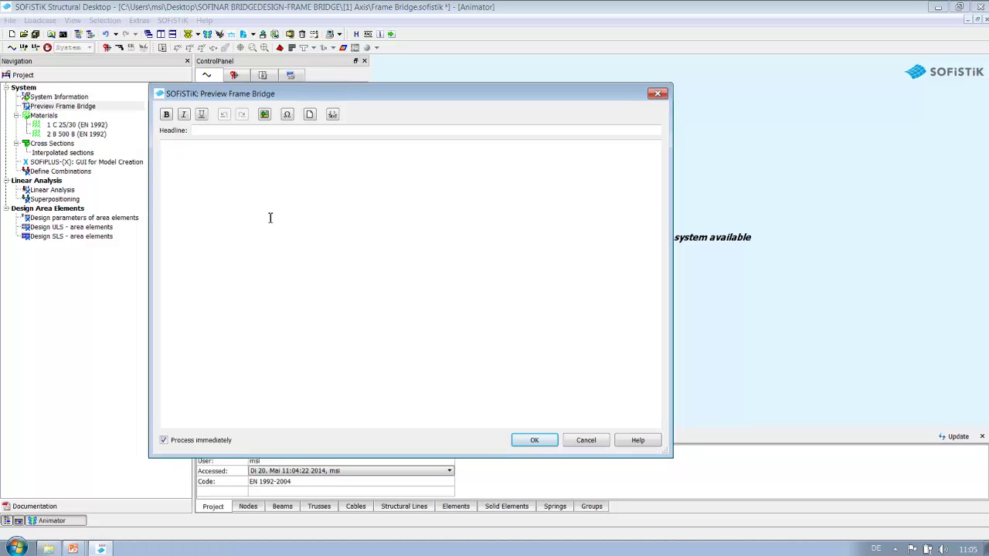
pyautogui.click(264, 115)
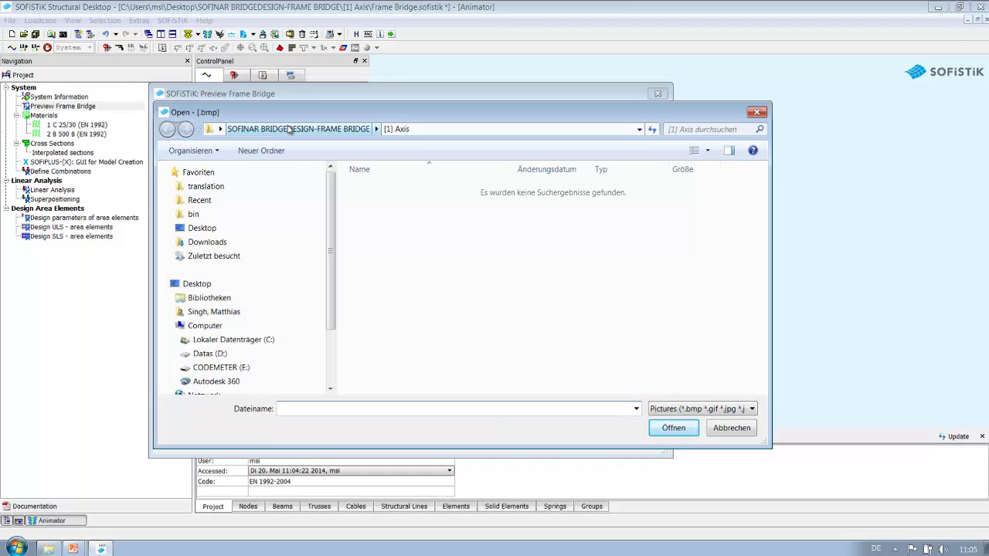
pyautogui.click(289, 129)
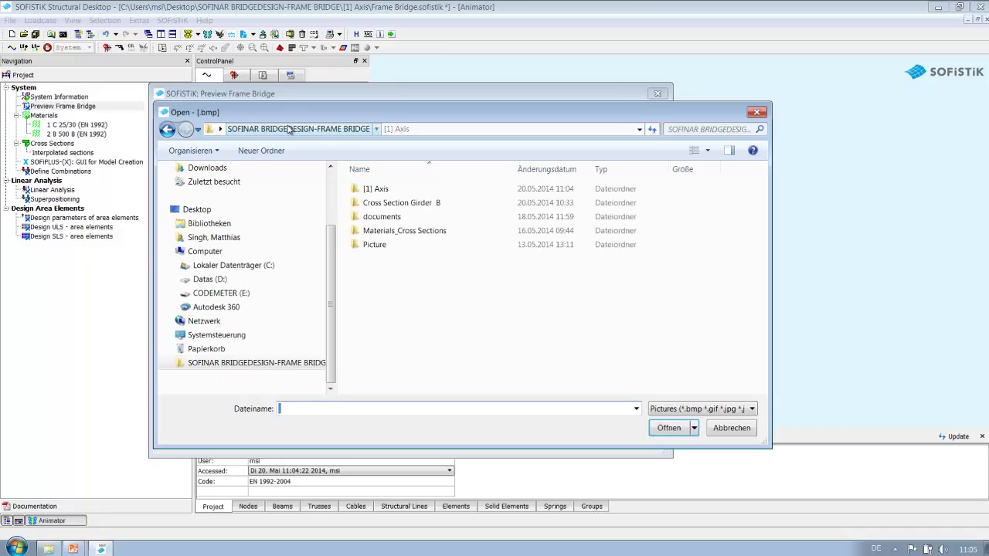
pyautogui.click(382, 245)
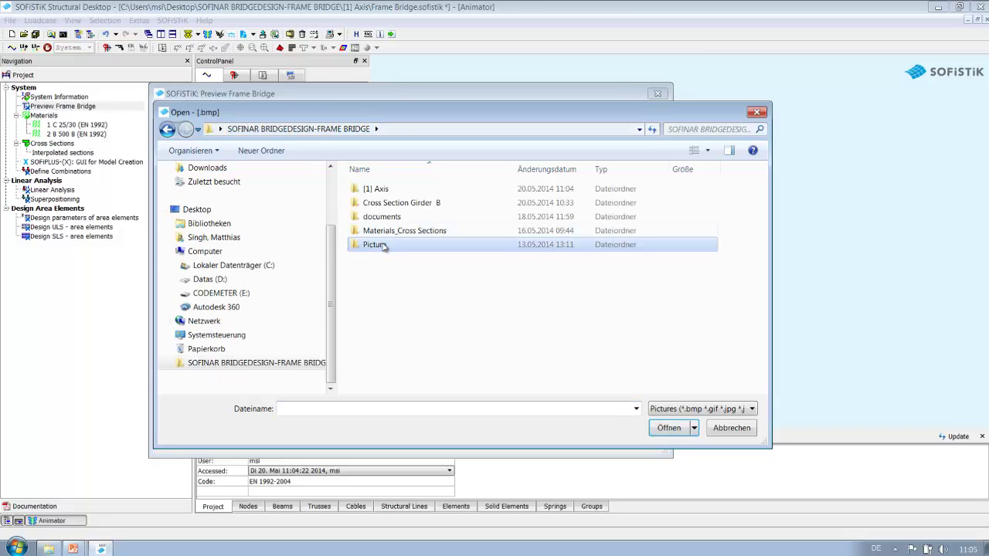
pyautogui.doubleClick(382, 245)
pyautogui.click(384, 200)
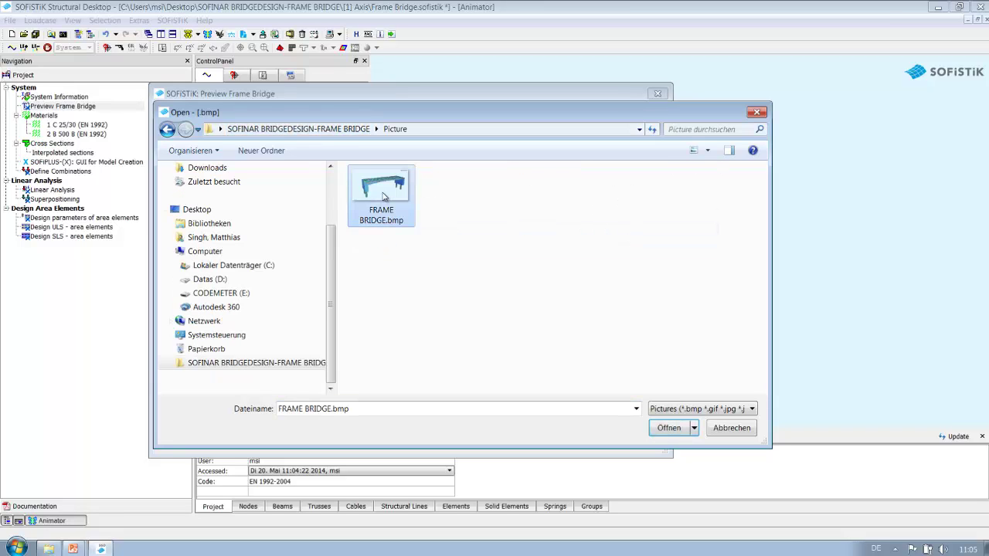
pyautogui.click(666, 428)
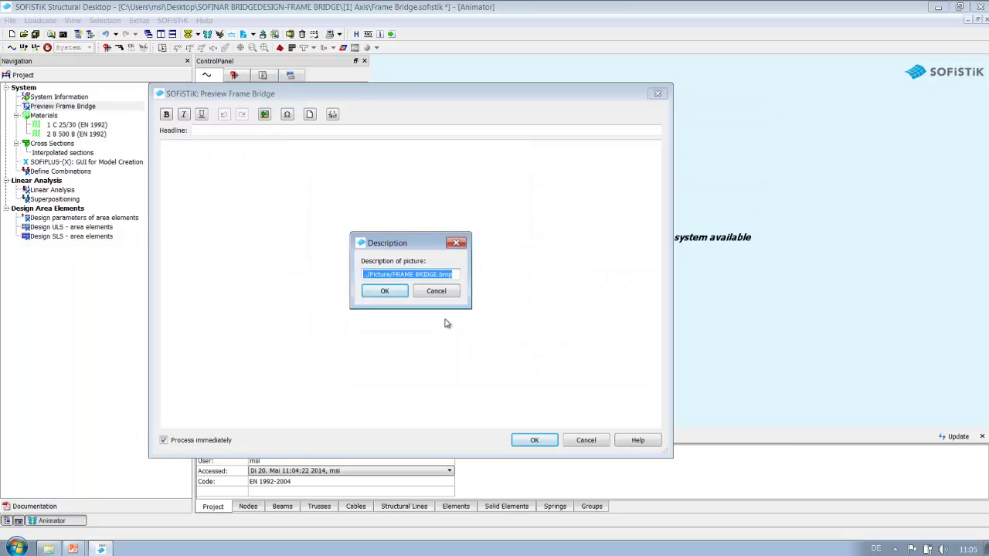
pyautogui.click(391, 296)
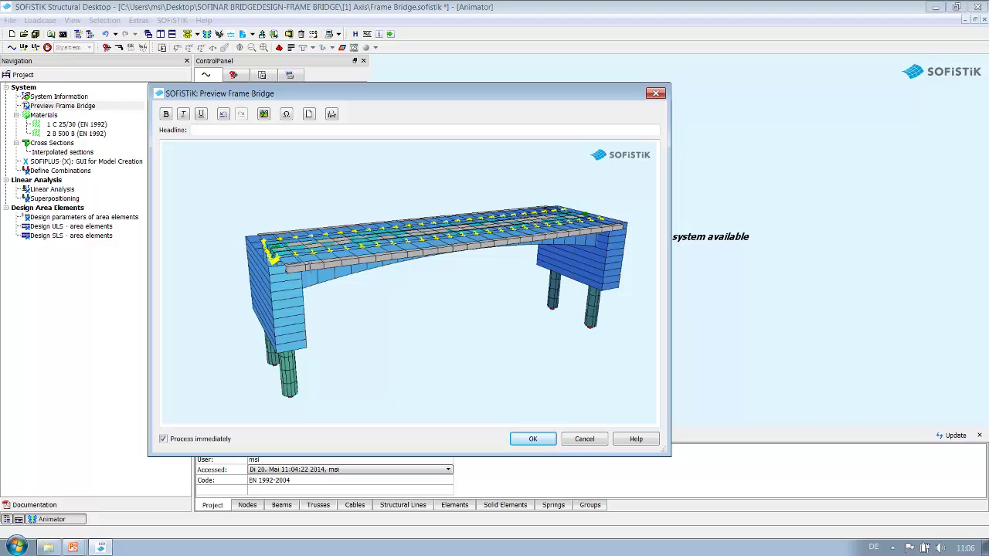
pyautogui.click(163, 439)
pyautogui.click(531, 440)
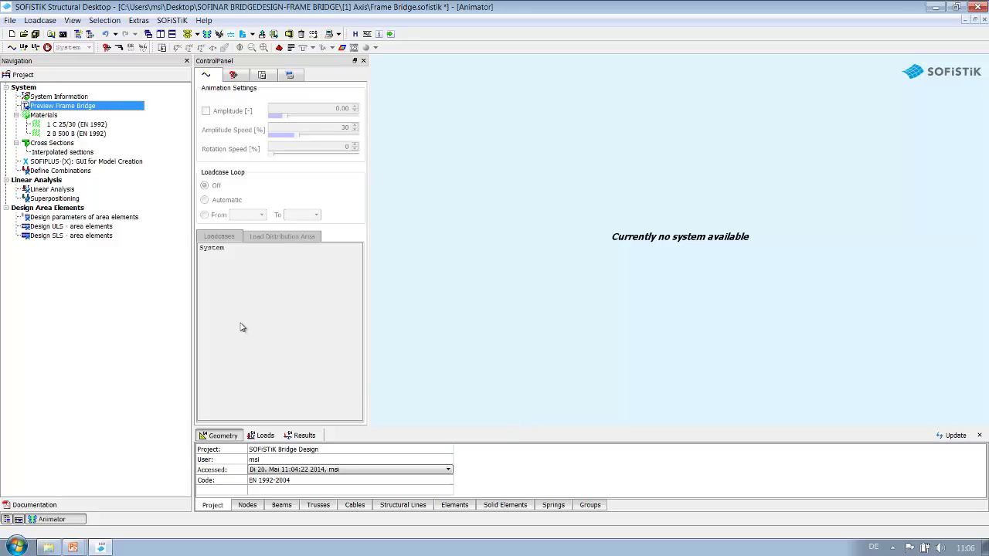
# Open the SOFiPLUS-X graphical model and create a new geometric axis named AX_1.
pyautogui.doubleClick(43, 163)
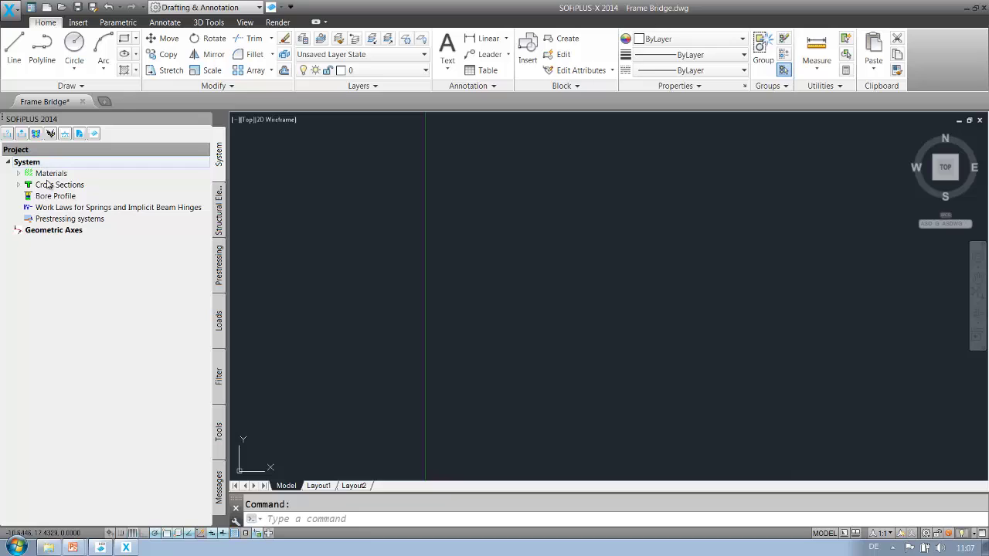
pyautogui.rightClick(66, 232)
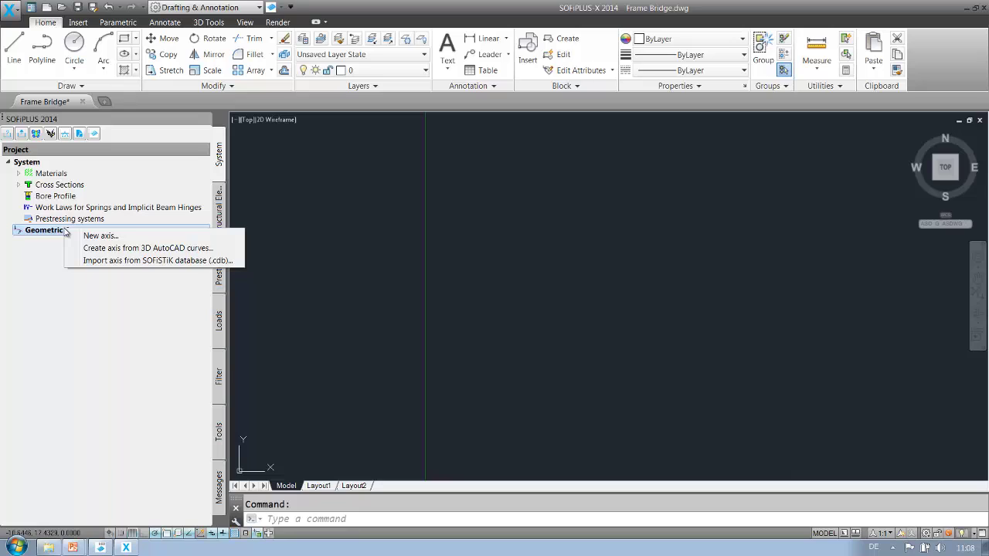
pyautogui.click(102, 236)
pyautogui.write('A')
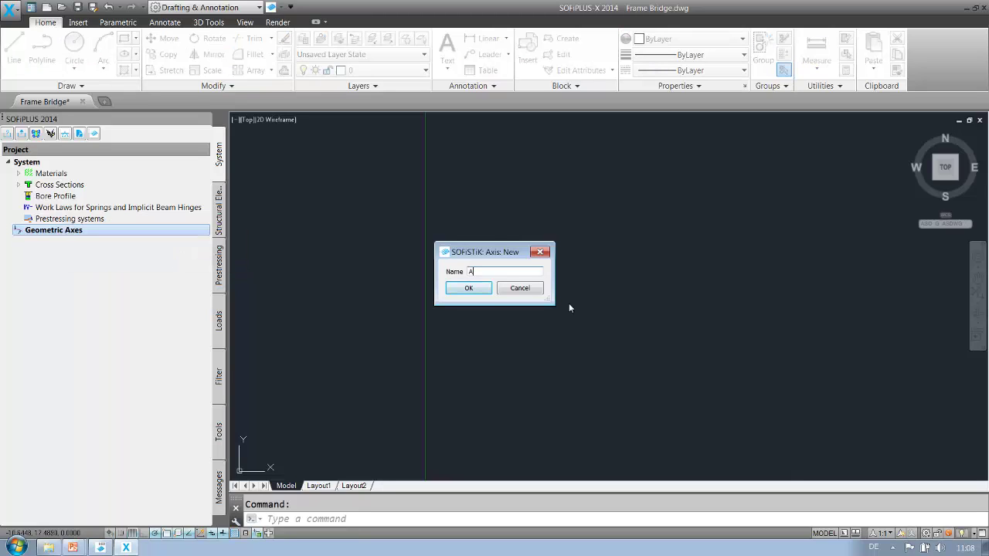
pyautogui.write('X_1')
pyautogui.press('Return')
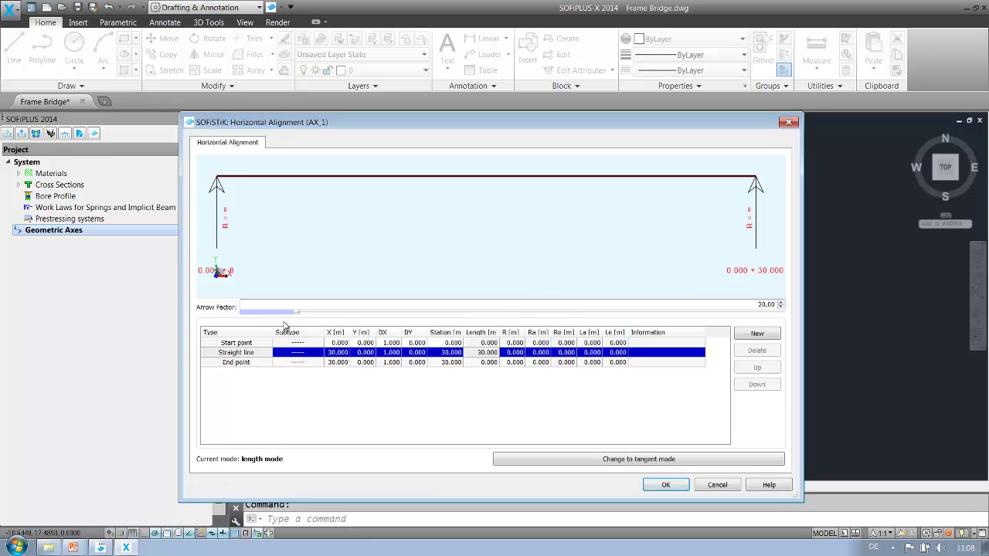
# Try the Transition curve type for the alignment segment, check its subtypes, and set it back to Straight line.
pyautogui.click(234, 353)
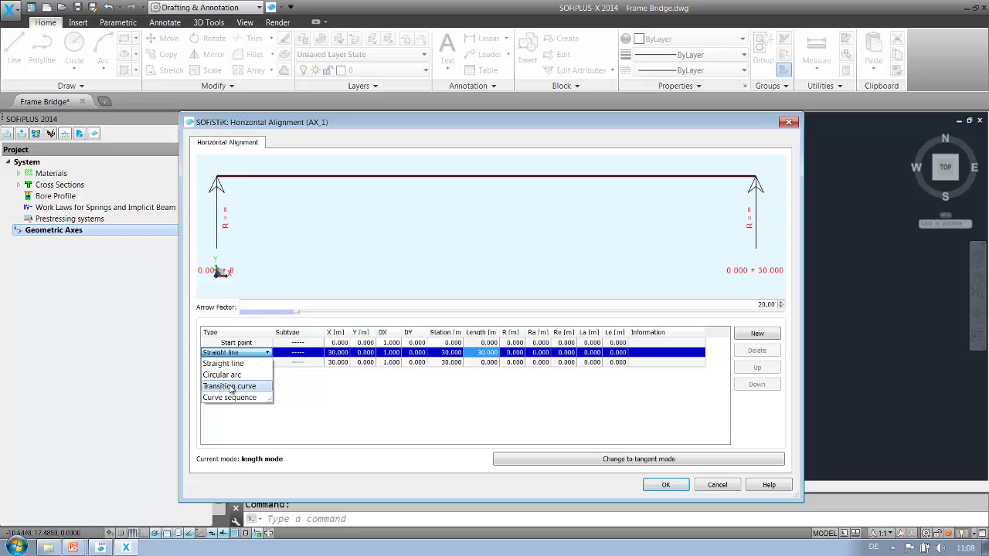
pyautogui.click(231, 387)
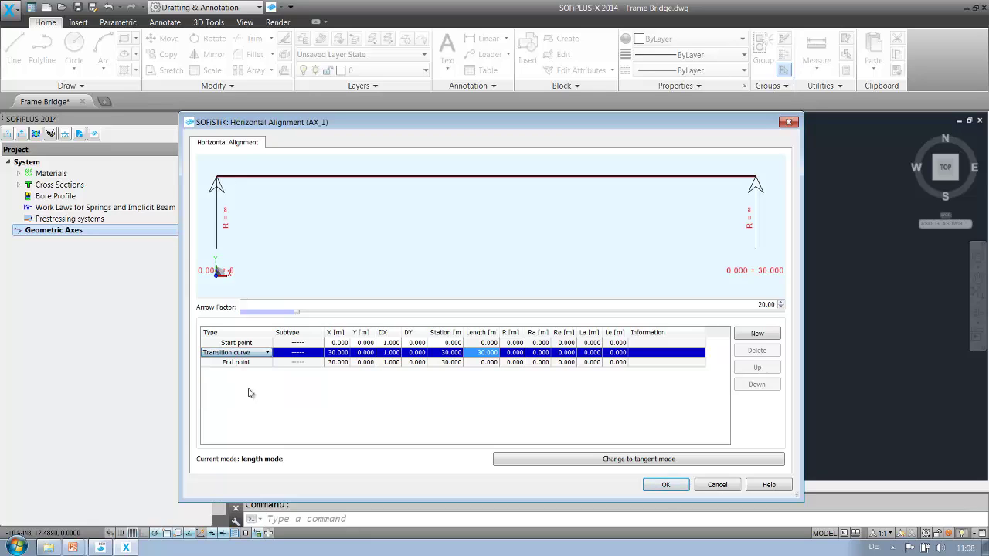
pyautogui.click(299, 353)
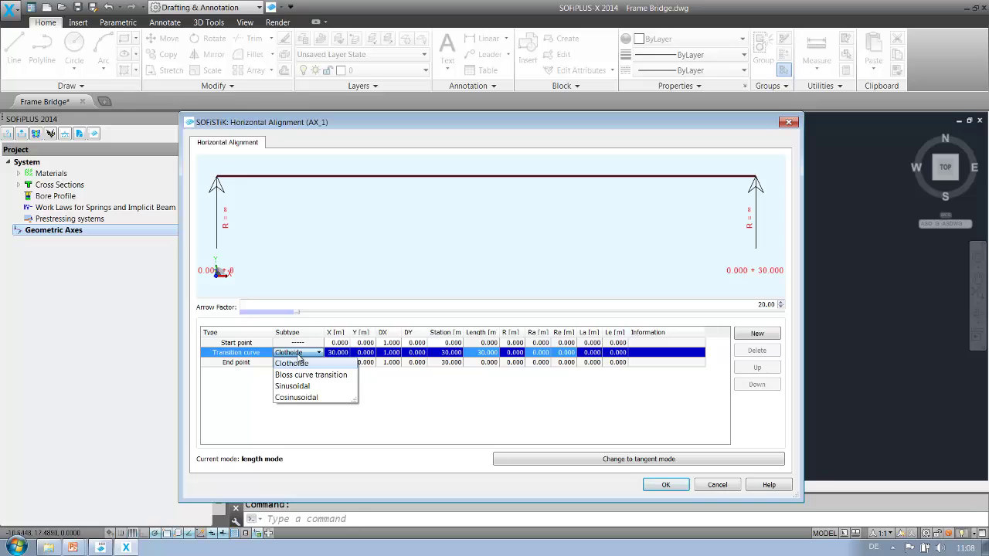
pyautogui.click(251, 355)
pyautogui.click(267, 353)
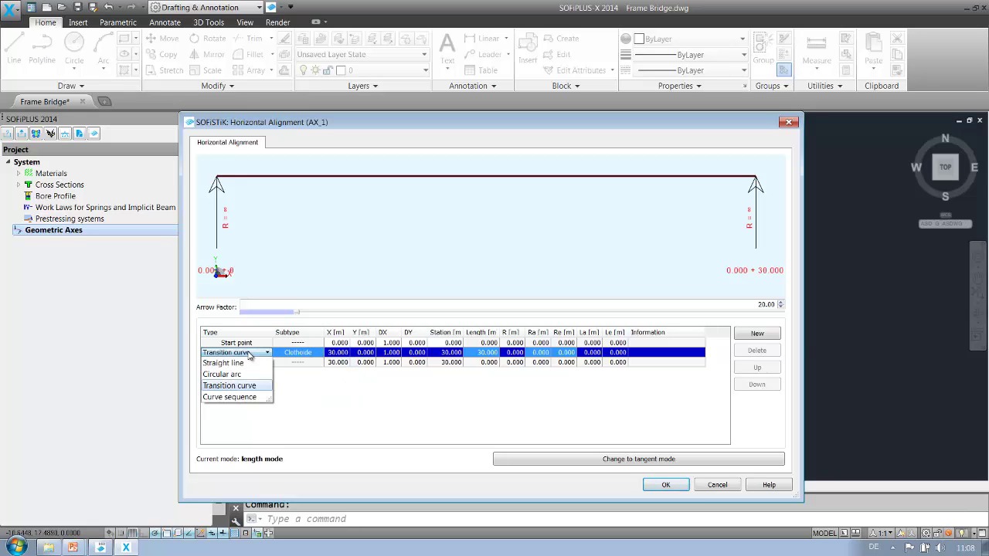
pyautogui.click(230, 363)
# Set the straight line's length to 50 m and confirm the horizontal alignment of AX_1.
pyautogui.click(474, 353)
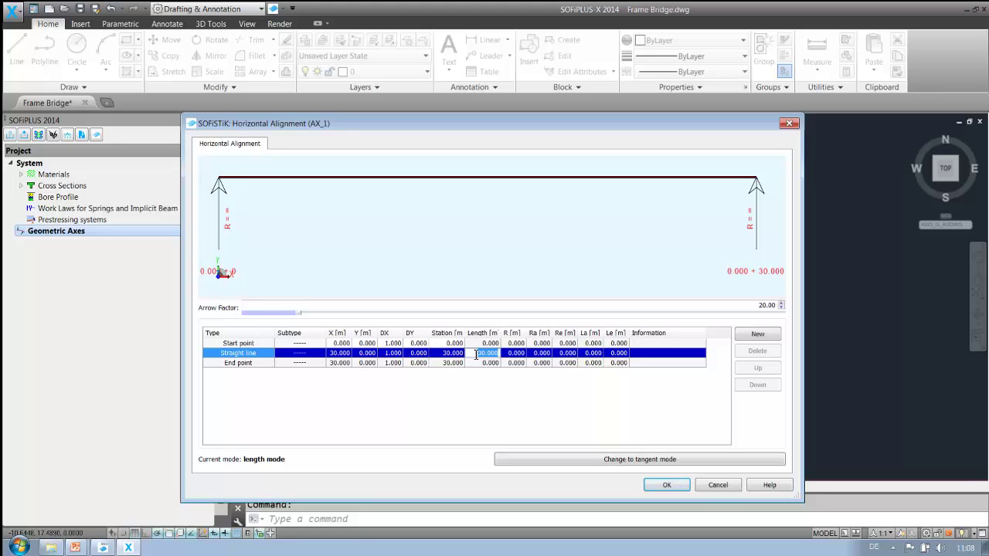
pyautogui.write('50')
pyautogui.click(664, 485)
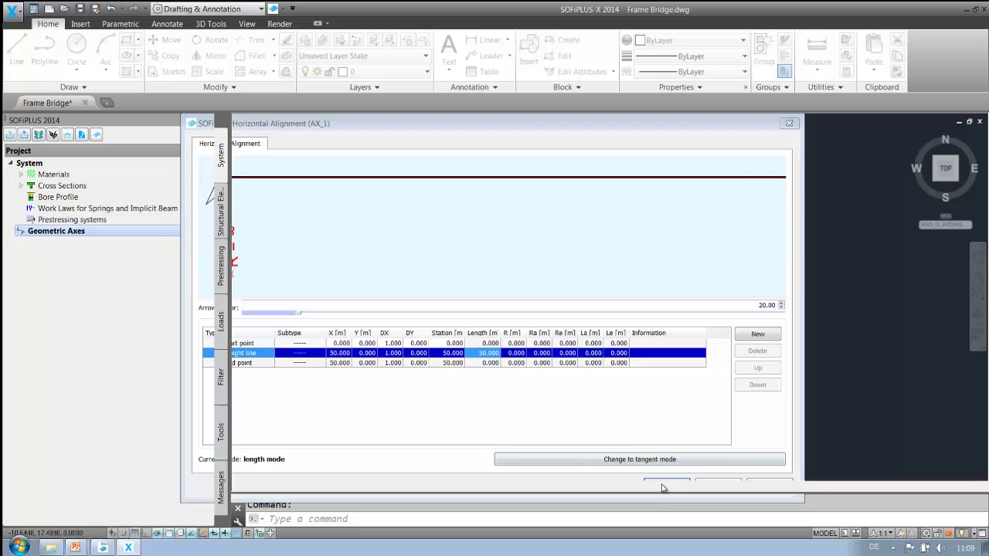
# Create a new variable named B for geometric axis AX_1.
pyautogui.scroll(-5, 518, 282)
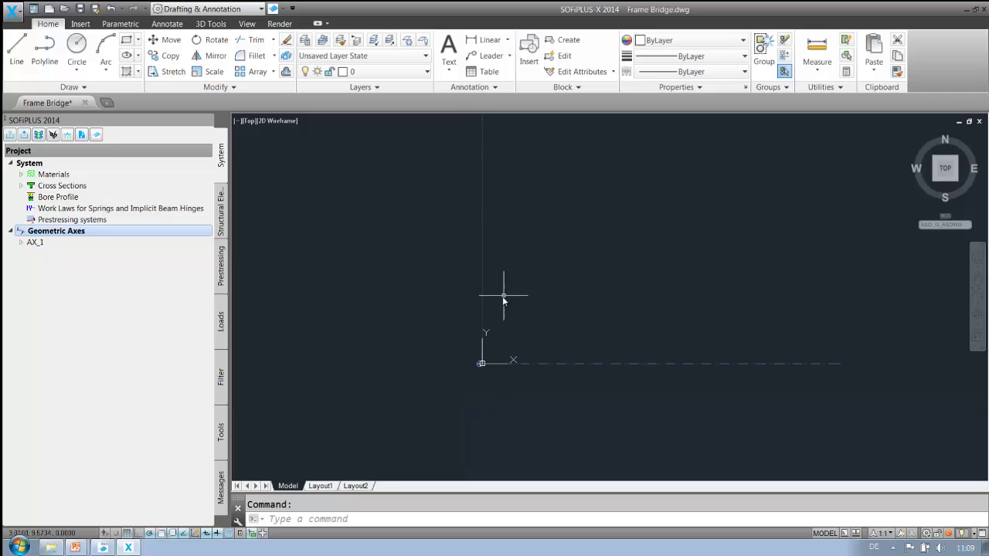
pyautogui.moveTo(611, 382)
pyautogui.keyDown('shift'); pyautogui.mouseDown(button='middle')
pyautogui.moveTo(620, 335)
pyautogui.moveTo(597, 289)
pyautogui.mouseUp(button='middle'); pyautogui.keyUp('shift')
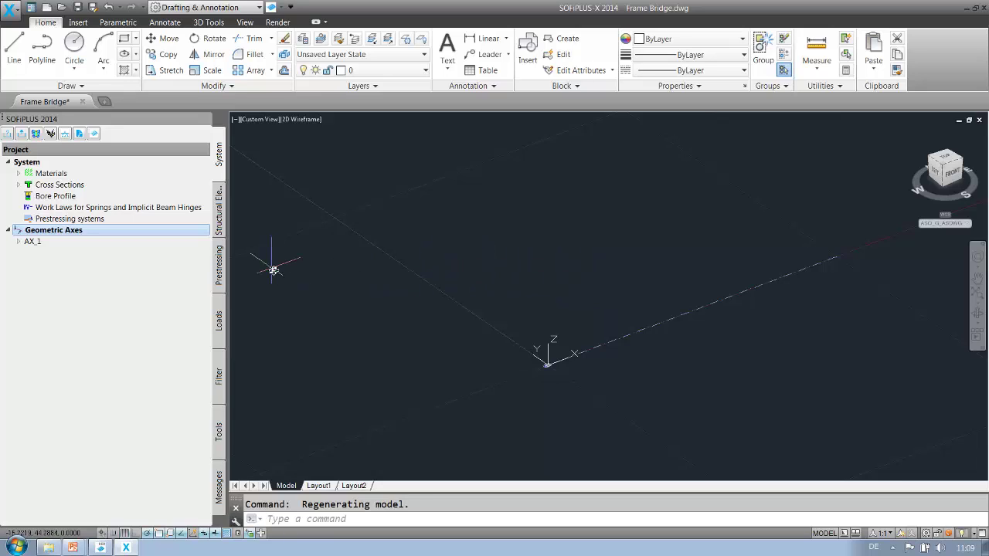
pyautogui.click(17, 242)
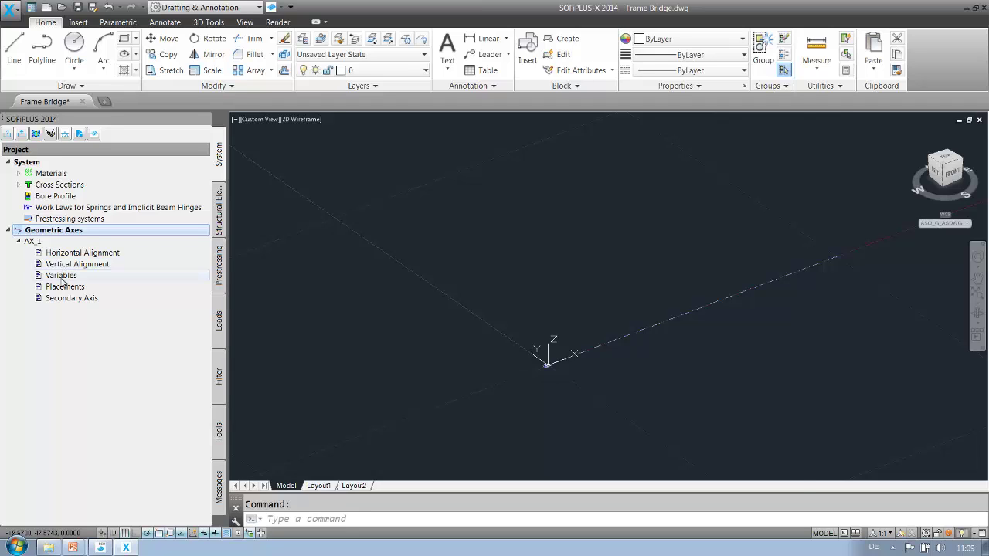
pyautogui.doubleClick(61, 276)
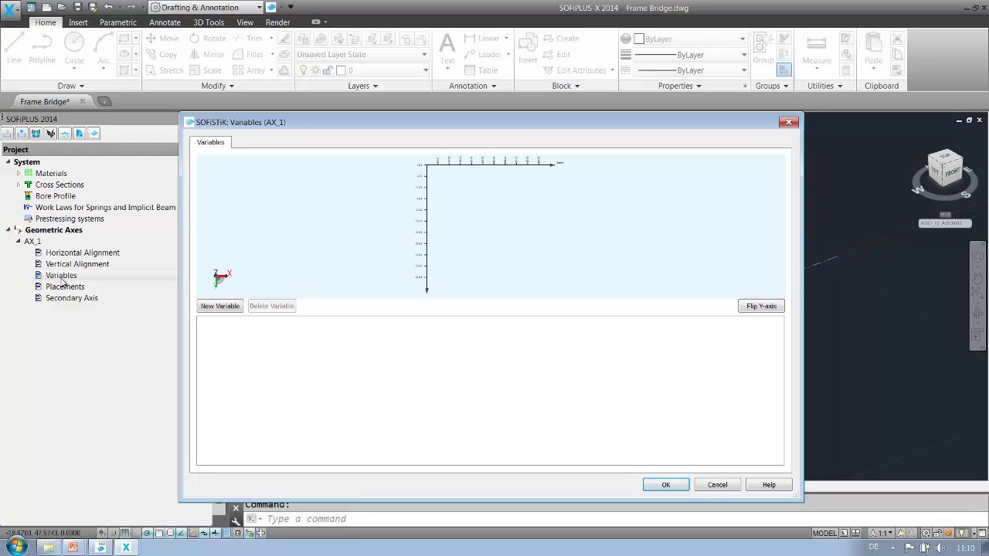
pyautogui.click(220, 308)
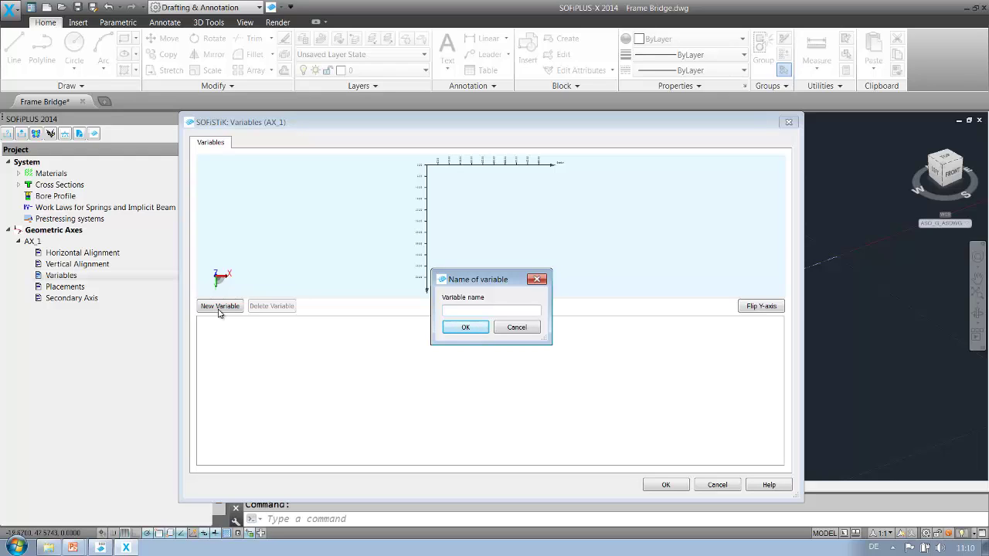
pyautogui.write('B')
pyautogui.press('Return')
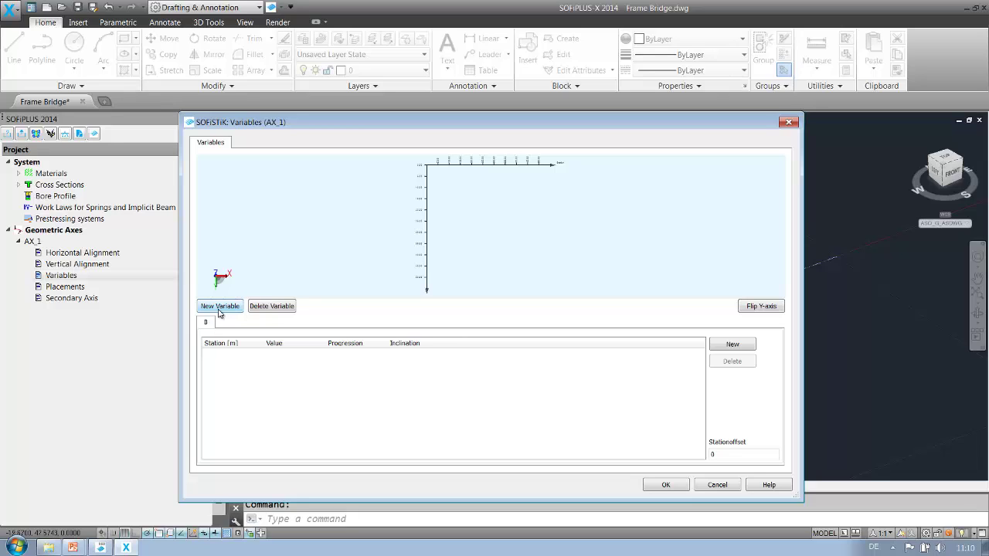
# Add the first point of variable B at station 10 m with a value of 1300.
pyautogui.click(738, 348)
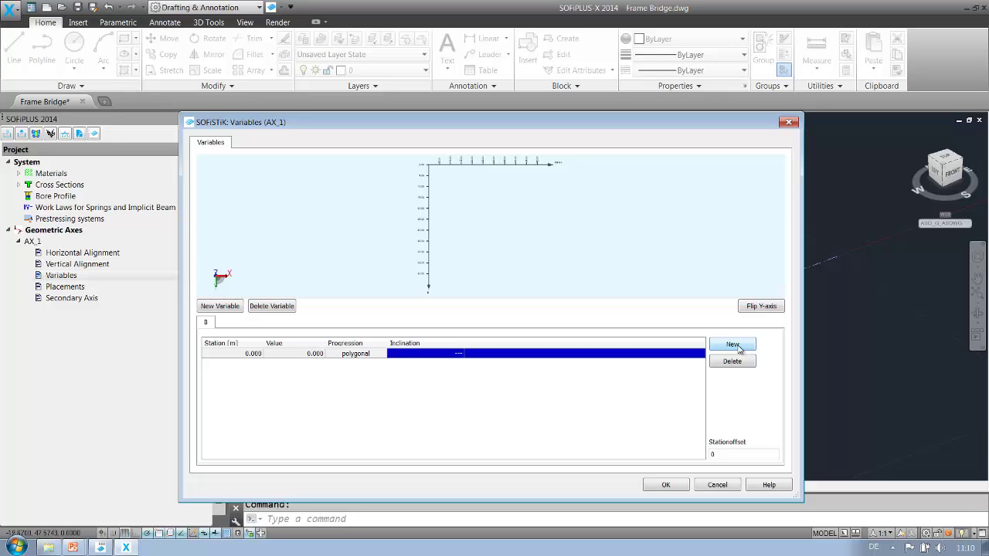
pyautogui.doubleClick(251, 355)
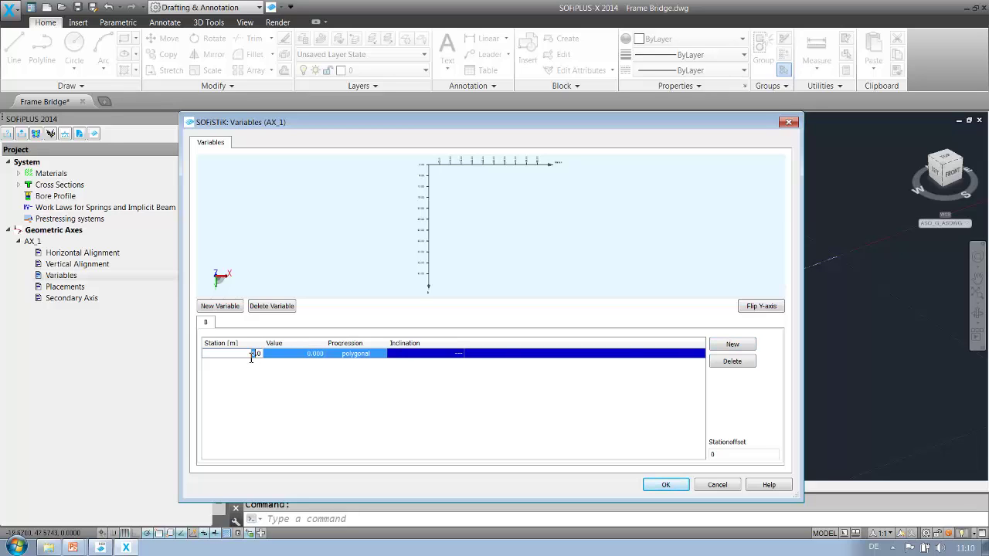
pyautogui.write('18')
pyautogui.doubleClick(290, 355)
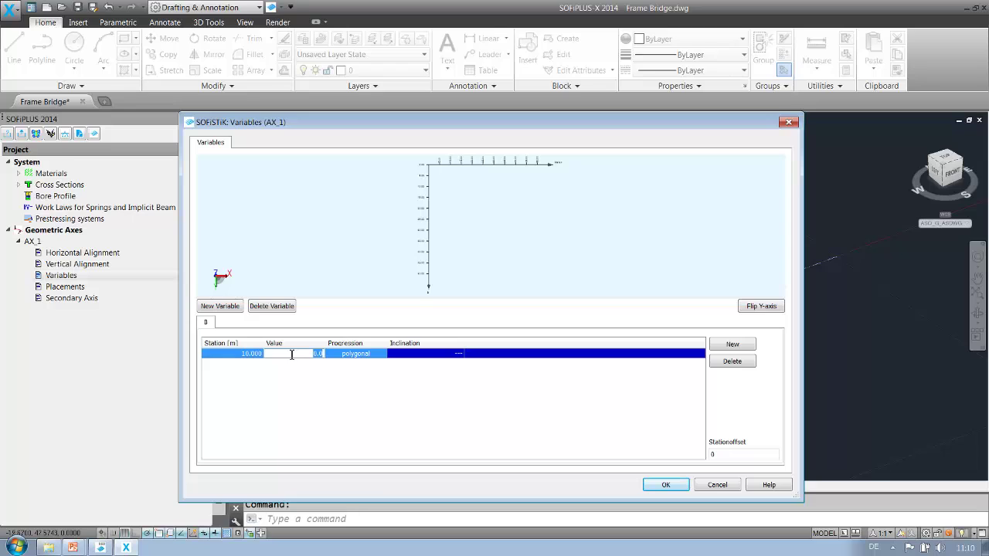
pyautogui.write('1300')
pyautogui.press('Tab')
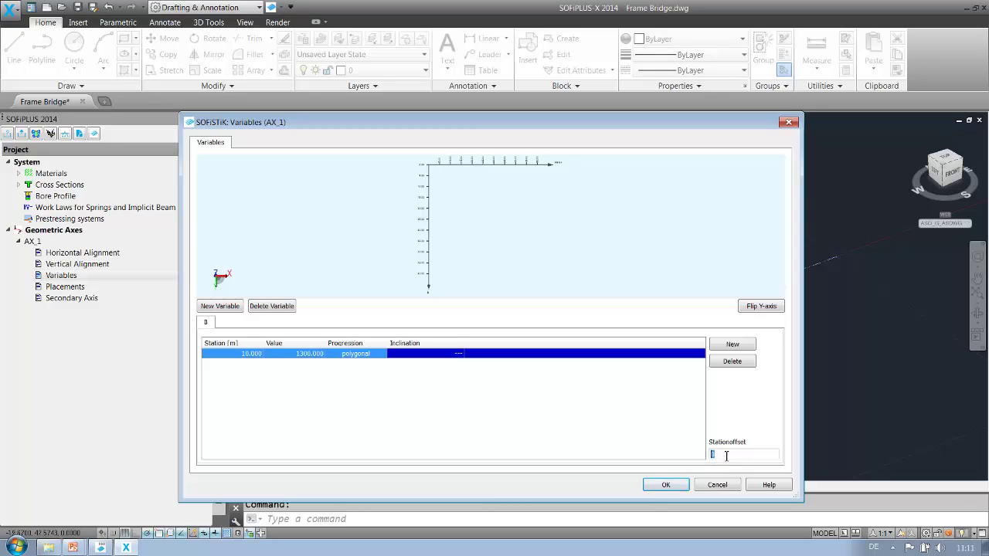
# Add further points to variable B at stations 14, 18, 26, 30 and 34 m, using a station offset of 4 for the 4 m intervals.
pyautogui.write('4')
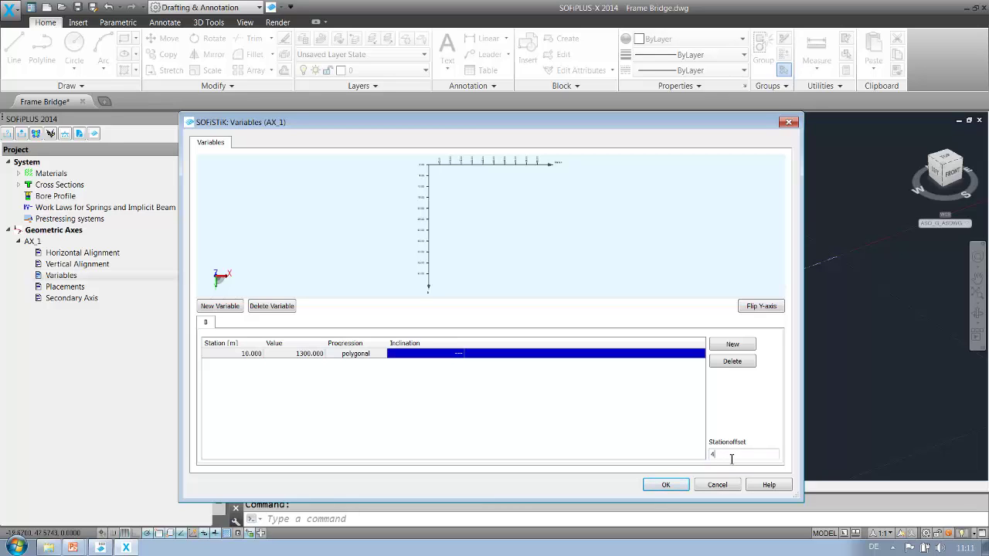
pyautogui.click(732, 345)
pyautogui.click(731, 345)
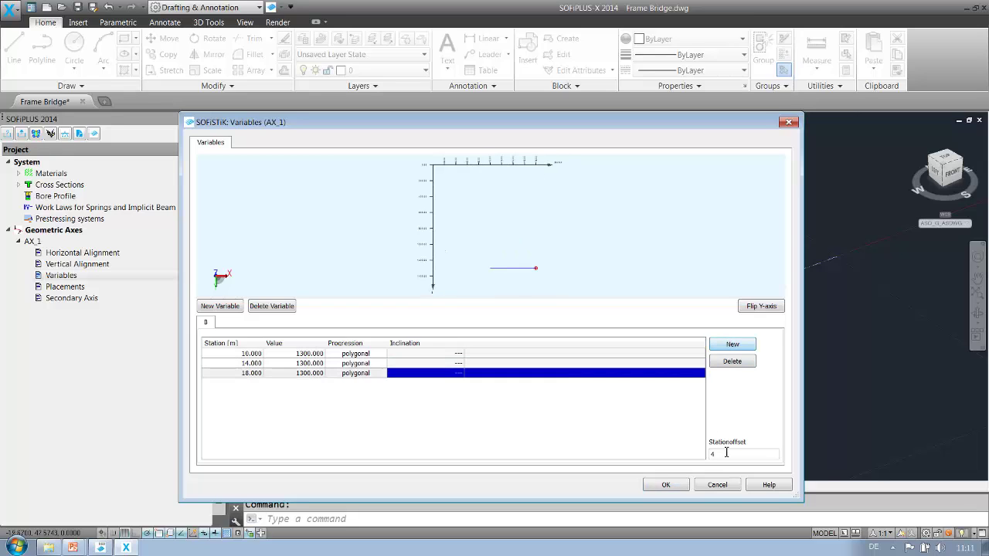
pyautogui.click(731, 345)
pyautogui.click(731, 344)
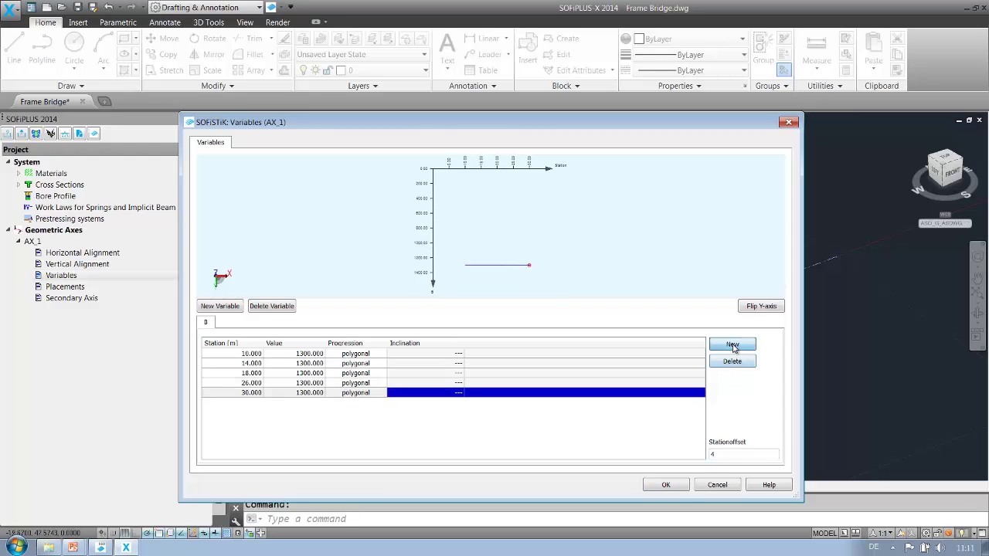
pyautogui.click(731, 345)
# Set variable B to 1400 at stations 14 and 30 m and to 1500 at stations 18 and 26 m.
pyautogui.doubleClick(310, 364)
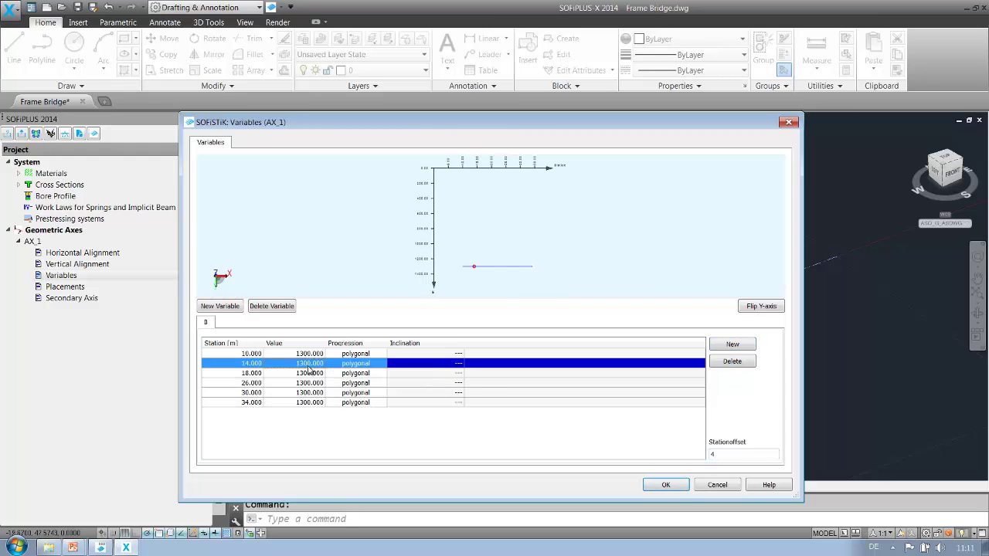
pyautogui.write('1400')
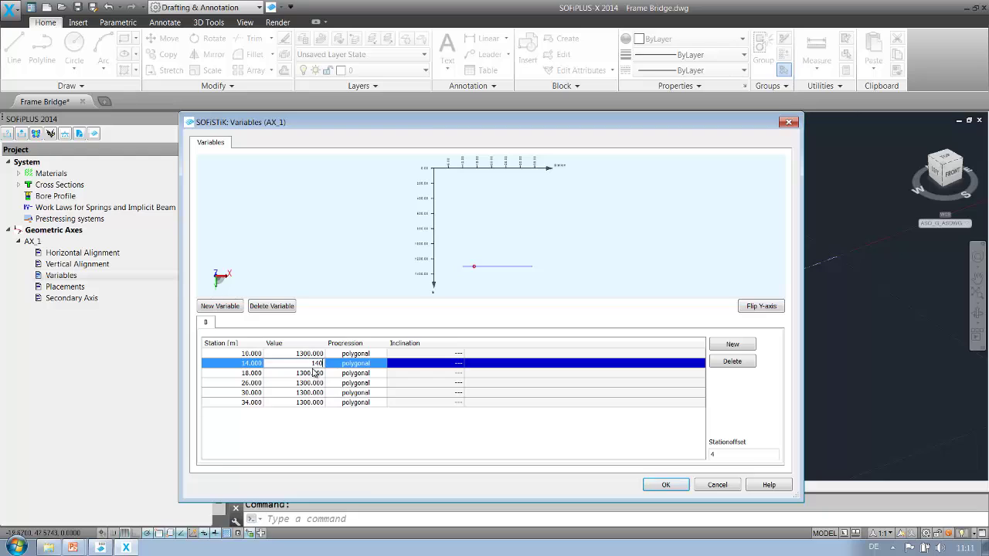
pyautogui.click(314, 375)
pyautogui.click(319, 373)
pyautogui.write('1500')
pyautogui.click(316, 383)
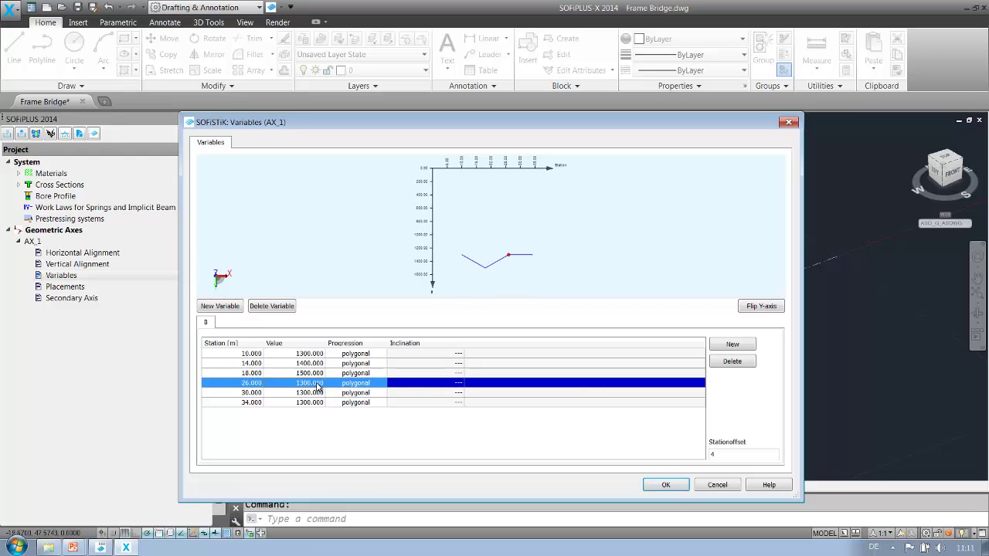
pyautogui.click(317, 383)
pyautogui.write('1500')
pyautogui.click(319, 393)
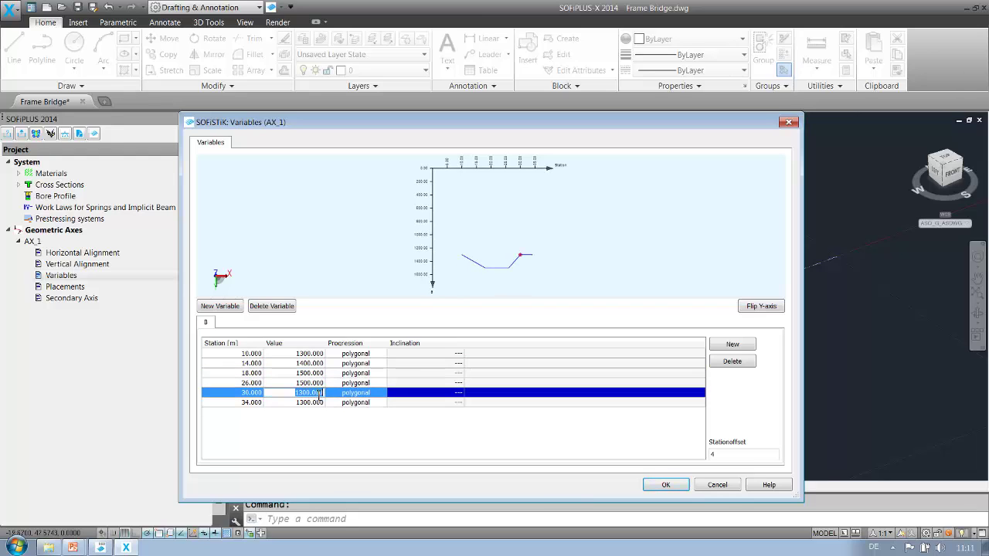
pyautogui.click(319, 393)
pyautogui.write('1400')
# Create a second variable named H and delete its last three points, at stations 34, 30 and 26 m.
pyautogui.click(220, 306)
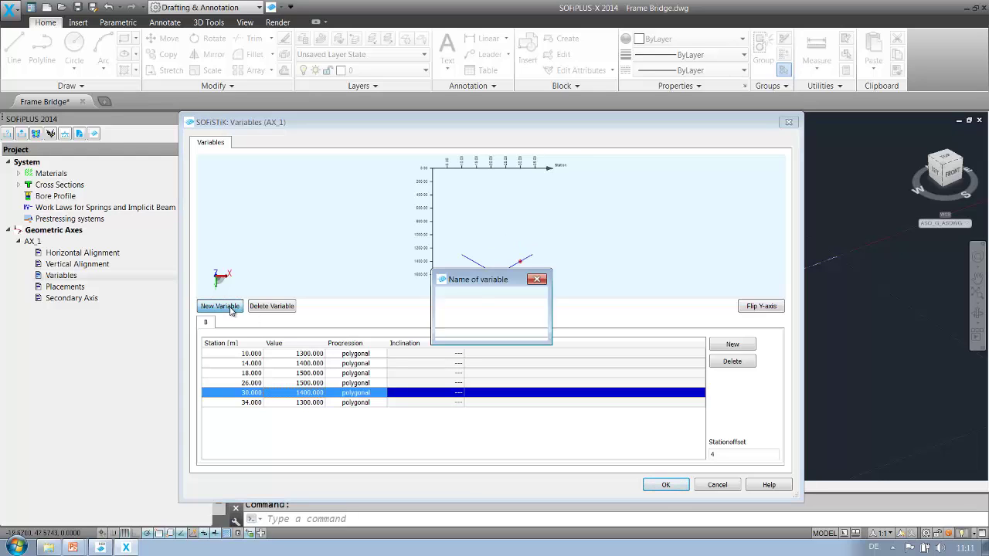
pyautogui.write('H')
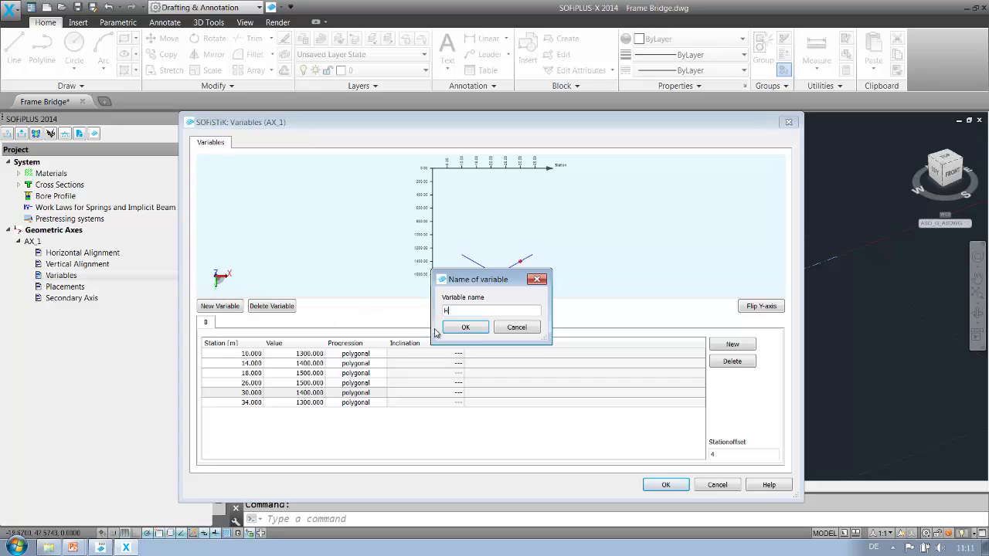
pyautogui.click(465, 327)
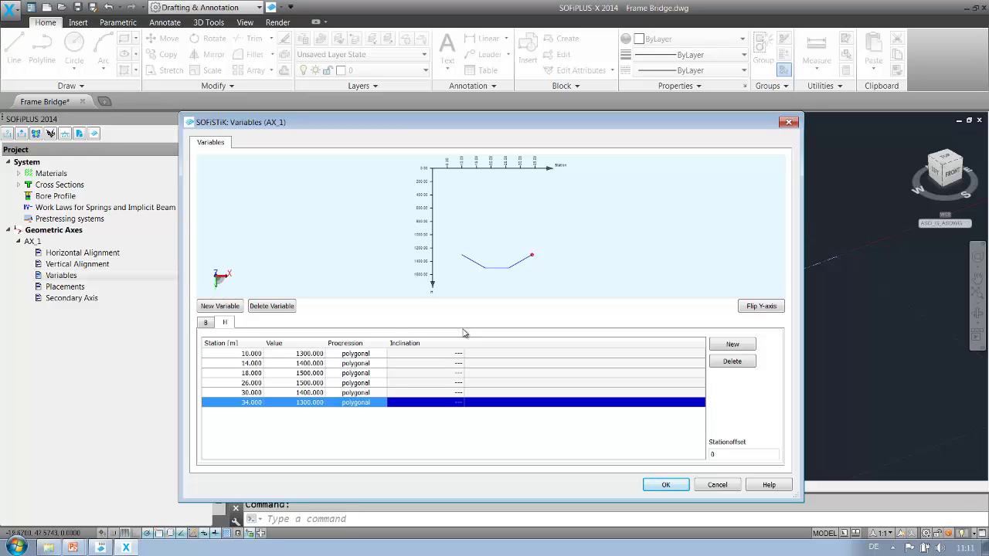
pyautogui.click(732, 361)
pyautogui.click(732, 362)
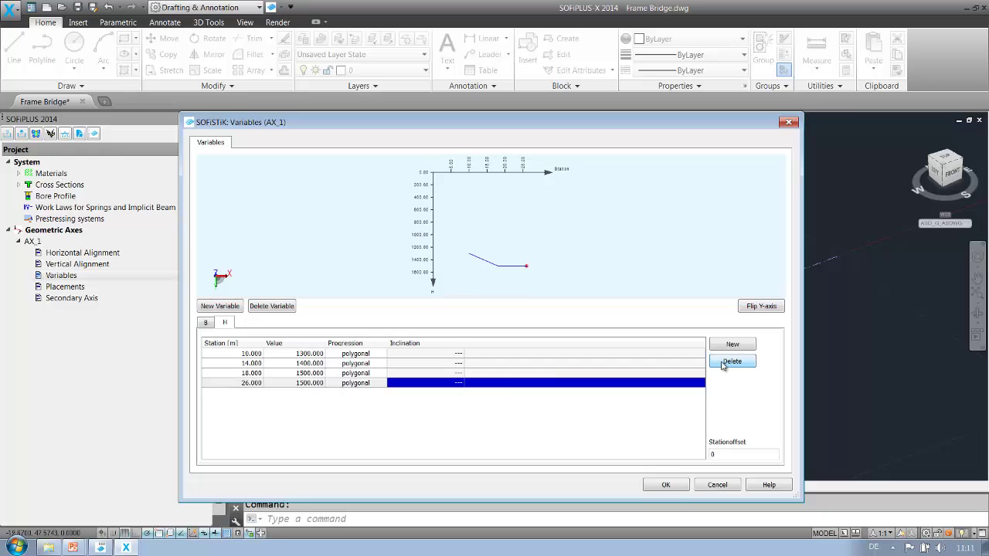
pyautogui.click(722, 365)
# Move the second point of variable H to station 22 m and the third to station 34 m.
pyautogui.click(260, 363)
pyautogui.click(260, 363)
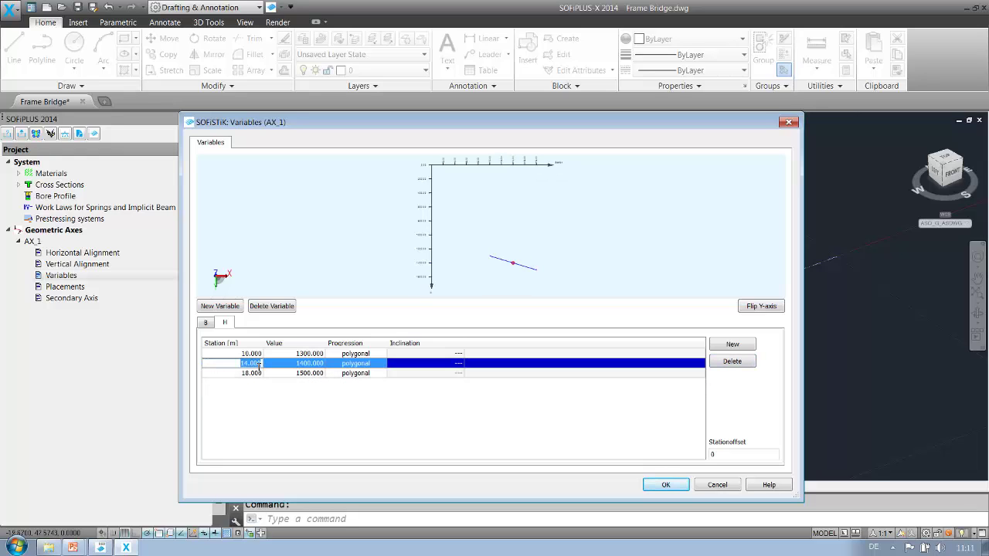
pyautogui.write('22')
pyautogui.doubleClick(252, 373)
pyautogui.write('34')
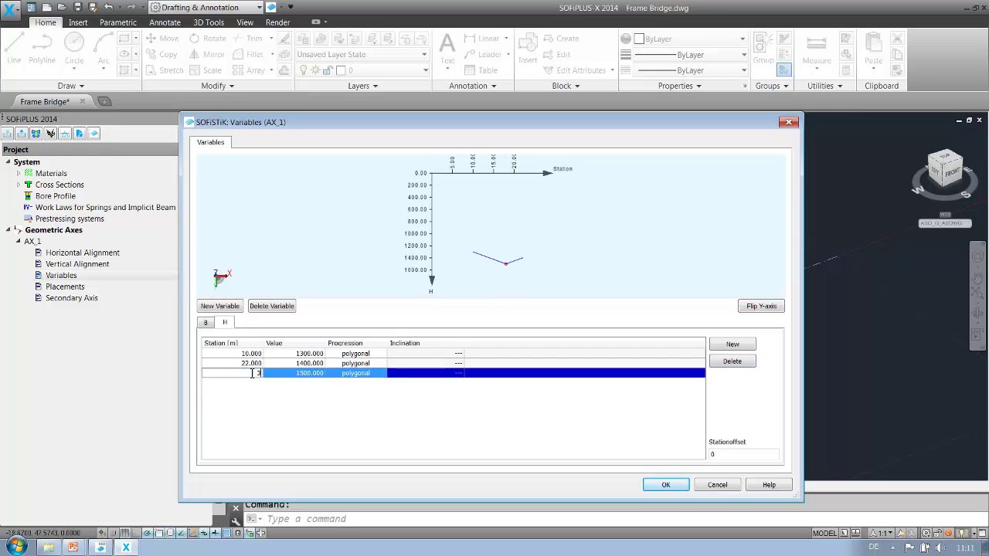
# Set the values of variable H to 2000 at station 10 m, 800 at 22 m and 2000 at 34 m.
pyautogui.doubleClick(294, 354)
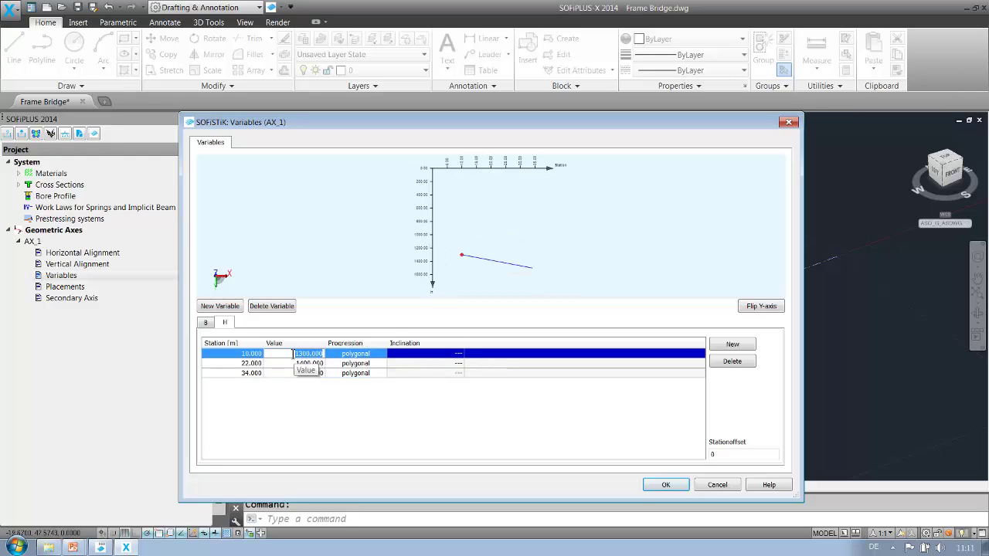
pyautogui.write('2000')
pyautogui.click(295, 367)
pyautogui.doubleClick(295, 364)
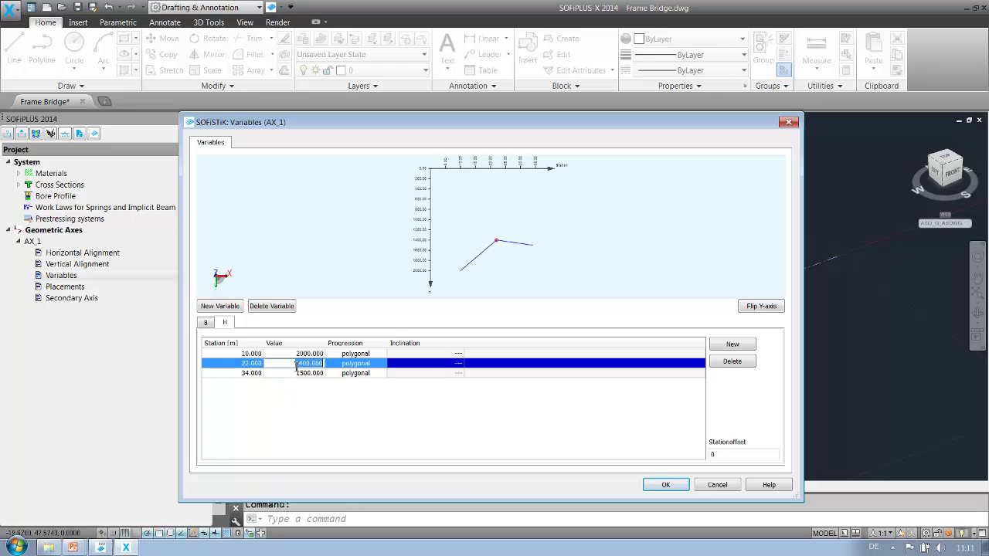
pyautogui.write('800')
pyautogui.click(305, 373)
pyautogui.doubleClick(305, 373)
pyautogui.write('2000')
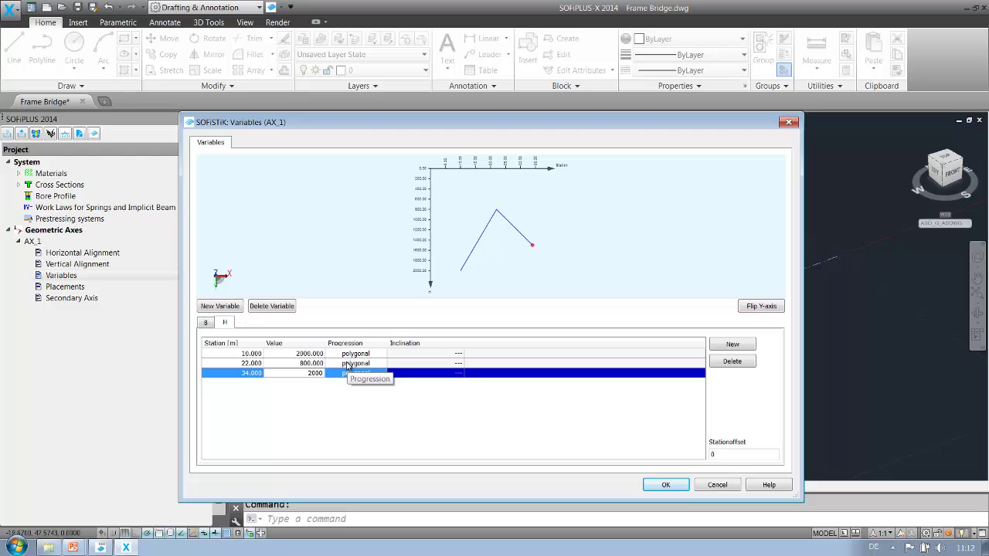
# Set the progression of variable H at station 22 m to transition left+right and confirm the axis variables.
pyautogui.click(347, 364)
pyautogui.click(347, 364)
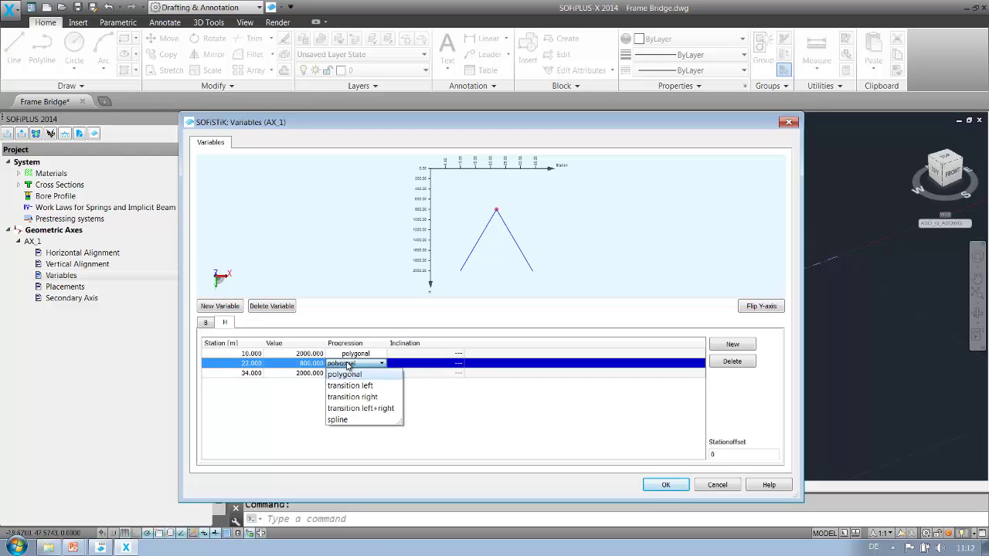
pyautogui.click(348, 364)
pyautogui.click(347, 364)
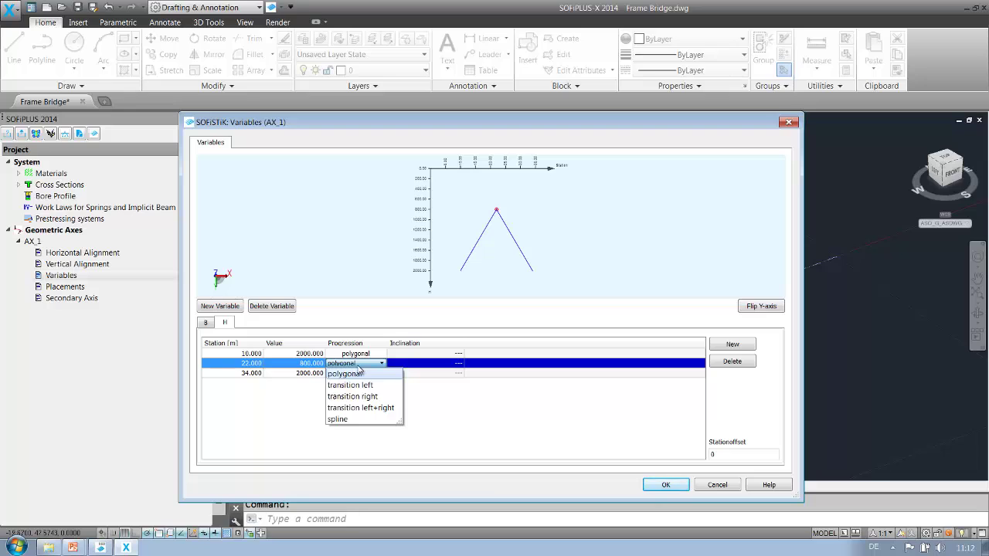
pyautogui.click(360, 408)
pyautogui.press('Return')
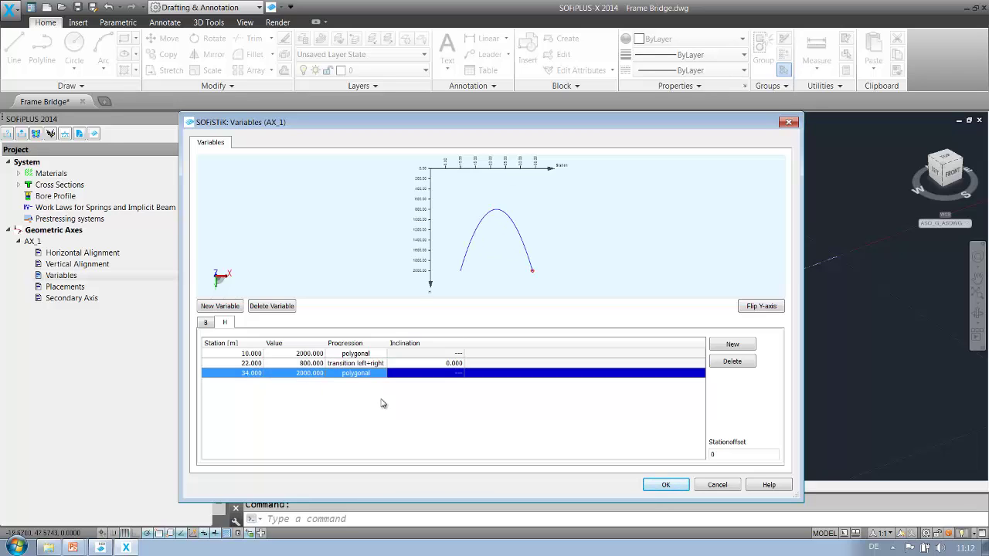
pyautogui.click(665, 486)
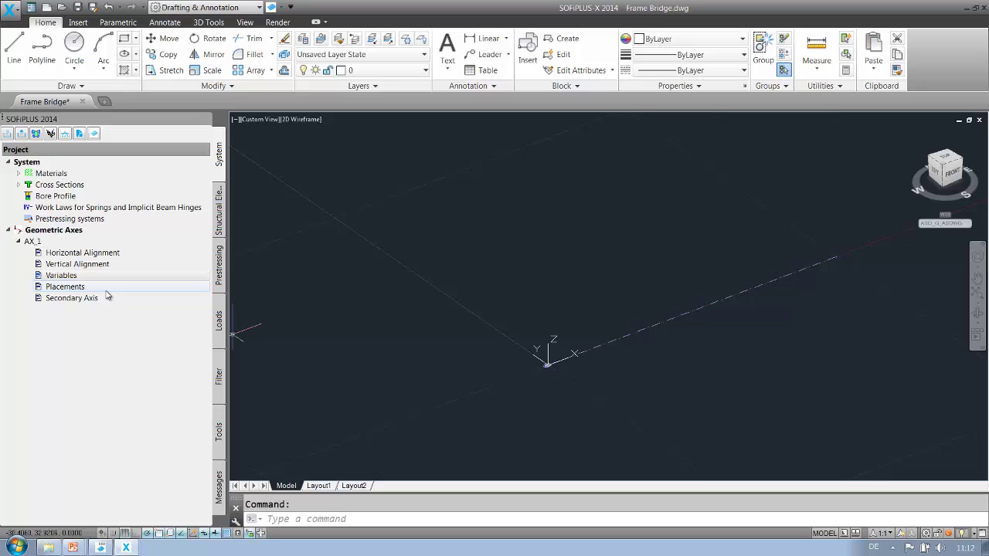
# Add two placements on the primary axis of AX_1, P1 at station 10 m and P2 at station 34 m.
pyautogui.doubleClick(106, 291)
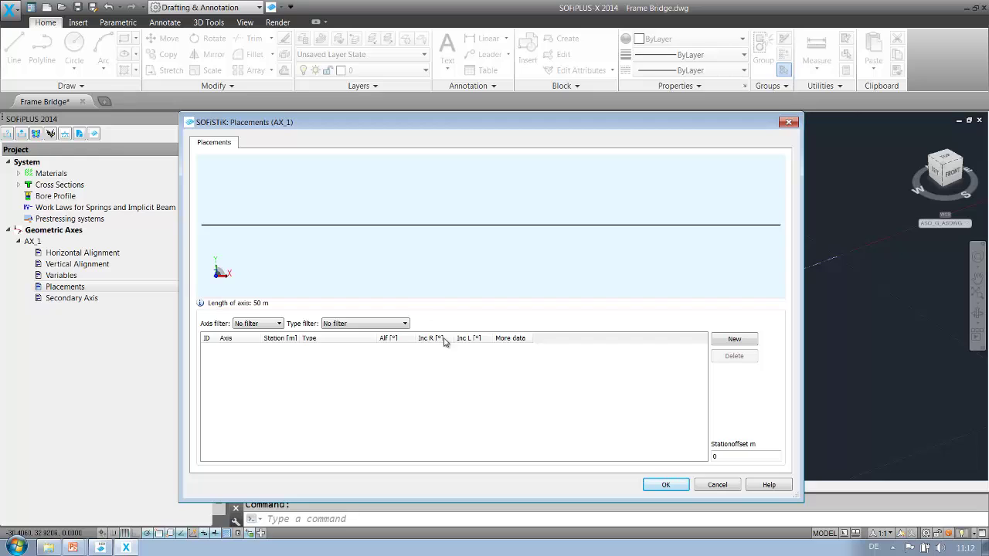
pyautogui.click(735, 343)
pyautogui.click(735, 341)
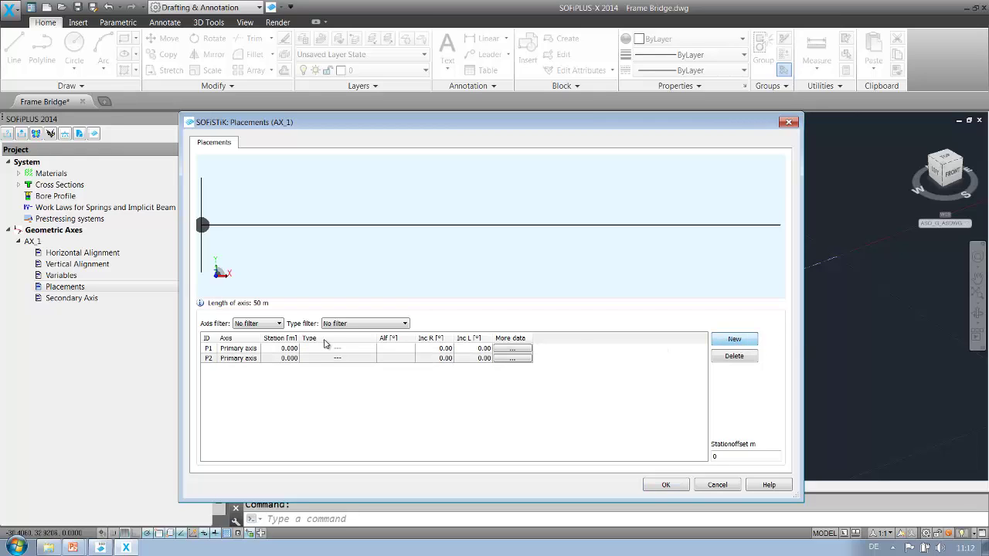
pyautogui.click(288, 348)
pyautogui.write('1')
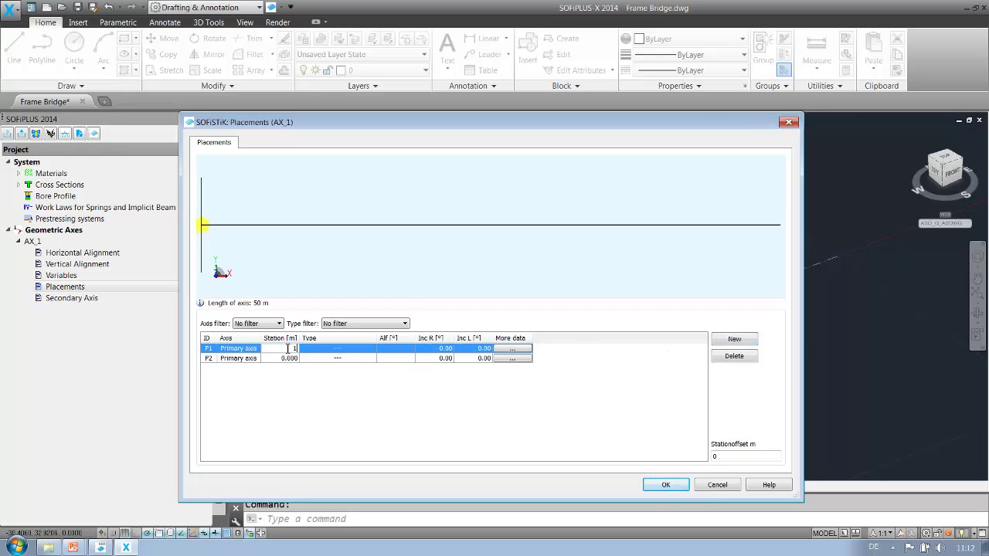
pyautogui.write('0')
pyautogui.click(287, 358)
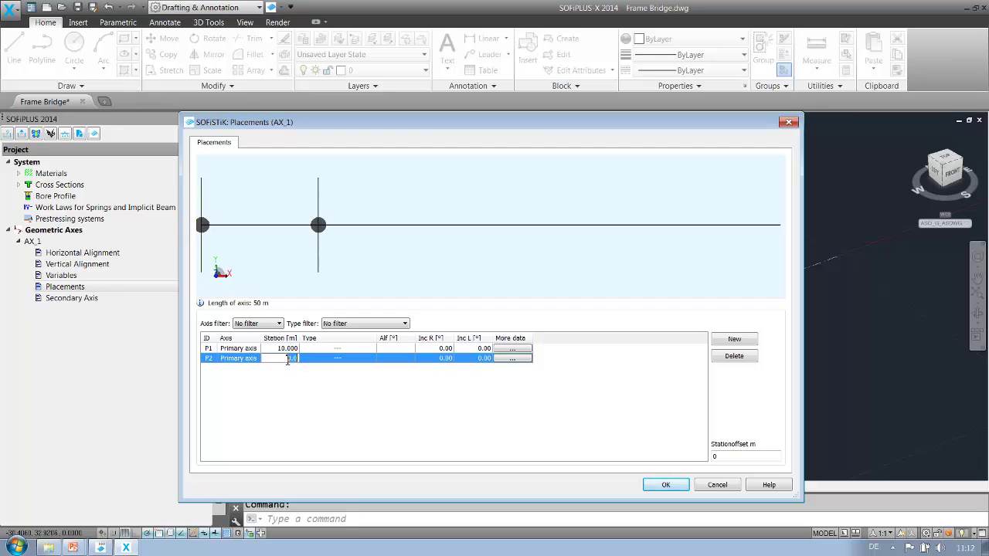
pyautogui.write('34')
pyautogui.click(316, 351)
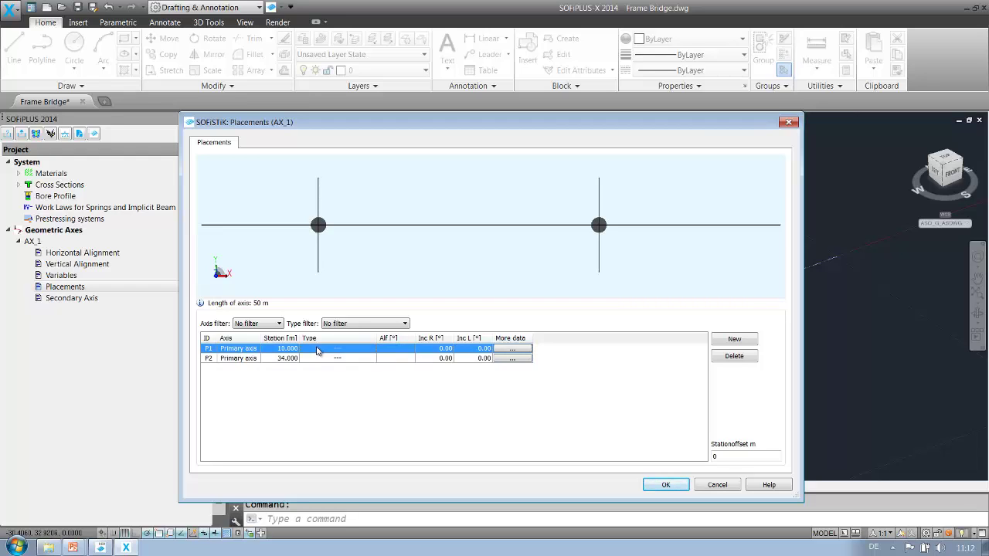
# Set the type of placements P1 and P2 to Support axis and confirm the placements of AX_1.
pyautogui.click(316, 352)
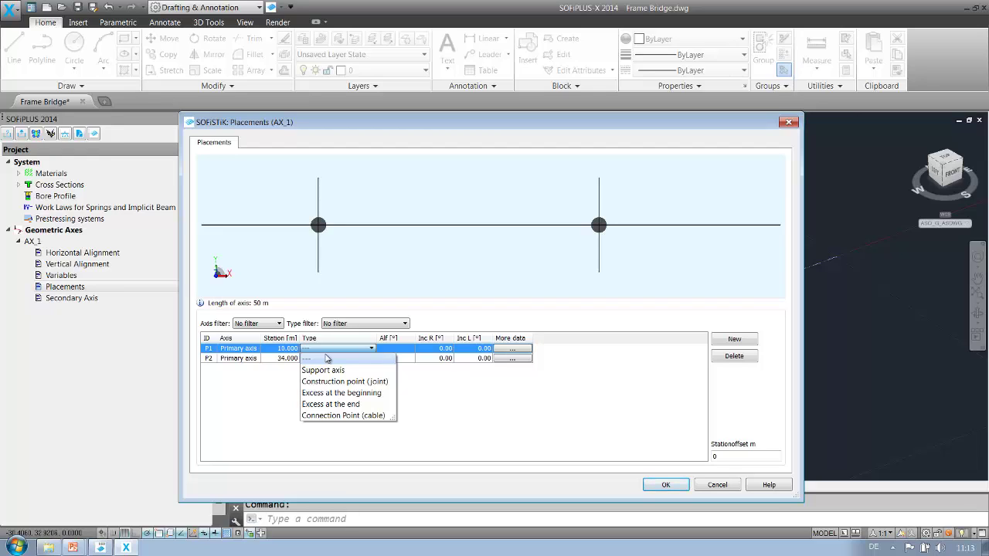
pyautogui.click(324, 370)
pyautogui.click(338, 359)
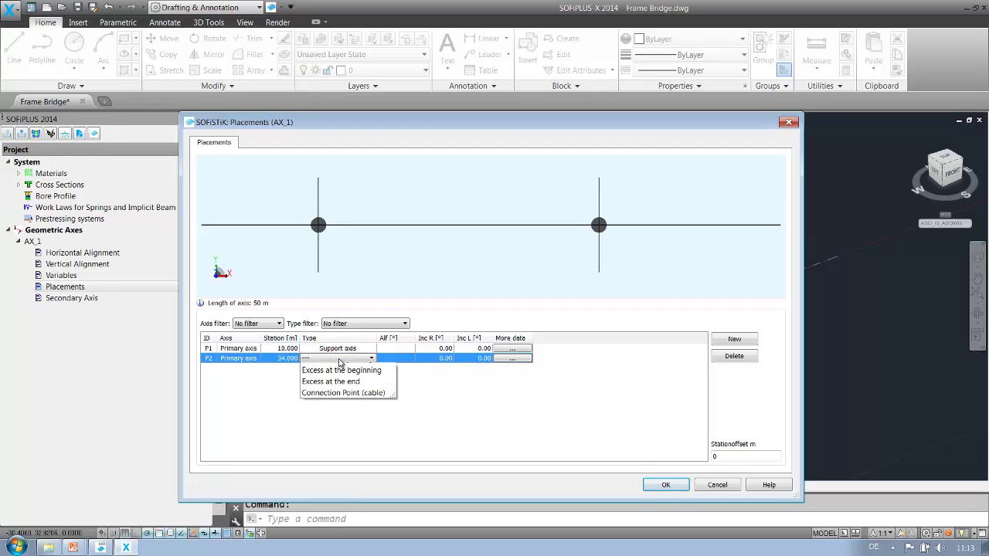
pyautogui.click(342, 380)
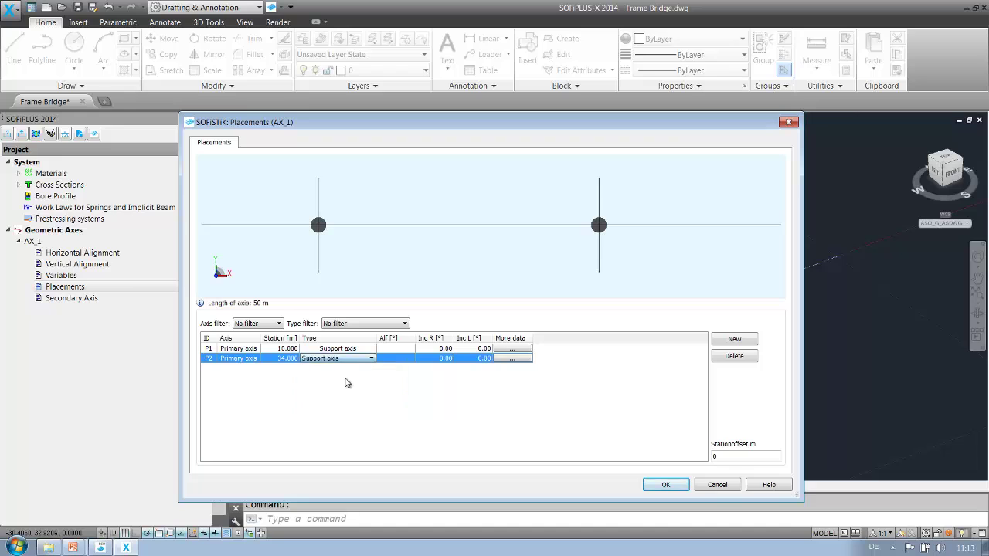
pyautogui.click(662, 485)
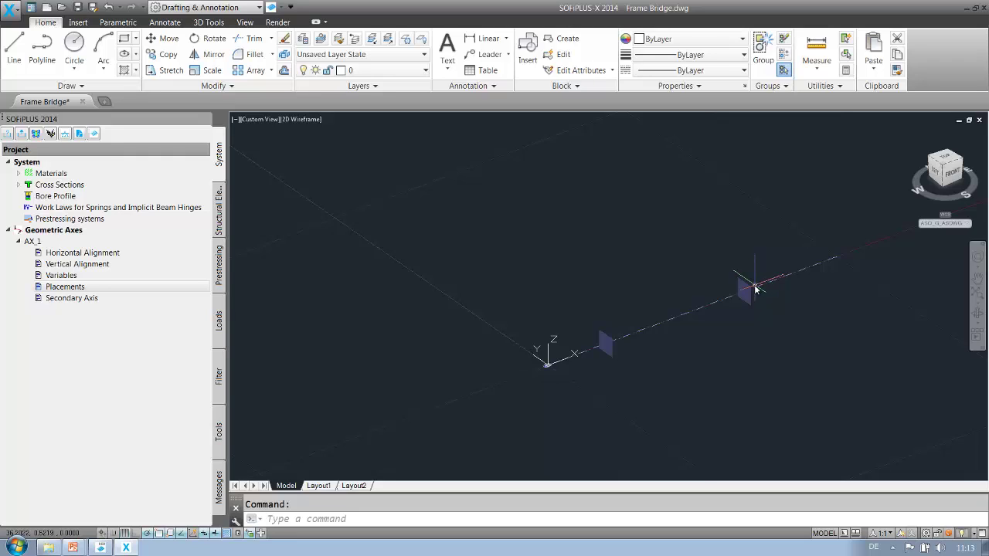
# Add four secondary axes, A to D, to the geometric axis AX_1.
pyautogui.click(141, 303)
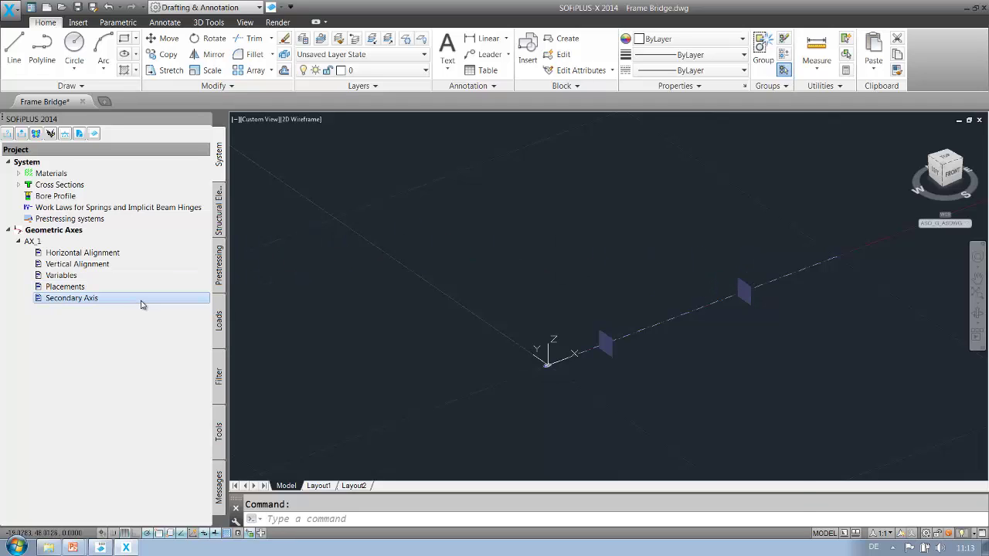
pyautogui.doubleClick(141, 302)
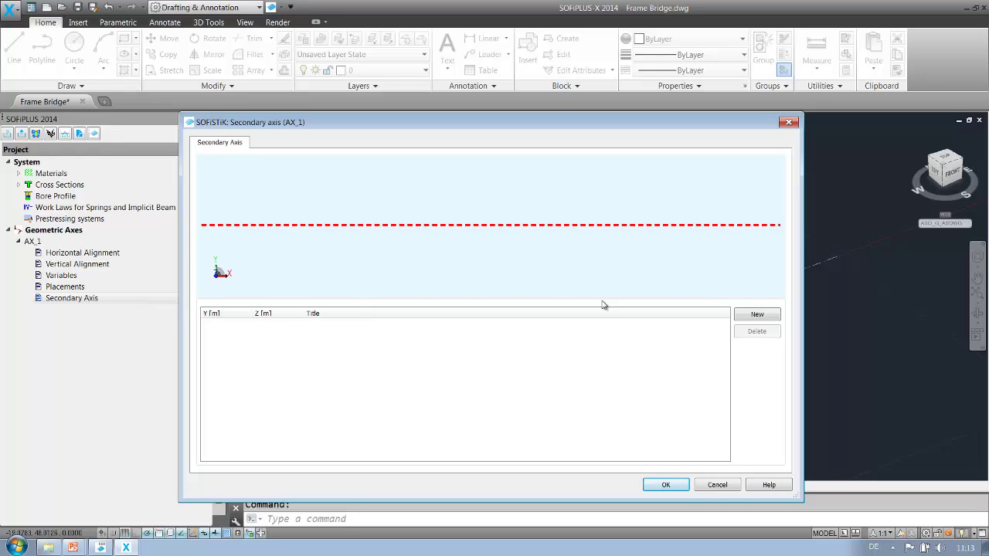
pyautogui.click(758, 314)
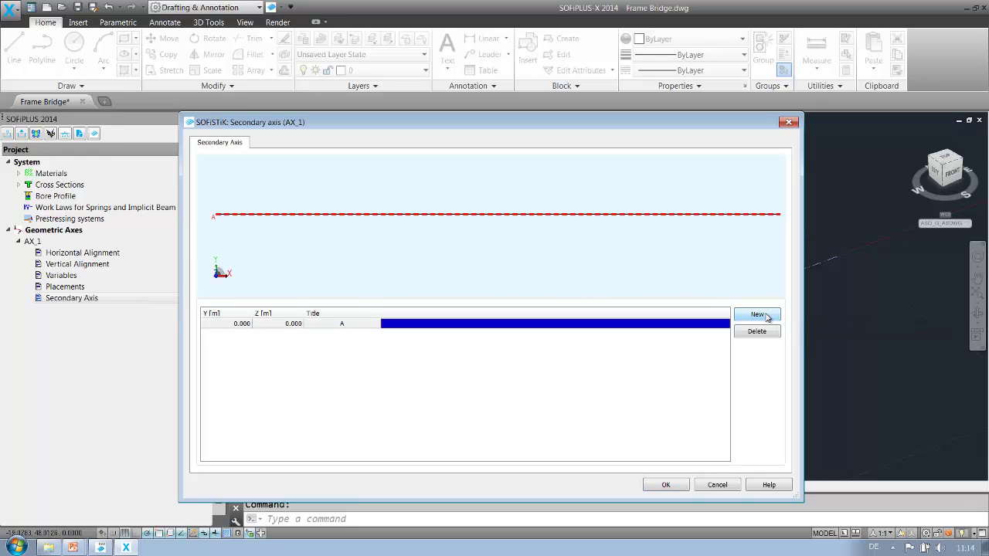
pyautogui.click(757, 315)
pyautogui.click(757, 315)
pyautogui.click(757, 314)
# Set the Y offsets of the secondary axes to -2.25 m for A and 2.25 m for B.
pyautogui.click(207, 324)
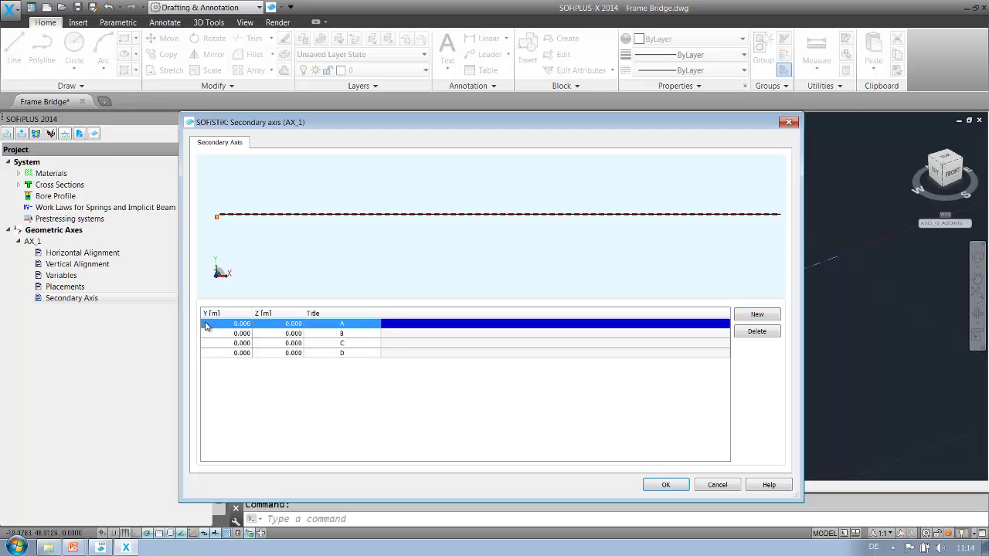
pyautogui.click(207, 324)
pyautogui.press('BackSpace')
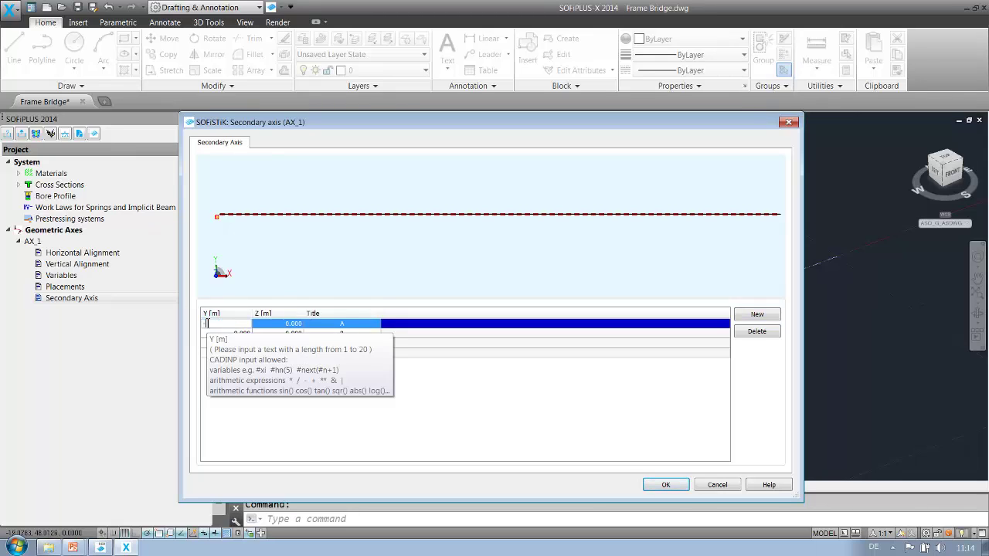
pyautogui.write('1.25')
pyautogui.click(224, 333)
pyautogui.click(224, 333)
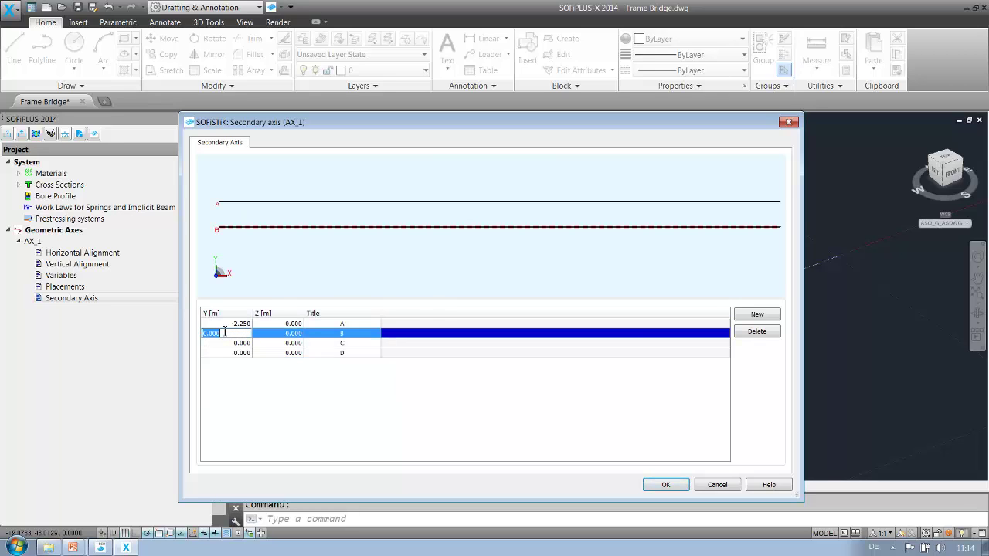
pyautogui.write('2.25')
# Set the Y offsets of secondary axes C to -1.75 m and D to 1.75 m, and confirm the secondary axes.
pyautogui.click(222, 343)
pyautogui.click(222, 343)
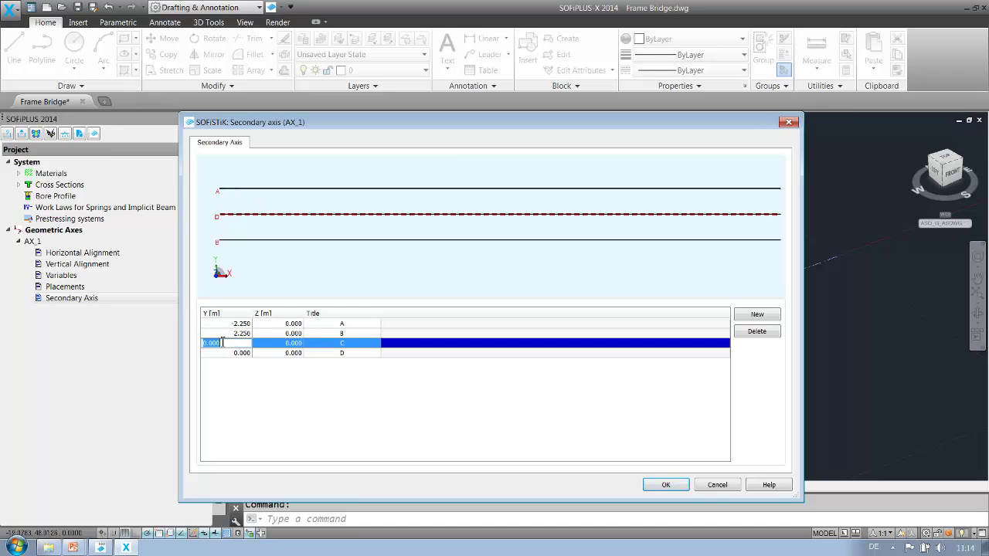
pyautogui.write('-1.75')
pyautogui.click(233, 354)
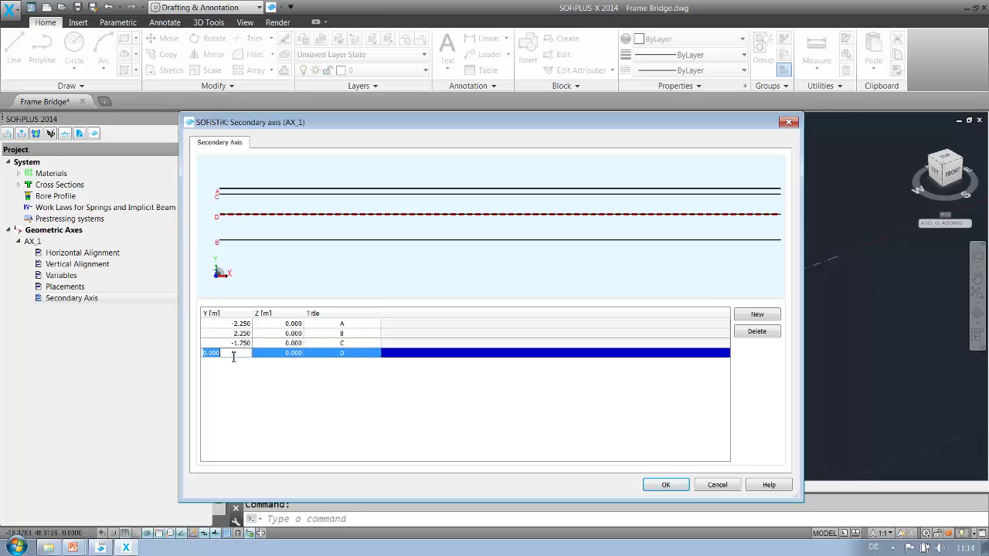
pyautogui.write('1.75')
pyautogui.press('Return')
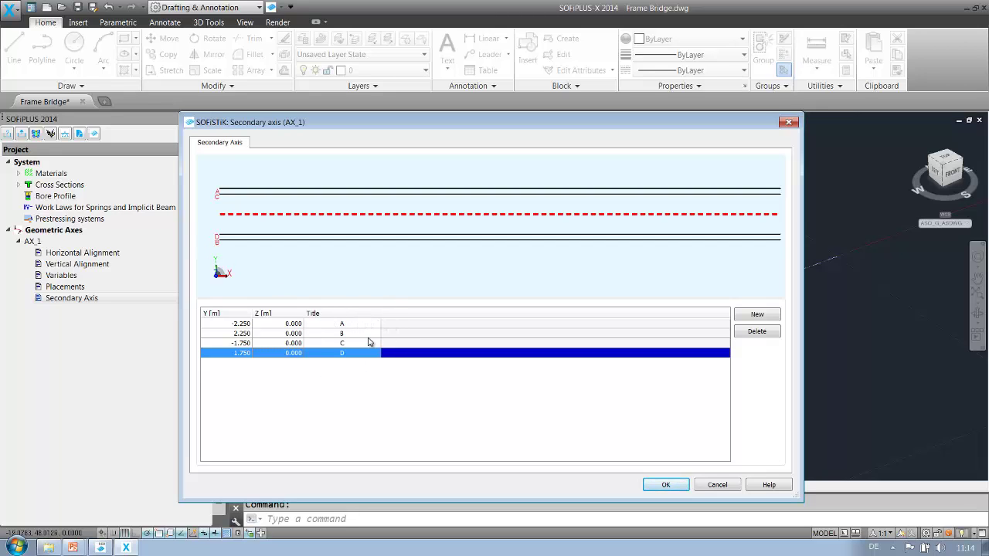
pyautogui.click(669, 487)
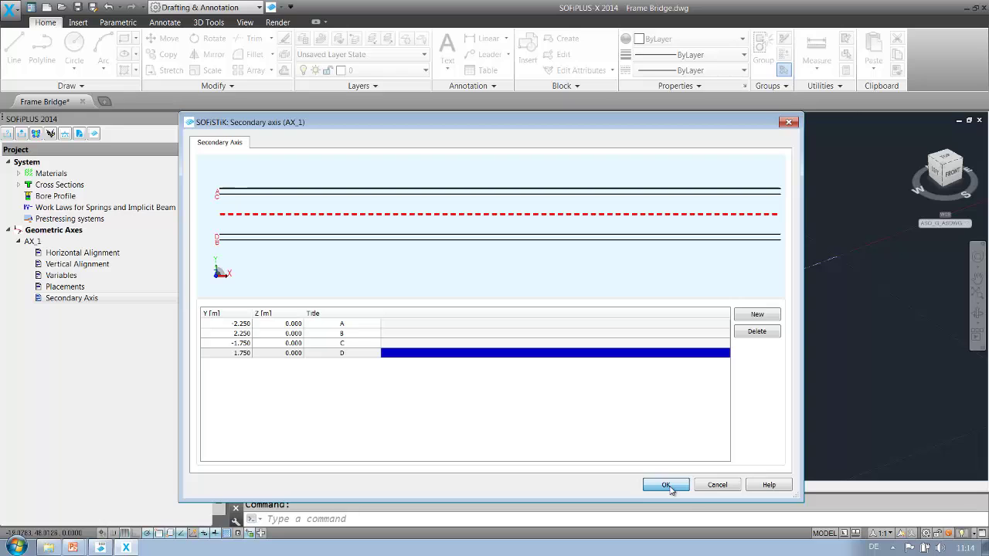
pyautogui.scroll(6, 621, 360)
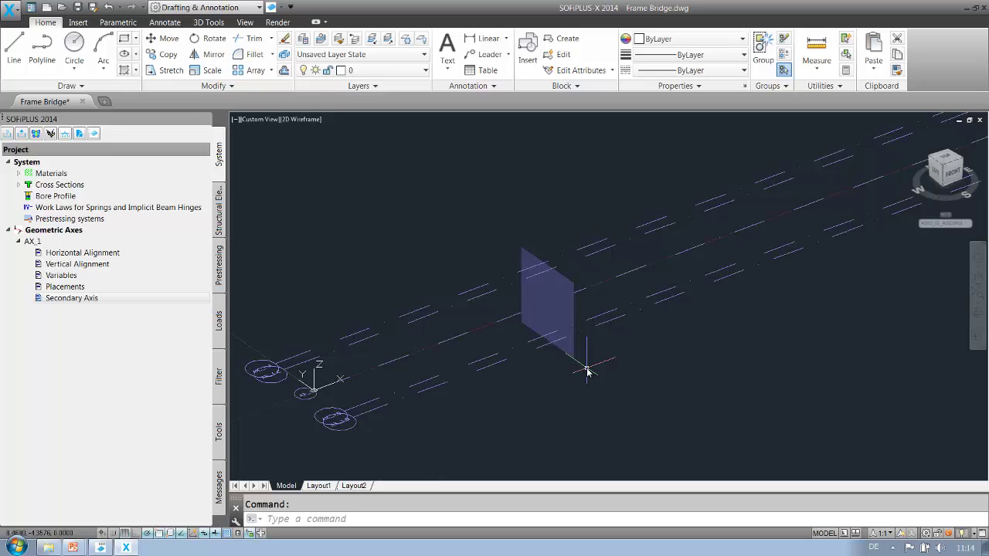
pyautogui.scroll(2, 324, 378)
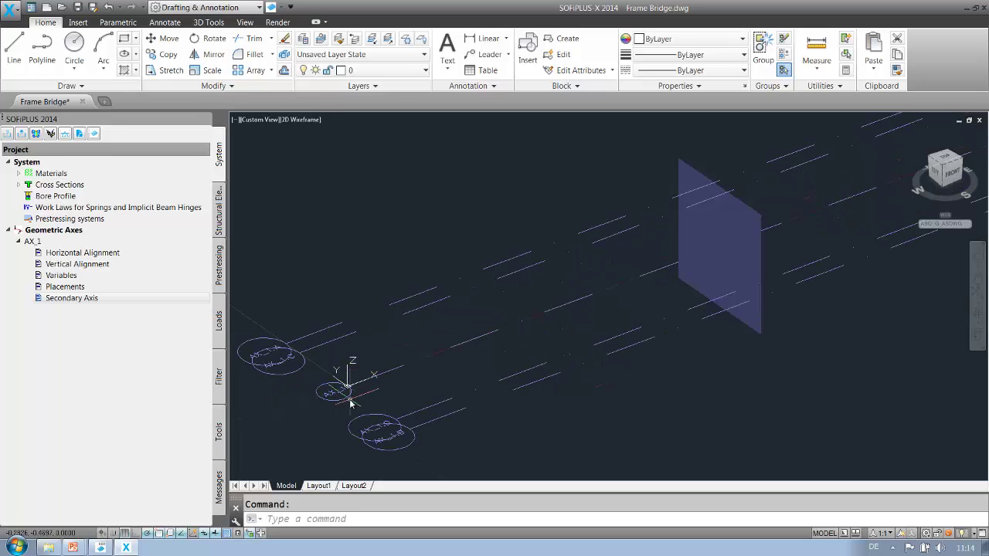
pyautogui.moveTo(288, 362)
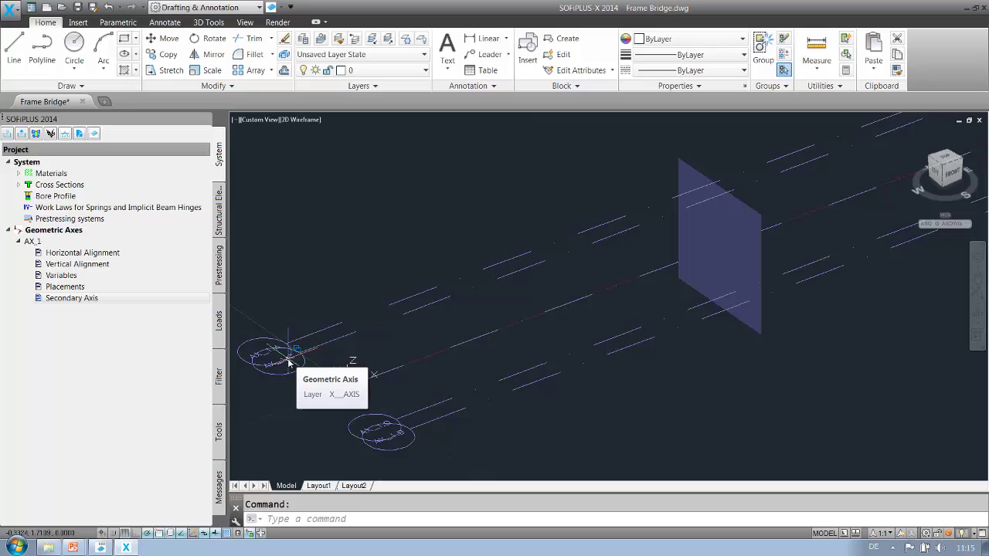
# Delete the two default materials, C 25/30 and B 500 B, from the project.
pyautogui.click(19, 173)
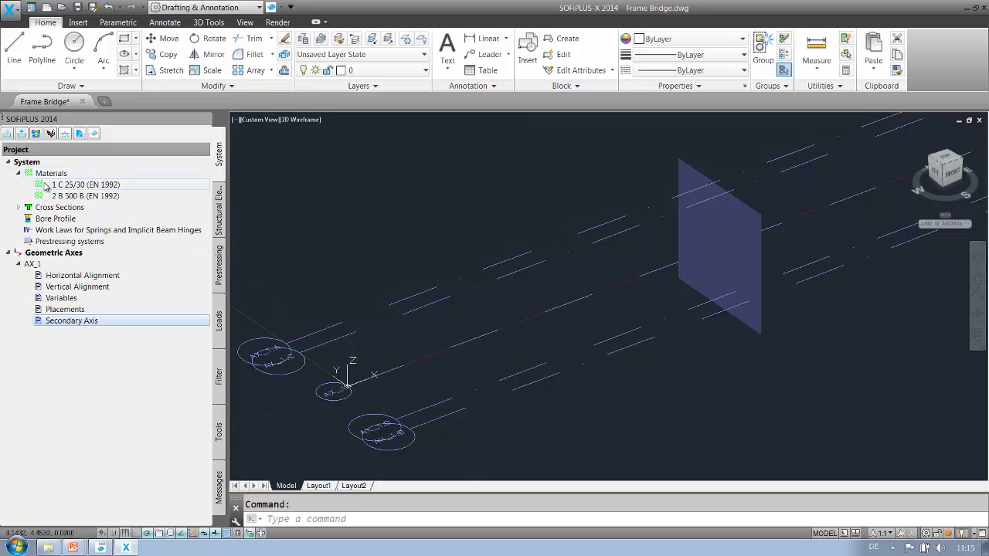
pyautogui.rightClick(46, 186)
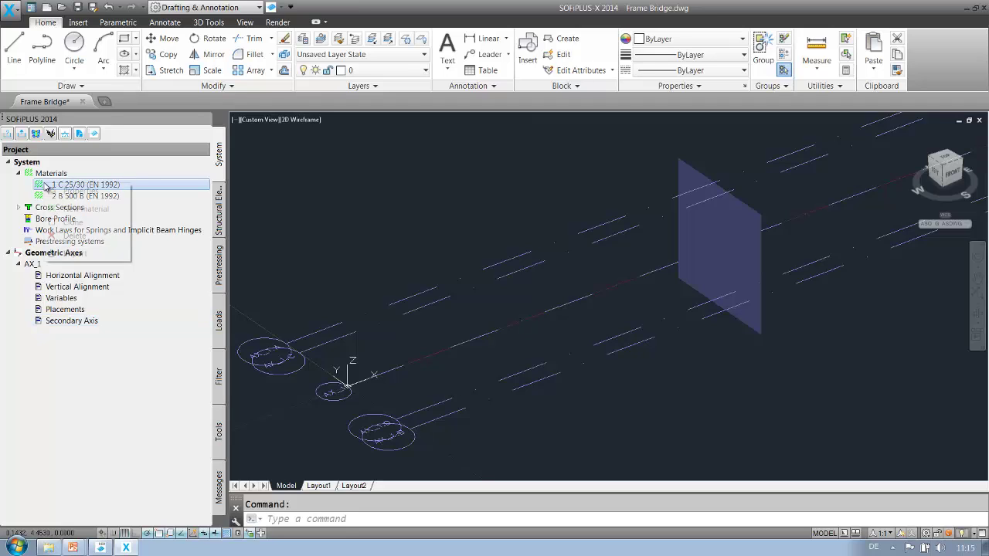
pyautogui.click(74, 235)
pyautogui.click(114, 342)
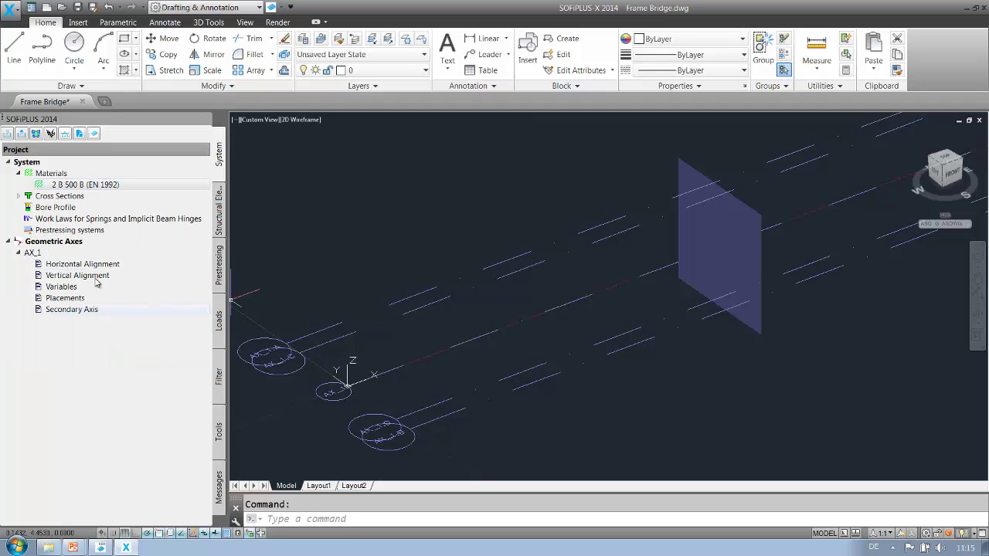
pyautogui.rightClick(76, 188)
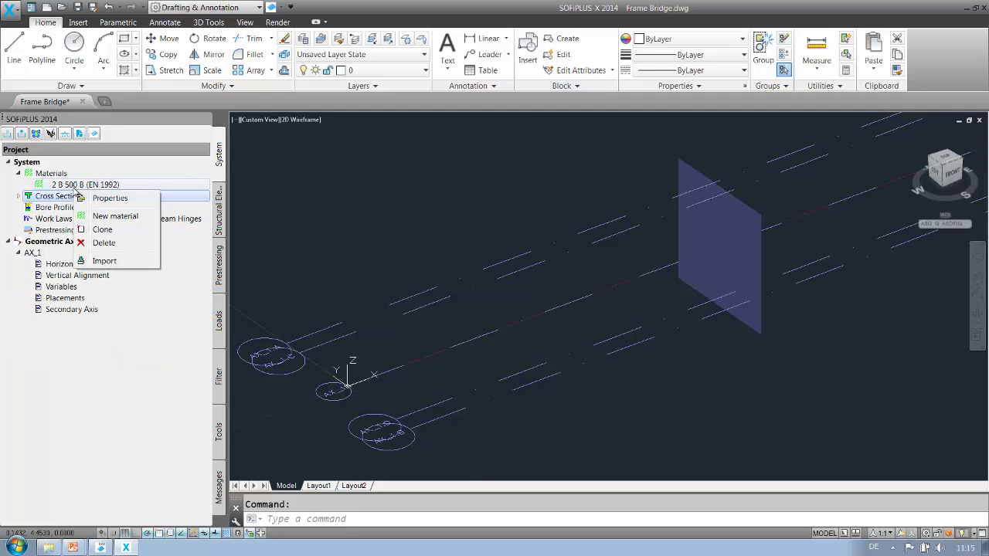
pyautogui.click(99, 239)
pyautogui.click(114, 344)
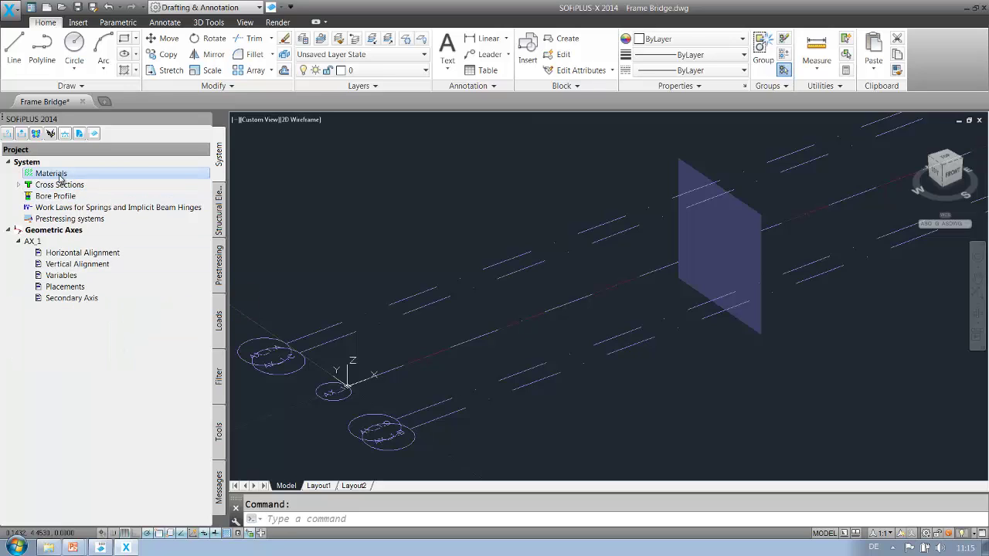
# Import all materials from the database Material and Cross Sections.cdb into the project.
pyautogui.rightClick(60, 177)
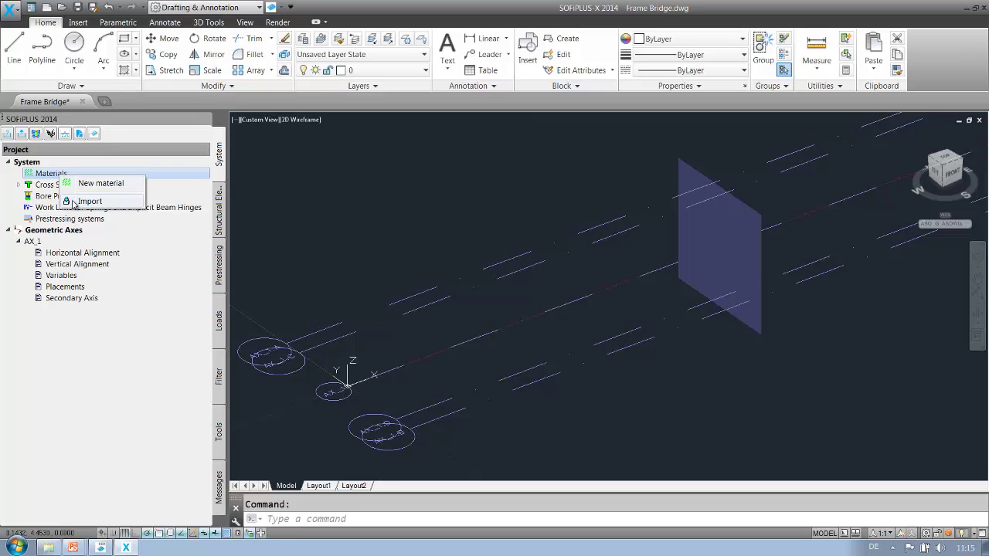
pyautogui.click(74, 201)
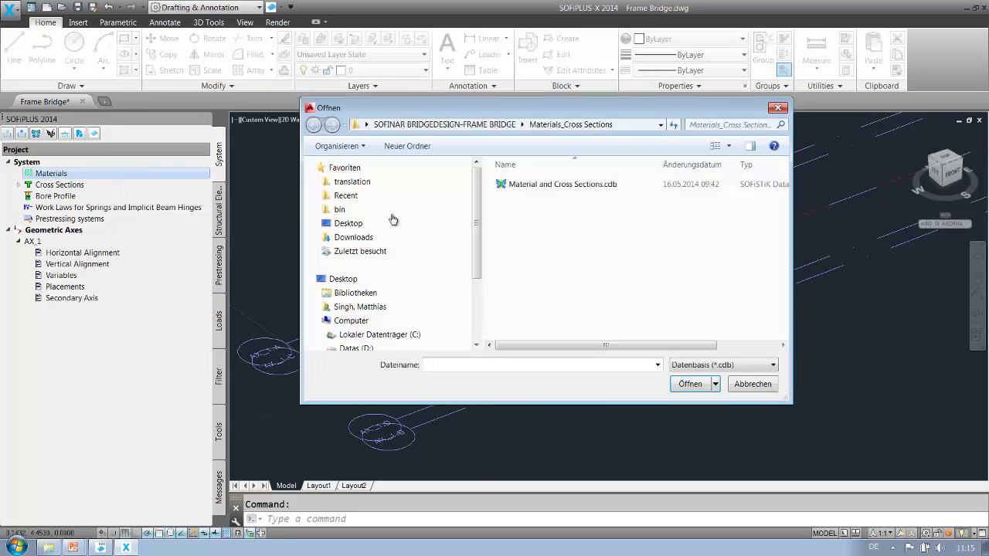
pyautogui.click(521, 187)
pyautogui.click(690, 384)
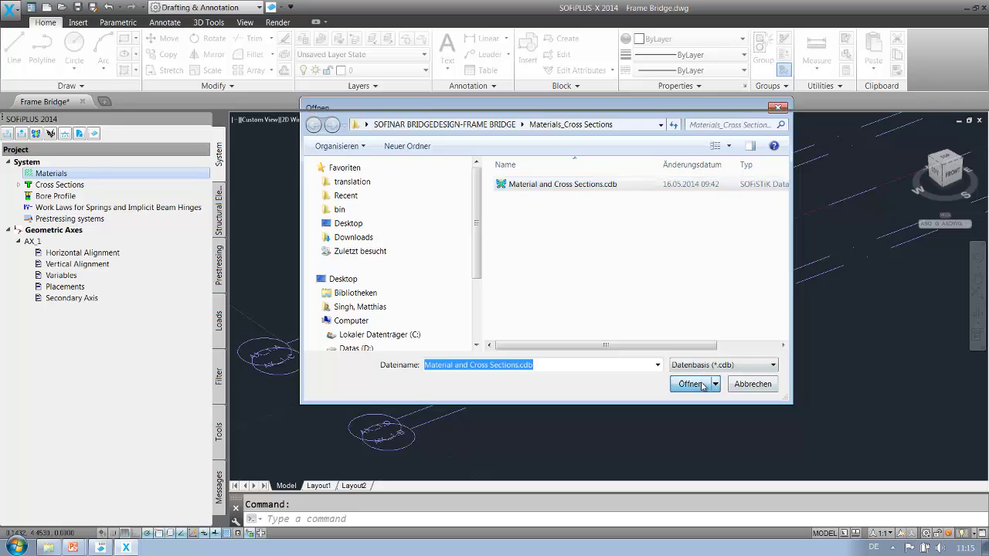
pyautogui.click(384, 177)
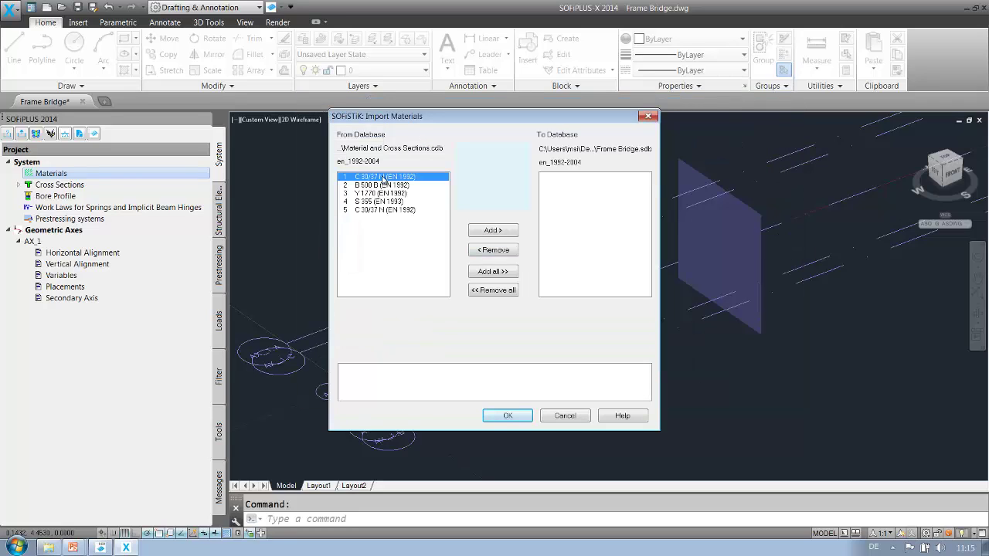
pyautogui.click(495, 276)
pyautogui.click(507, 415)
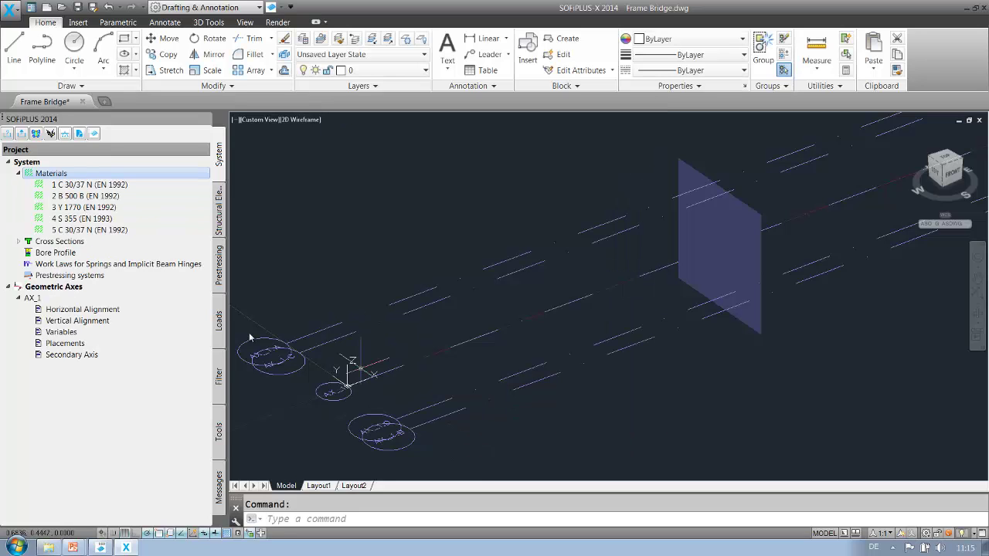
# Import all cross sections from Material and Cross Sections.cdb, with missing materials added to the database.
pyautogui.rightClick(44, 244)
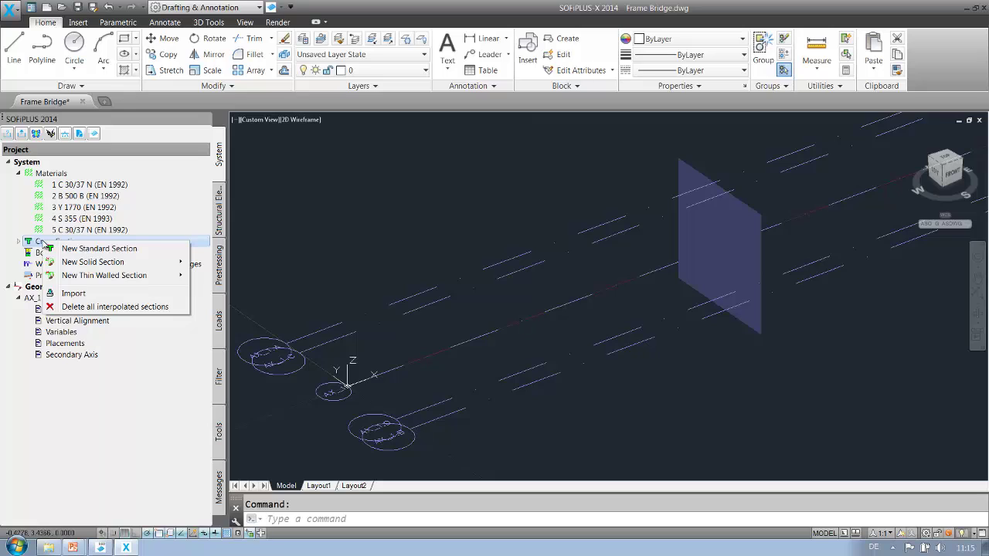
pyautogui.click(68, 294)
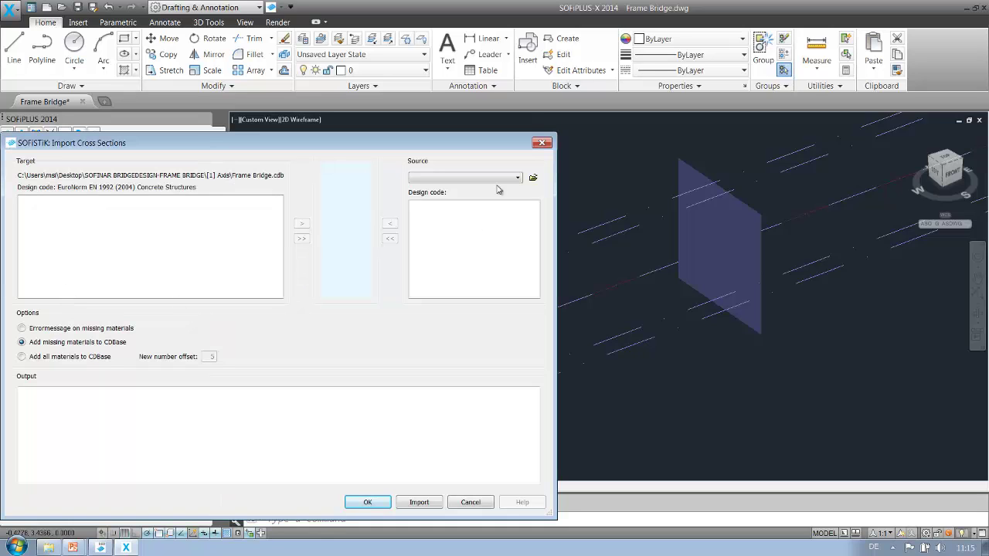
pyautogui.click(532, 179)
pyautogui.click(390, 239)
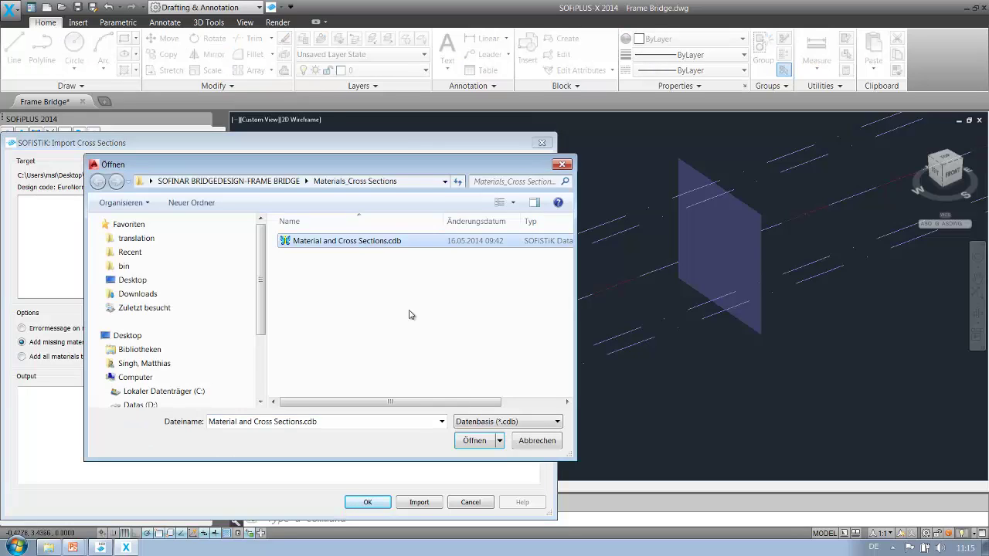
pyautogui.click(468, 439)
pyautogui.click(460, 209)
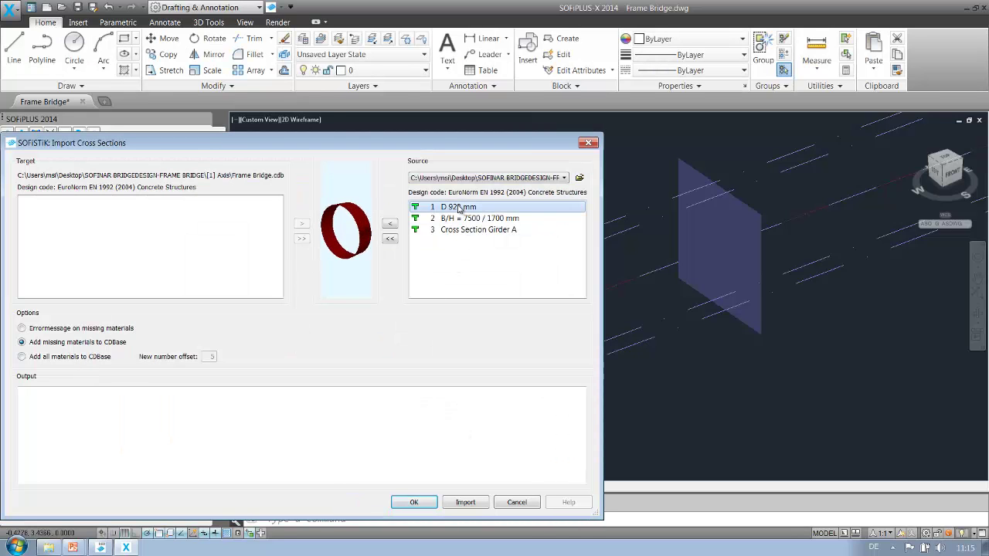
pyautogui.click(389, 239)
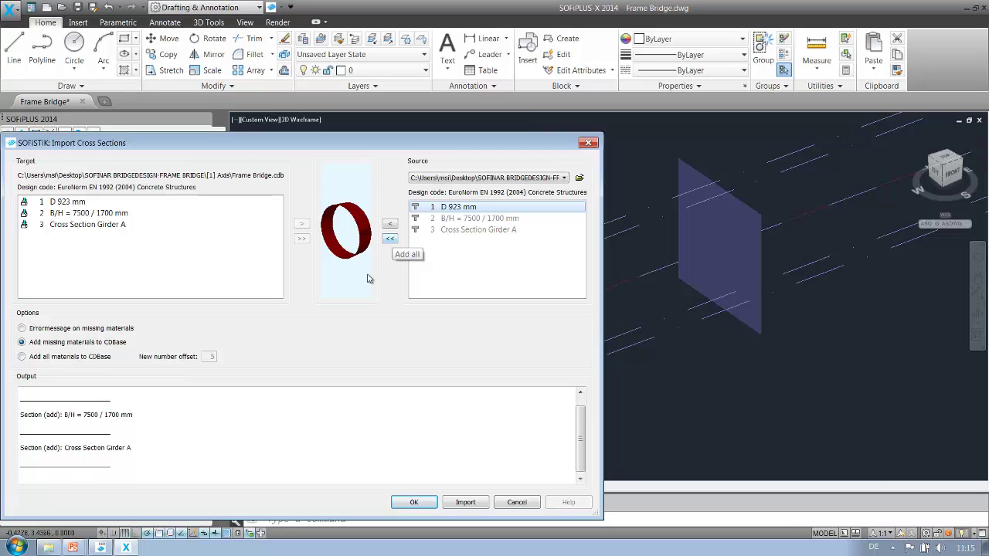
pyautogui.click(415, 502)
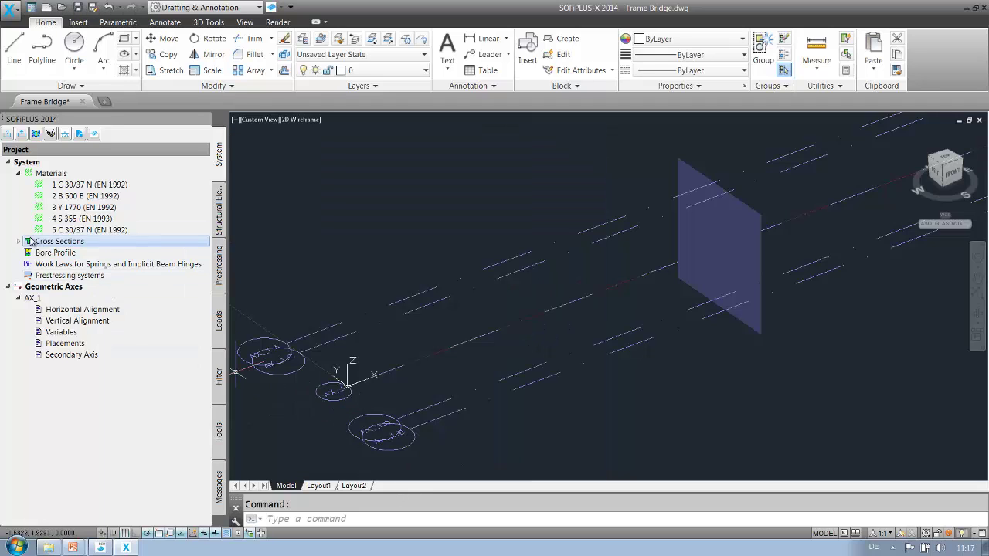
# Create a new solid reinforced concrete cross section named Cross Section Girder B.
pyautogui.click(21, 241)
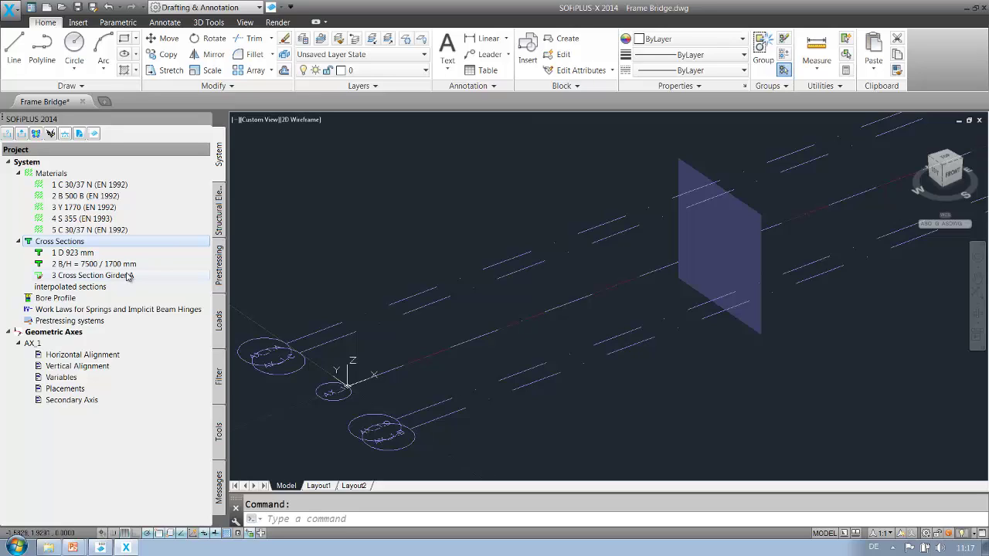
pyautogui.rightClick(91, 246)
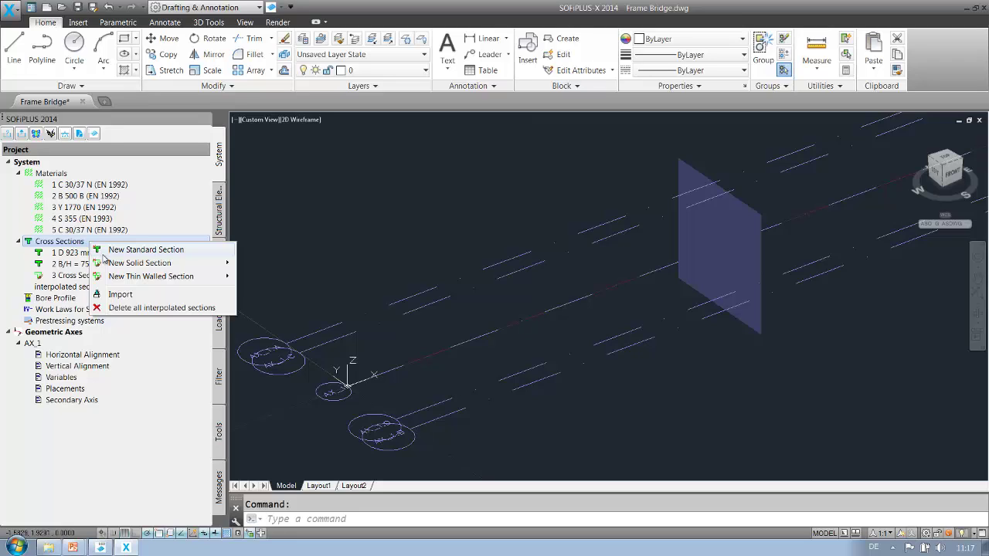
pyautogui.moveTo(107, 263)
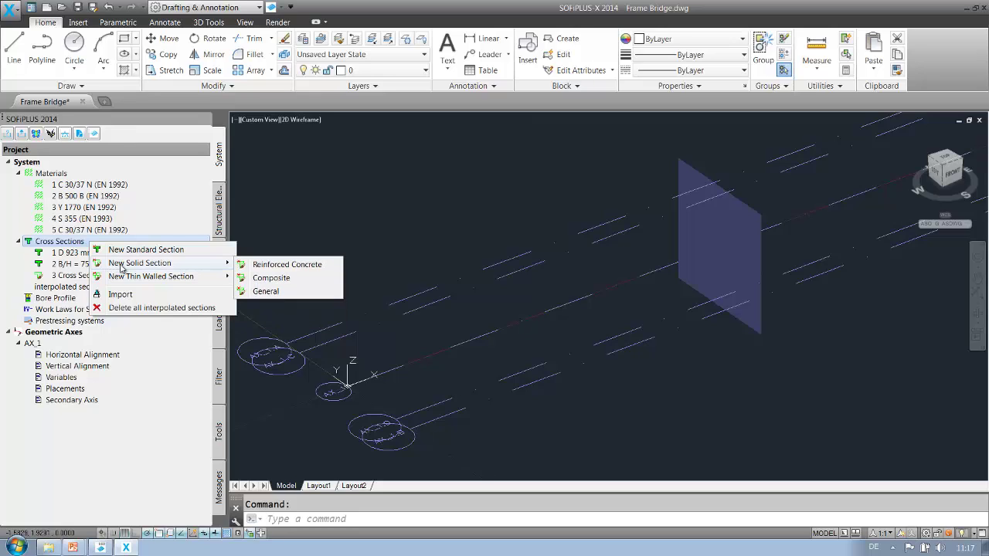
pyautogui.click(261, 264)
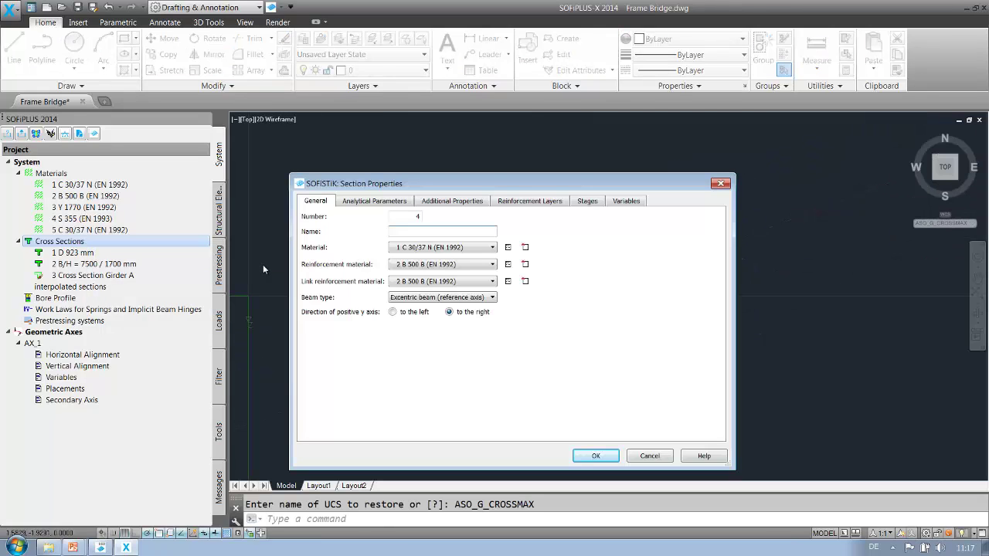
pyautogui.write('Cross Section Girder B')
# Import the variables B and H from axis AX_1 into the new section and confirm the section properties.
pyautogui.click(624, 206)
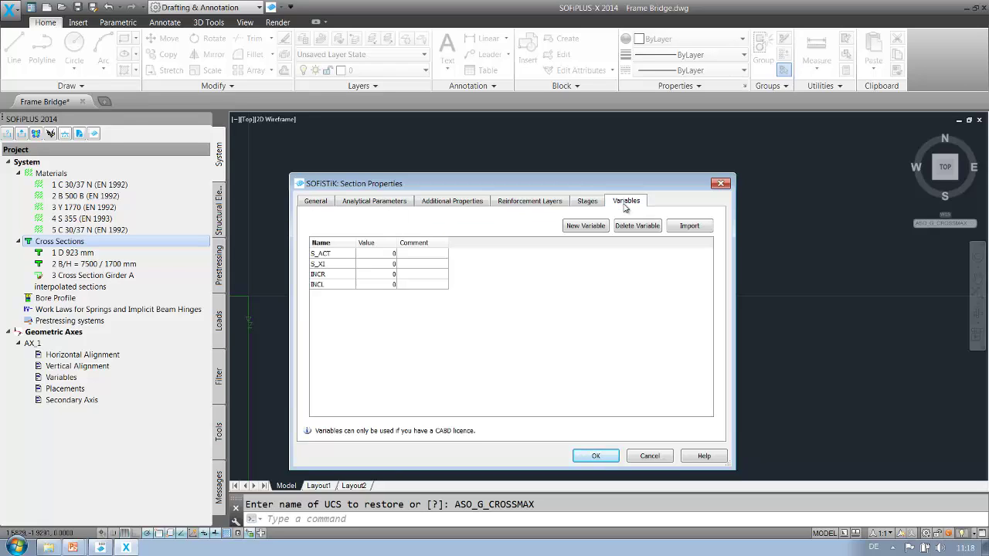
pyautogui.click(695, 227)
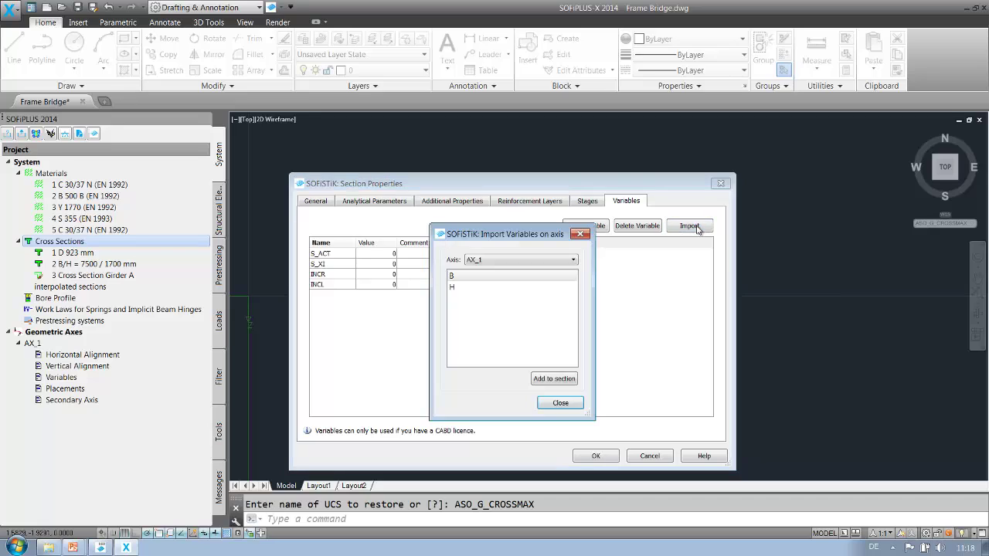
pyautogui.click(479, 277)
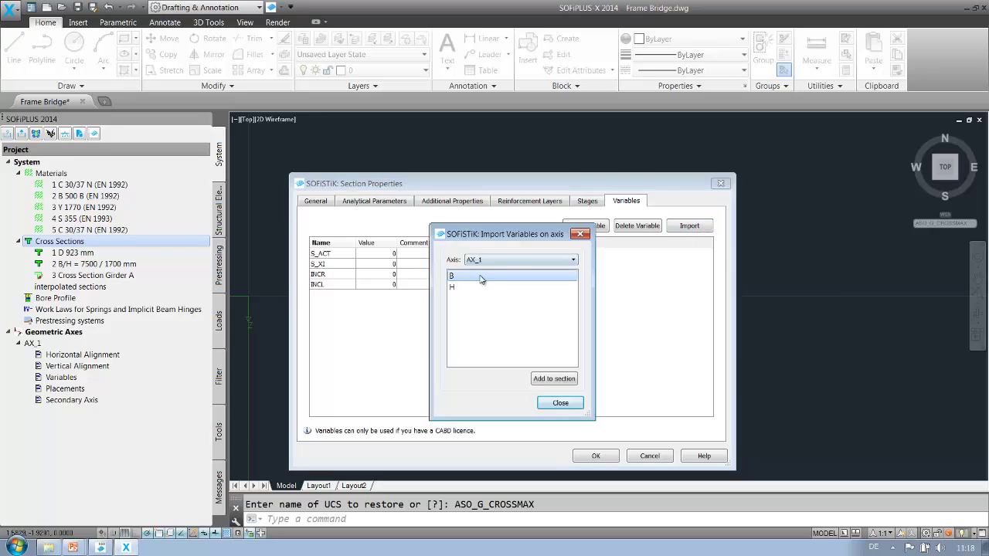
pyautogui.click(556, 378)
pyautogui.click(507, 288)
pyautogui.click(555, 379)
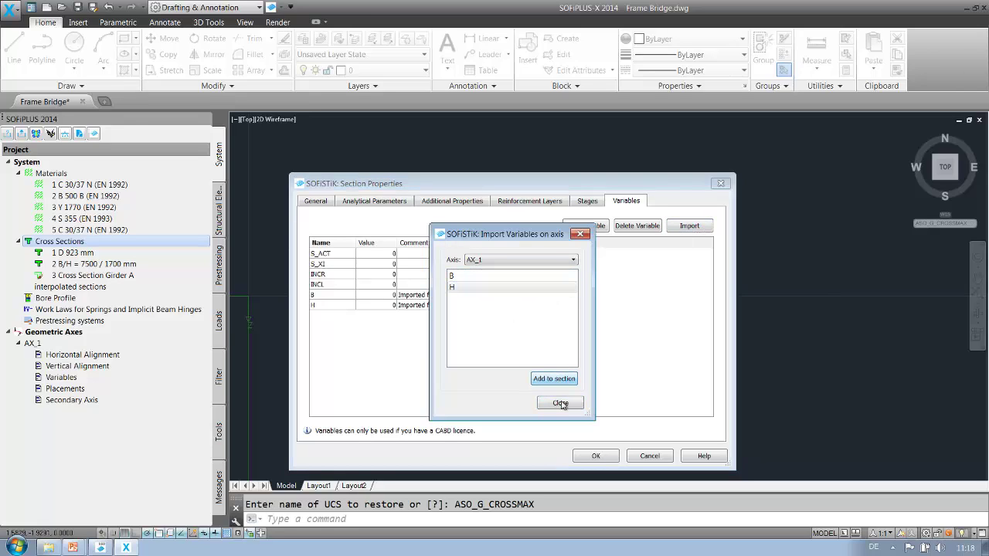
pyautogui.click(561, 403)
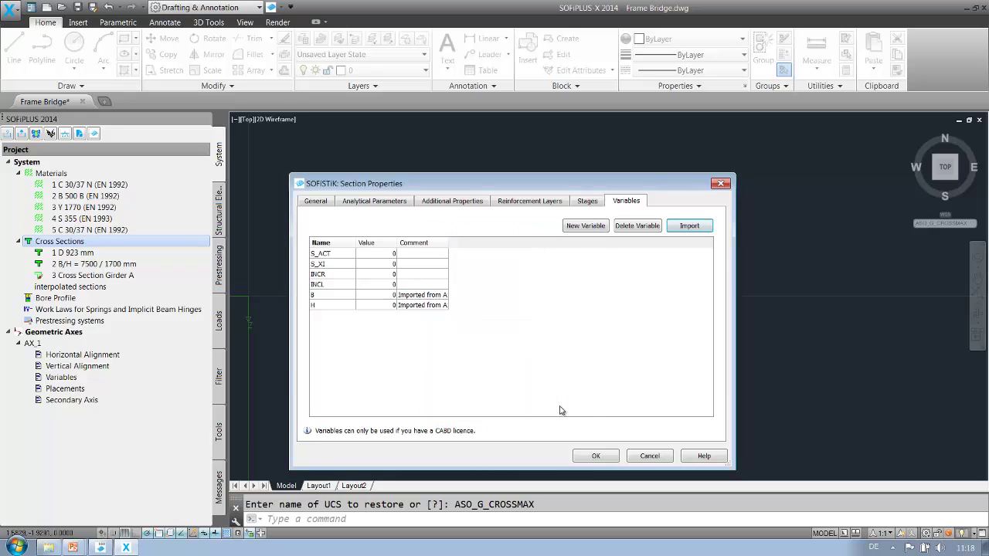
pyautogui.click(596, 456)
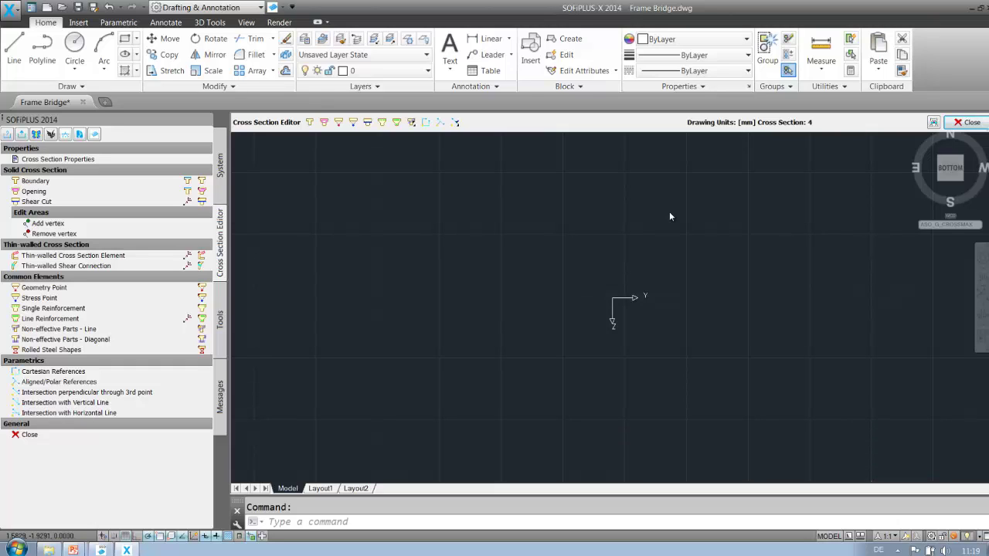
# Insert the block Cross Section Girder B from Cross Section Girder B.dwg through DesignCenter at the insertion point 0,0.
pyautogui.write('adc')
pyautogui.press('Return')
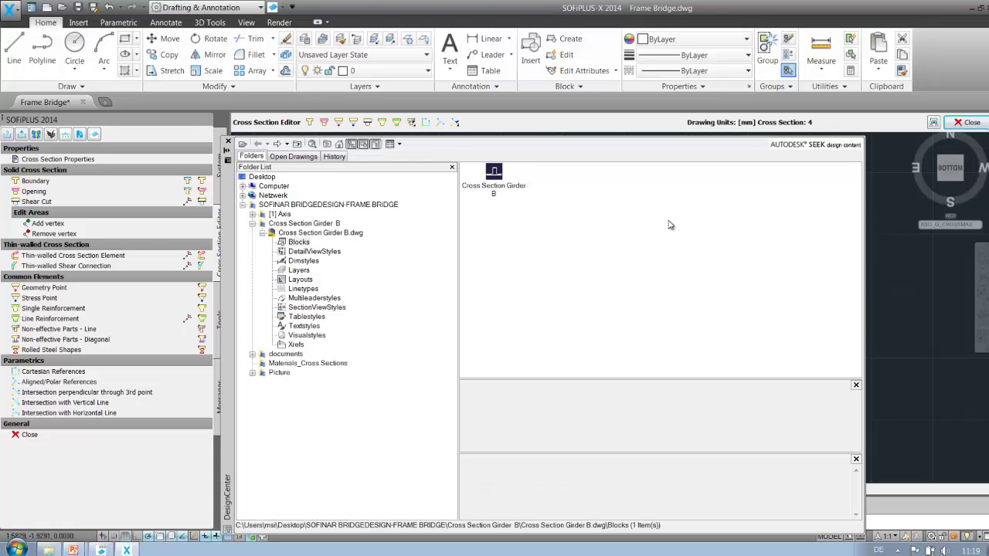
pyautogui.click(493, 177)
pyautogui.rightClick(493, 177)
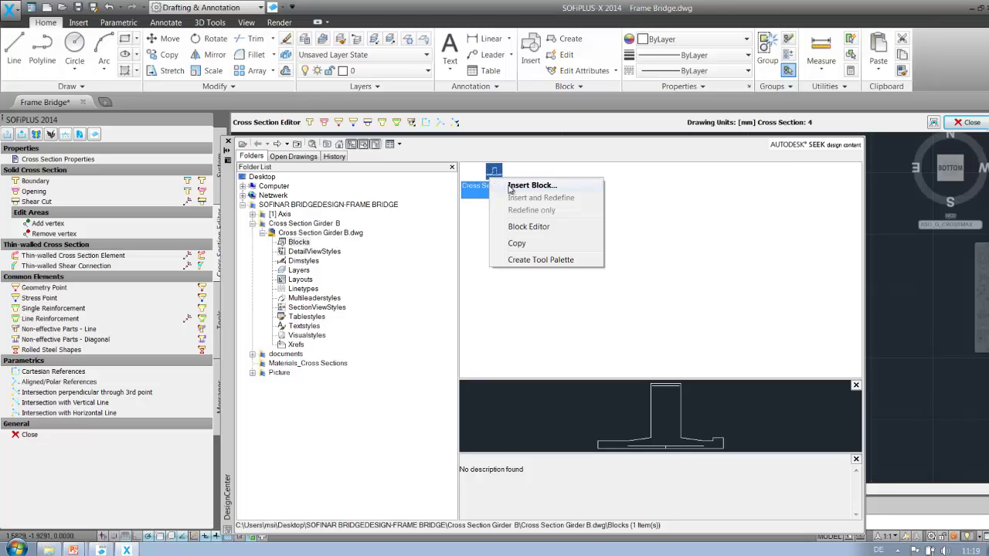
pyautogui.click(532, 186)
pyautogui.click(510, 359)
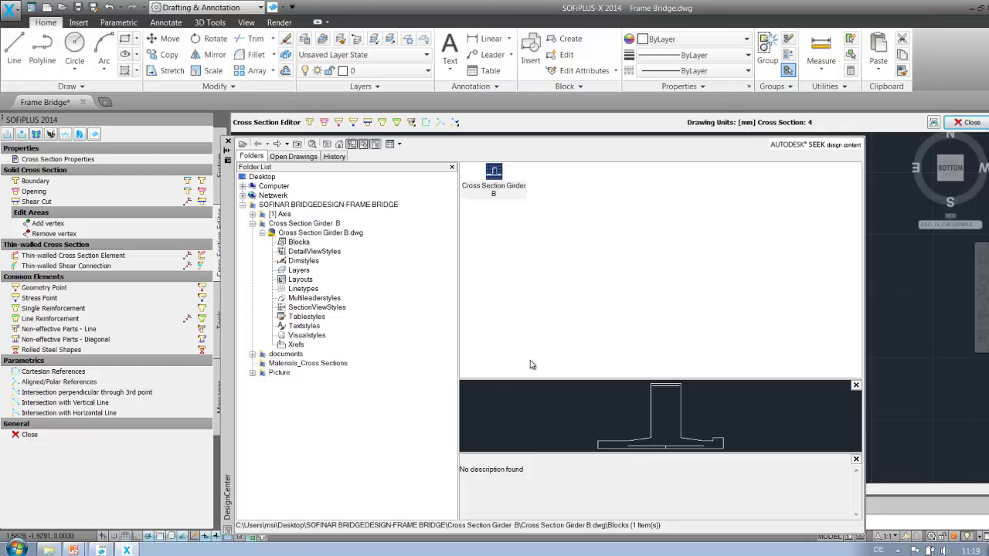
pyautogui.click(228, 141)
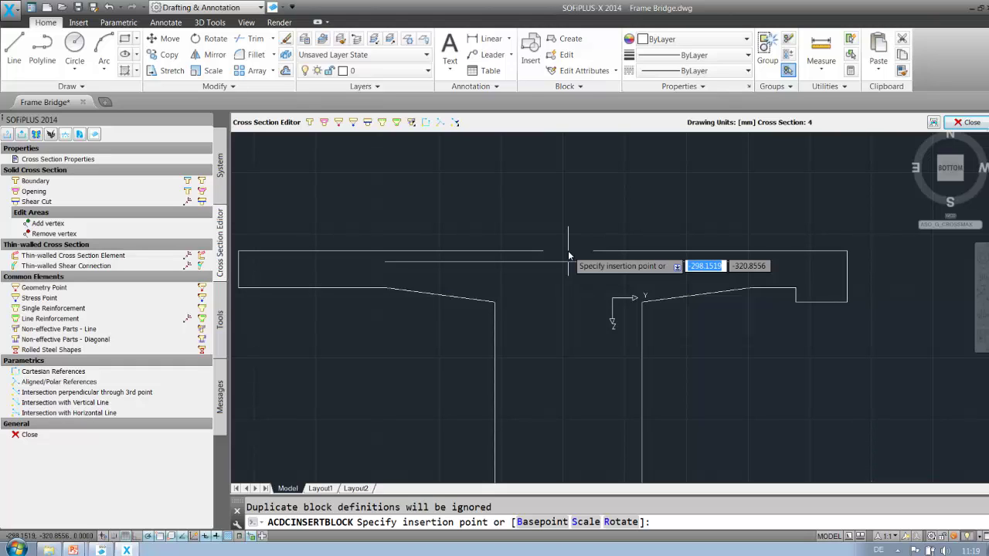
pyautogui.write('0')
pyautogui.press('Tab')
pyautogui.write('0')
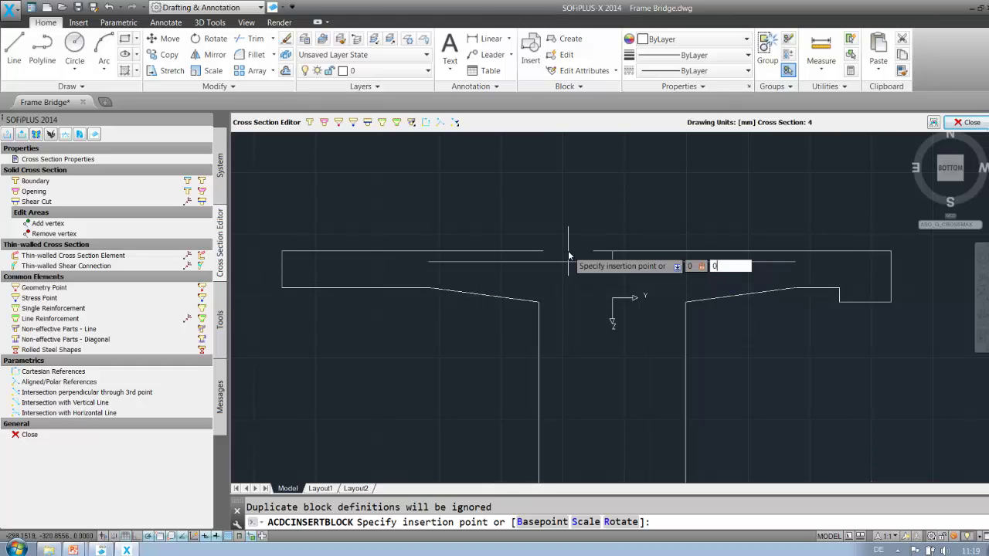
pyautogui.press('Return')
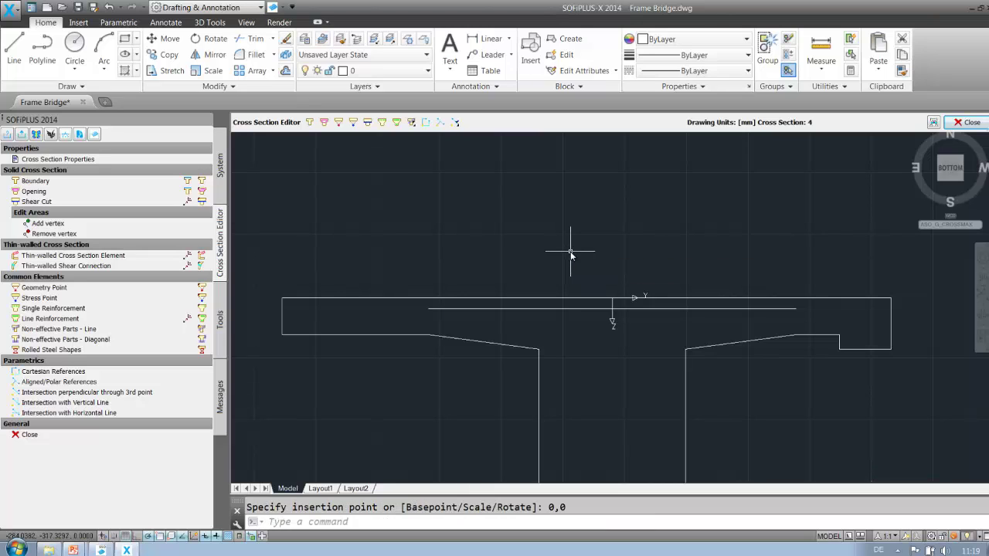
# Generate the section boundary in material 1 C 30/37 N from a point inside the T-shaped outline.
pyautogui.scroll(-3, 571, 254)
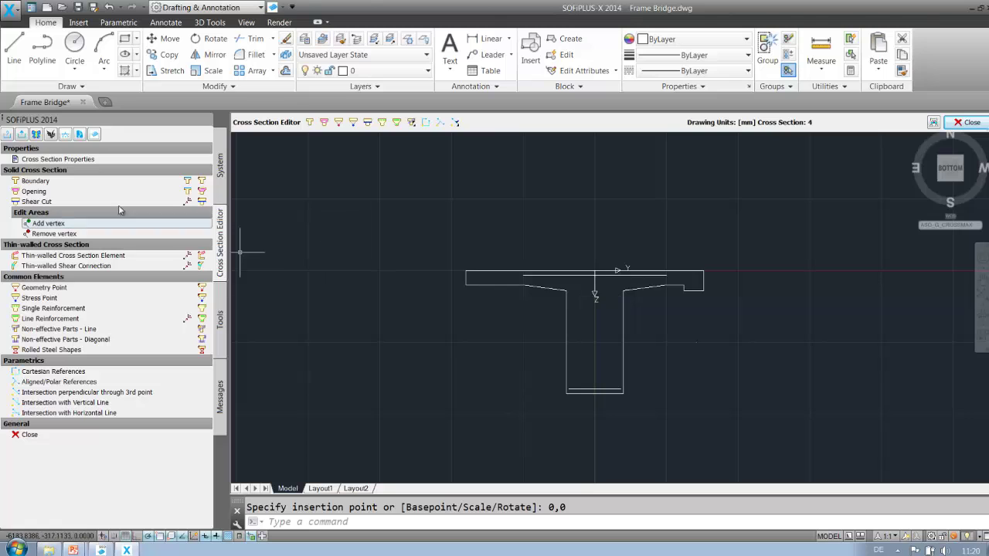
pyautogui.click(87, 181)
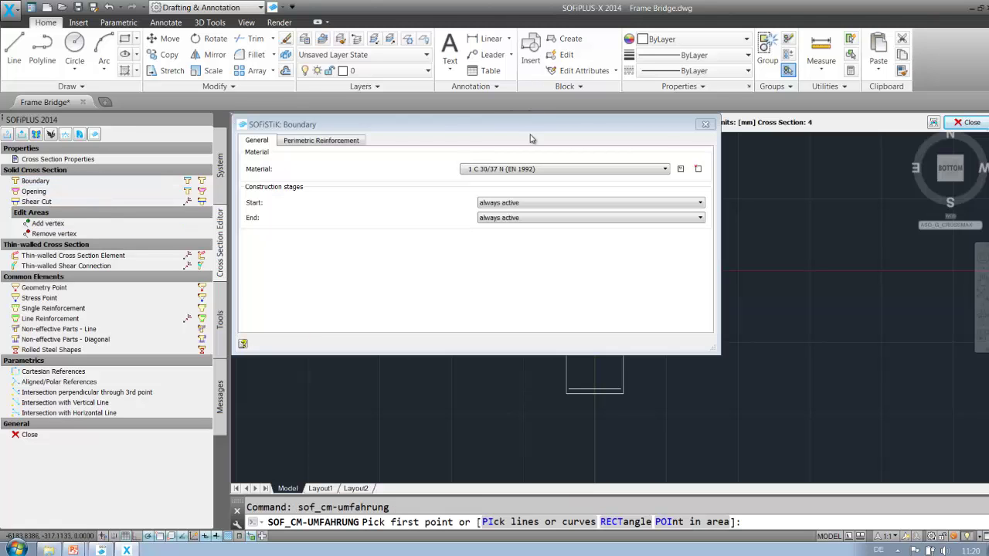
pyautogui.moveTo(534, 131); pyautogui.dragTo(251, 140)
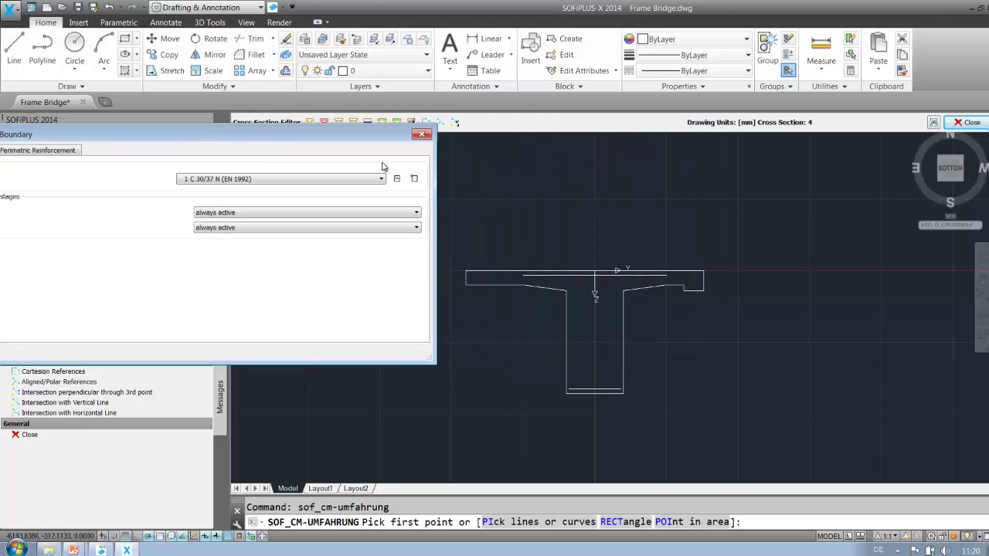
pyautogui.rightClick(575, 196)
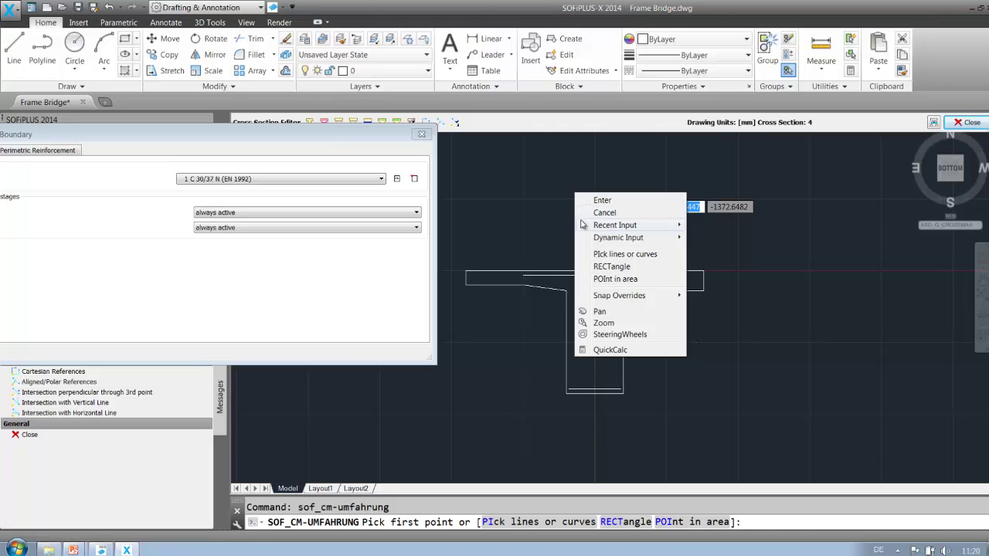
pyautogui.moveTo(593, 241)
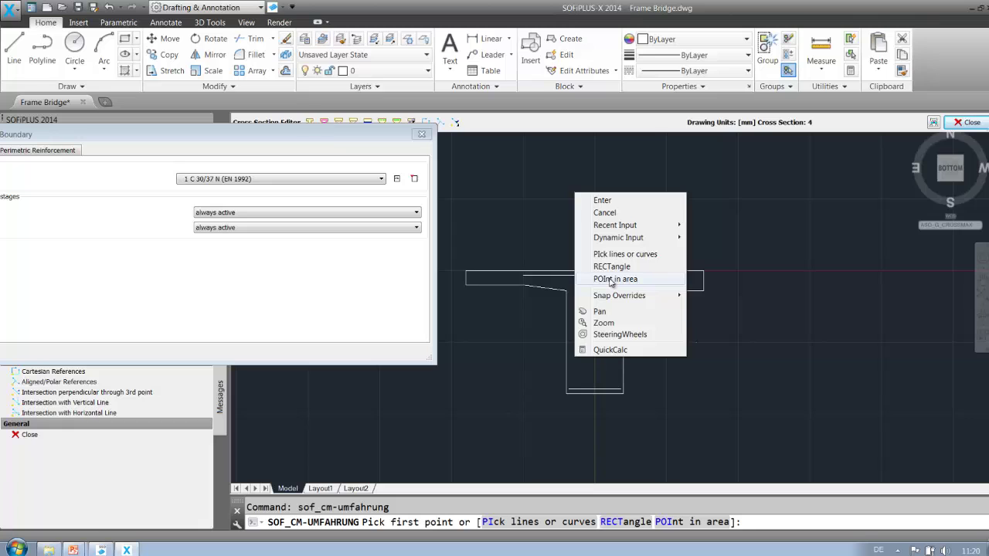
pyautogui.click(611, 280)
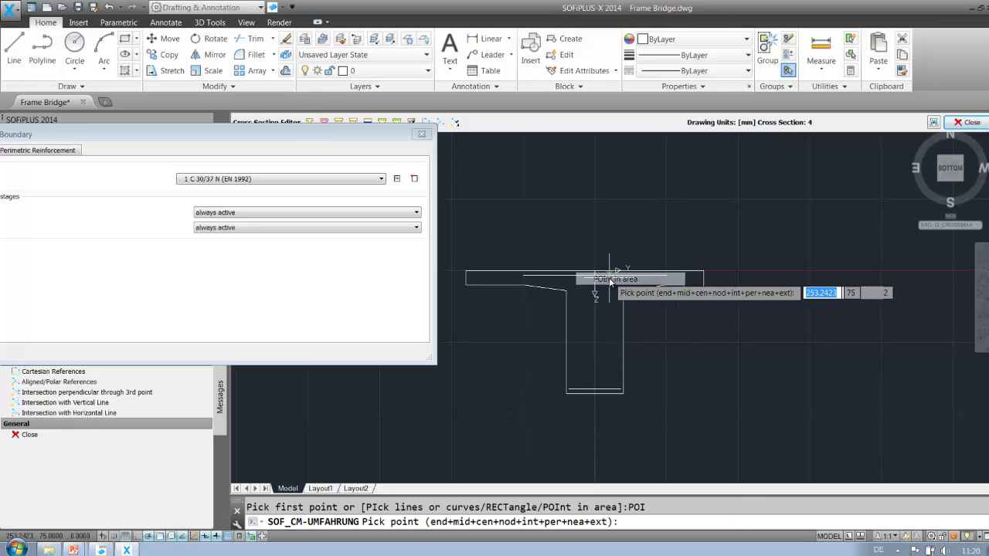
pyautogui.click(605, 321)
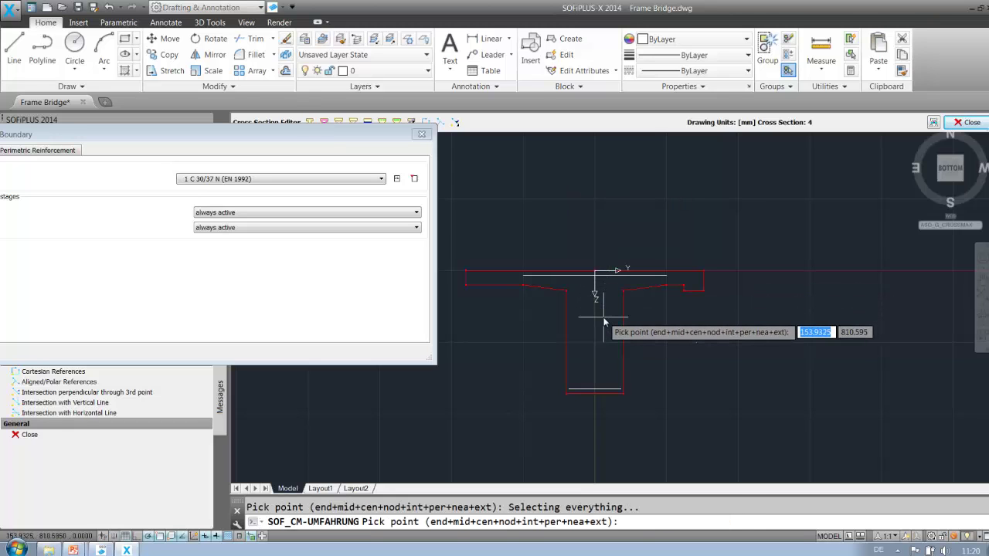
pyautogui.click(421, 134)
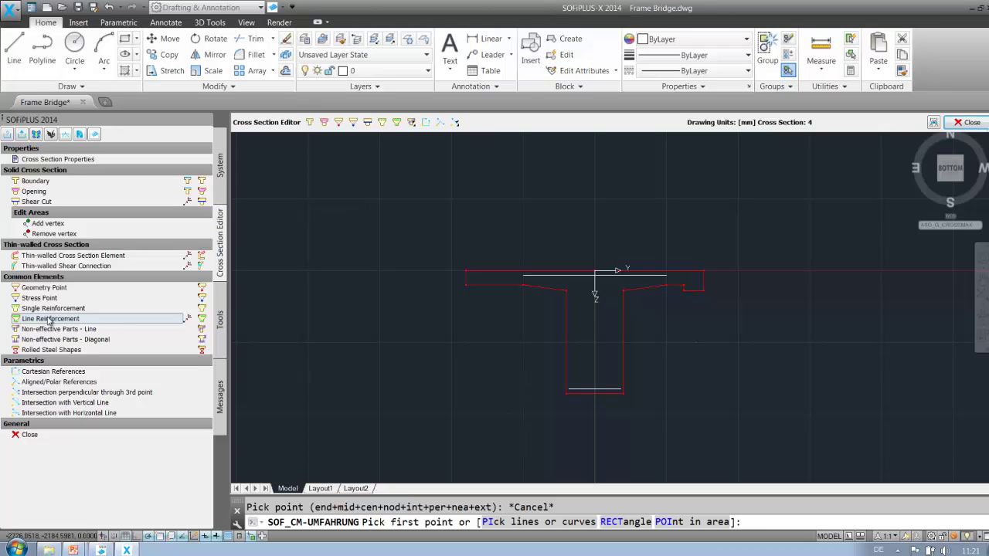
# Configure a line reinforcement on layer 1 Minimum layer with fully active torsional contribution and five 16 mm diameter bars.
pyautogui.click(49, 319)
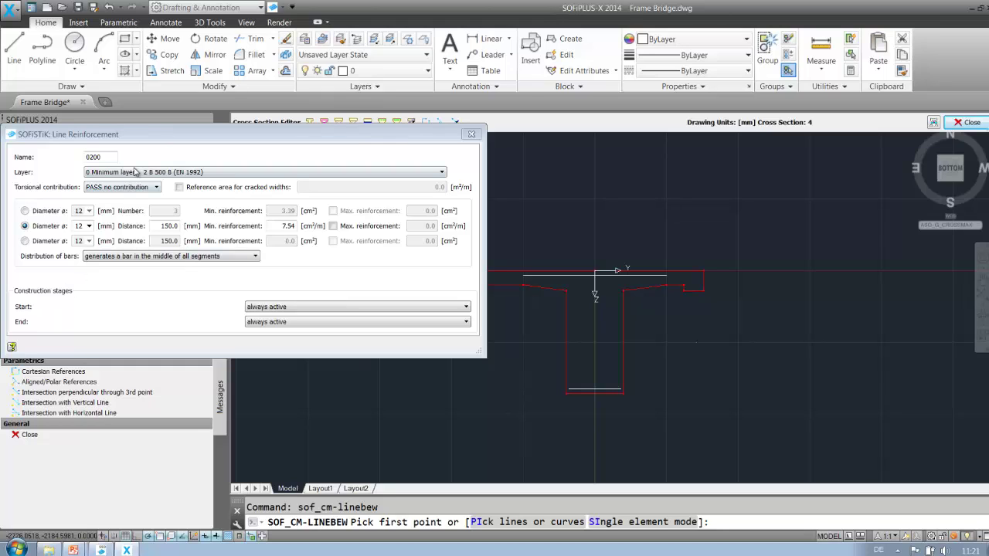
pyautogui.click(136, 172)
pyautogui.click(131, 195)
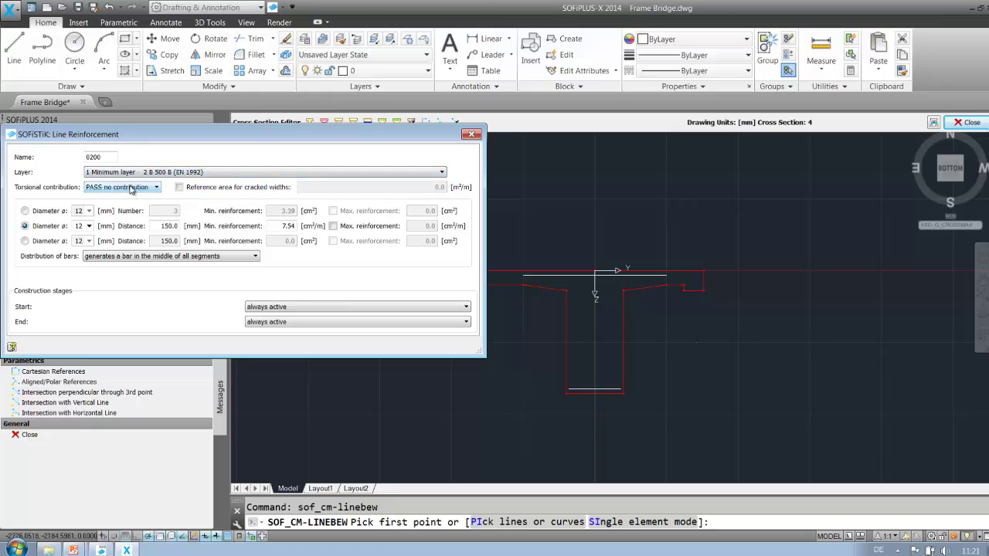
pyautogui.click(127, 187)
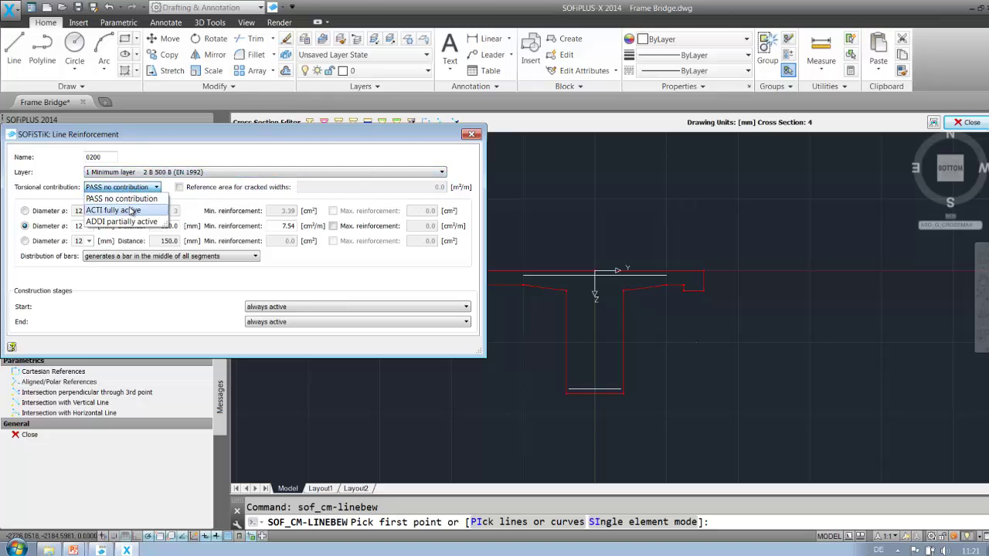
pyautogui.click(132, 210)
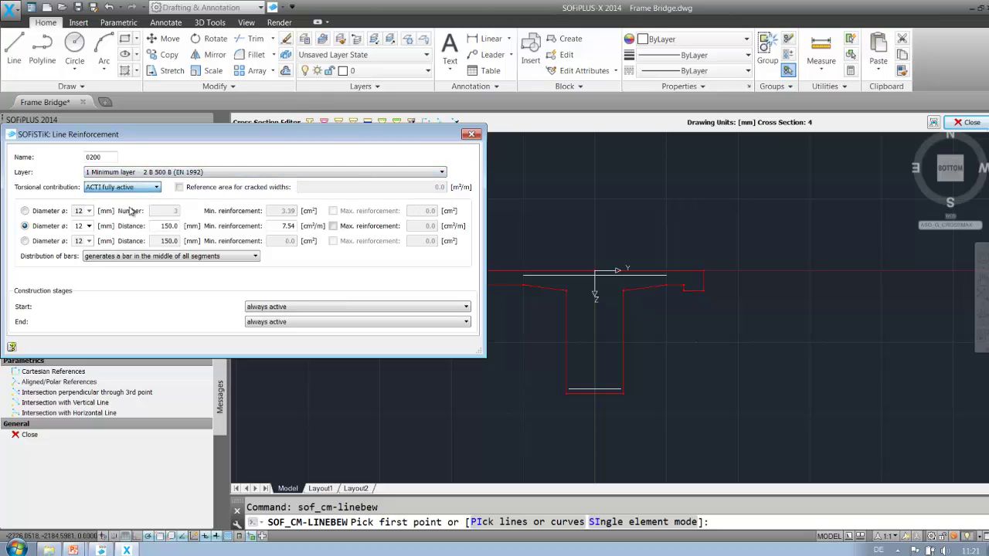
pyautogui.click(25, 212)
pyautogui.click(88, 210)
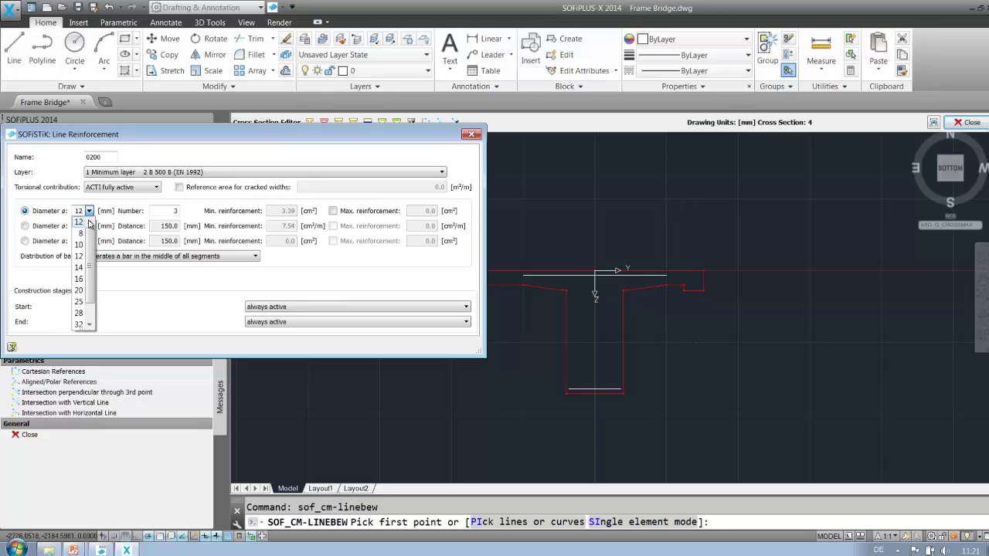
pyautogui.click(78, 279)
pyautogui.doubleClick(175, 210)
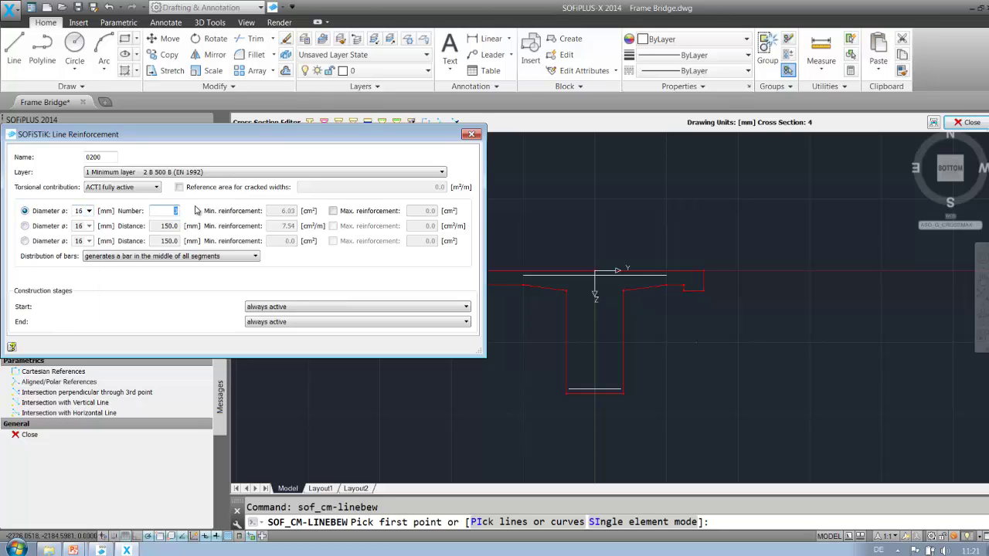
pyautogui.write('5')
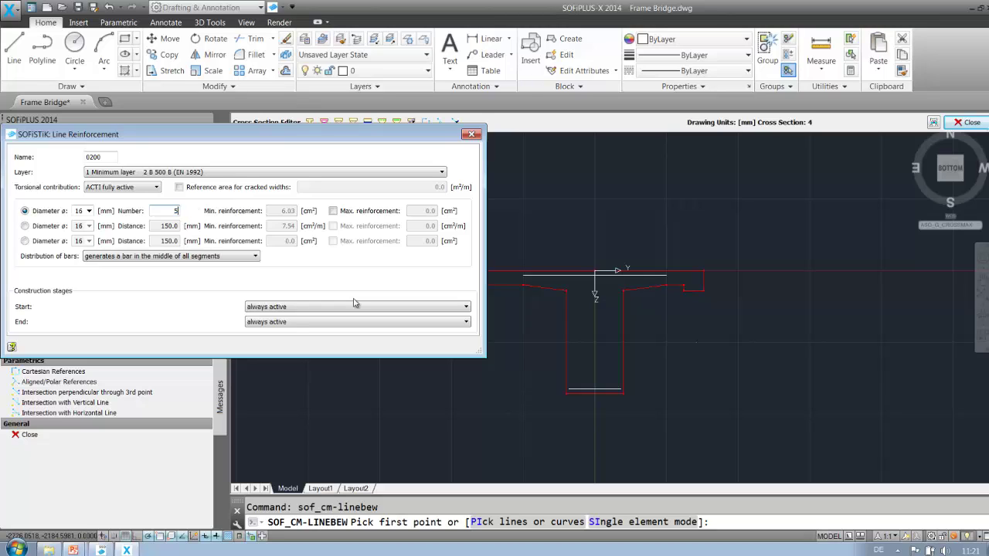
# Draw the line reinforcement between the endpoints of the line at the bottom of the web.
pyautogui.click(571, 392)
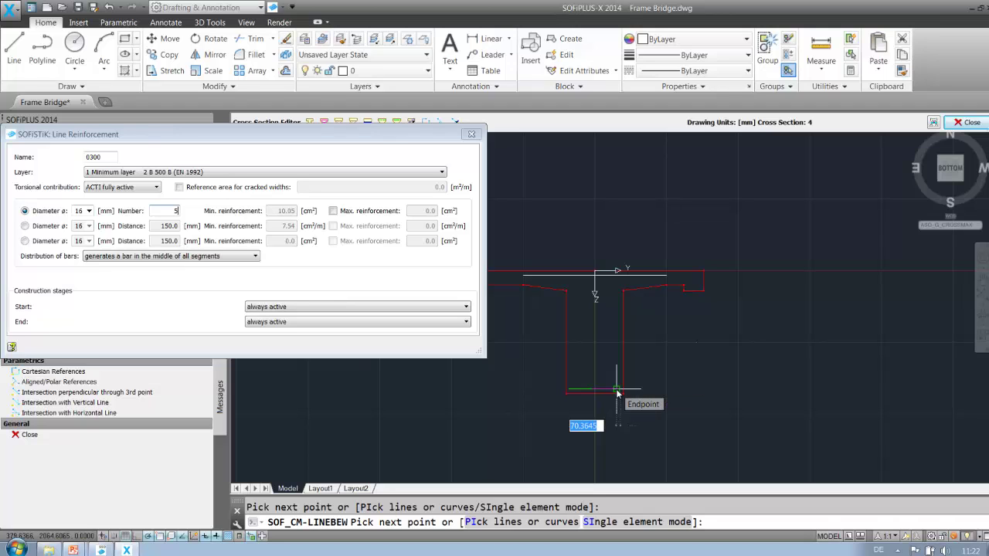
pyautogui.click(617, 394)
pyautogui.press('Escape')
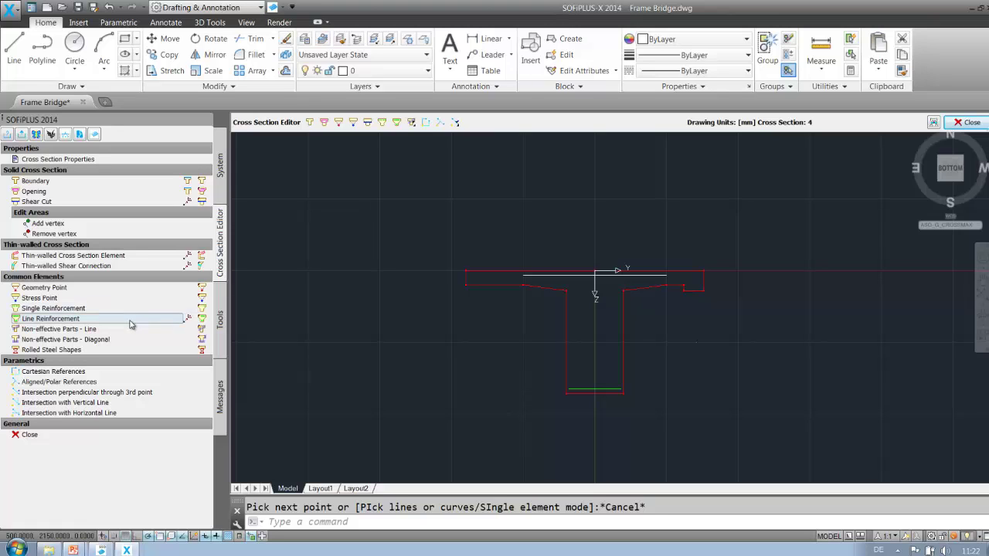
# Configure a line reinforcement on layer 2 Minimum layer with fully active torsional contribution and fifteen 16 mm diameter bars.
pyautogui.click(130, 325)
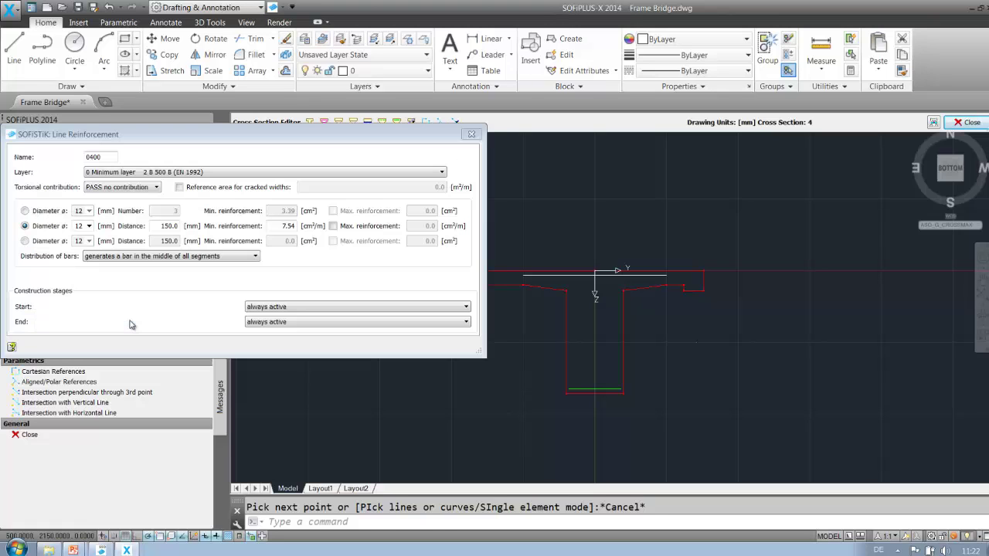
pyautogui.click(107, 174)
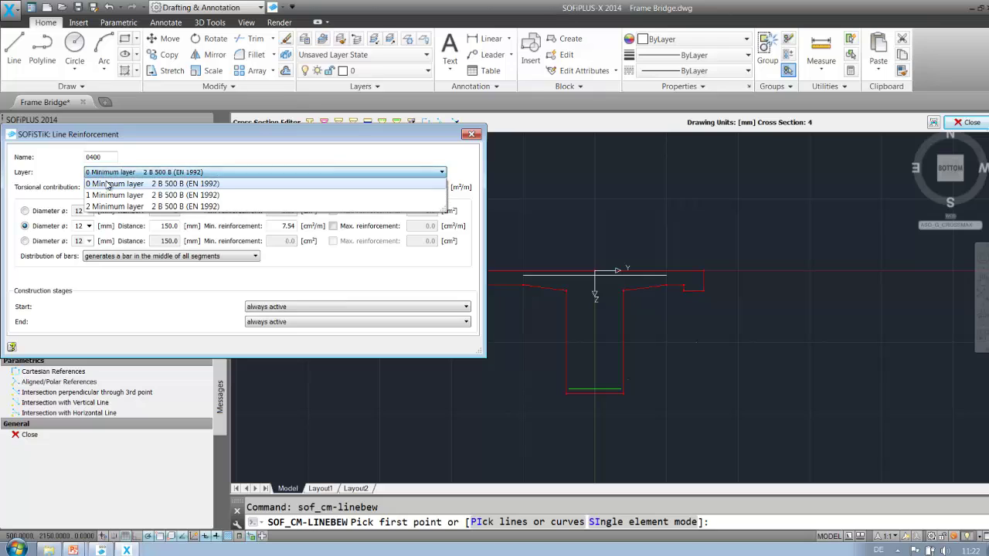
pyautogui.click(109, 203)
pyautogui.click(109, 188)
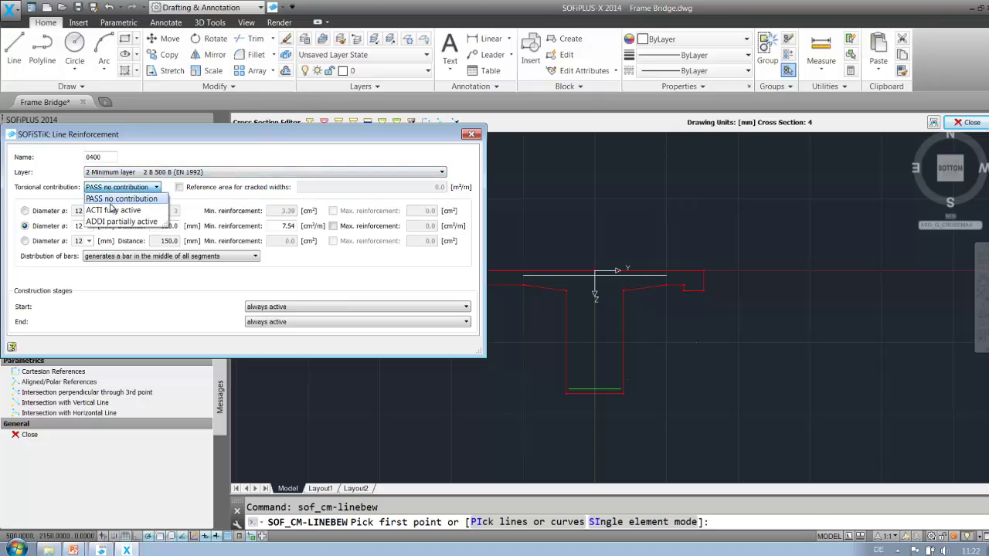
pyautogui.click(113, 210)
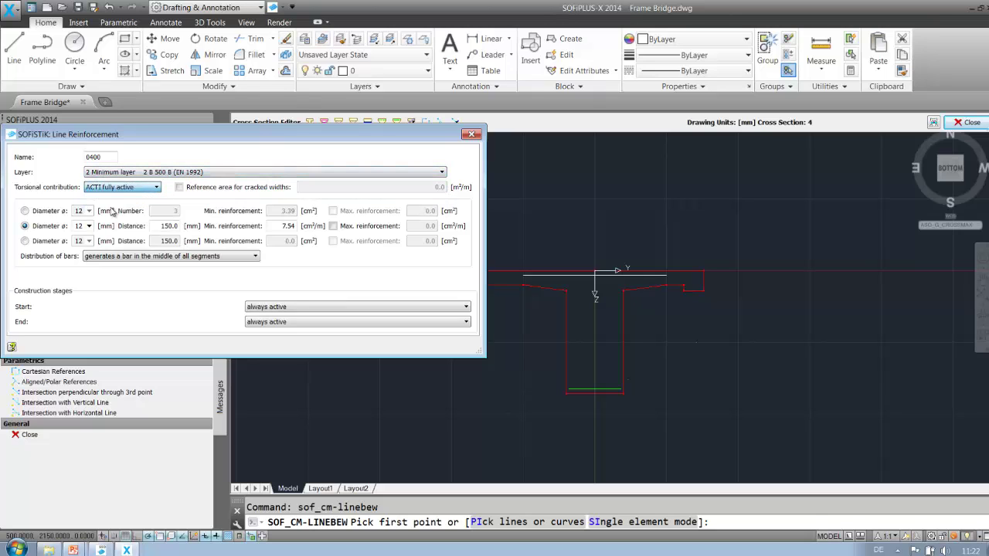
pyautogui.click(26, 211)
pyautogui.click(89, 210)
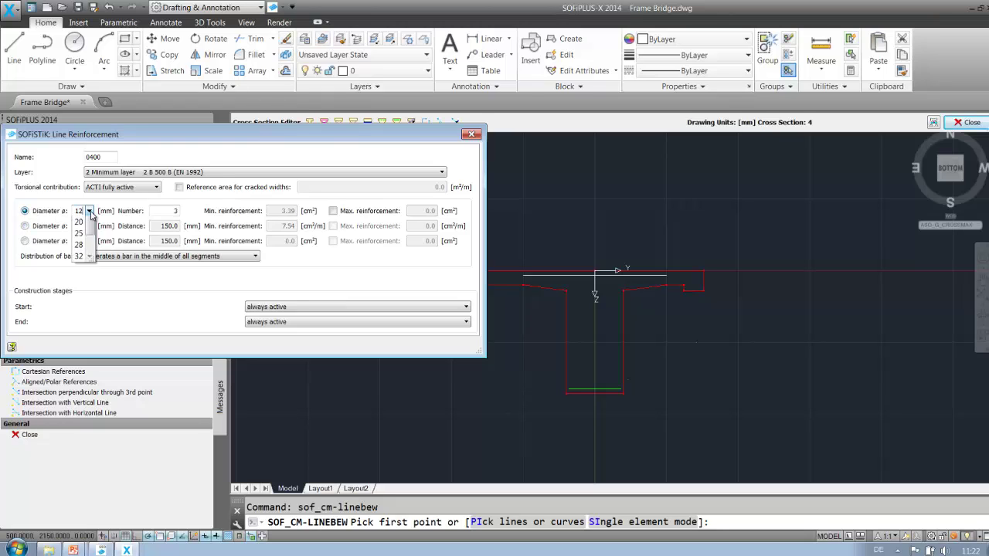
pyautogui.click(79, 278)
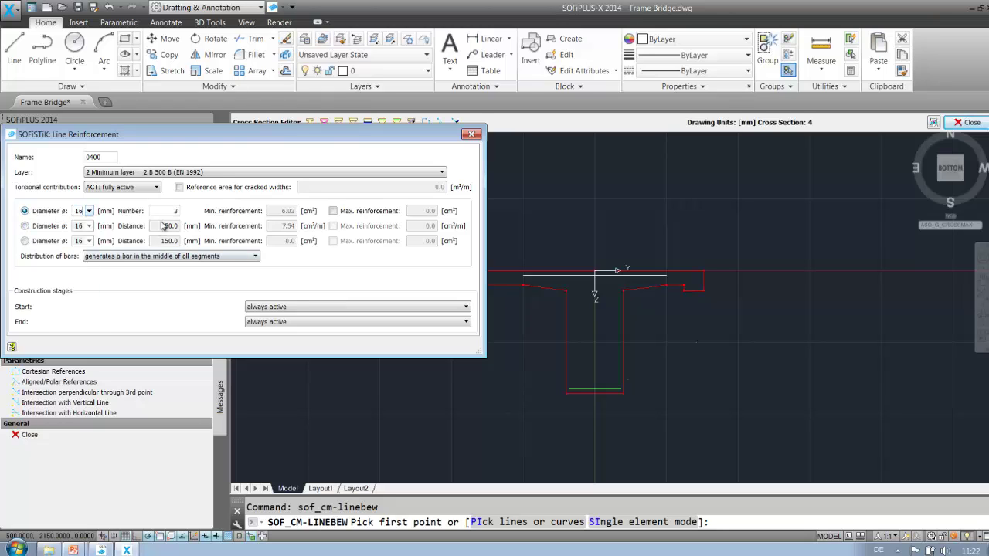
pyautogui.press('Tab')
pyautogui.write('15')
# Draw the line reinforcement between the endpoints of the white line in the top flange.
pyautogui.moveTo(369, 142); pyautogui.dragTo(312, 149)
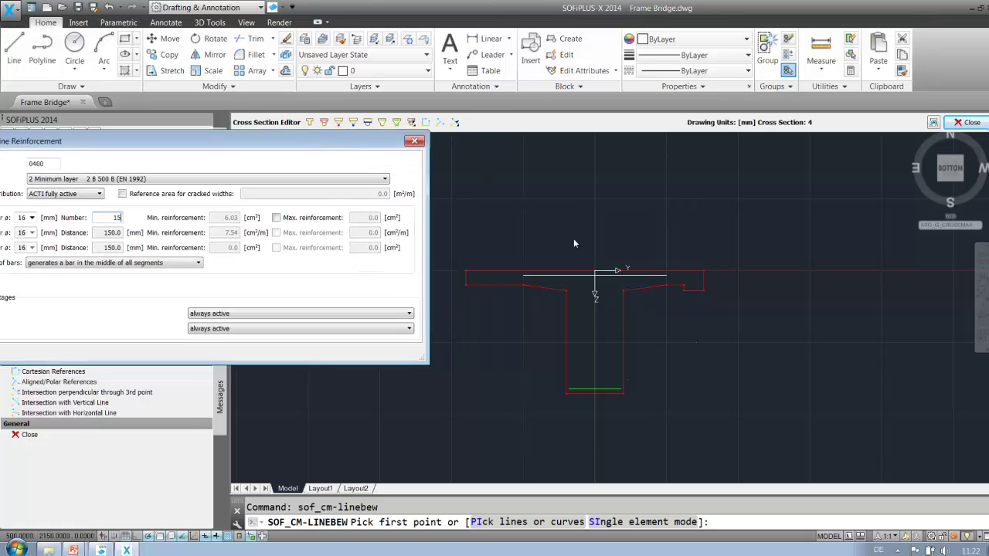
pyautogui.click(523, 275)
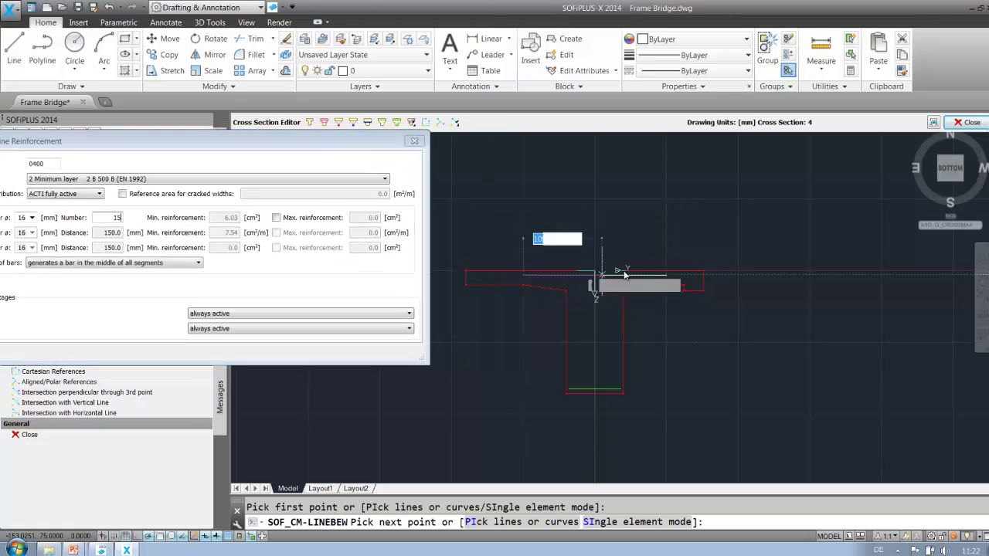
pyautogui.click(663, 276)
pyautogui.press('Escape')
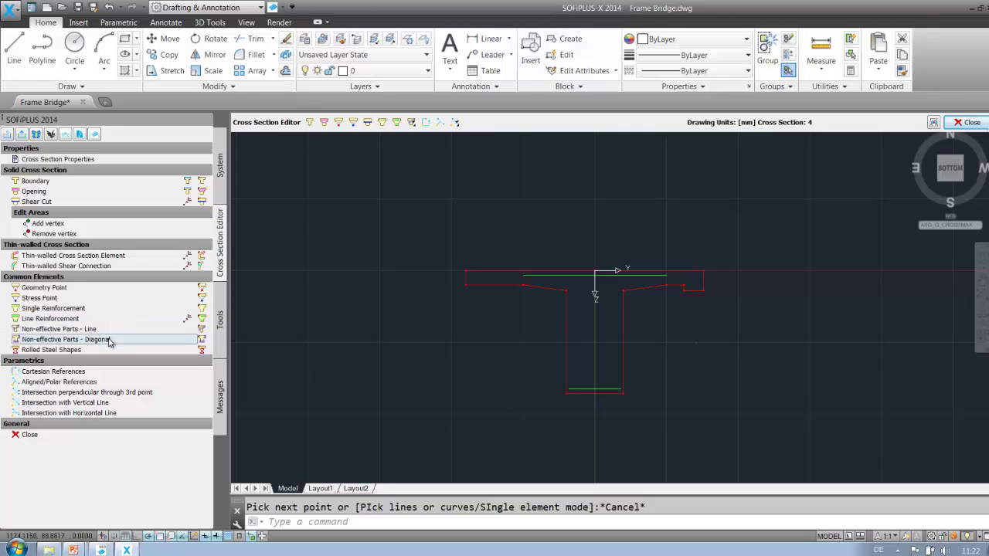
# Add a diagonal non-effective part for primary bending enclosing the left flange overhang, up to the left end of the top reinforcement.
pyautogui.click(109, 341)
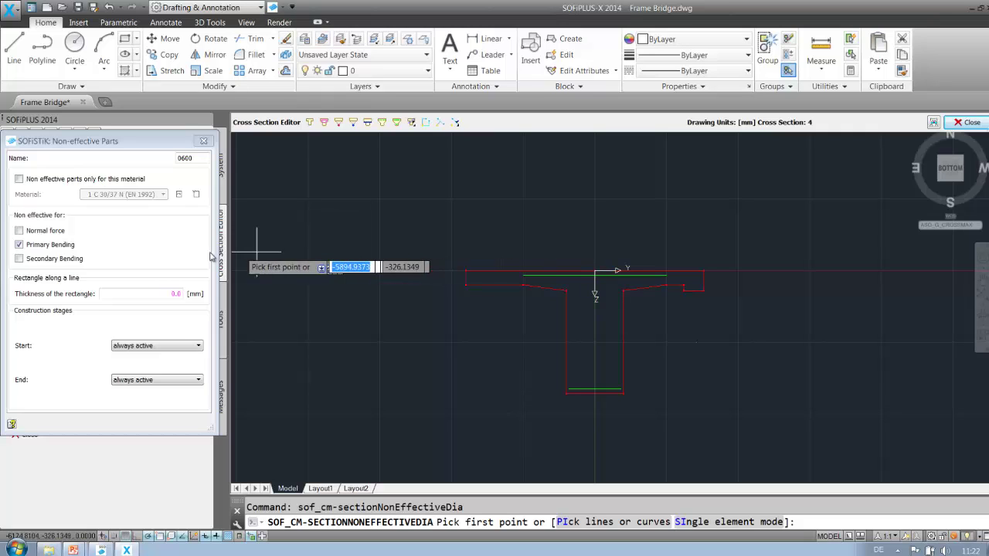
pyautogui.click(429, 248)
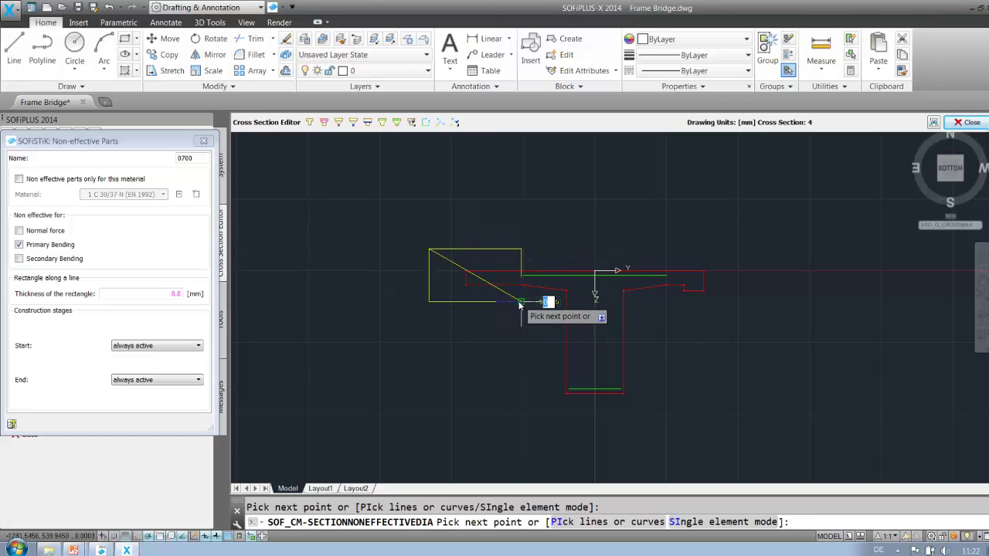
pyautogui.press('Escape')
pyautogui.click(29, 435)
pyautogui.click(668, 135)
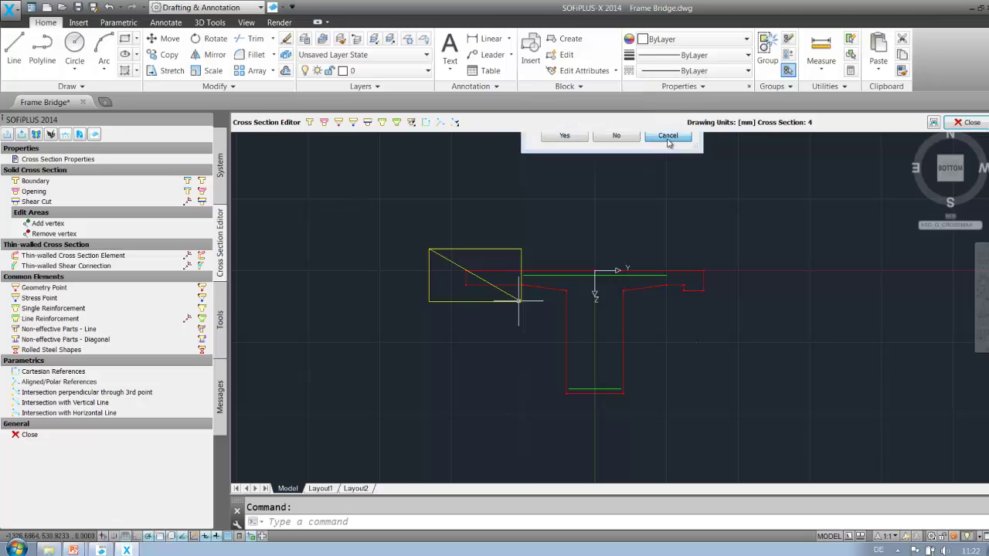
# Add a diagonal non-effective part for primary bending enclosing the right flange overhang, up to the right end of the top reinforcement.
pyautogui.click(66, 339)
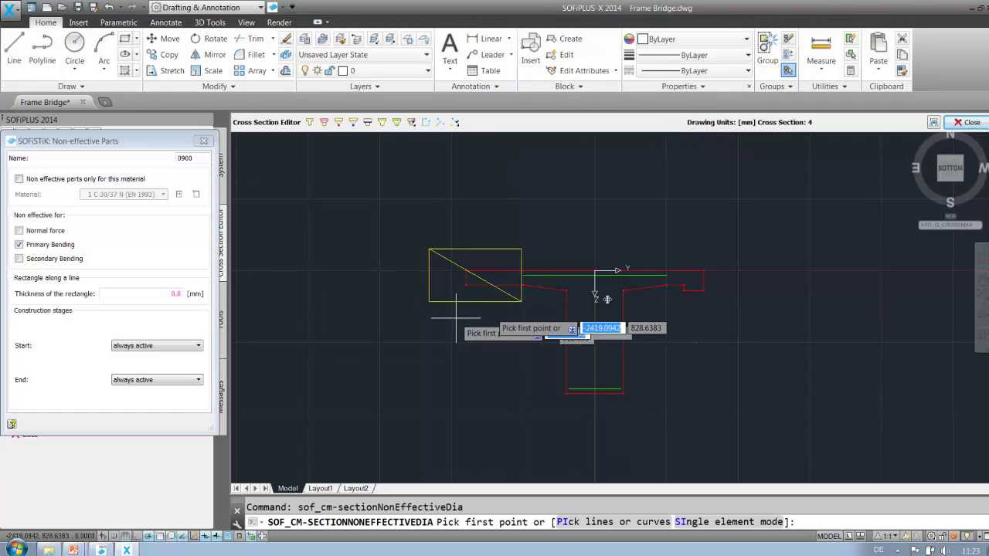
pyautogui.click(733, 250)
pyautogui.click(670, 301)
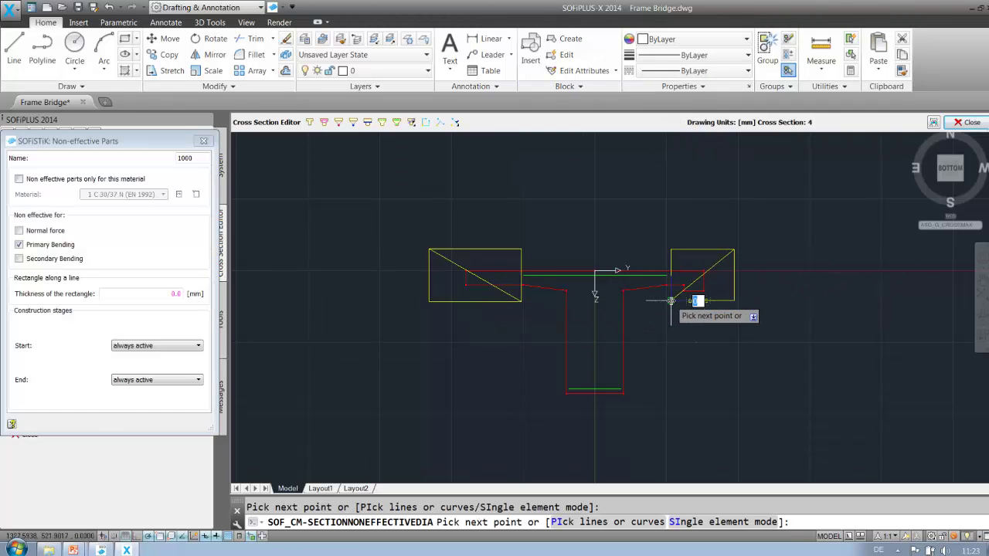
pyautogui.press('Escape')
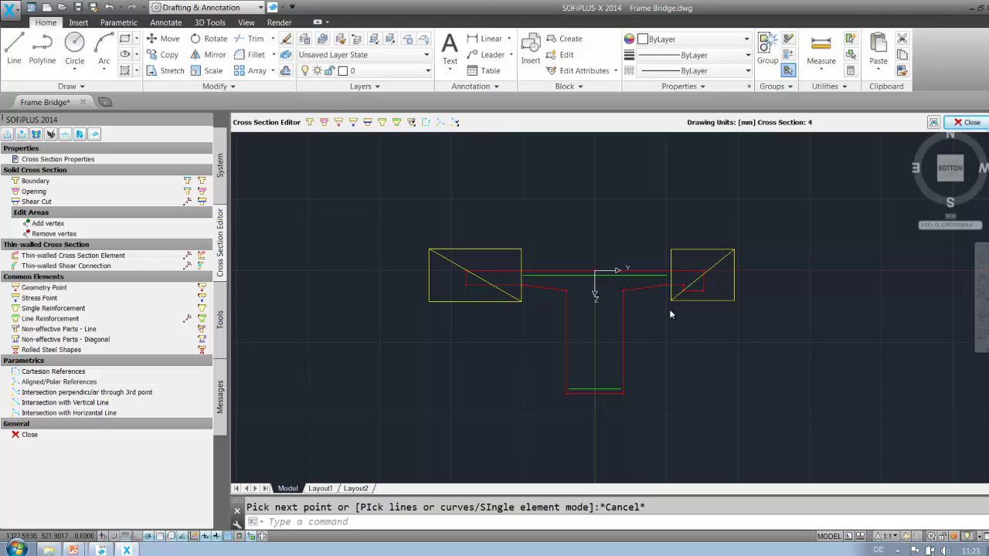
# Draw a horizontal shear cut in material 1 C 30/37 N across the full web just below the flange.
pyautogui.click(102, 202)
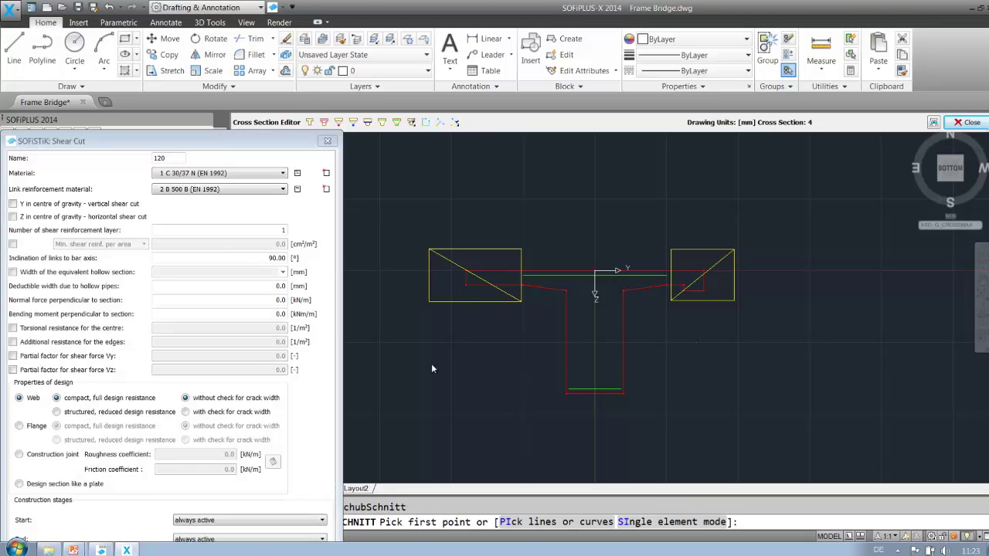
pyautogui.click(499, 310)
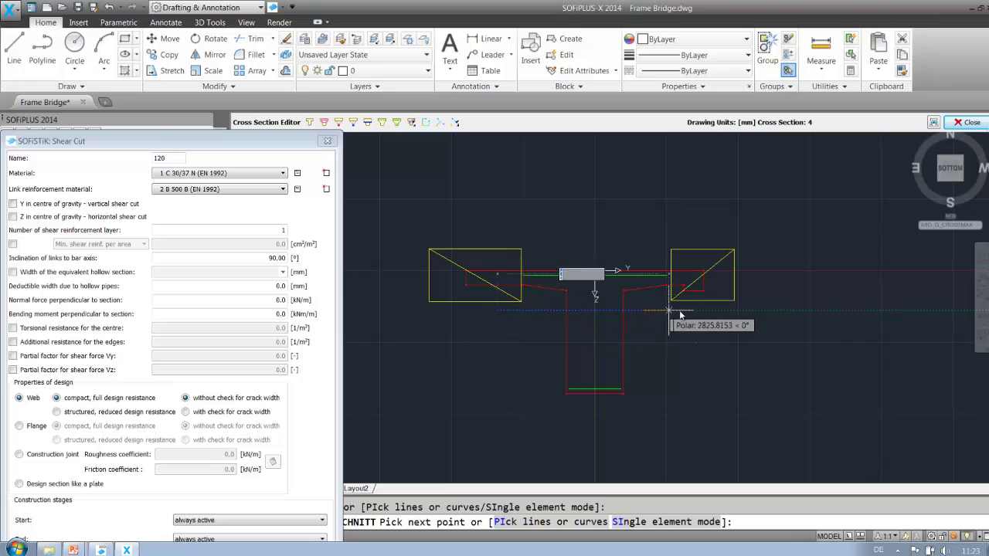
pyautogui.click(709, 312)
pyautogui.press('Escape')
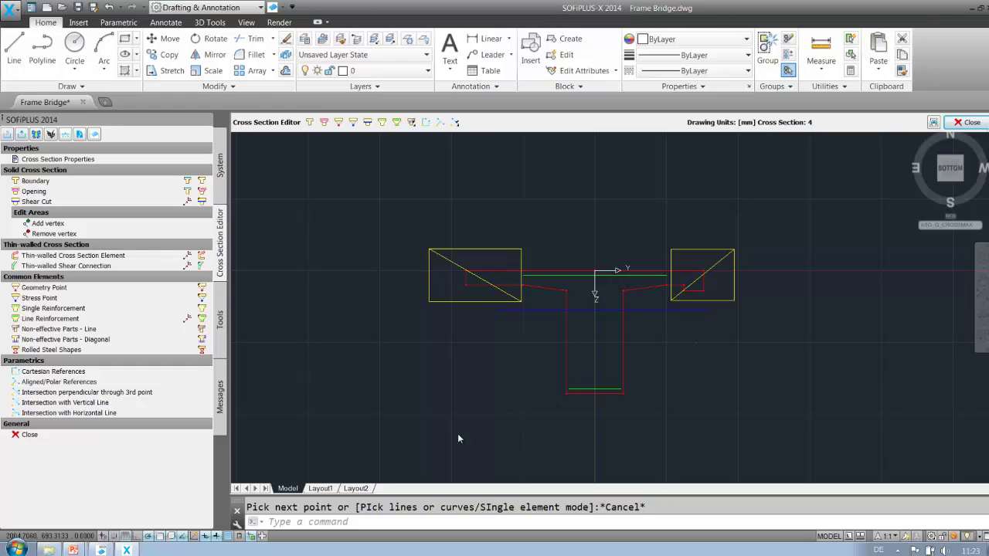
# Add a Cartesian reference to the bottom-left corner of the web, with horizontal and vertical distances relative to 0.0/0.0.
pyautogui.click(143, 375)
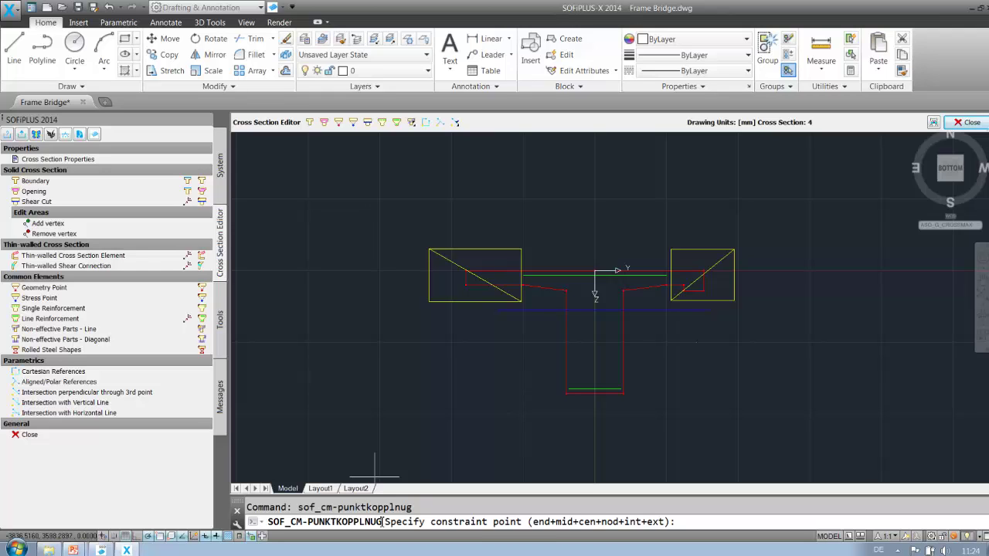
pyautogui.click(569, 399)
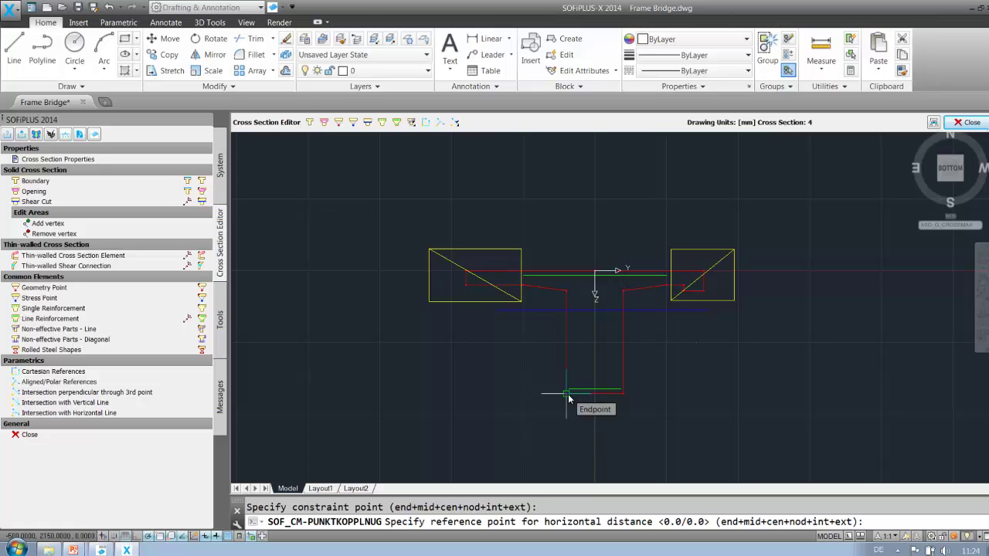
pyautogui.press('Return')
pyautogui.press('Return')
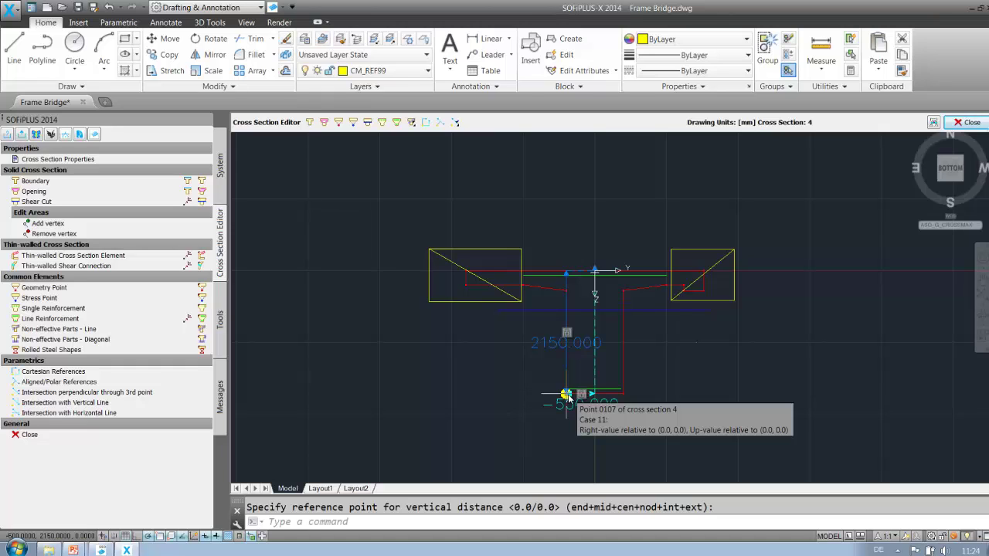
# Set the vertical distance of the bottom-left web corner's reference to the variable expression =#H.
pyautogui.doubleClick(569, 343)
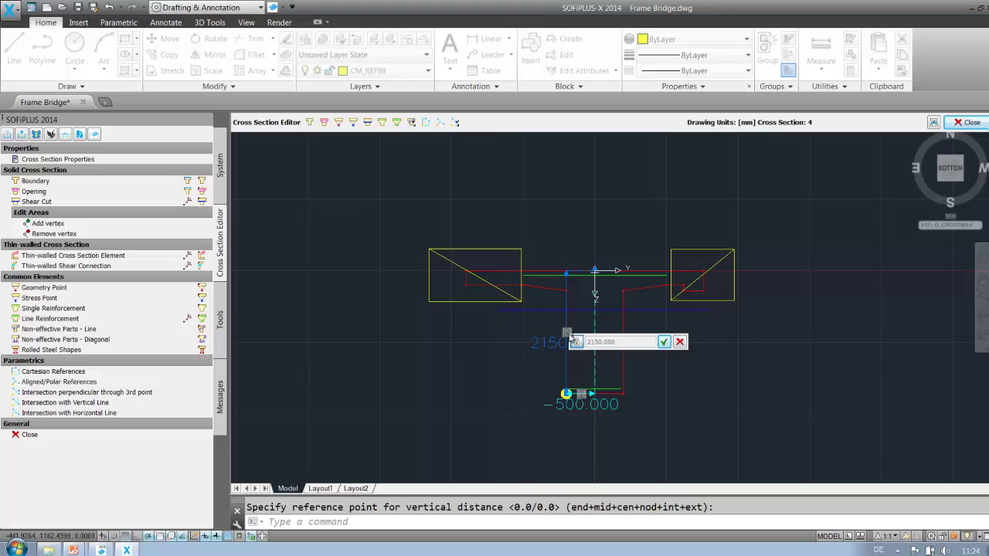
pyautogui.click(582, 345)
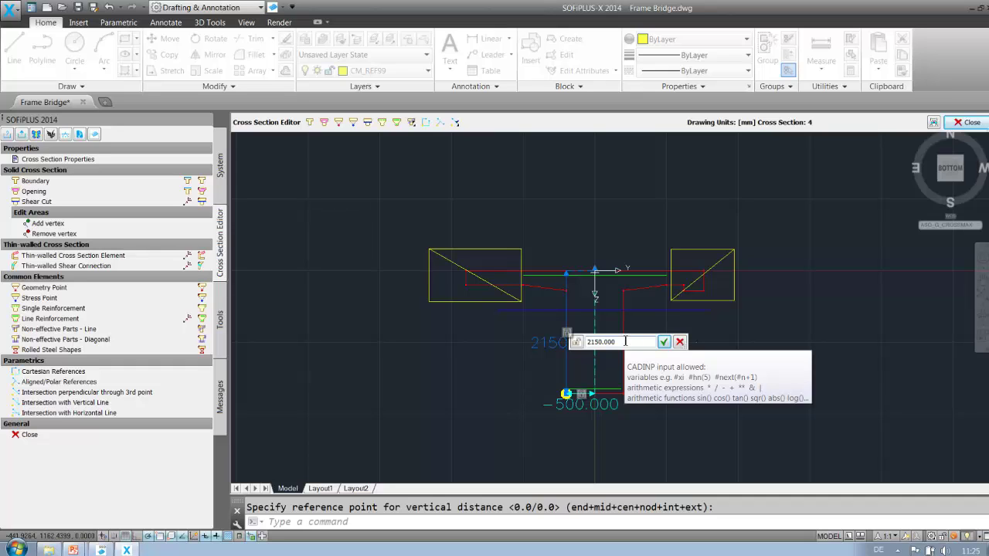
pyautogui.moveTo(626, 342); pyautogui.dragTo(589, 343)
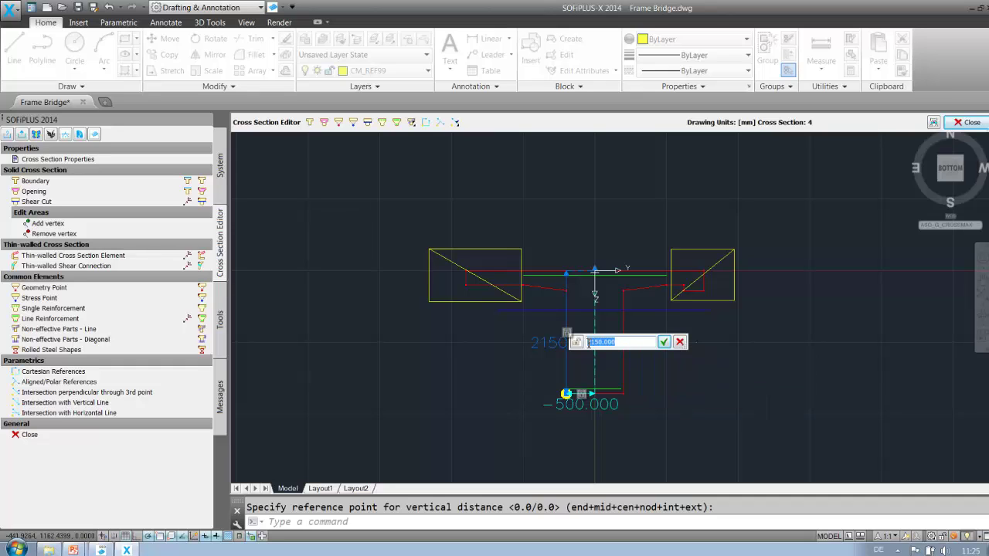
pyautogui.press('BackSpace')
pyautogui.write('1')
pyautogui.write('#')
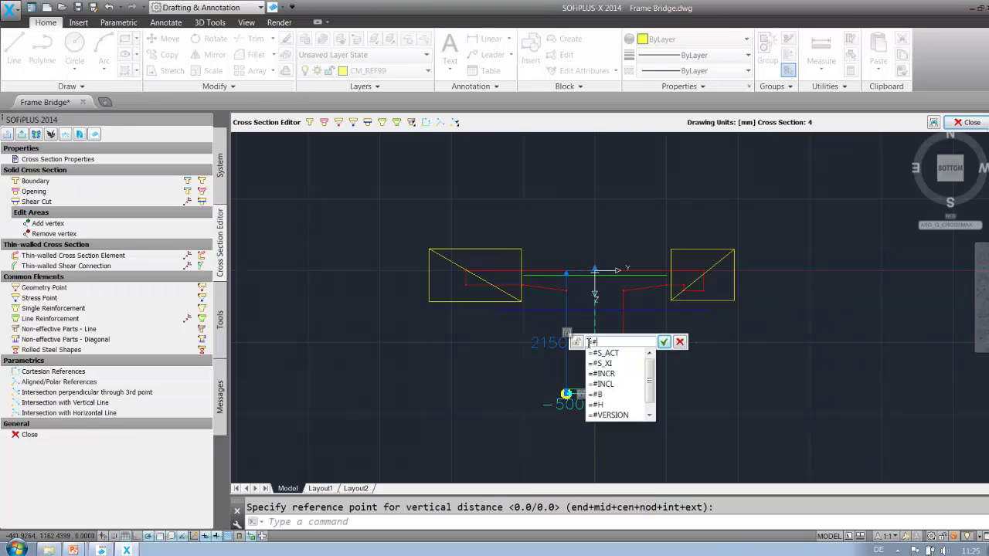
pyautogui.write('H')
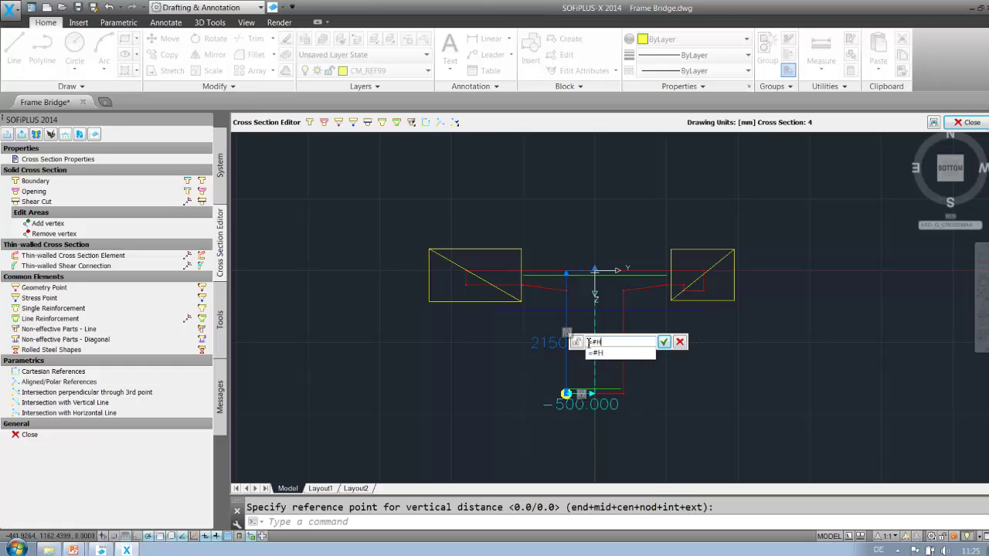
pyautogui.click(664, 342)
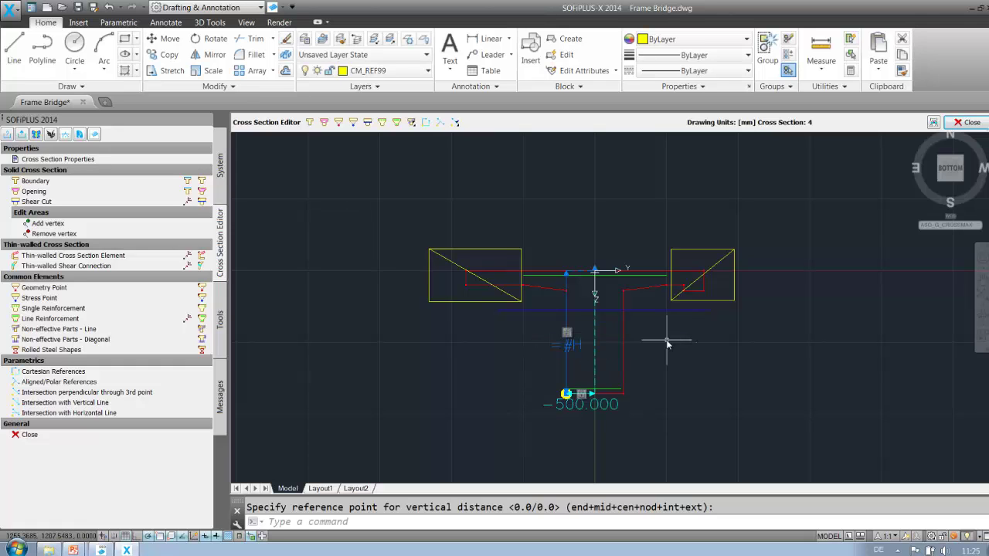
pyautogui.press('Escape')
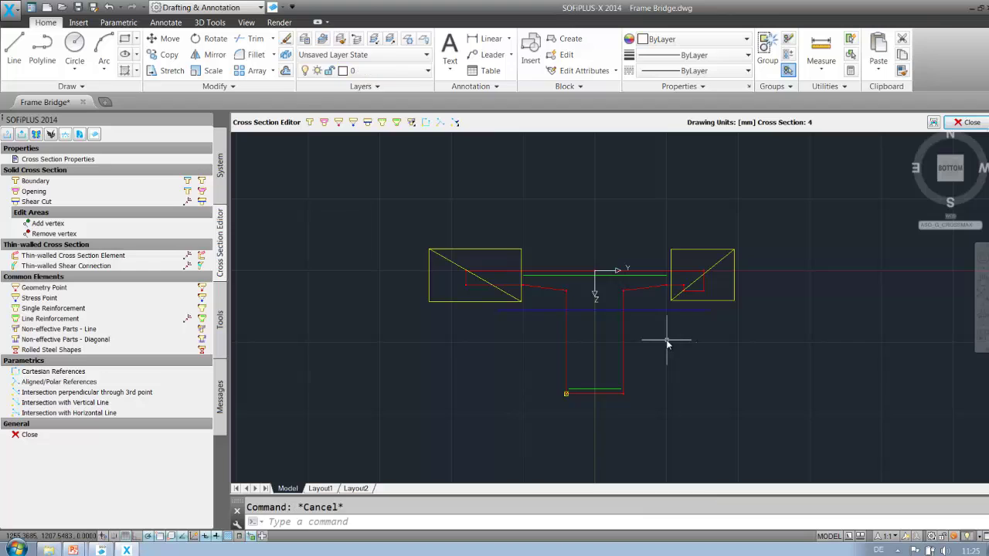
# Copy the Cartesian reference from the bottom-left web corner to the bottom-right web corner.
pyautogui.click(167, 54)
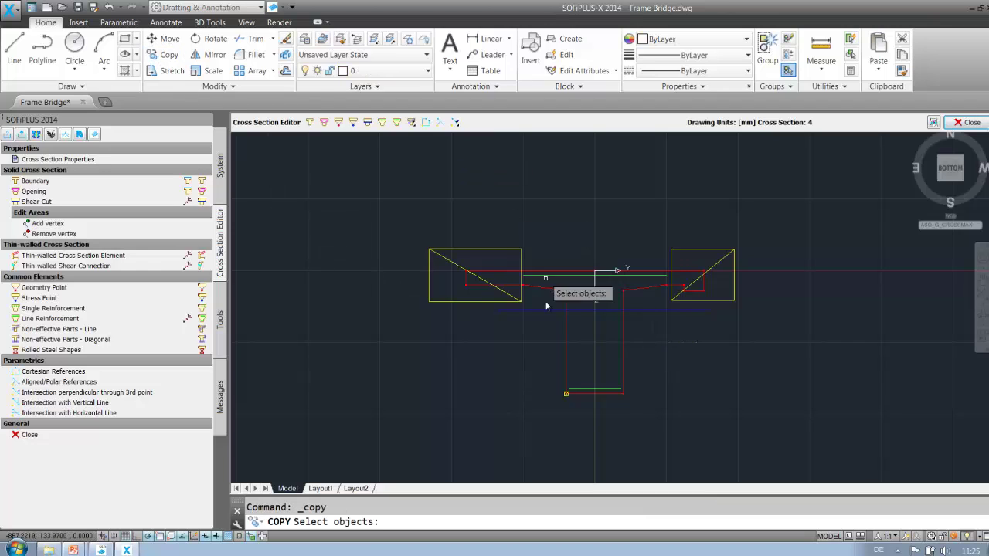
pyautogui.click(565, 396)
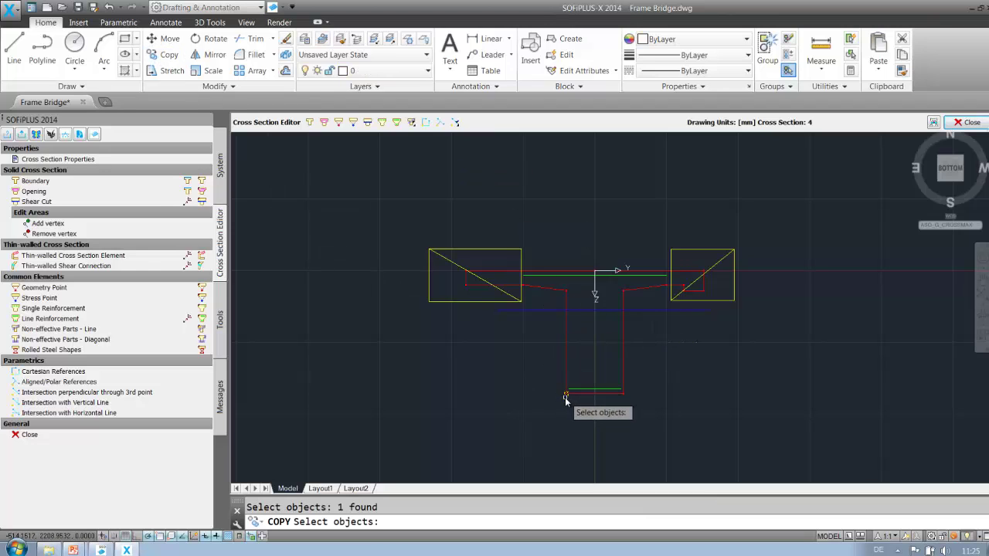
pyautogui.press('Return')
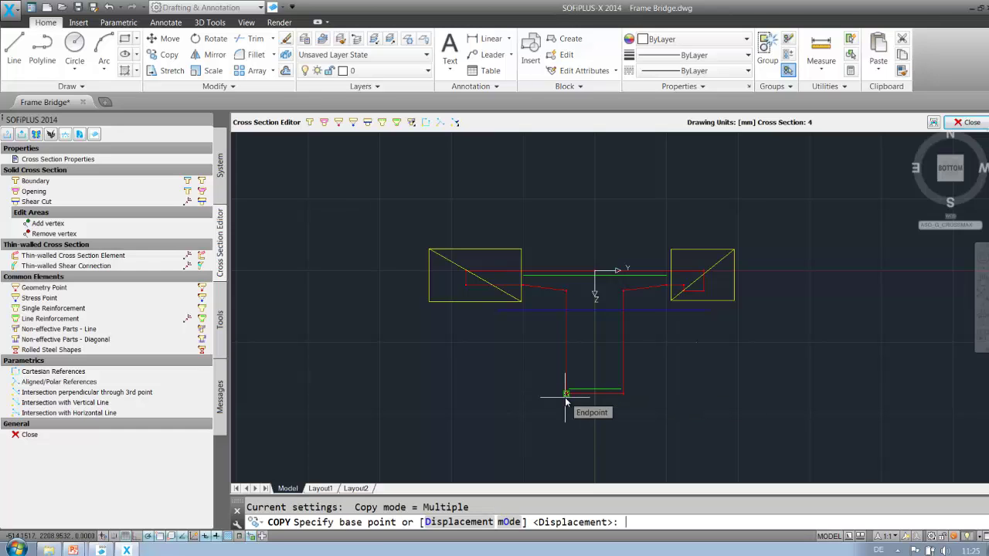
pyautogui.click(566, 395)
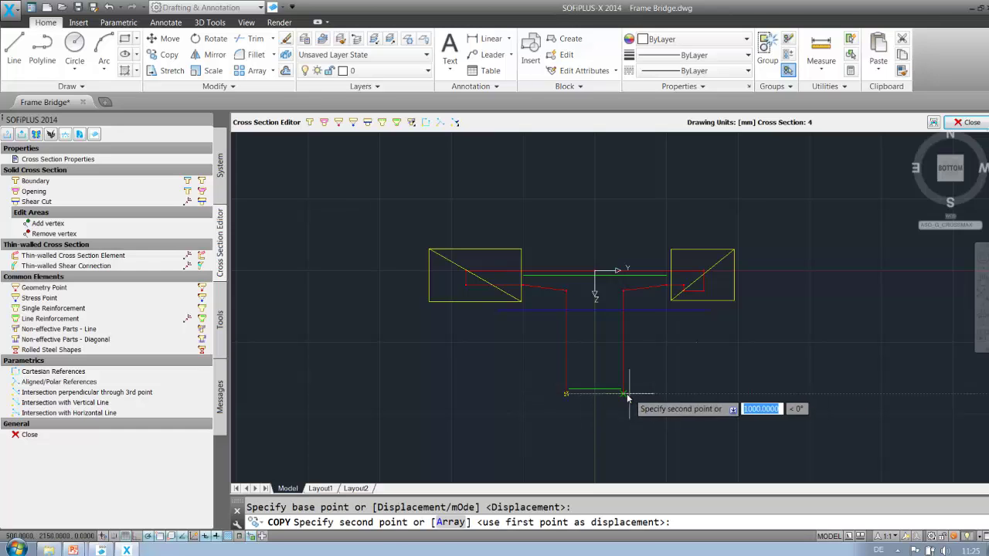
pyautogui.press('Escape')
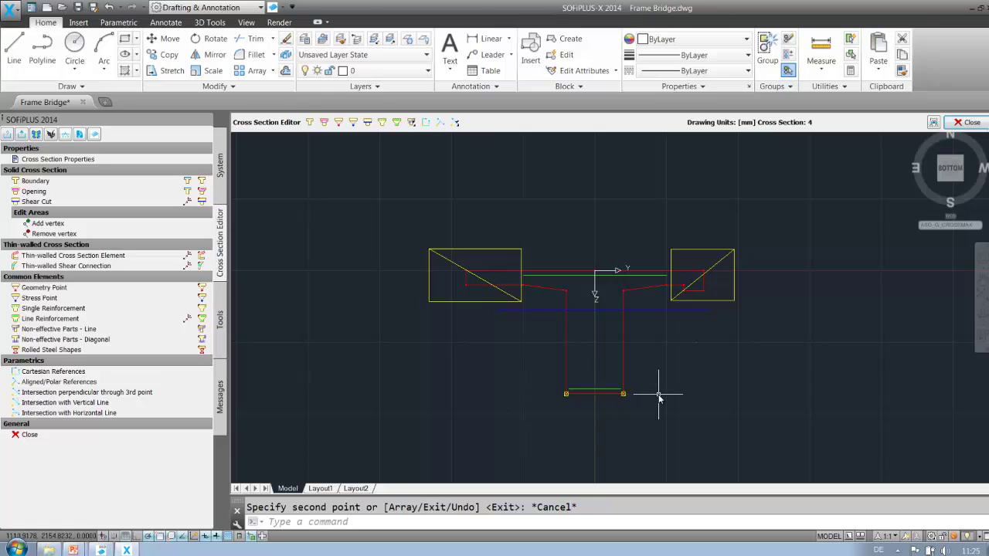
pyautogui.scroll(2, 659, 396)
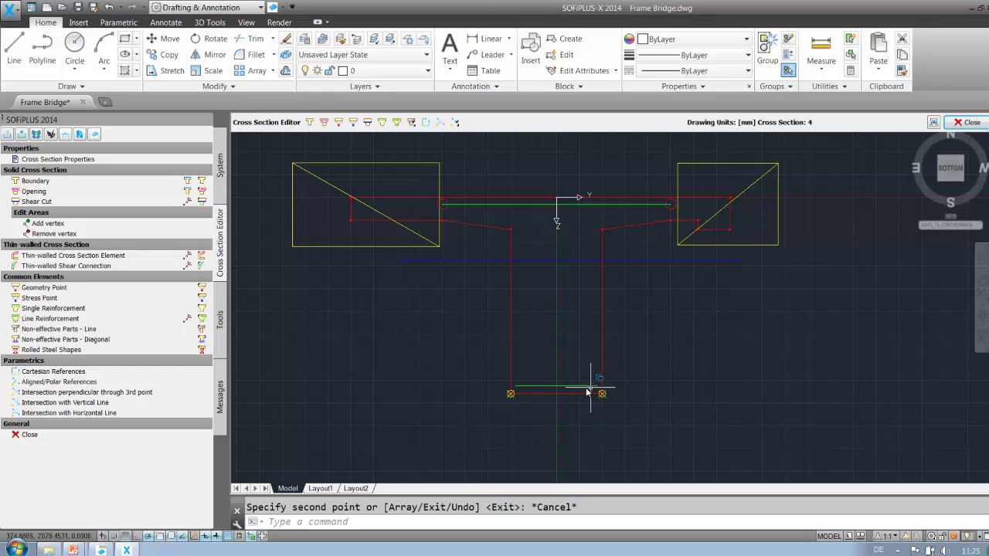
pyautogui.moveTo(537, 392)
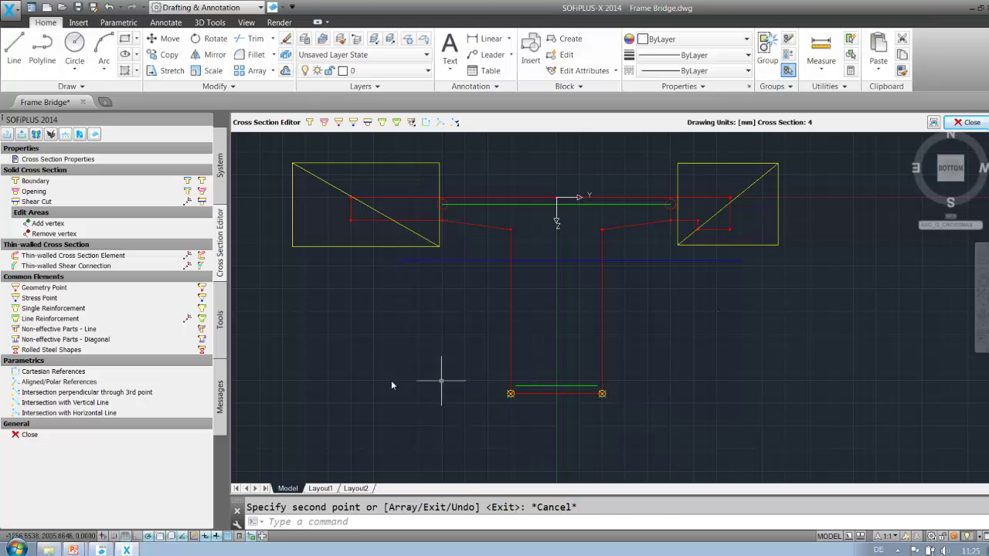
# Add a Cartesian reference to the left end of the bottom line reinforcement, with both distances relative to the bottom-left web corner.
pyautogui.click(163, 374)
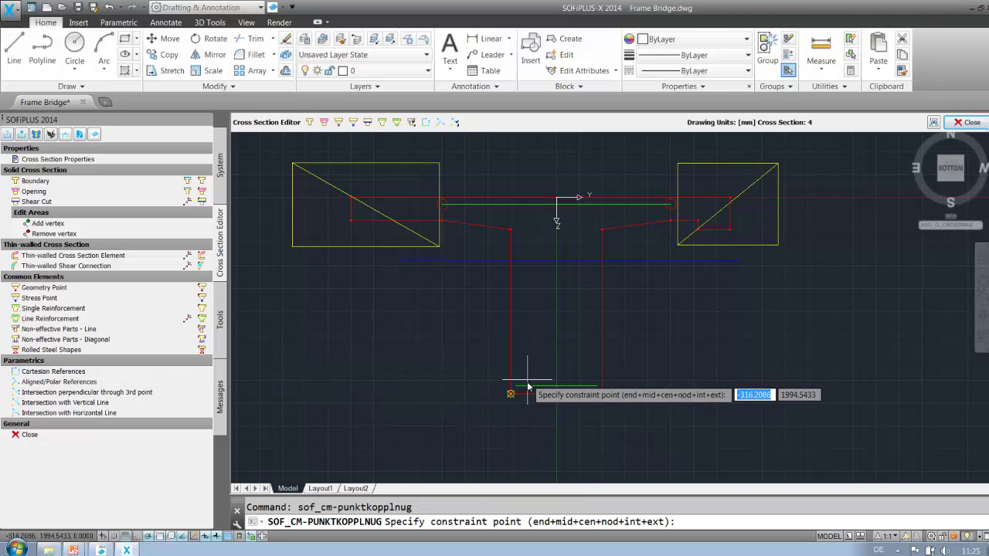
pyautogui.scroll(4, 507, 392)
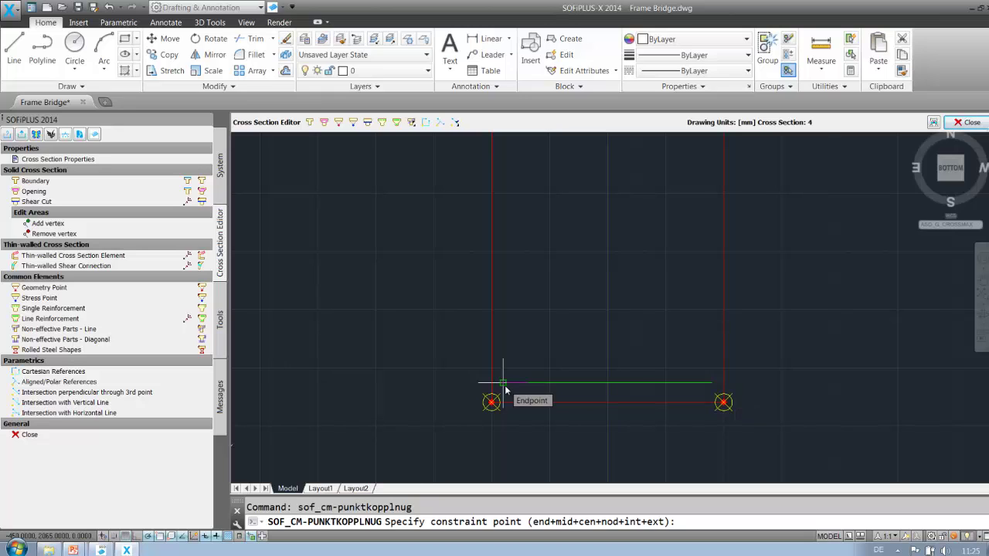
pyautogui.click(505, 389)
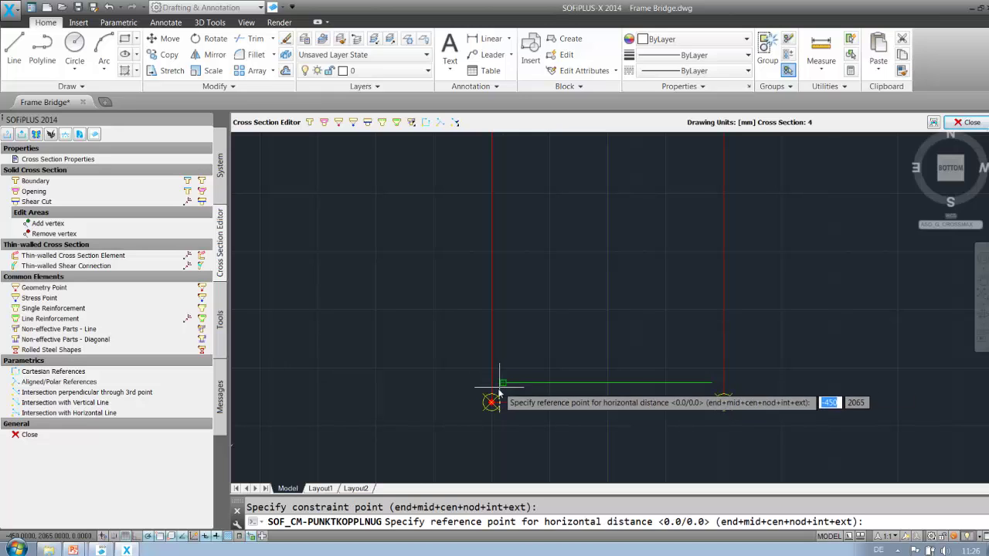
pyautogui.click(491, 402)
pyautogui.click(496, 401)
pyautogui.moveTo(508, 403)
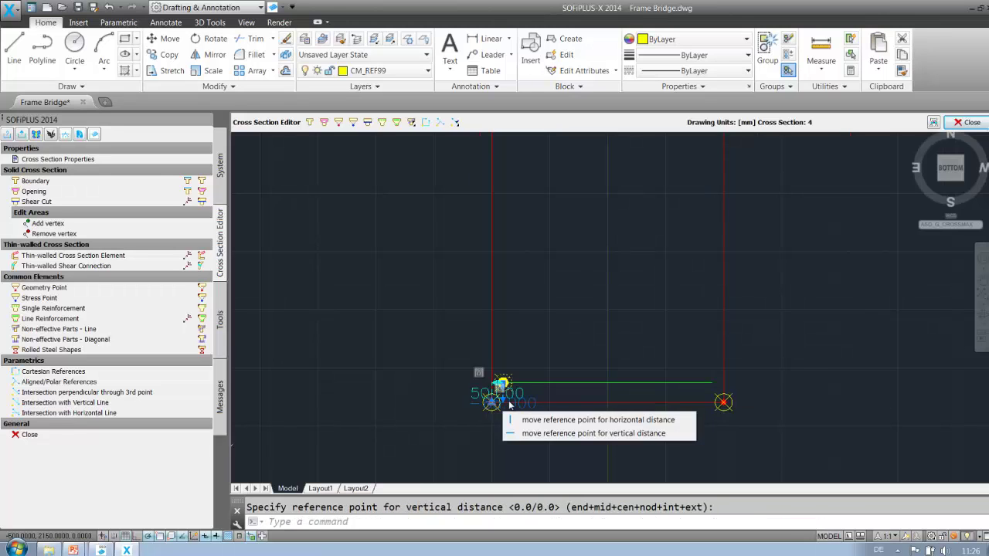
pyautogui.scroll(8, 508, 402)
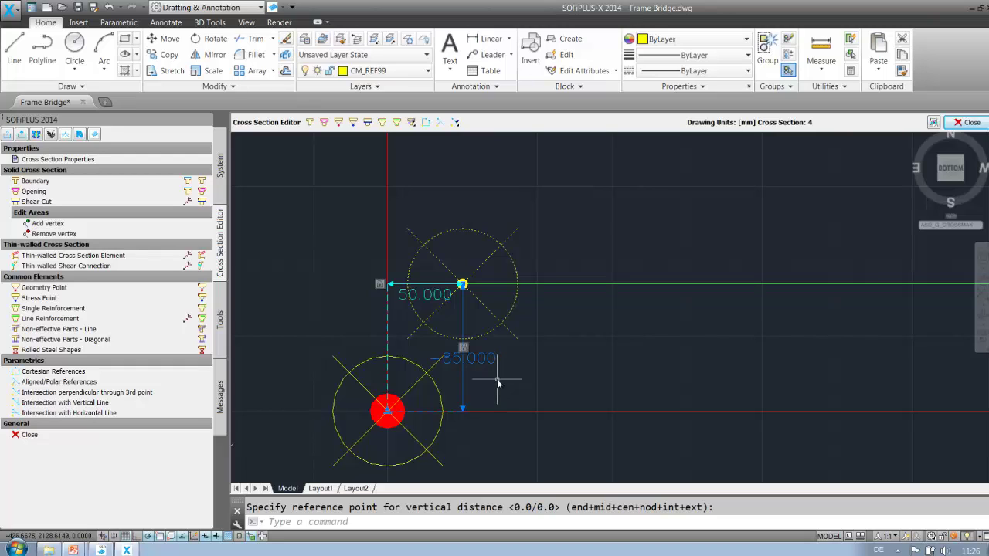
pyautogui.scroll(-5, 498, 382)
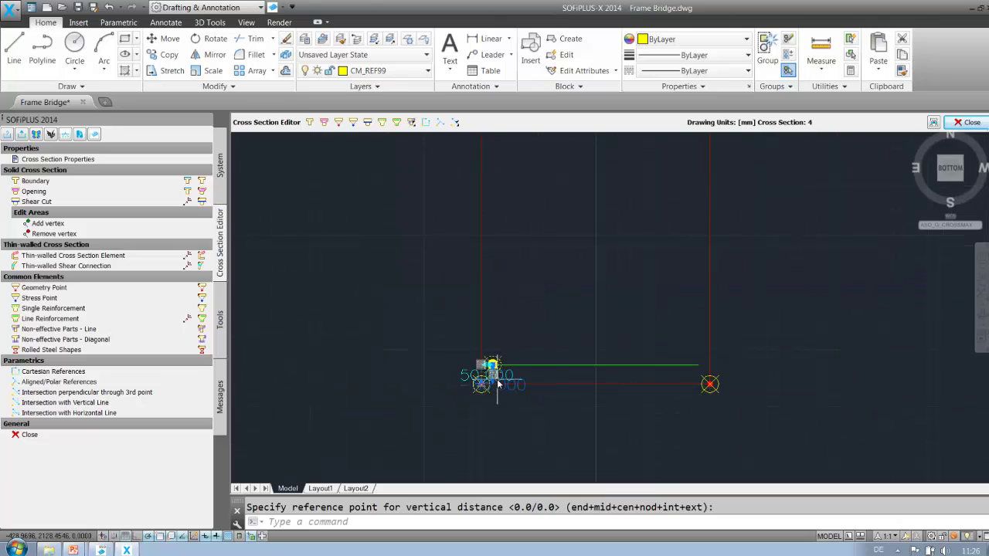
pyautogui.press('Escape')
# Add a Cartesian reference to the right end of the bottom line reinforcement, with both distances relative to the bottom-right web corner.
pyautogui.click(106, 370)
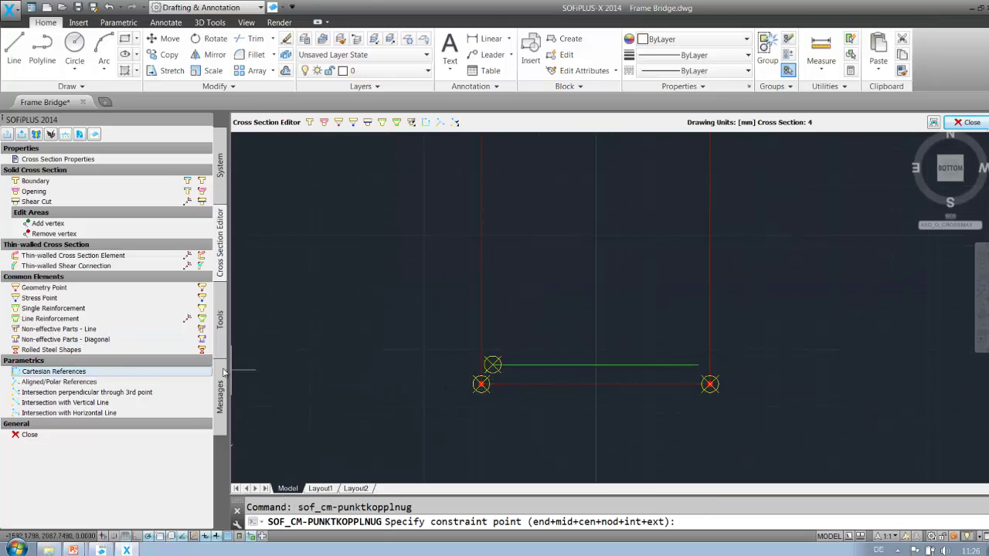
pyautogui.click(710, 383)
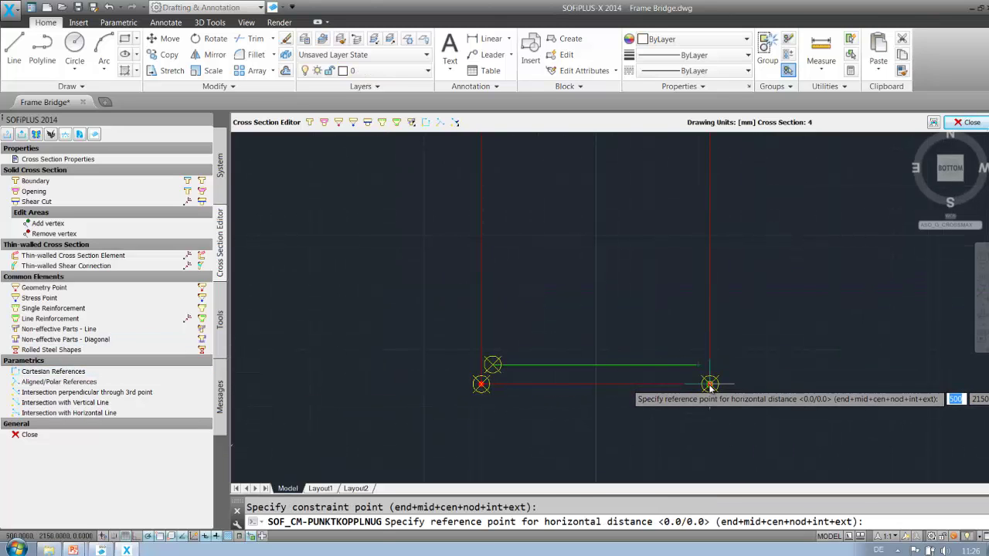
pyautogui.click(708, 381)
pyautogui.click(708, 384)
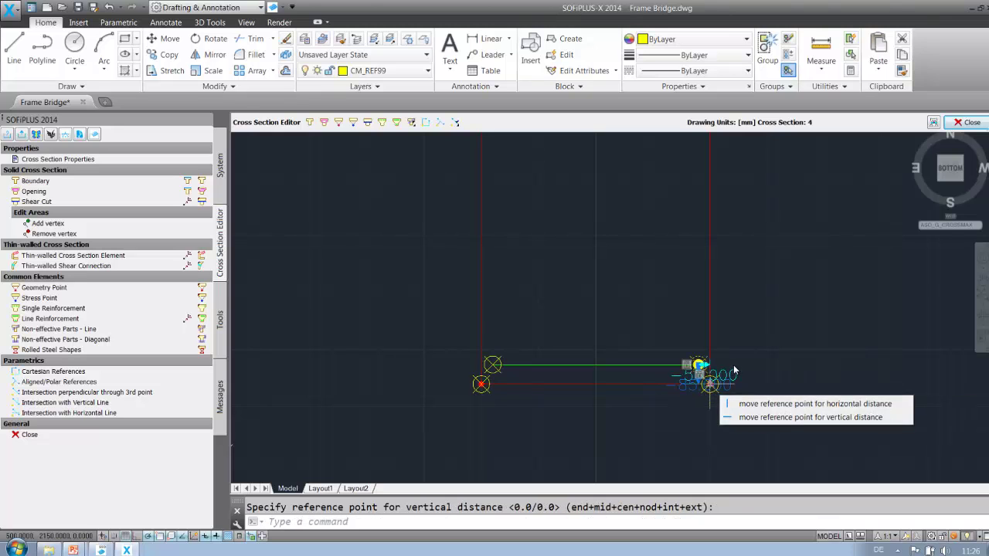
pyautogui.scroll(-3, 735, 342)
pyautogui.press('Escape')
pyautogui.scroll(-2, 726, 356)
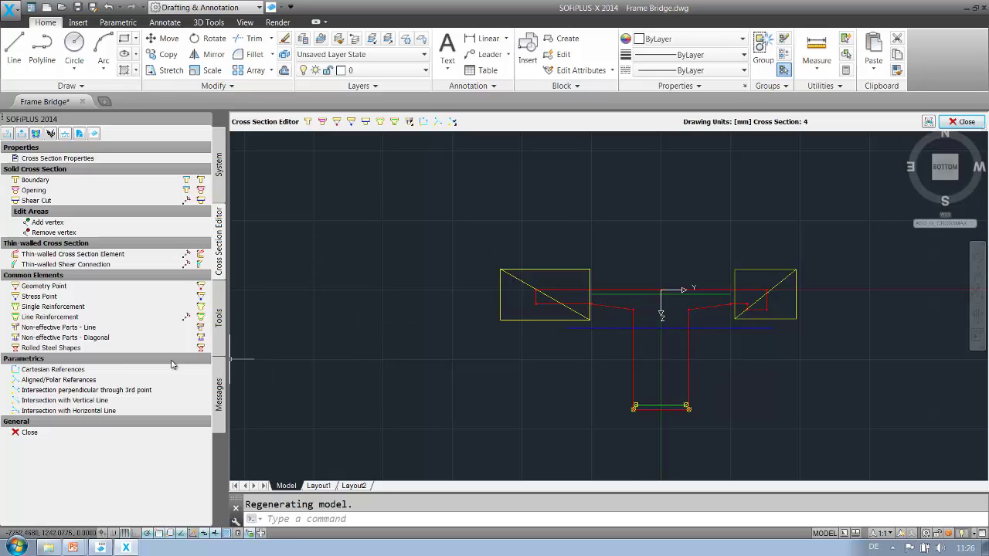
# Add a Cartesian reference to the lower inner corner of the left non-effective part, with distances relative to 0.0/0.0.
pyautogui.click(116, 376)
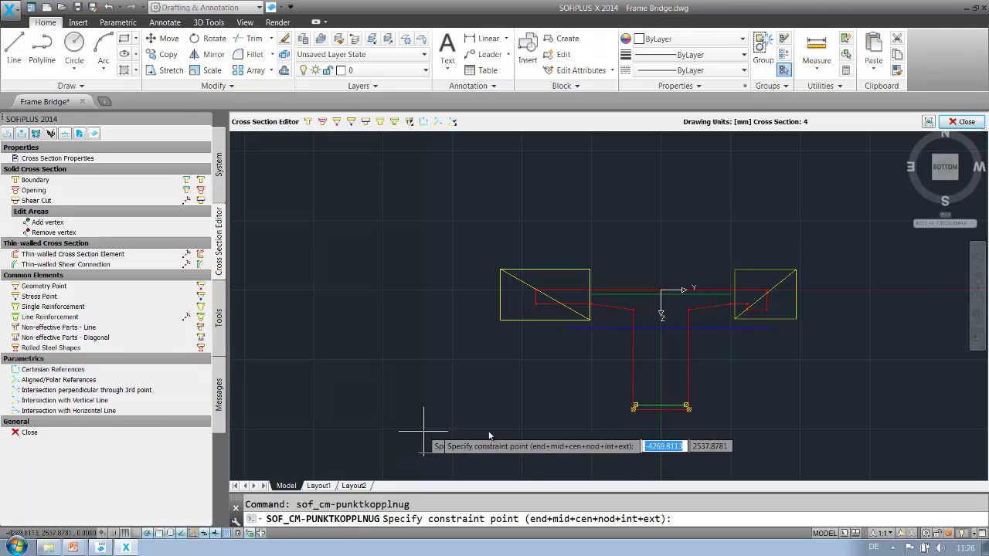
pyautogui.click(589, 322)
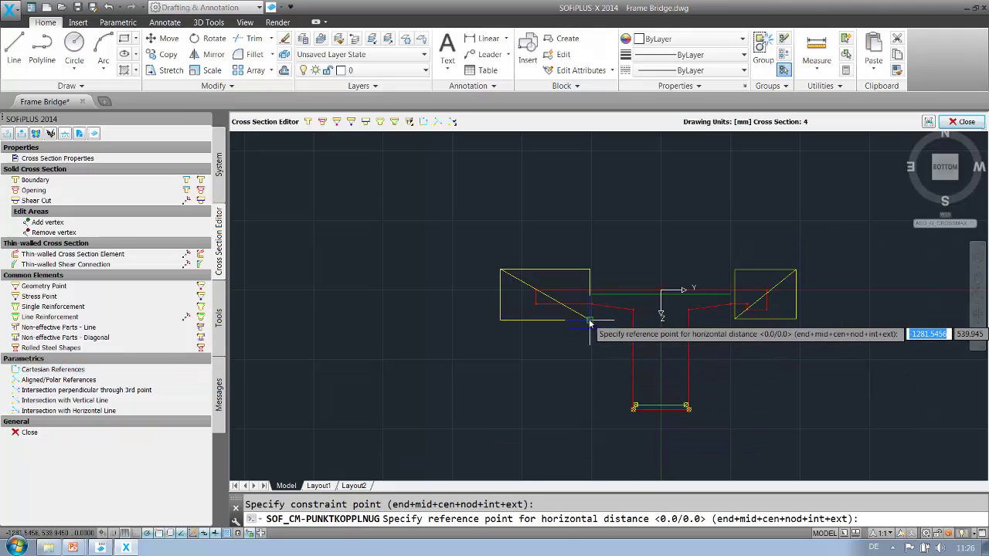
pyautogui.click(589, 322)
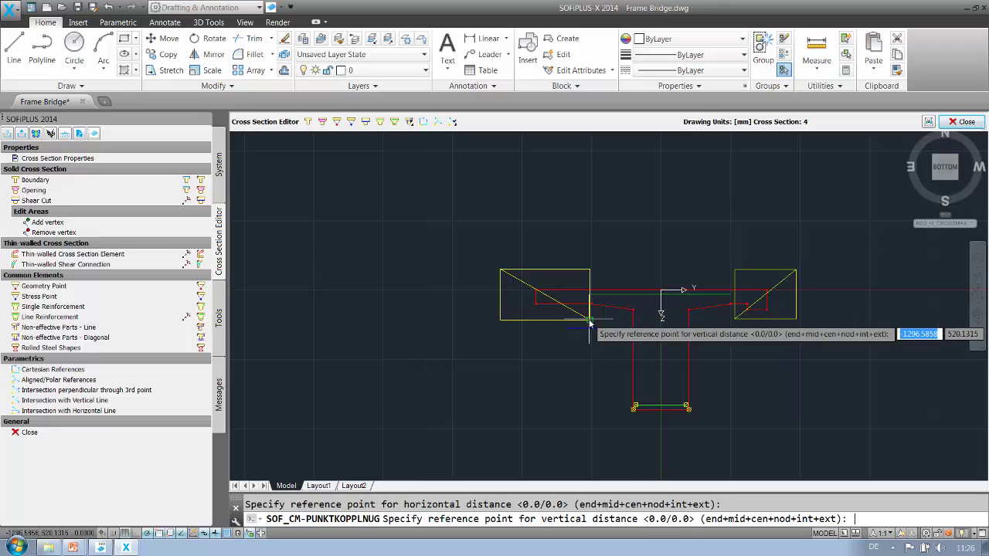
pyautogui.scroll(4, 676, 315)
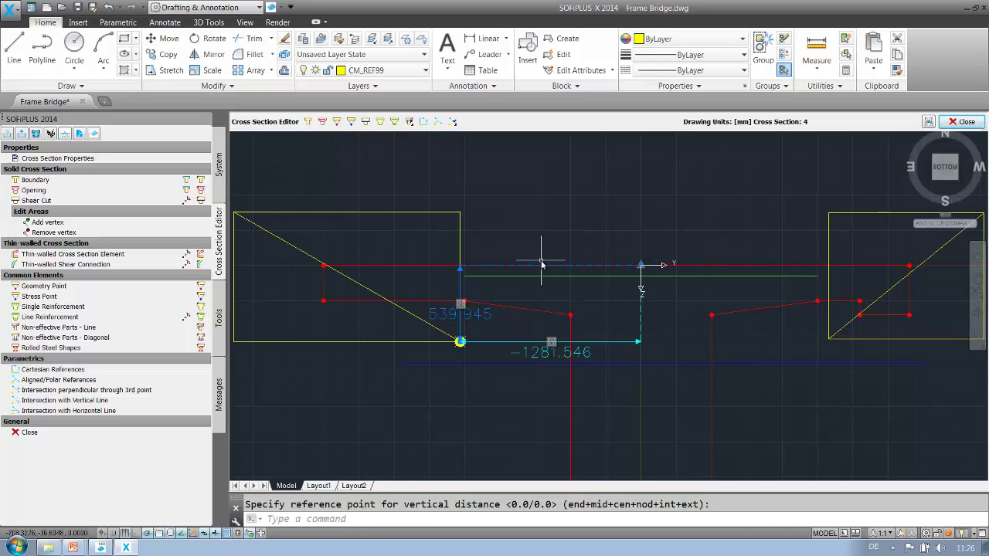
# Set the horizontal distance of the left non-effective part's reference to the variable expression =-#B.
pyautogui.click(552, 344)
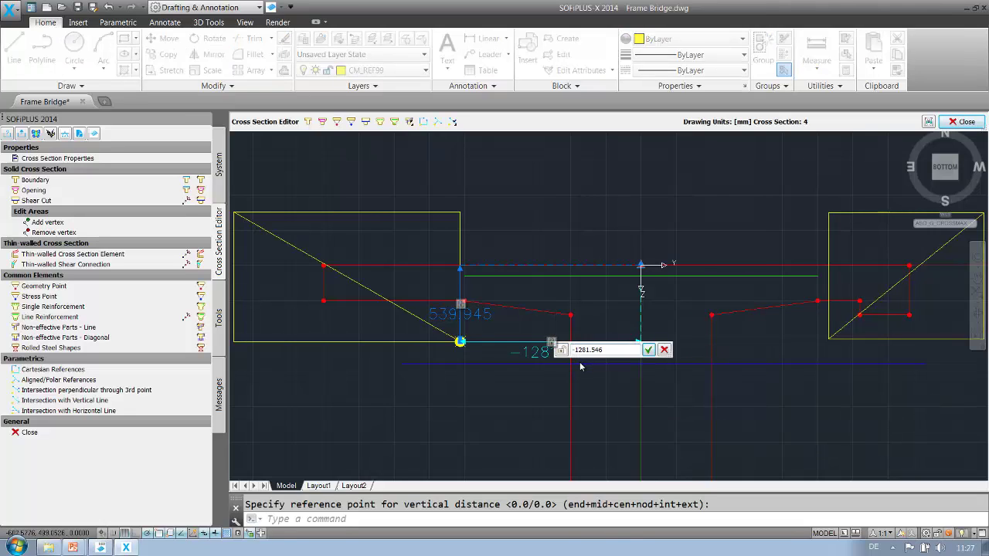
pyautogui.write('=')
pyautogui.press('BackSpace')
pyautogui.press('BackSpace')
pyautogui.press('BackSpace')
pyautogui.press('BackSpace')
pyautogui.press('BackSpace')
pyautogui.press('BackSpace')
pyautogui.press('BackSpace')
pyautogui.press('BackSpace')
pyautogui.press('BackSpace')
pyautogui.write('-#')
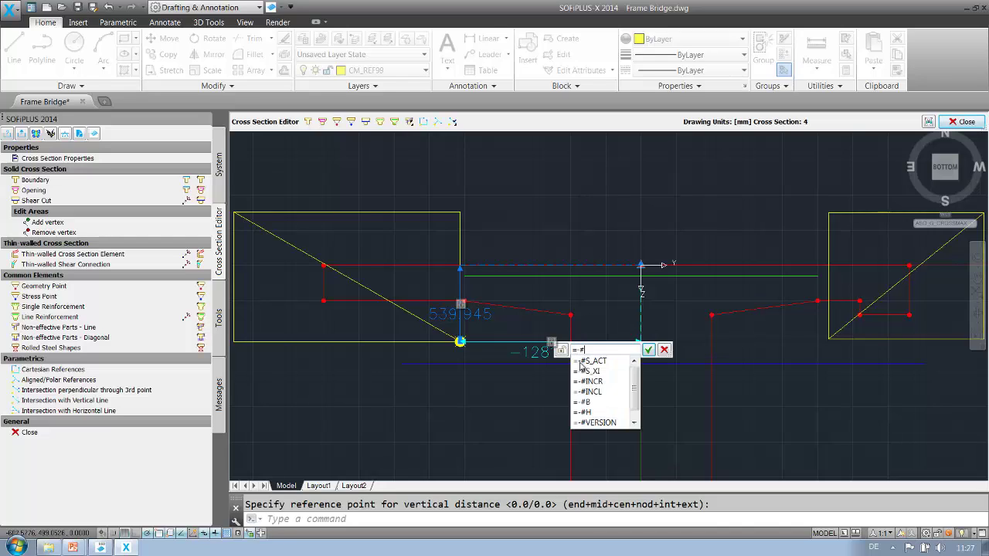
pyautogui.write('B')
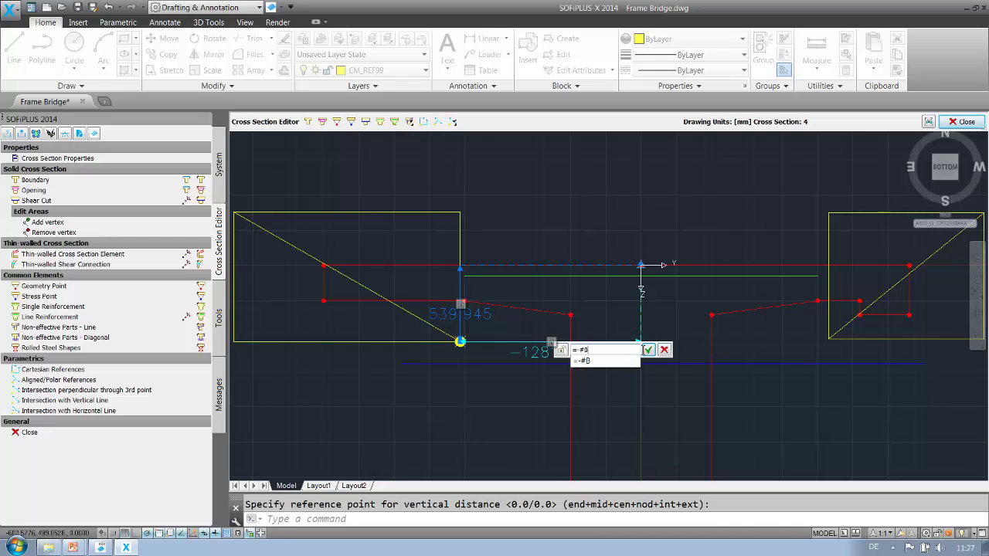
pyautogui.click(651, 353)
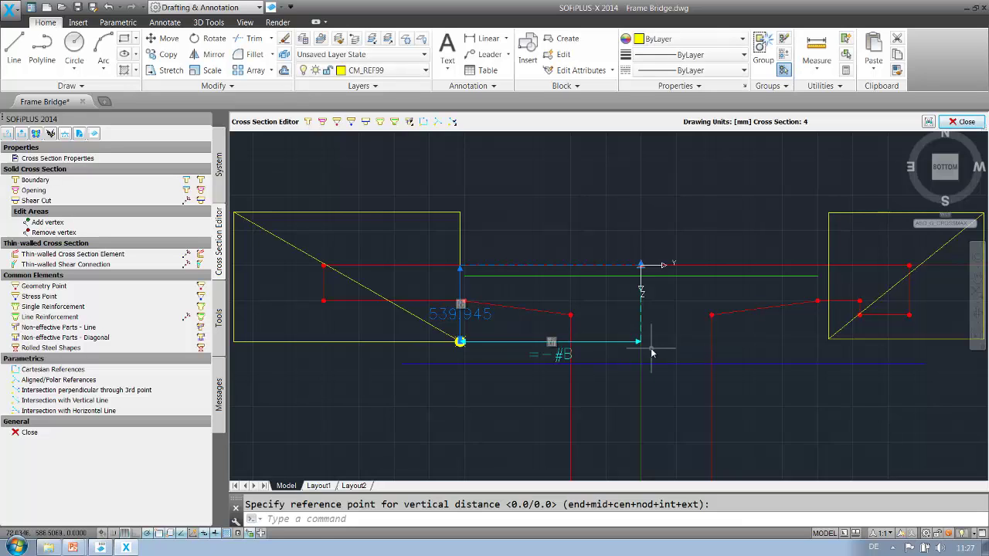
pyautogui.press('Escape')
pyautogui.scroll(-2, 244, 382)
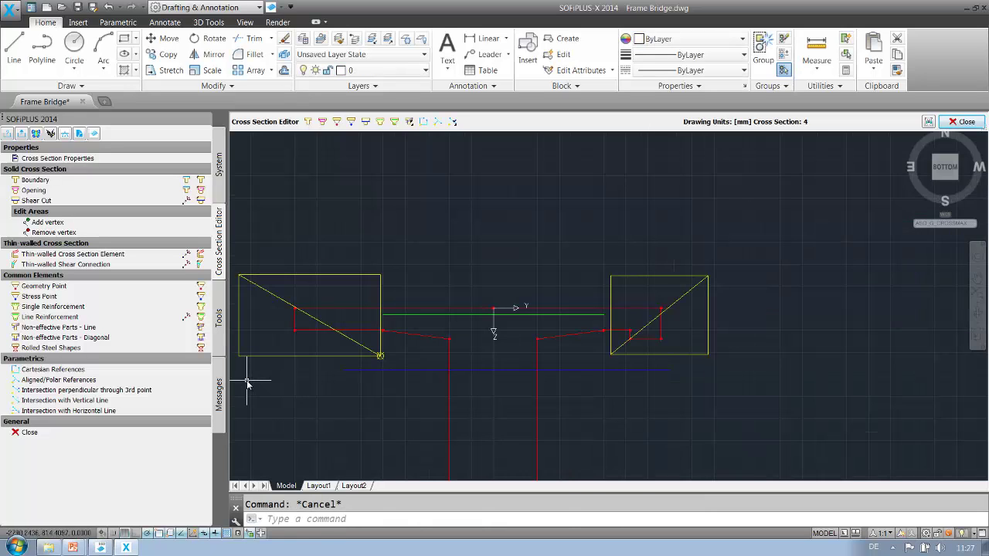
# Add a Cartesian reference to the right non-effective part's lower inner corner relative to 0.0/0.0 and set its horizontal distance to =#B.
pyautogui.click(94, 373)
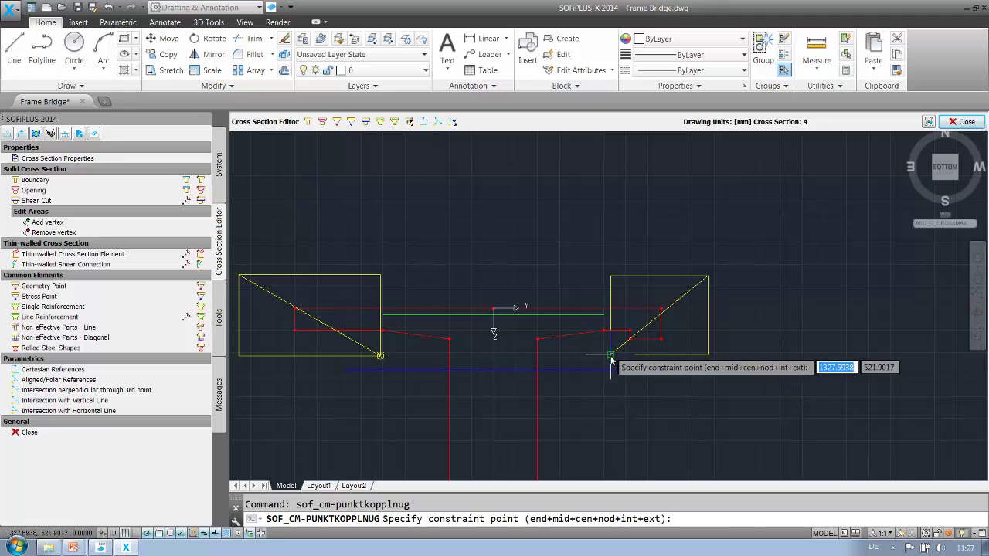
pyautogui.click(610, 355)
pyautogui.click(611, 357)
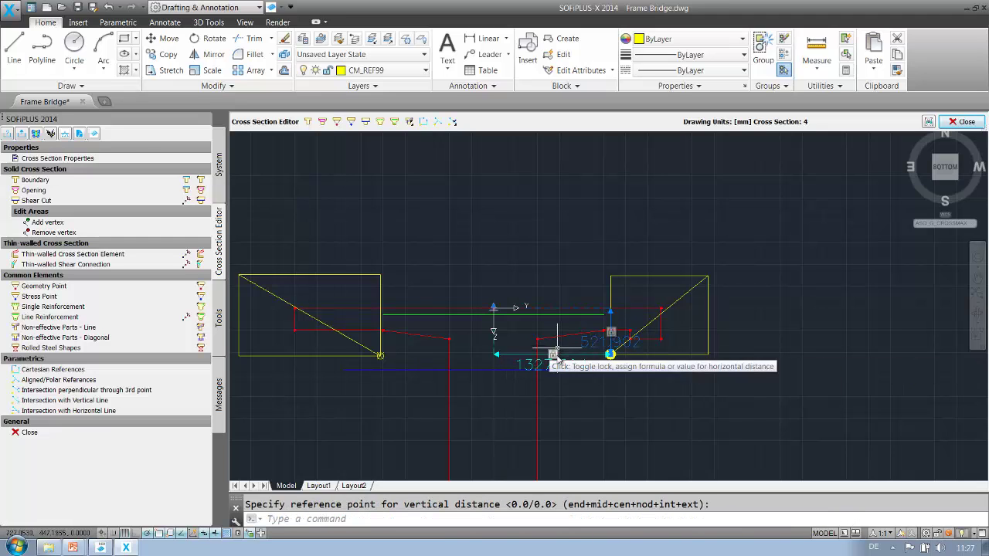
pyautogui.click(540, 363)
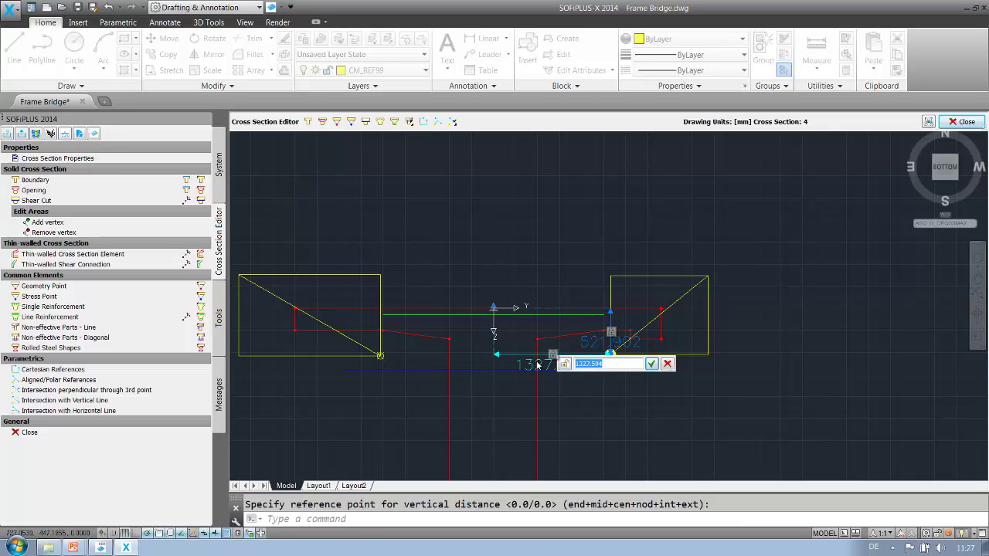
pyautogui.write('#')
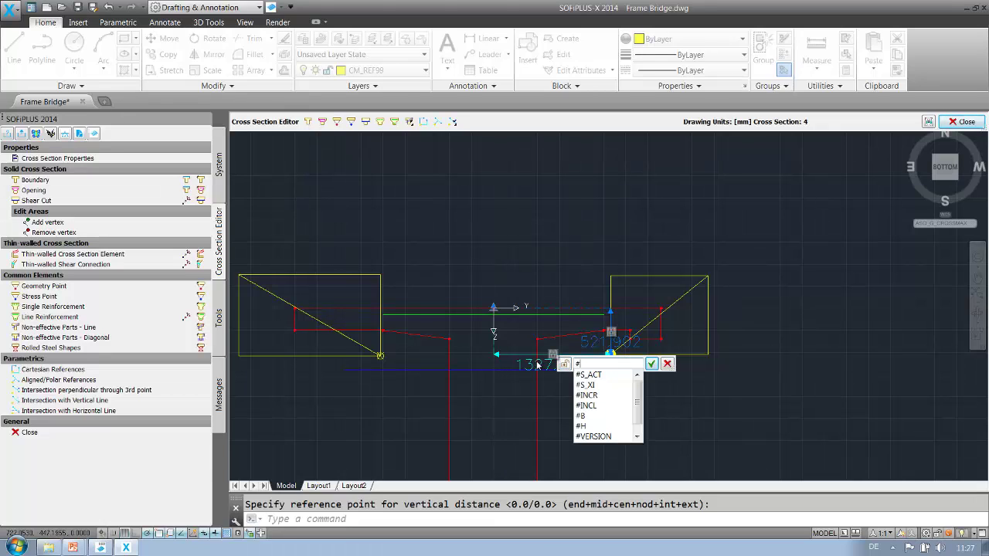
pyautogui.press('BackSpace')
pyautogui.write('=')
pyautogui.write('B')
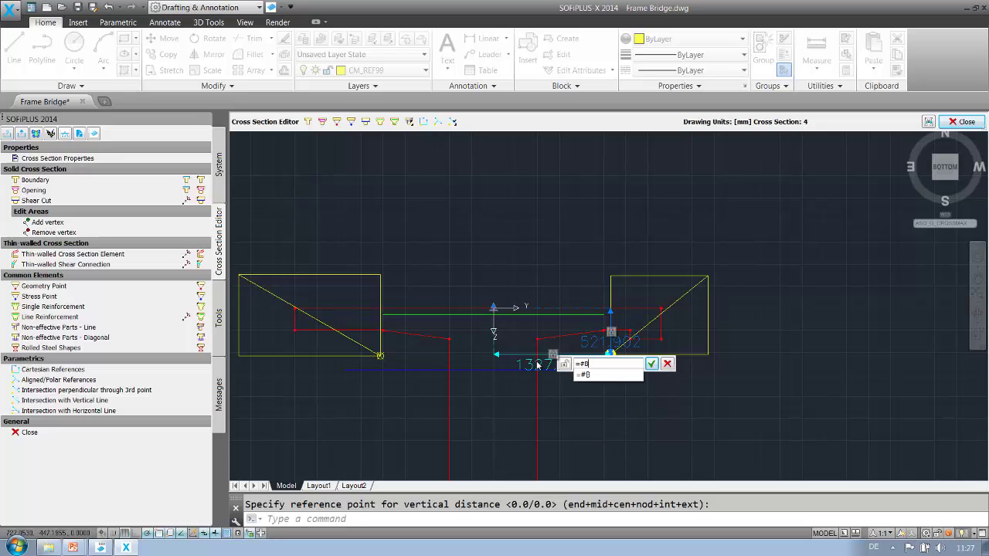
pyautogui.click(652, 363)
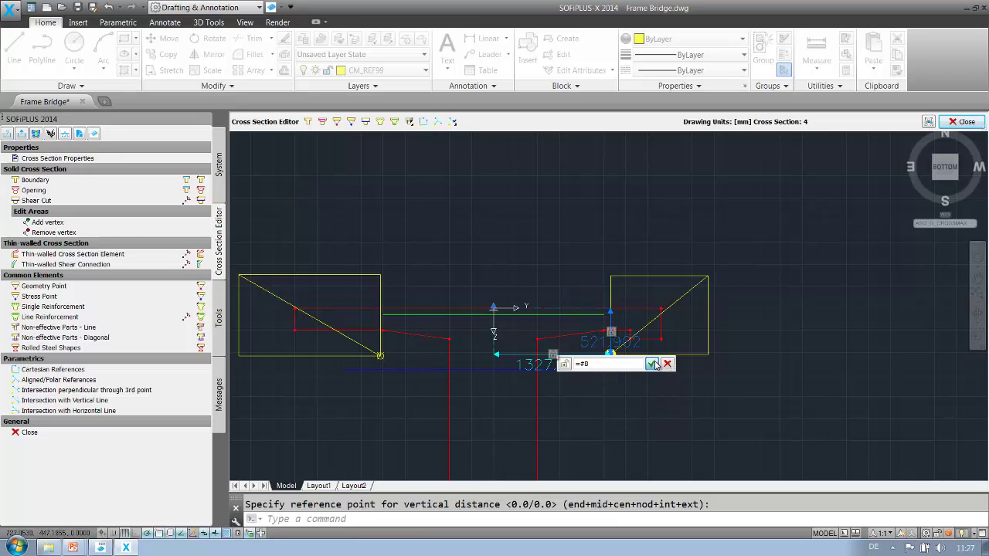
pyautogui.press('Escape')
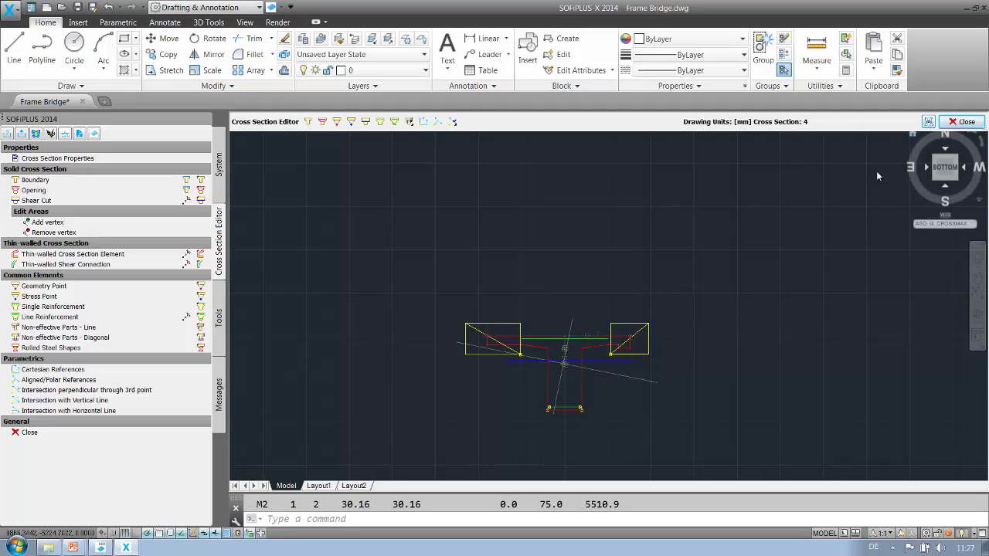
# Enable suppression of the rotation of the principal axes in the analytical parameters of Cross Section Girder B.
pyautogui.scroll(5, 568, 382)
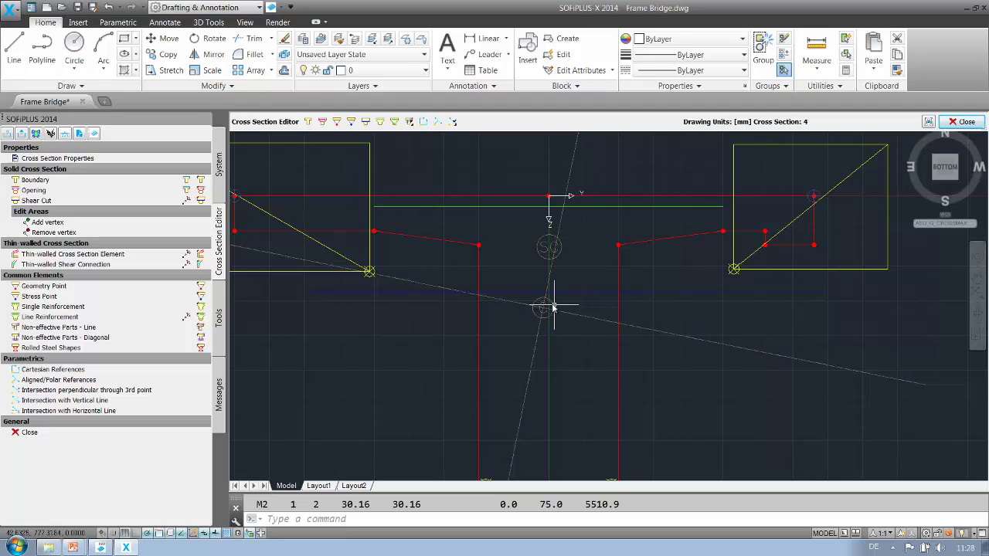
pyautogui.scroll(-2, 549, 328)
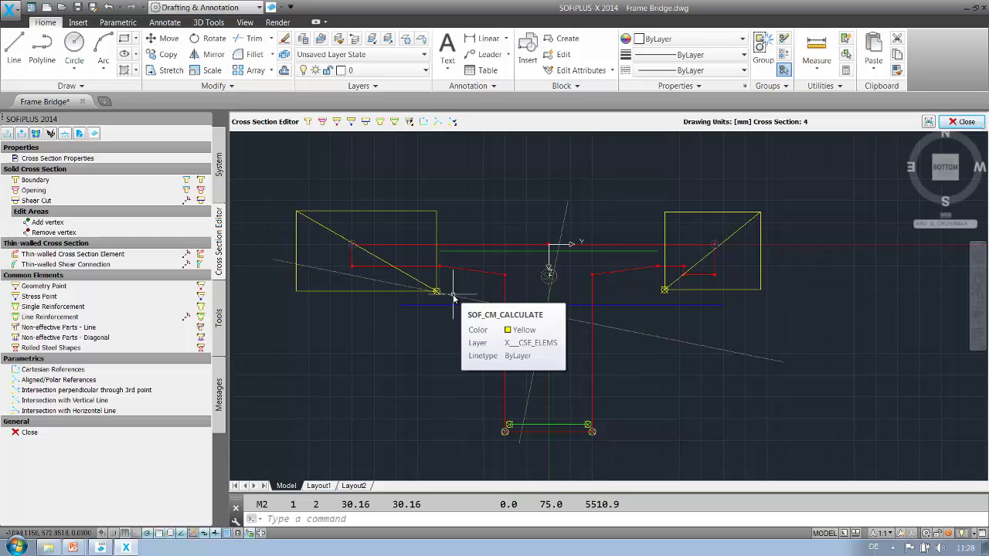
pyautogui.click(112, 160)
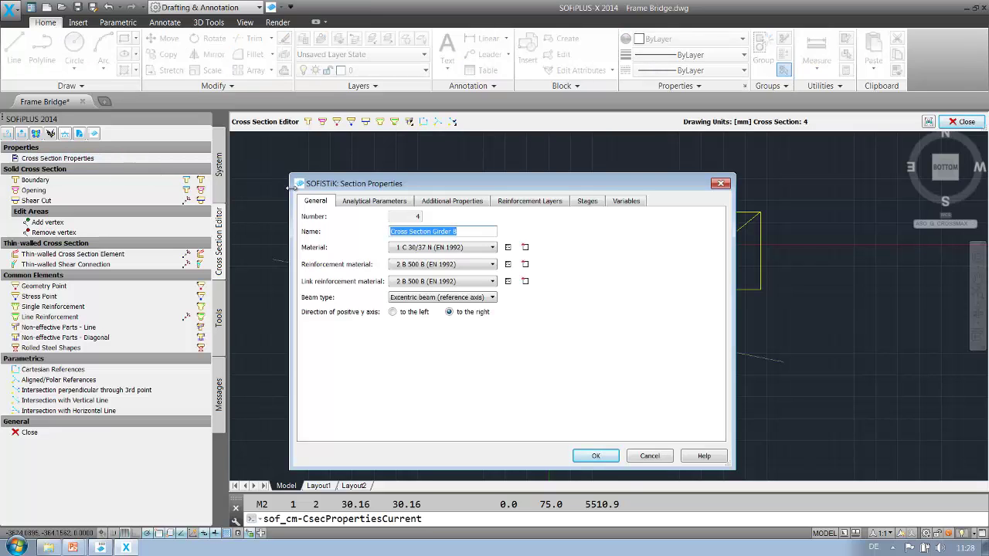
pyautogui.click(351, 203)
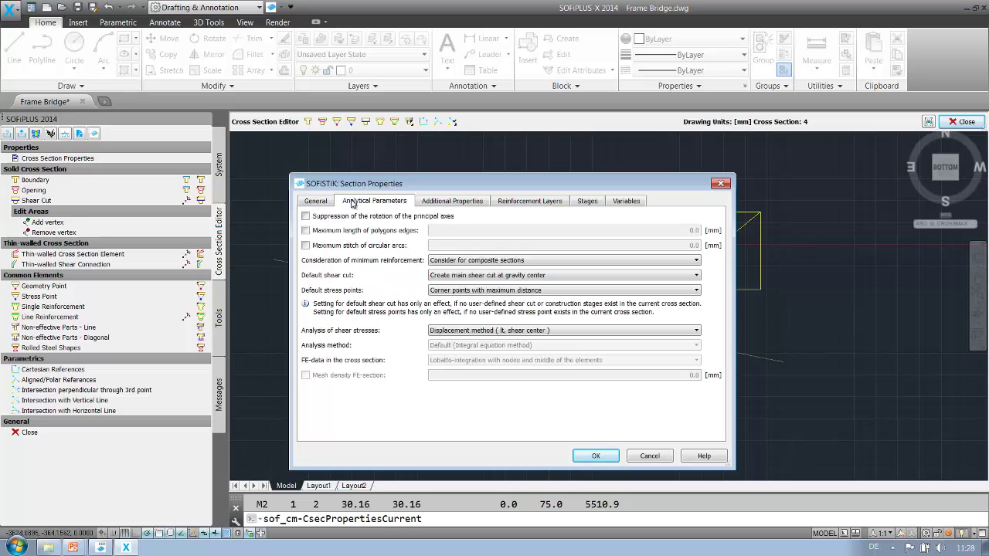
pyautogui.click(306, 216)
pyautogui.click(594, 456)
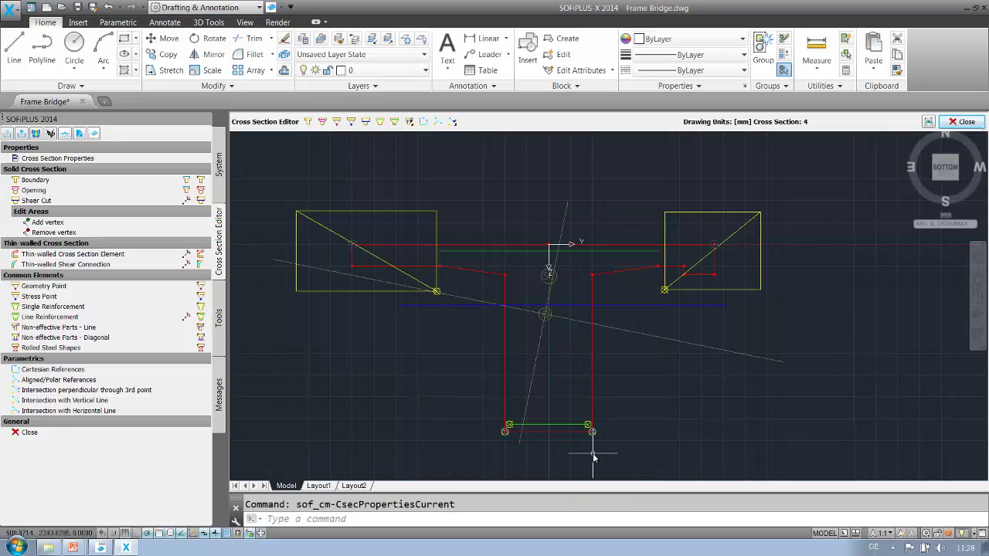
# Recalculate cross section 4 and close the Cross Section Editor, saving the changes with immediate calculation.
pyautogui.click(928, 122)
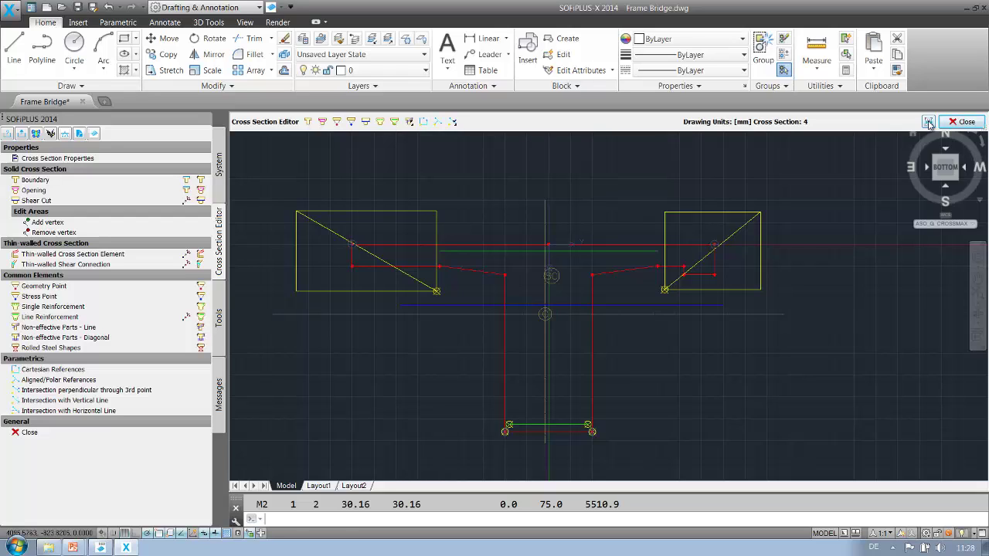
pyautogui.click(958, 122)
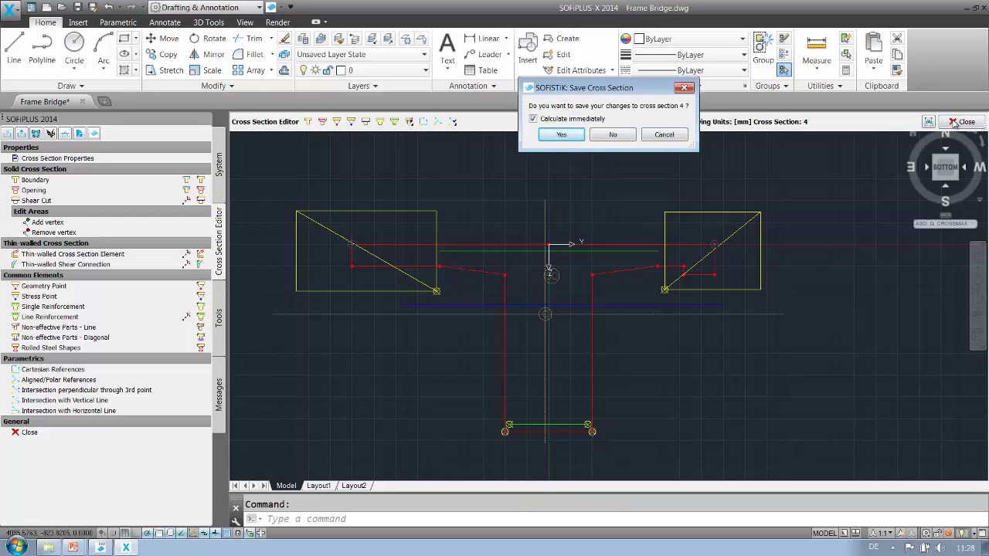
pyautogui.click(568, 136)
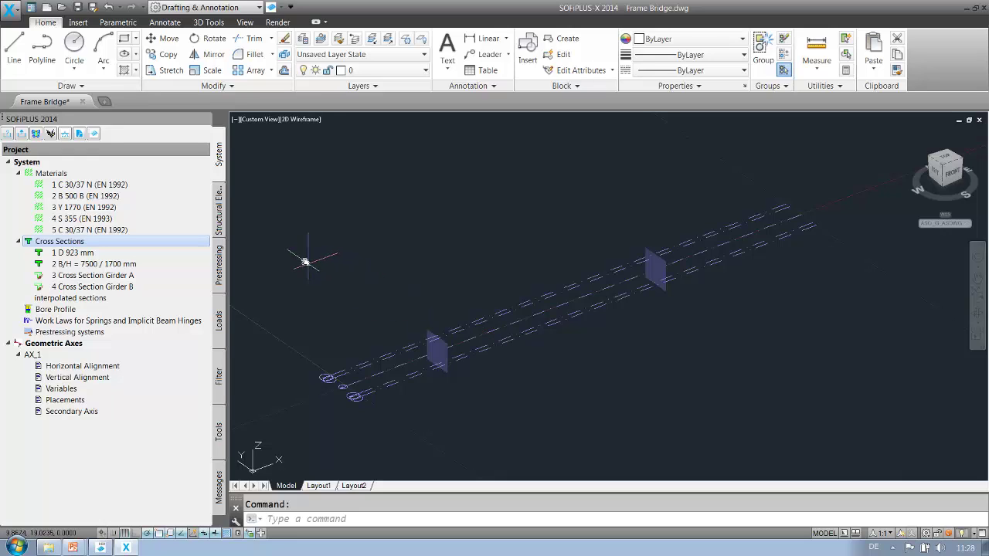
# Start a new structural line and assign it to group 101.
pyautogui.click(219, 226)
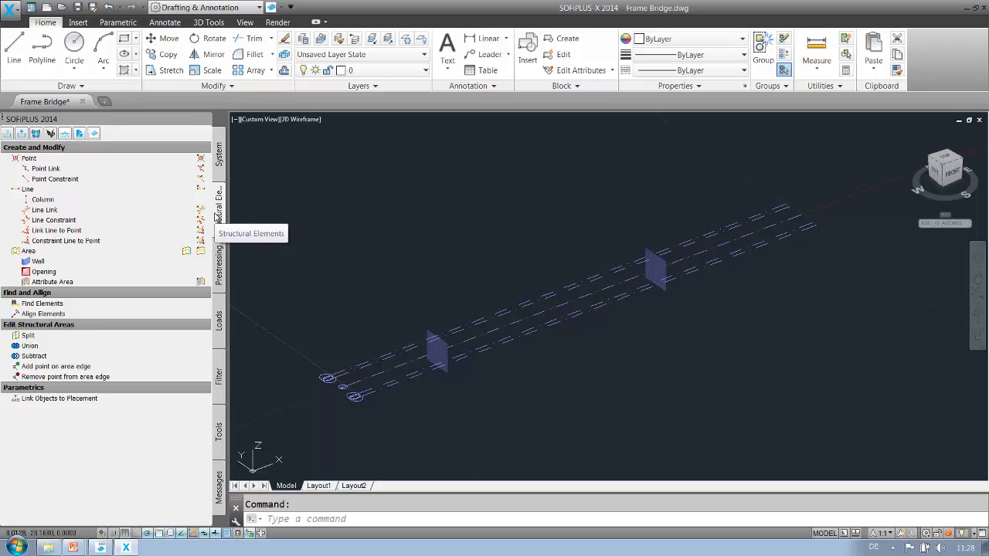
pyautogui.click(152, 190)
pyautogui.click(256, 141)
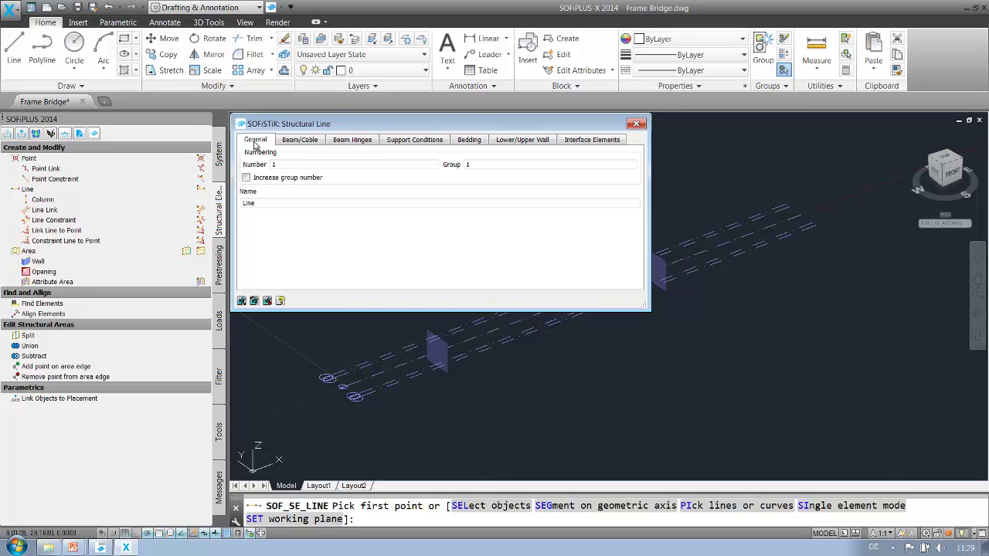
pyautogui.click(511, 164)
pyautogui.write('01')
pyautogui.click(303, 140)
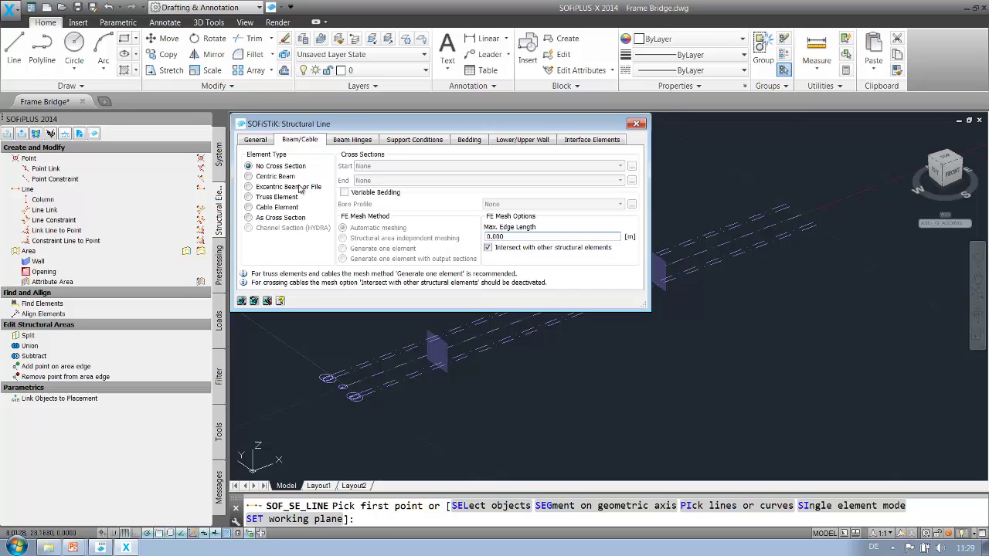
# Define the line as an excentric beam with 3: Cross Section Girder A at start and end and a maximum edge length of 2 m.
pyautogui.click(266, 189)
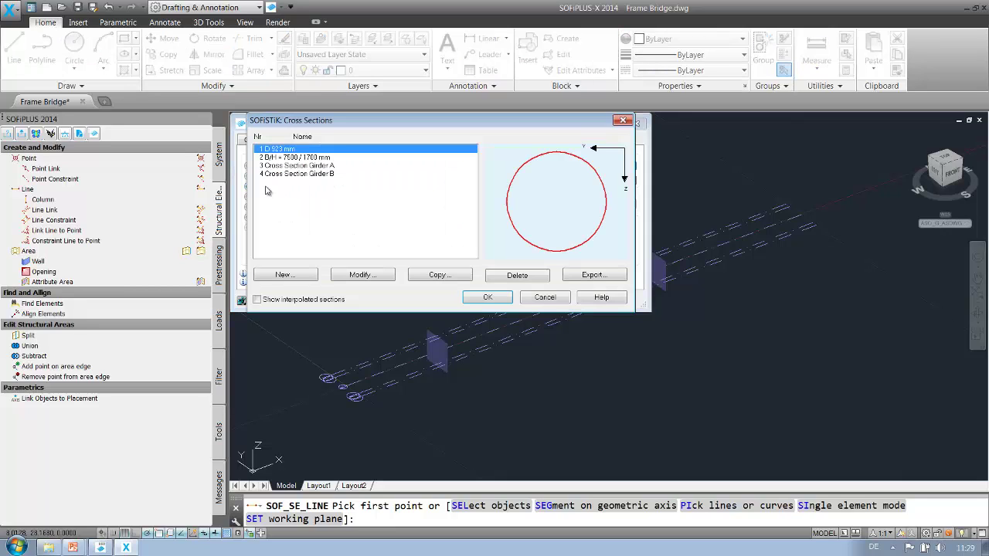
pyautogui.click(318, 167)
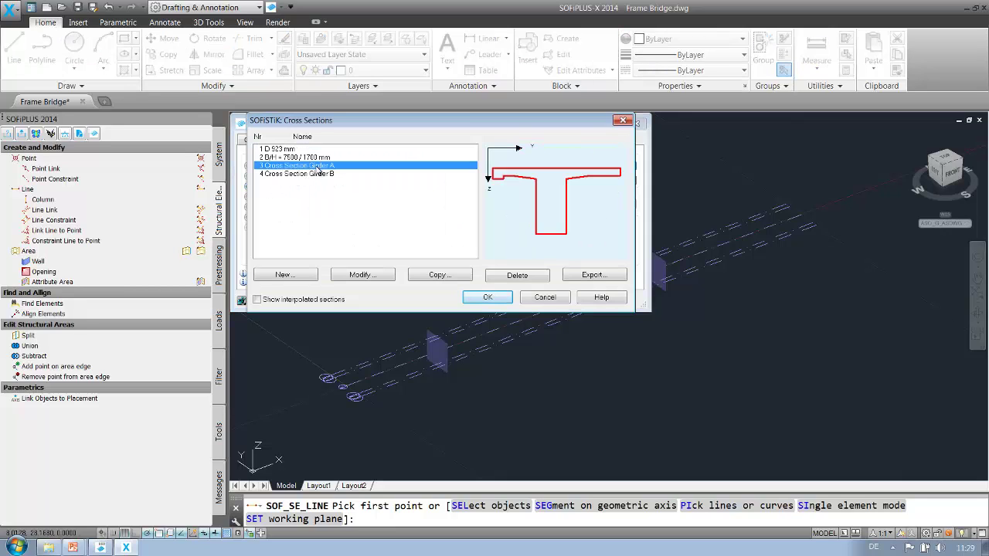
pyautogui.click(484, 298)
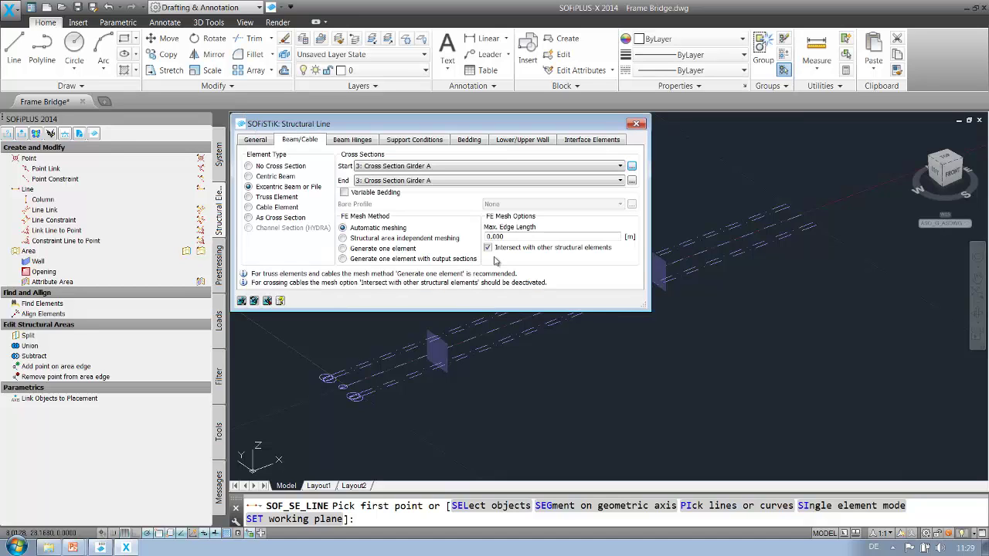
pyautogui.click(510, 239)
pyautogui.doubleClick(512, 238)
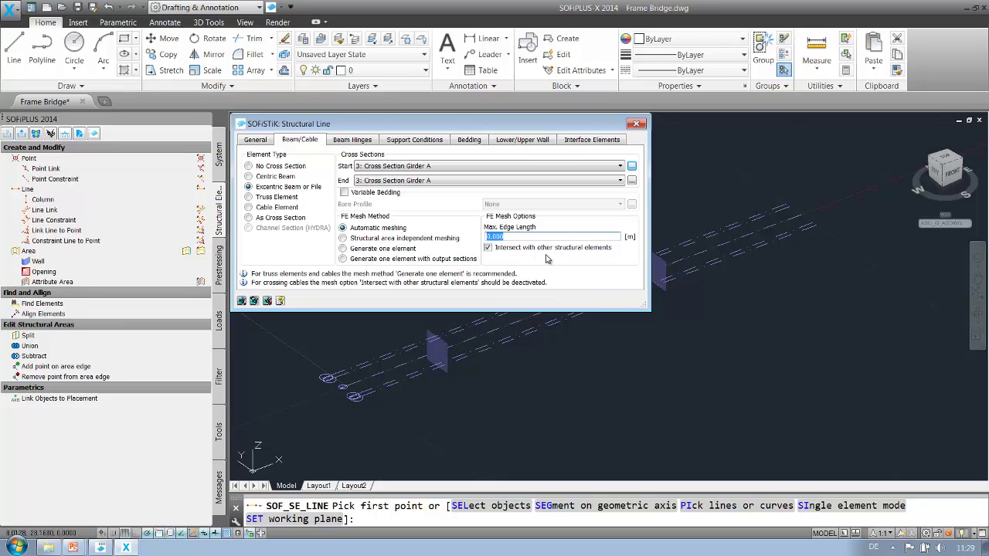
pyautogui.write('2')
# Create the first girder line from the geometric axis segment between the two placements, on the outer secondary axis farther from the front.
pyautogui.moveTo(558, 130); pyautogui.dragTo(334, 122)
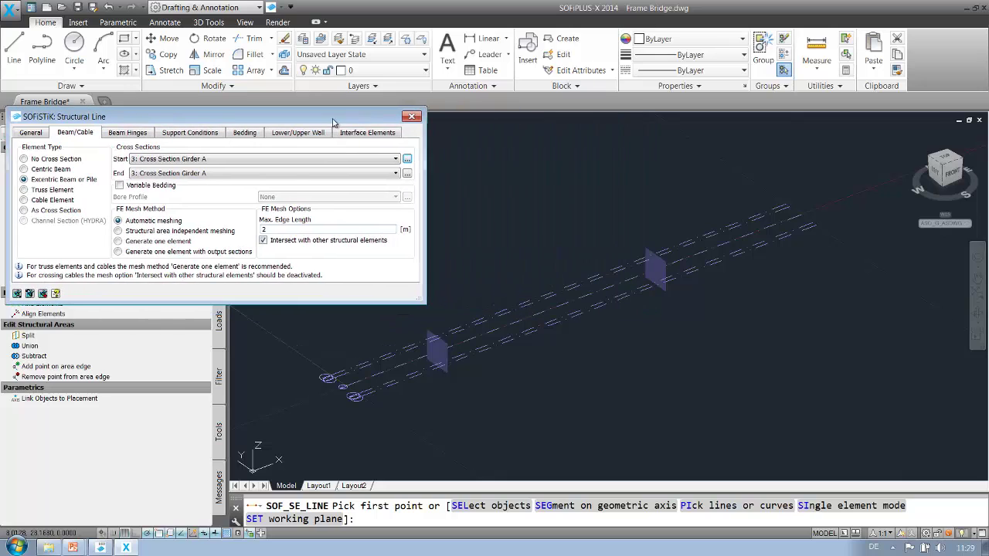
pyautogui.rightClick(490, 220)
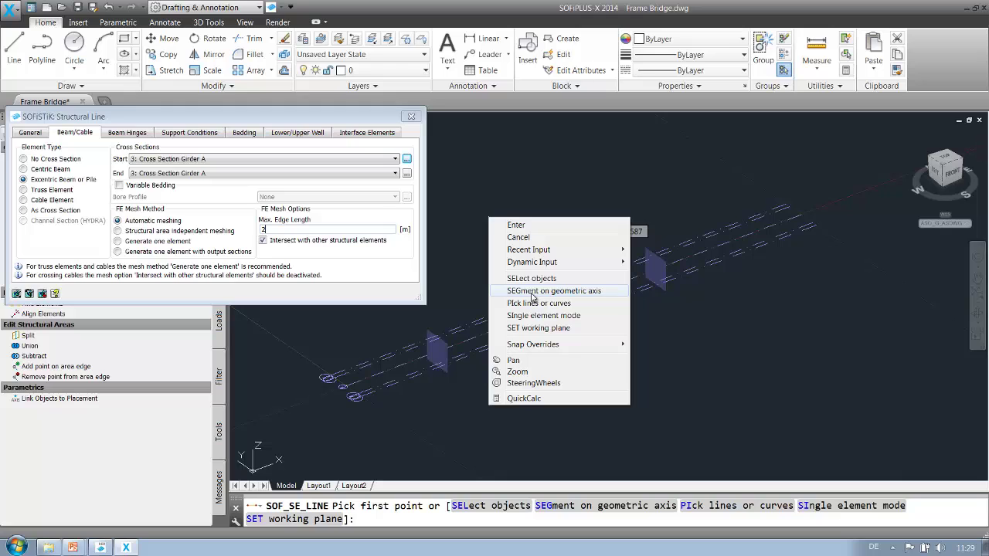
pyautogui.click(532, 294)
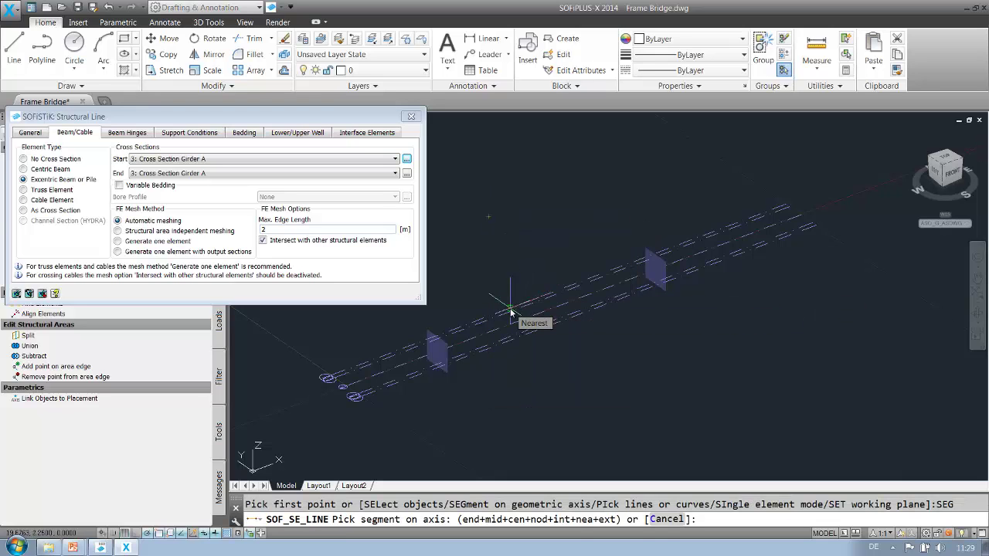
pyautogui.scroll(2, 511, 311)
pyautogui.moveTo(510, 311); pyautogui.dragTo(543, 312, button='middle')
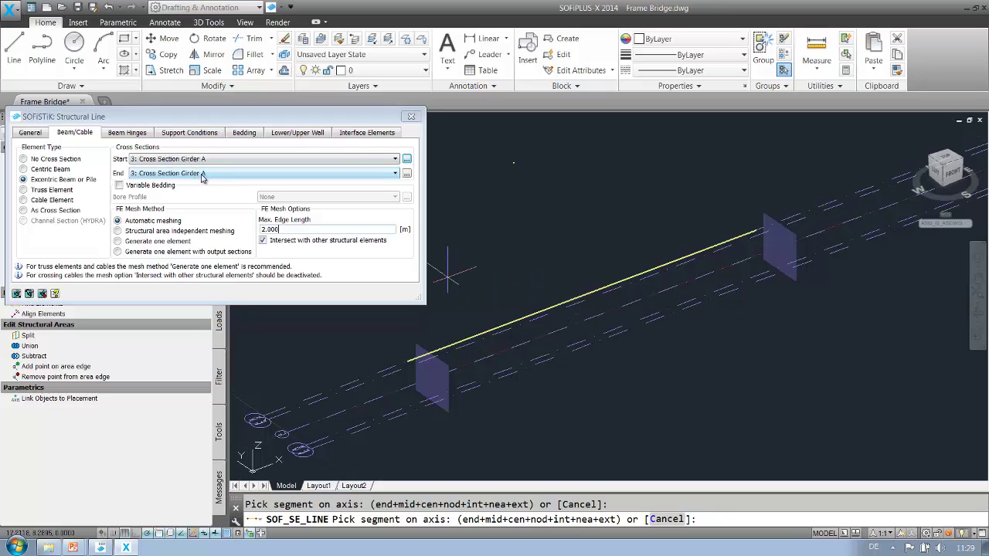
# Create the second girder line in group 102 on the opposite outer secondary axis segment between the placements, and end the line definition.
pyautogui.click(30, 132)
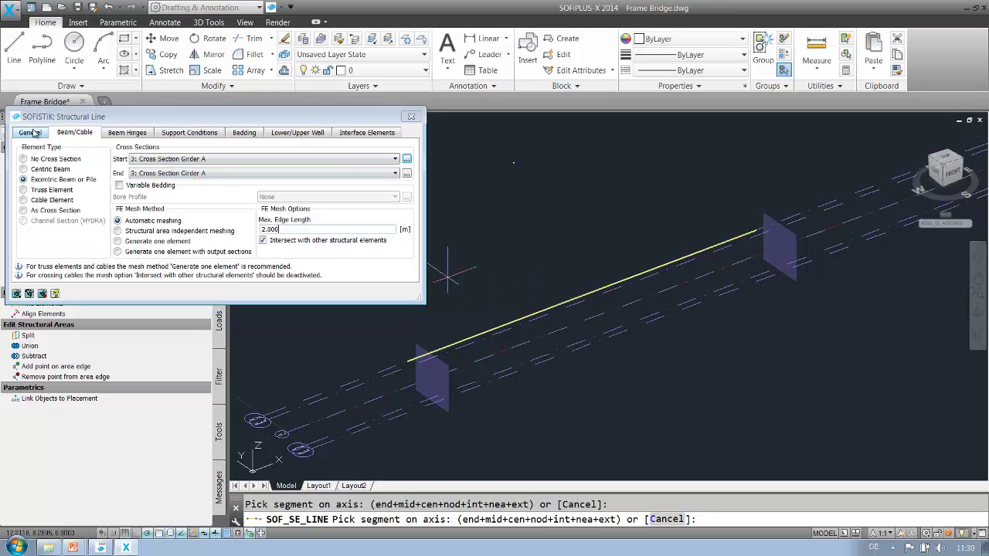
pyautogui.click(272, 160)
pyautogui.press('BackSpace')
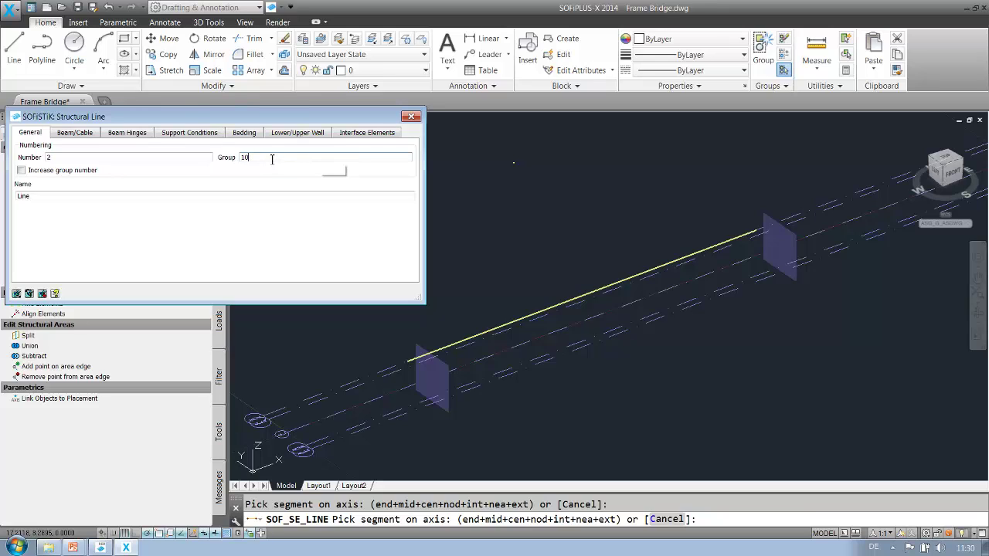
pyautogui.write('2')
pyautogui.click(75, 133)
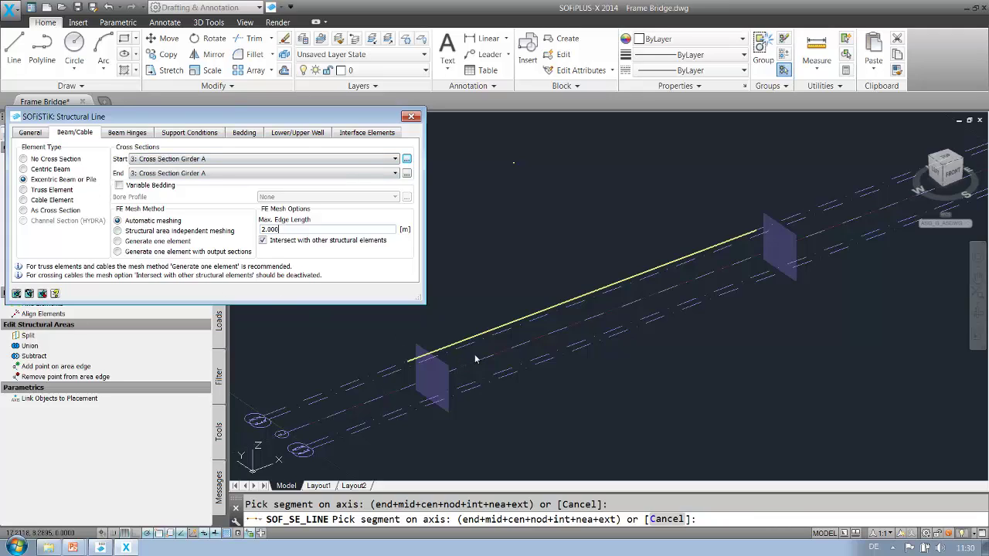
pyautogui.click(555, 373)
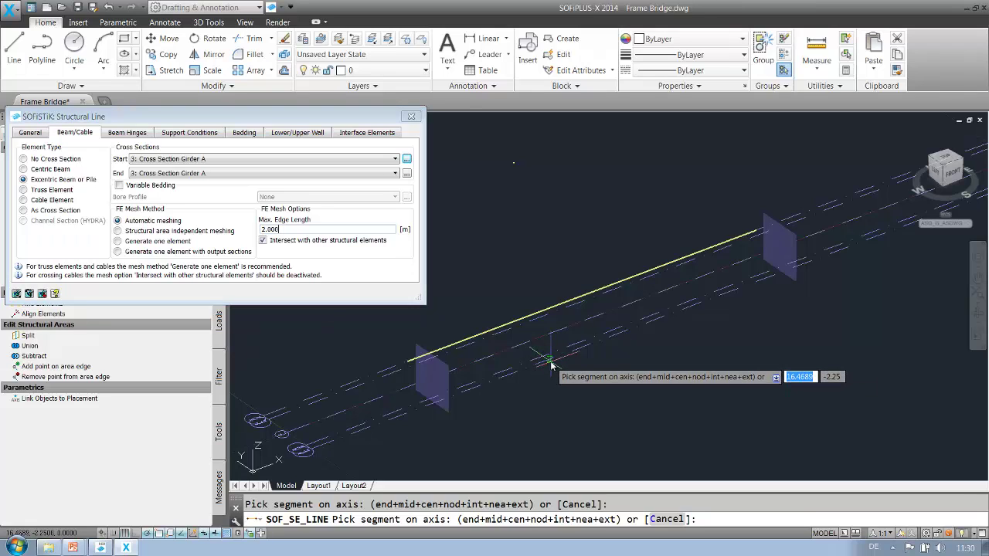
pyautogui.click(551, 362)
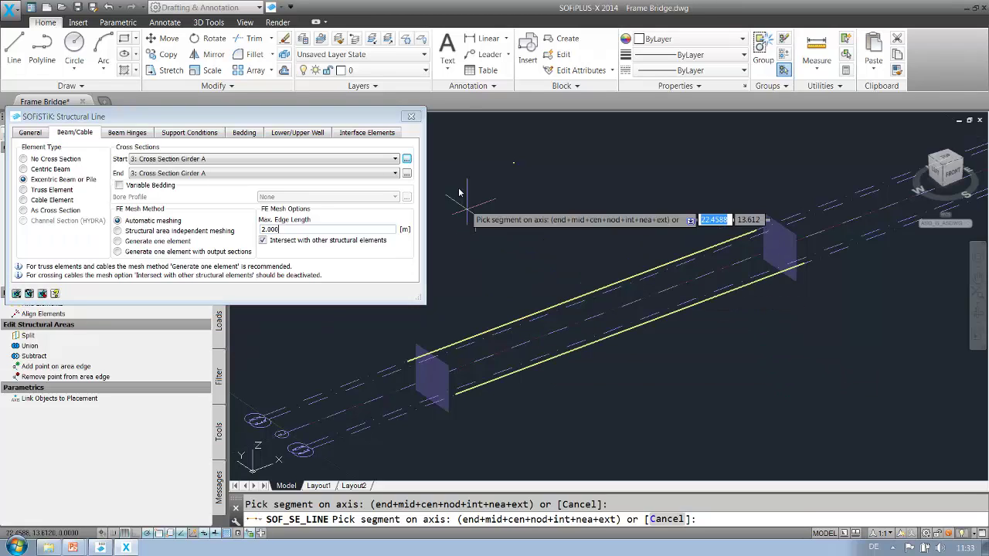
pyautogui.click(411, 117)
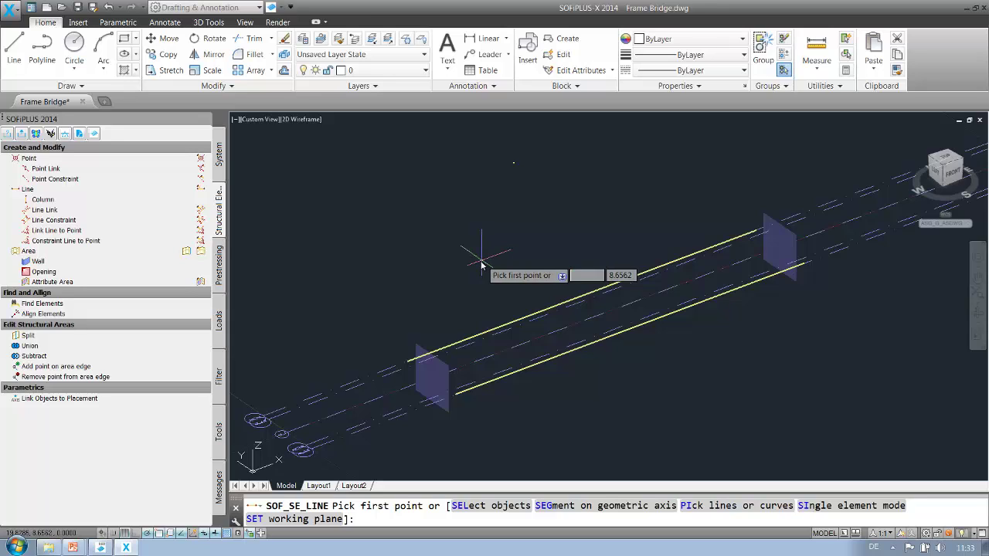
# Start a new structural area with group number 110 and a thickness of 0.25 m.
pyautogui.doubleClick(131, 252)
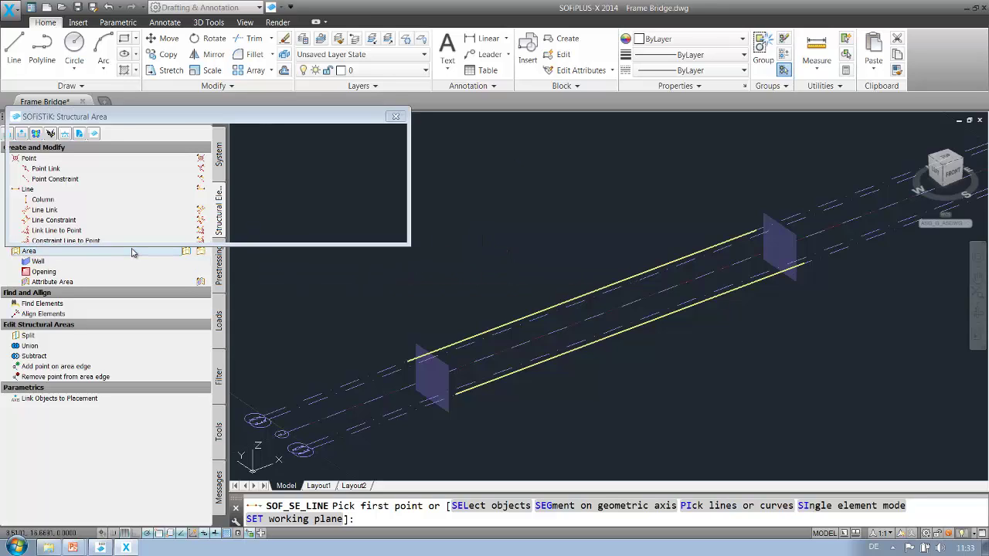
pyautogui.click(186, 158)
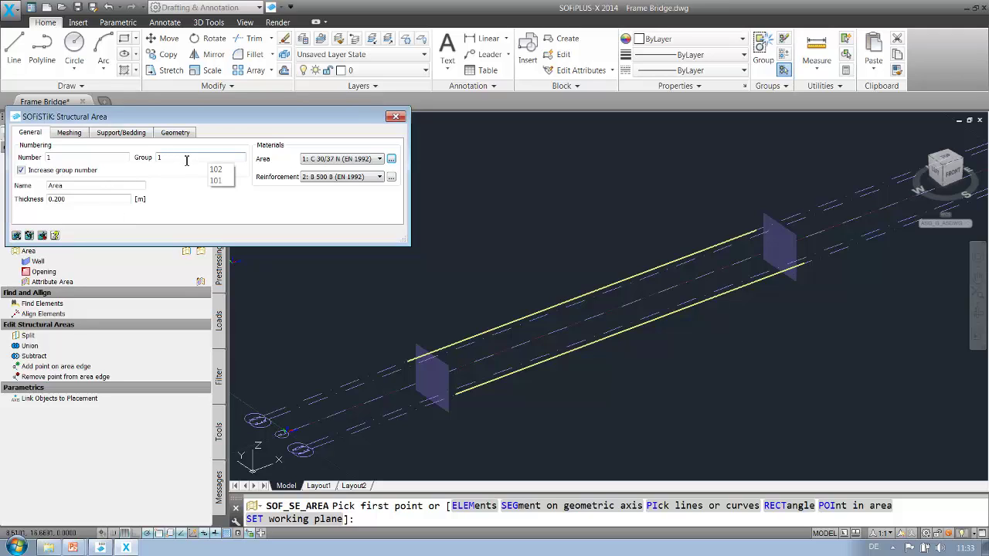
pyautogui.write('10')
pyautogui.click(63, 199)
pyautogui.click(80, 203)
pyautogui.press('BackSpace')
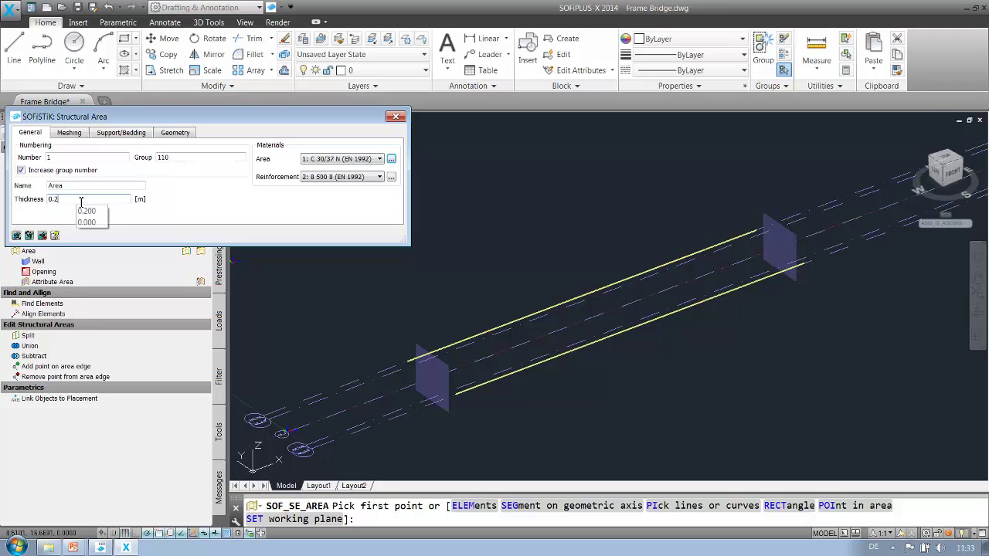
pyautogui.write('5')
# Enable regular mesh creation for the area and align its elements to positive local z.
pyautogui.click(68, 141)
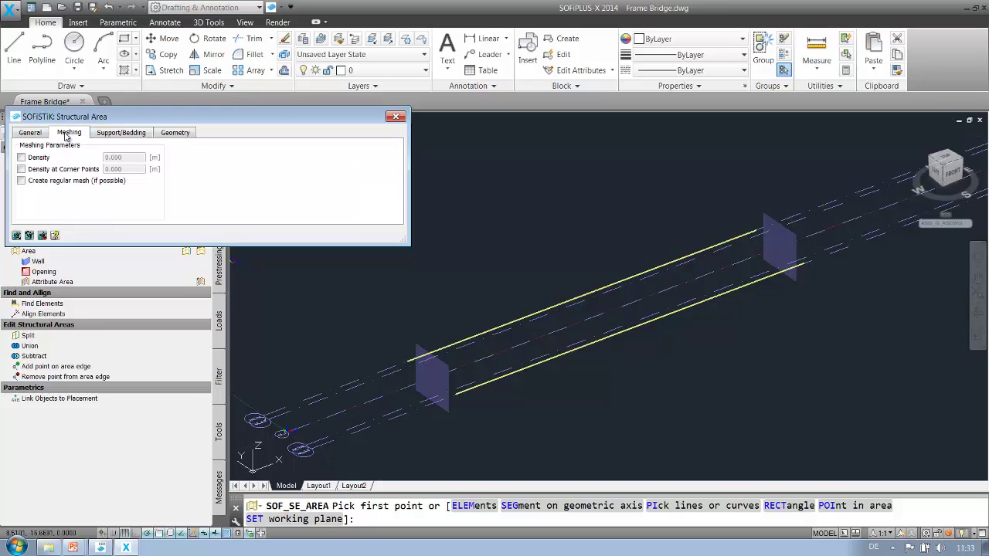
pyautogui.click(21, 180)
pyautogui.click(178, 133)
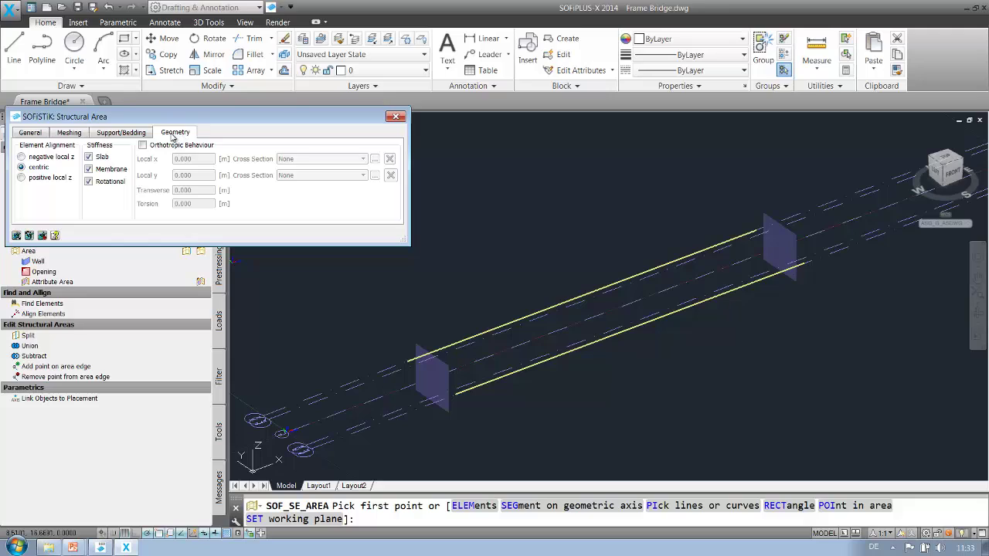
pyautogui.click(48, 182)
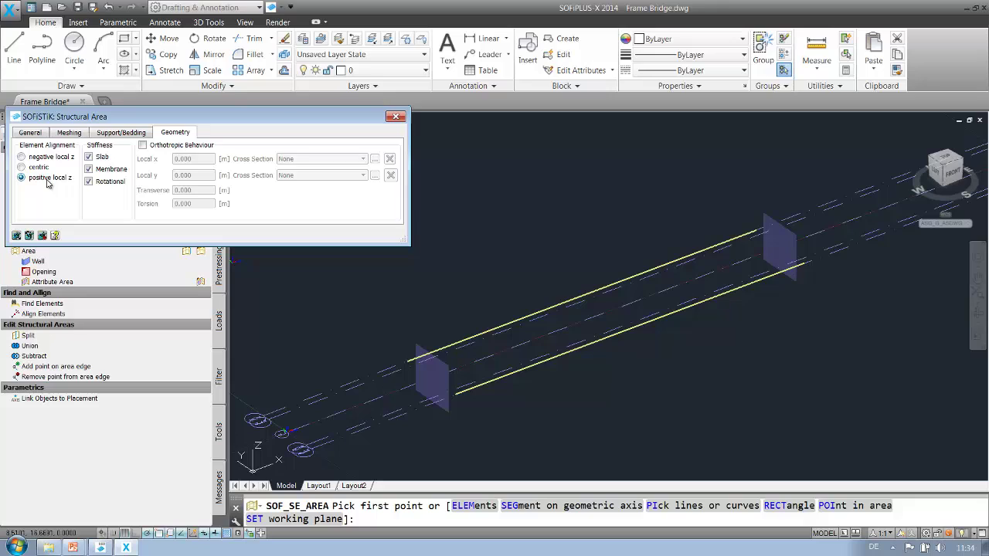
# Enable orthotropic behaviour for the area and enter its local x and local y thicknesses.
pyautogui.click(142, 146)
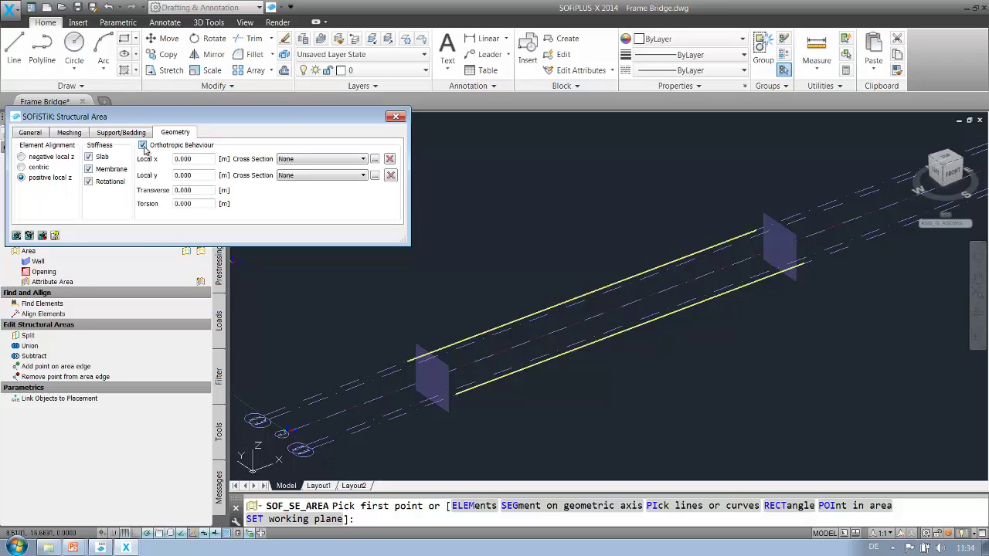
pyautogui.click(208, 161)
pyautogui.press('BackSpace')
pyautogui.write('1')
pyautogui.click(207, 174)
pyautogui.press('BackSpace')
pyautogui.press('BackSpace')
pyautogui.write('25')
# Check the static properties of material 5 C 30/37 N (EN 1992) and assign it as the area material.
pyautogui.click(31, 133)
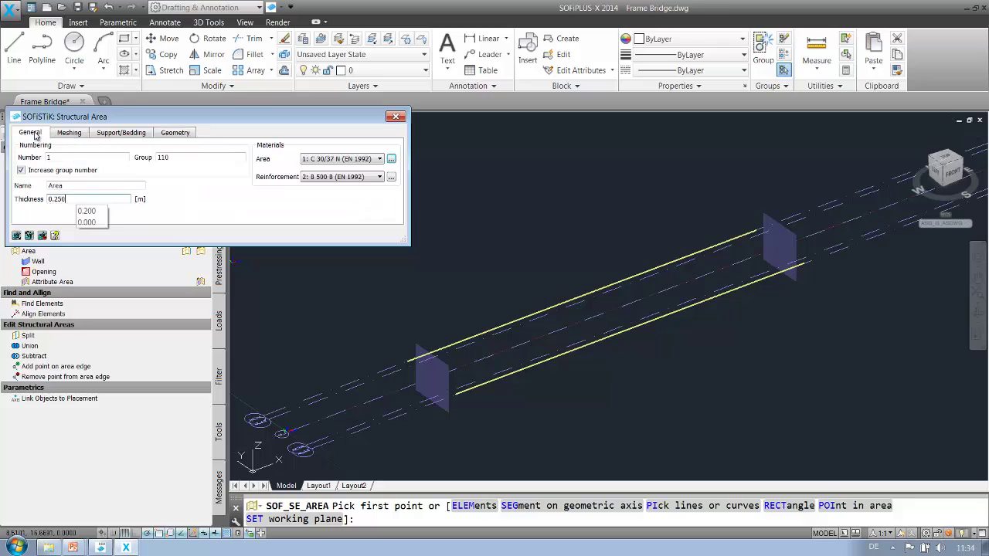
pyautogui.click(392, 160)
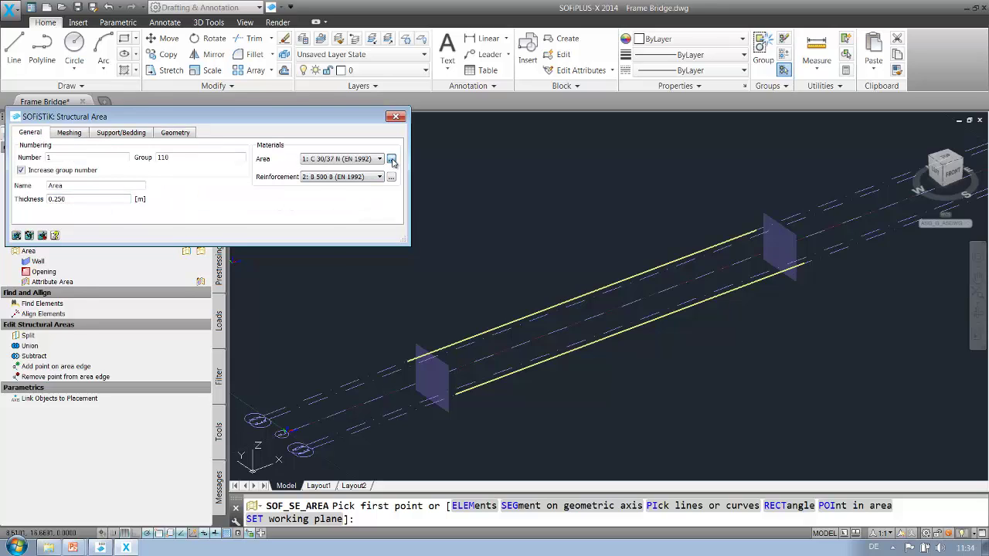
pyautogui.click(163, 137)
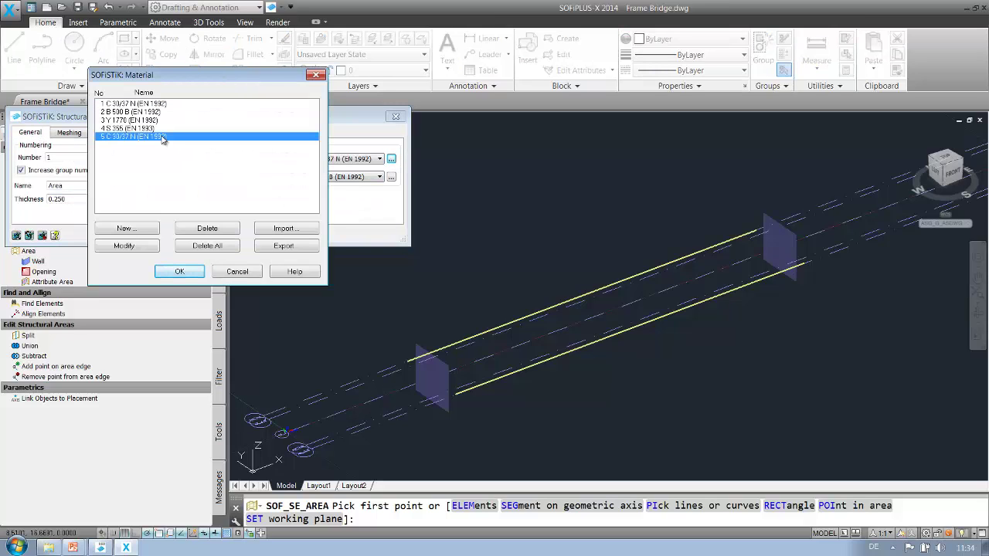
pyautogui.click(127, 246)
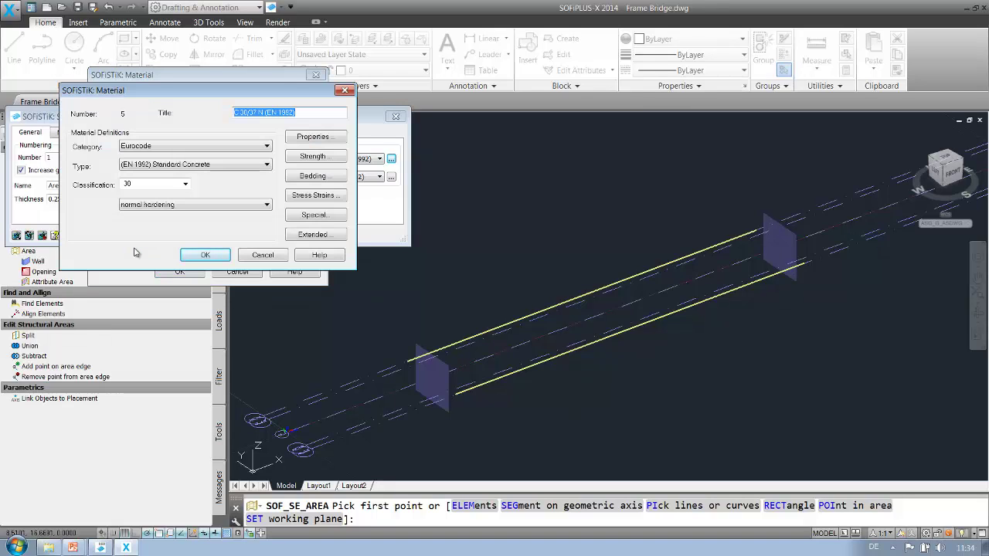
pyautogui.click(321, 142)
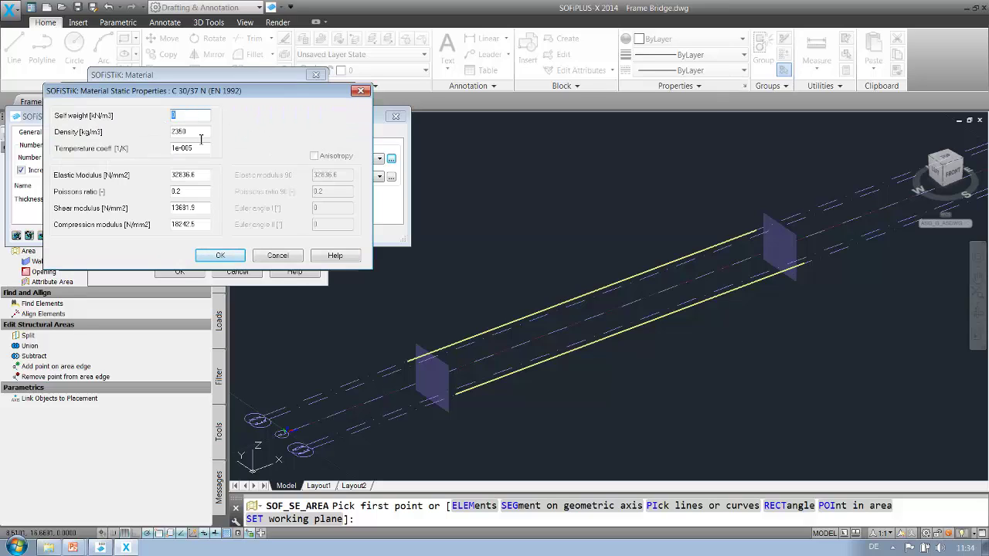
pyautogui.click(221, 255)
pyautogui.click(224, 255)
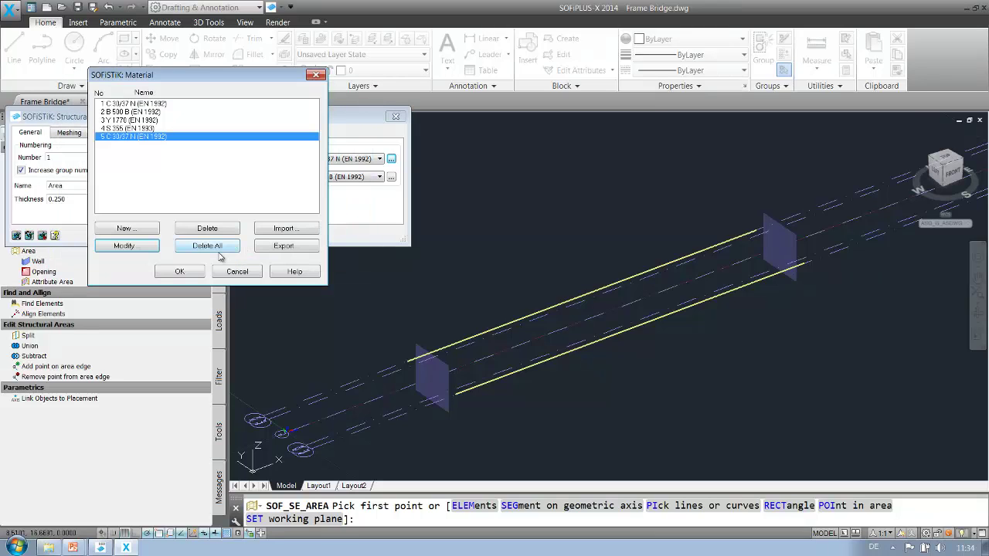
pyautogui.click(190, 272)
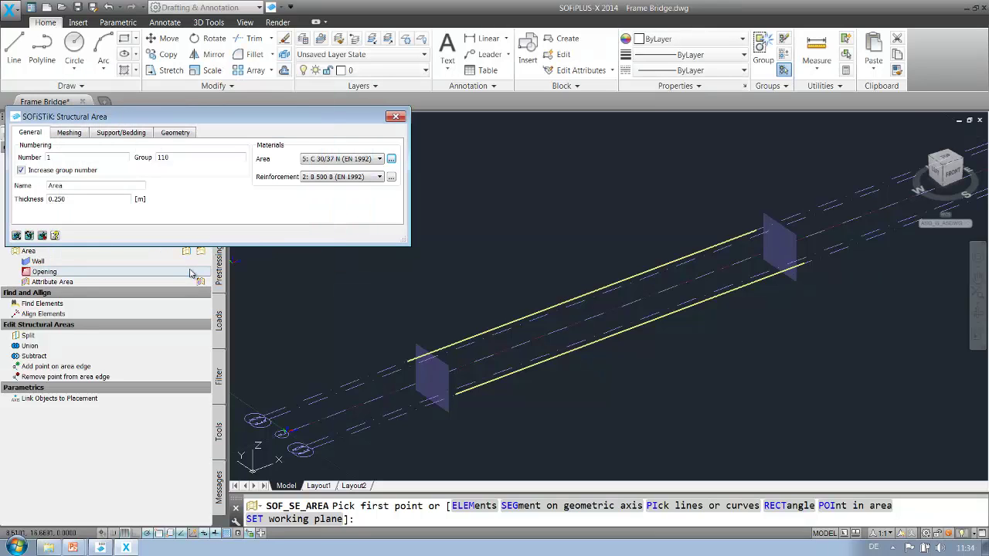
# Create the slab area between the two opposite inner geometric axis segments lying between the girder lines, and end the command.
pyautogui.rightClick(328, 293)
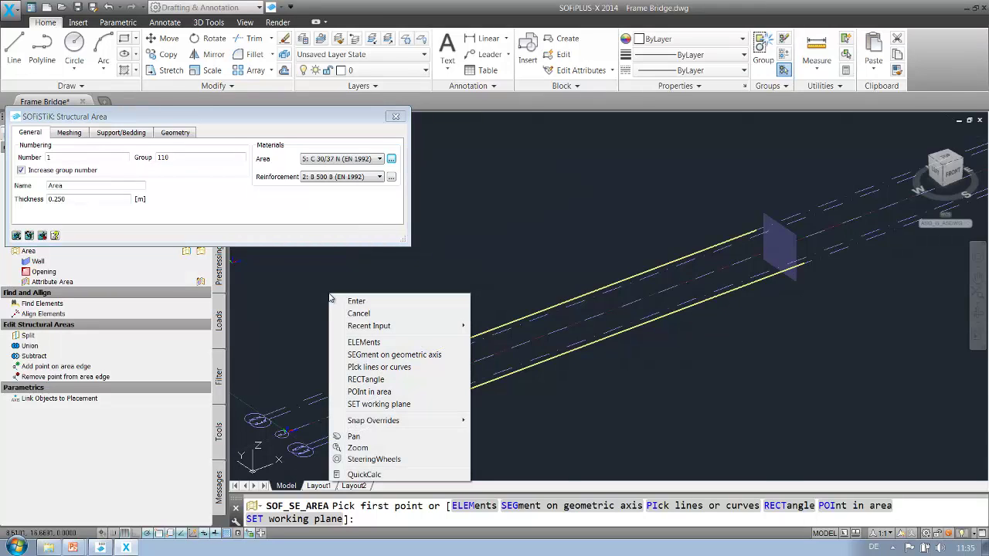
pyautogui.click(367, 354)
pyautogui.click(472, 354)
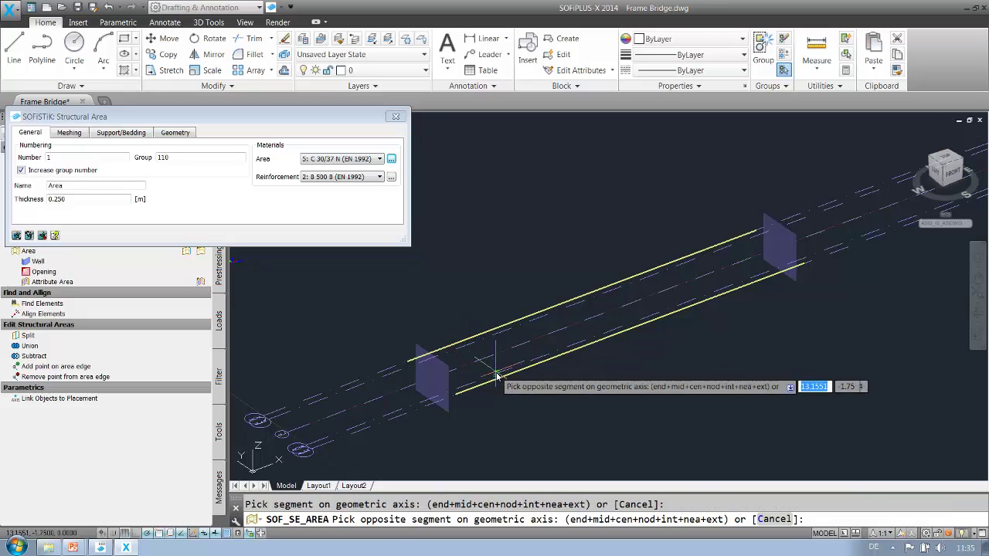
pyautogui.click(496, 376)
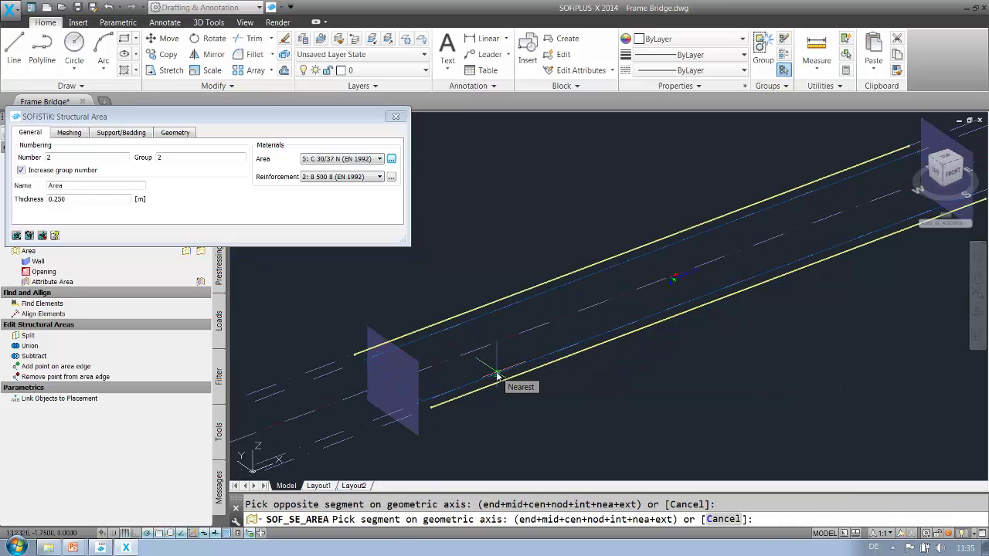
pyautogui.press('Escape')
pyautogui.press('Escape')
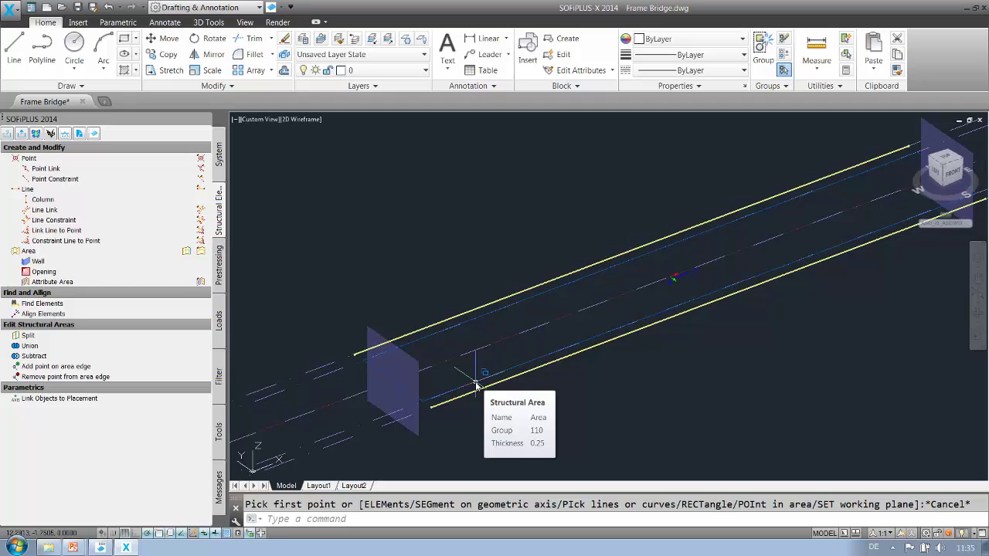
# Create structural lines without cross section on the two inner geometric axis segments at y = 1.75 and y = -1.75, and end the command.
pyautogui.click(110, 189)
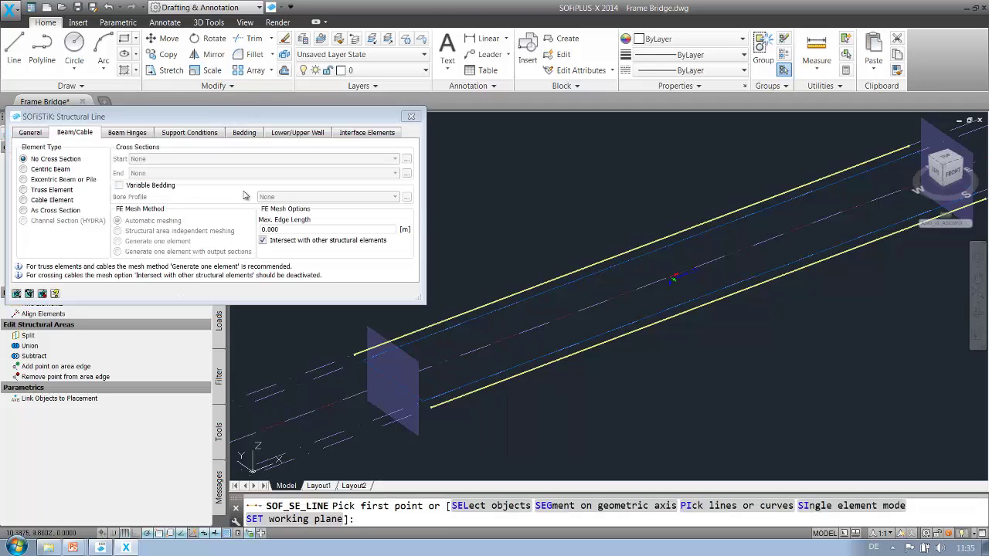
pyautogui.rightClick(548, 214)
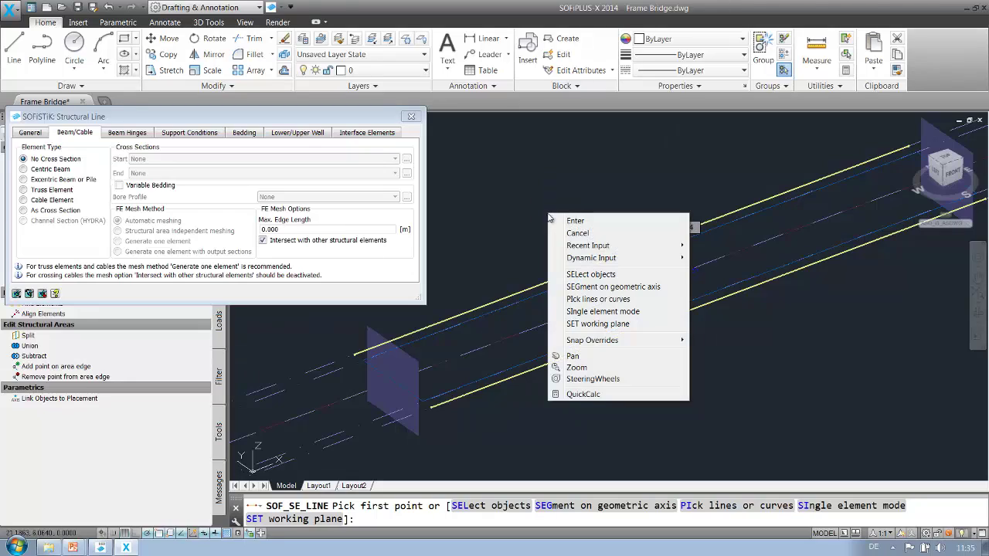
pyautogui.click(599, 288)
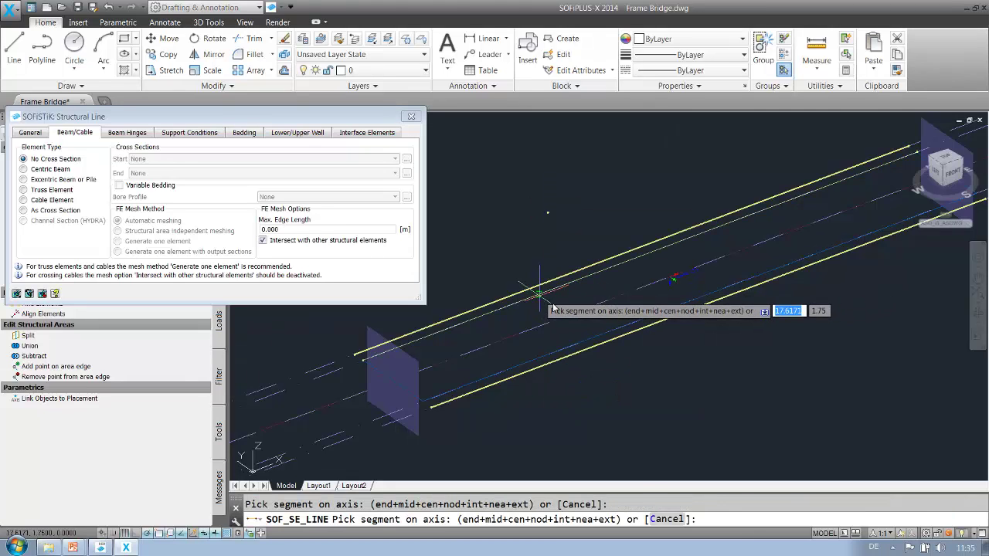
pyautogui.press('Escape')
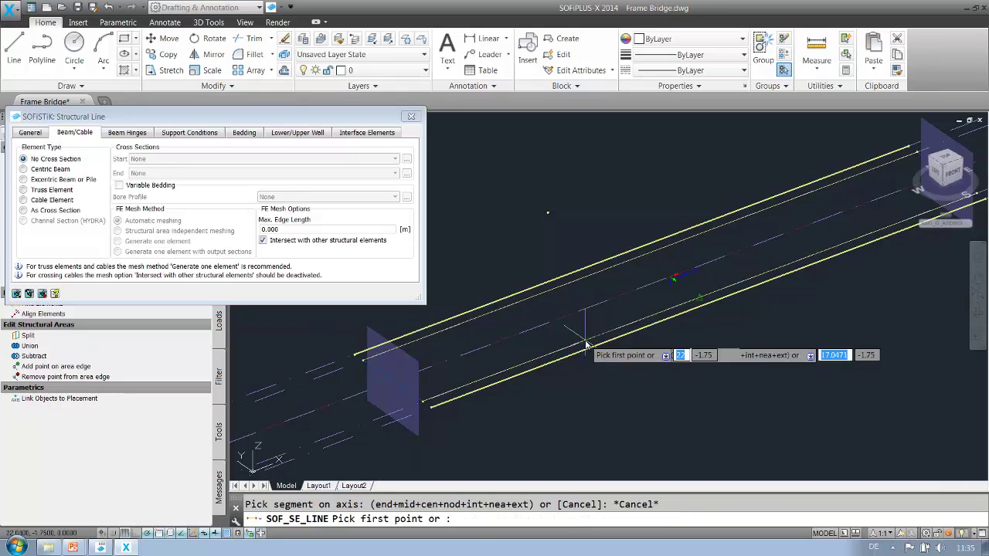
pyautogui.press('Escape')
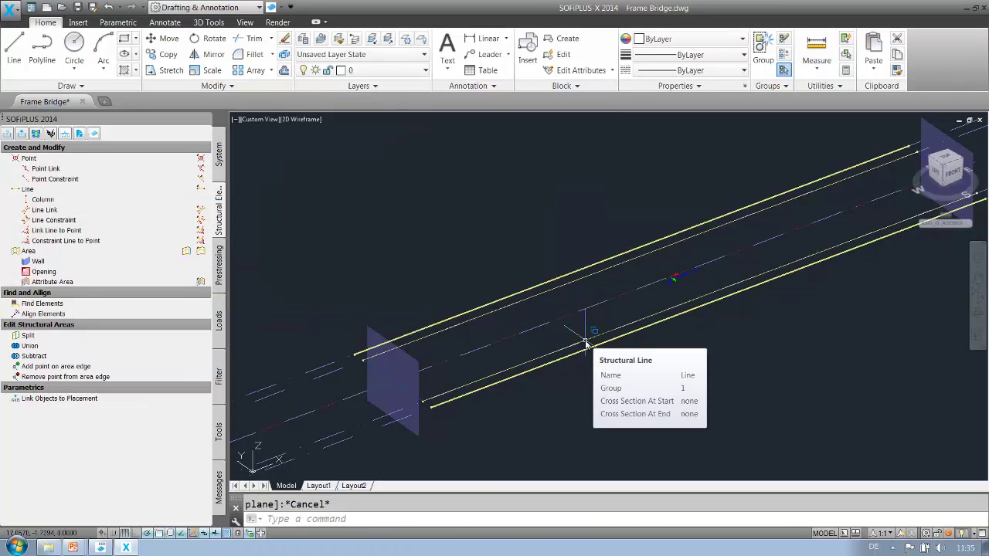
# Create a line constraint in group 110 from the inner structural line at y = 1.75 to its adjacent girder line.
pyautogui.click(143, 223)
pyautogui.click(44, 146)
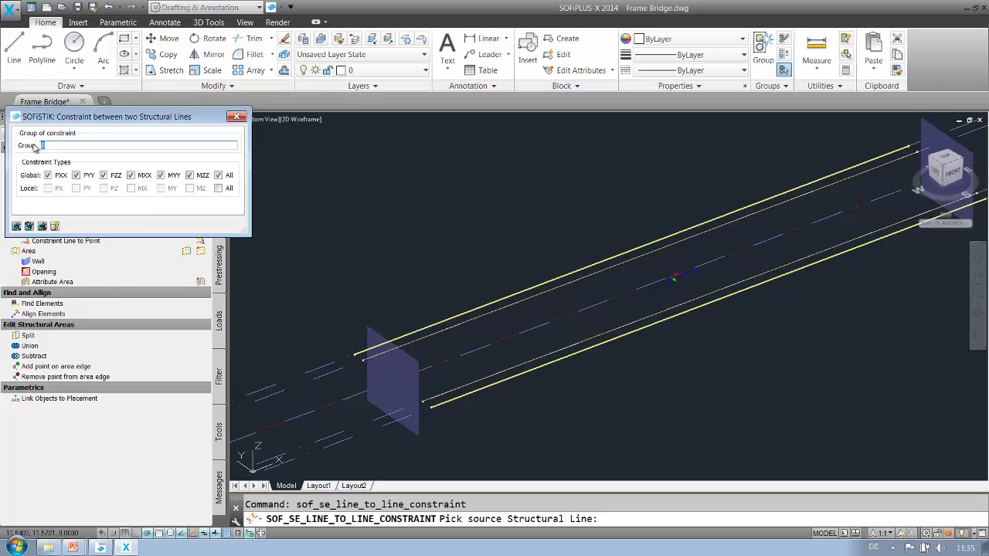
pyautogui.write('110')
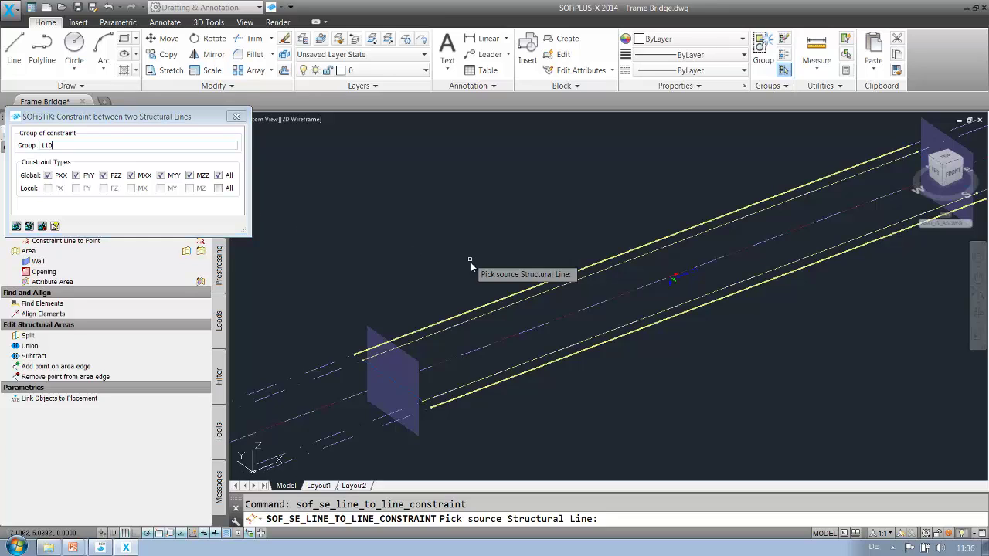
pyautogui.click(495, 306)
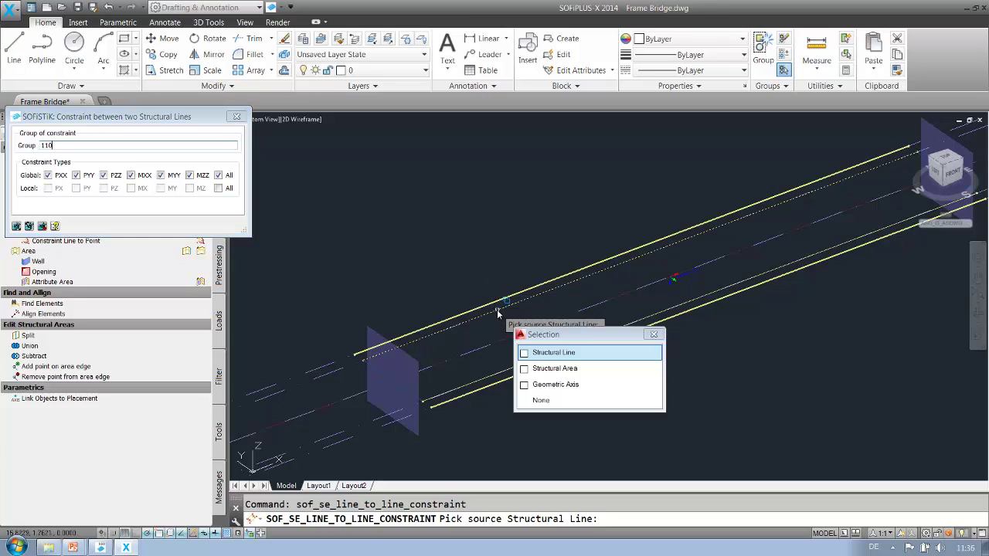
pyautogui.click(495, 306)
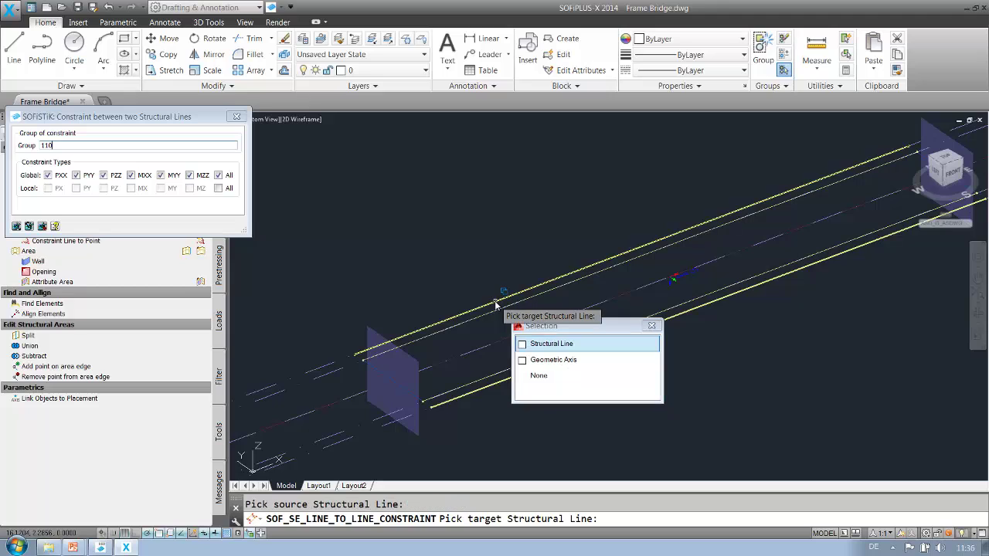
pyautogui.click(529, 347)
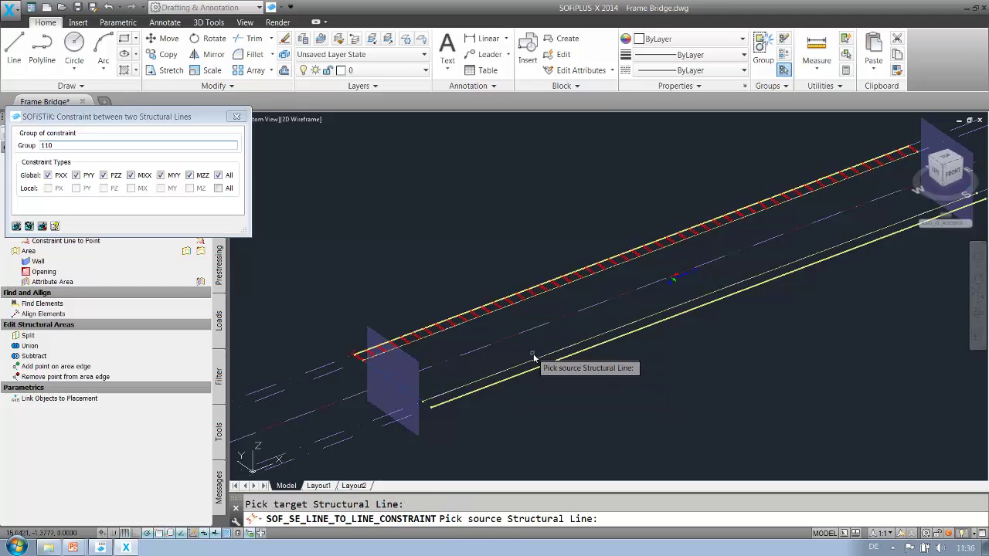
# Constrain the inner structural line at y = -1.75 to its adjacent girder line and end the constraint command.
pyautogui.click(541, 352)
pyautogui.click(564, 402)
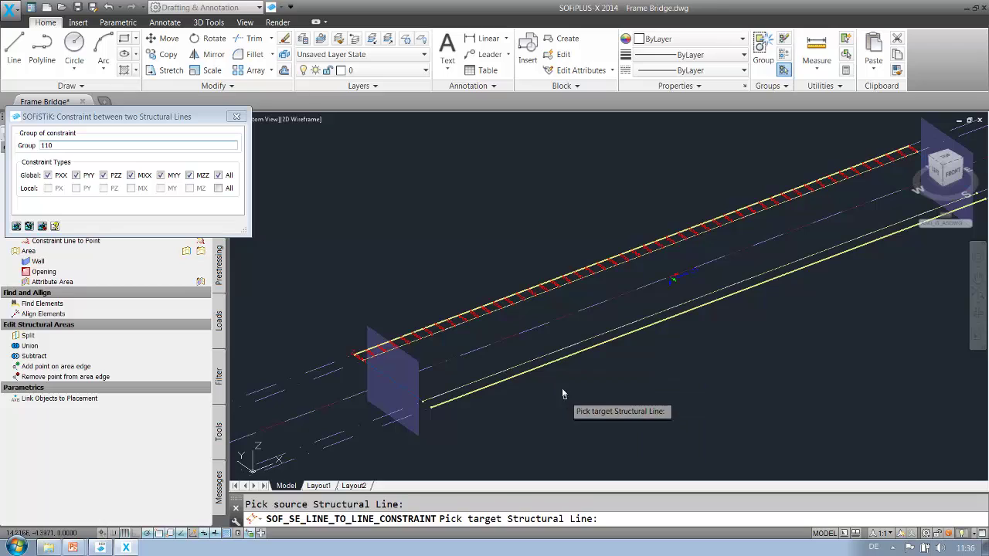
pyautogui.click(564, 351)
pyautogui.click(583, 401)
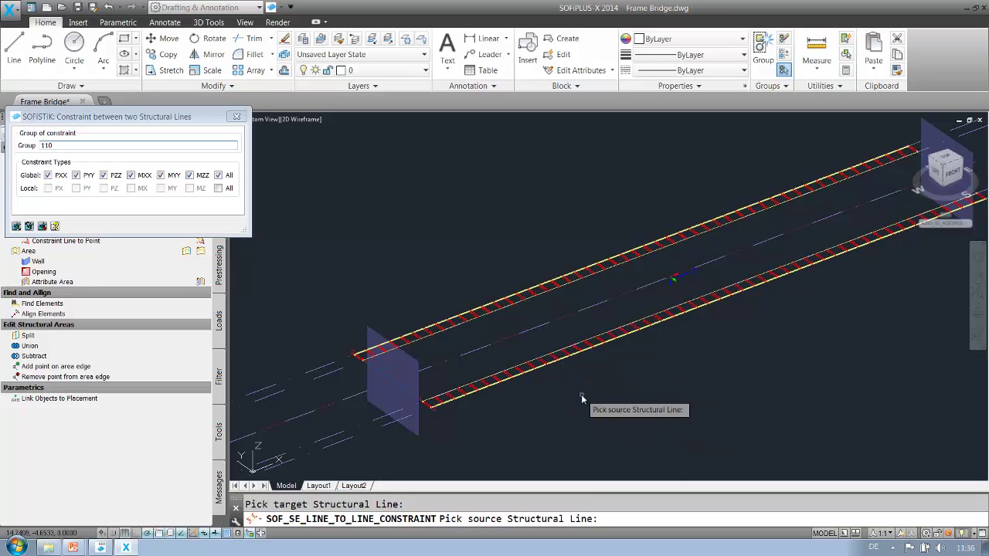
pyautogui.scroll(-4, 417, 395)
pyautogui.scroll(3, 417, 397)
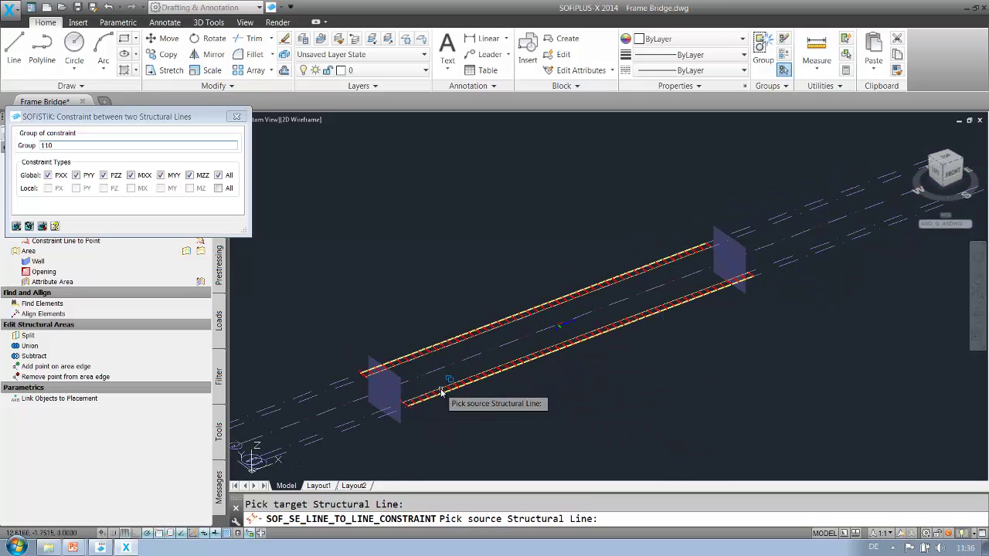
pyautogui.press('Escape')
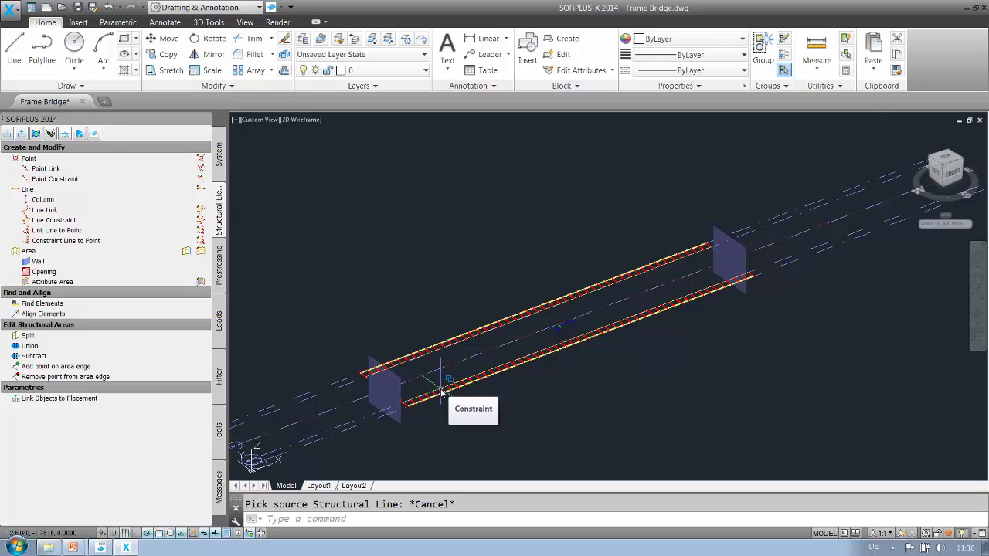
# Export the entire system with automatic mesh density and inspect the bridge from several angles in the SOFiSTiK Structural Desktop Animator.
pyautogui.click(20, 133)
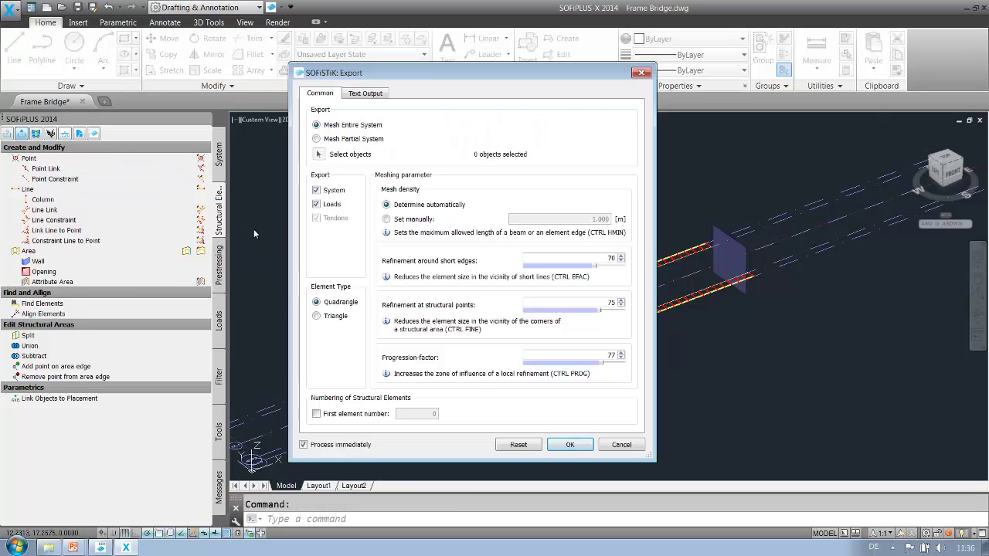
pyautogui.click(576, 445)
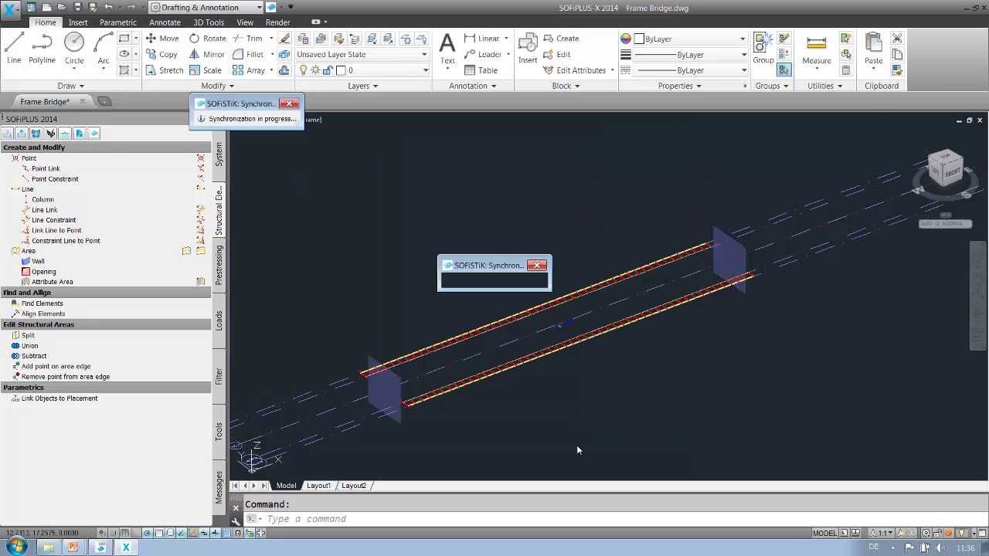
pyautogui.click(101, 547)
pyautogui.moveTo(660, 332); pyautogui.dragTo(726, 299)
pyautogui.moveTo(659, 257); pyautogui.dragTo(689, 251)
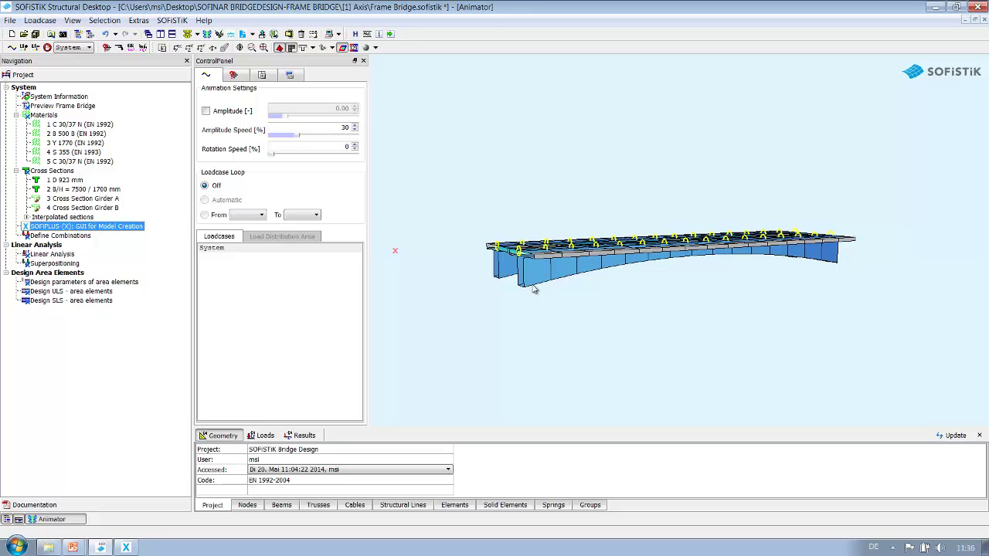
pyautogui.moveTo(669, 263); pyautogui.dragTo(721, 351)
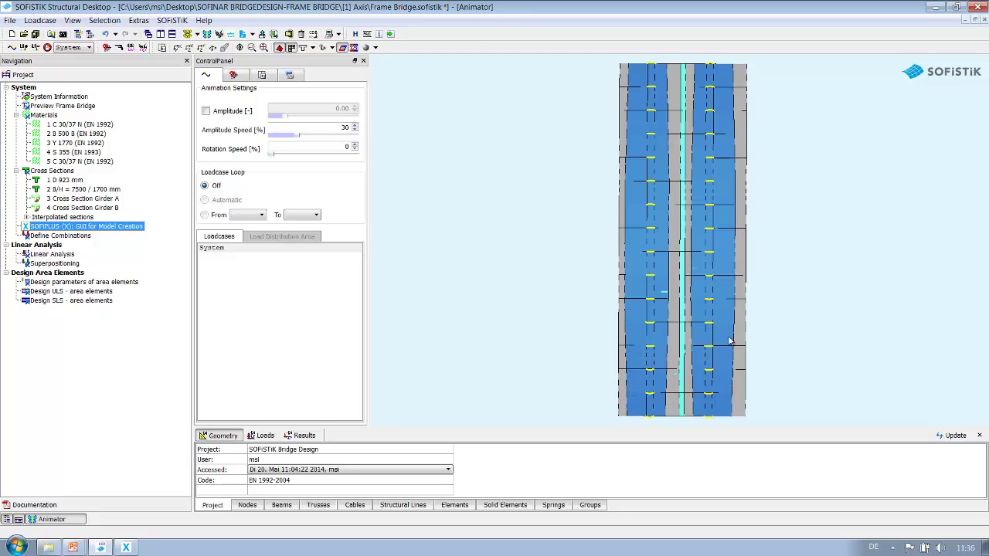
pyautogui.moveTo(845, 347); pyautogui.dragTo(795, 273)
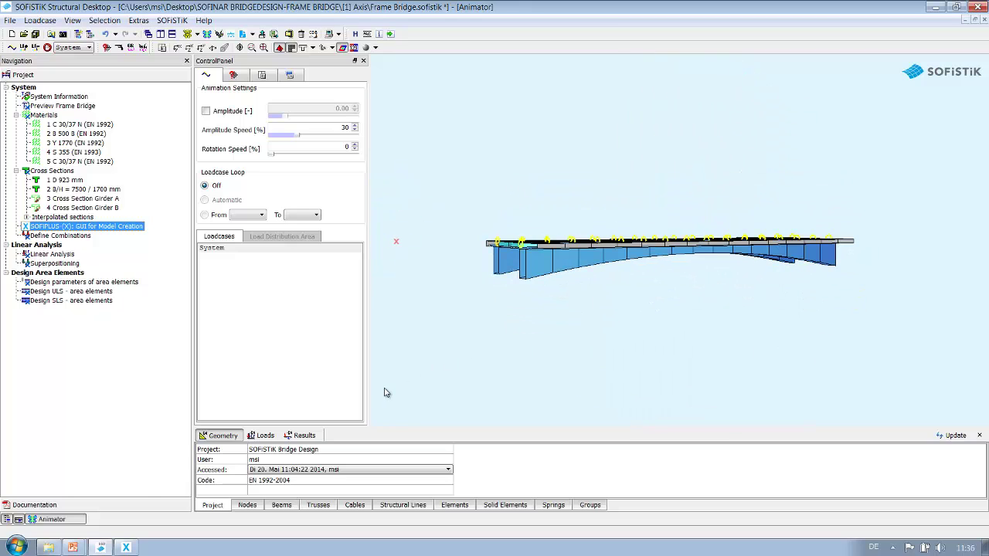
# Switch back to SOFiPLUS-X and open the placement P1 at station 10 in the Cross Members Editor.
pyautogui.click(126, 548)
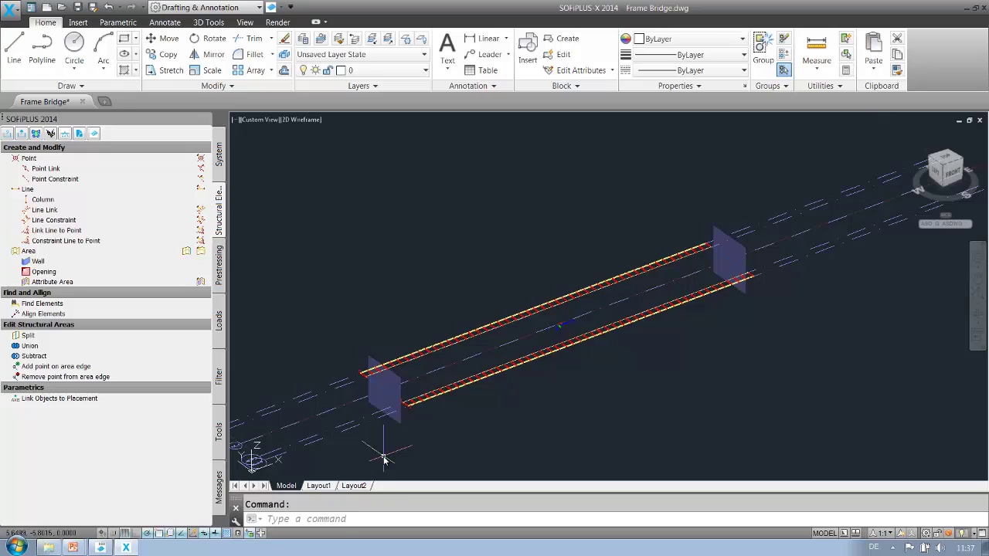
pyautogui.doubleClick(394, 375)
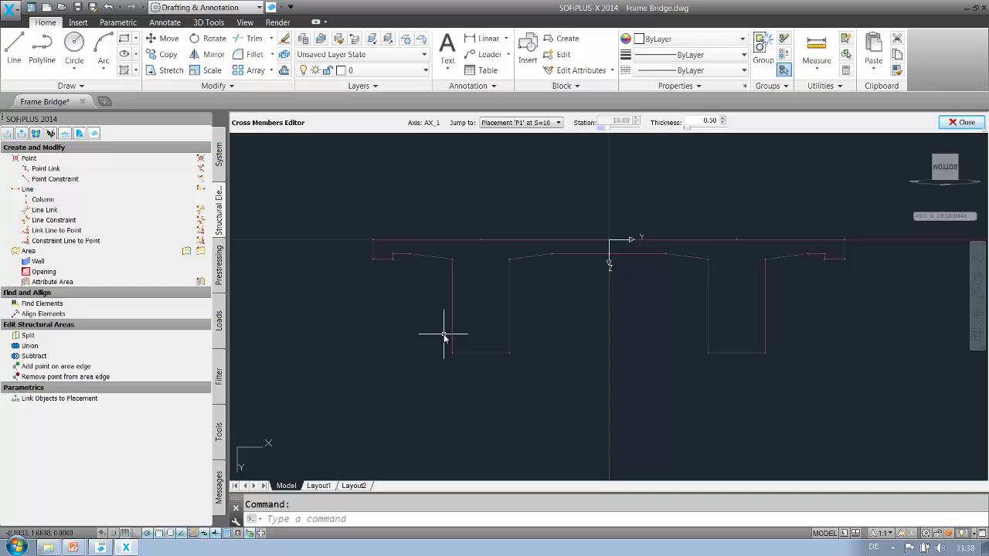
pyautogui.scroll(-4, 444, 336)
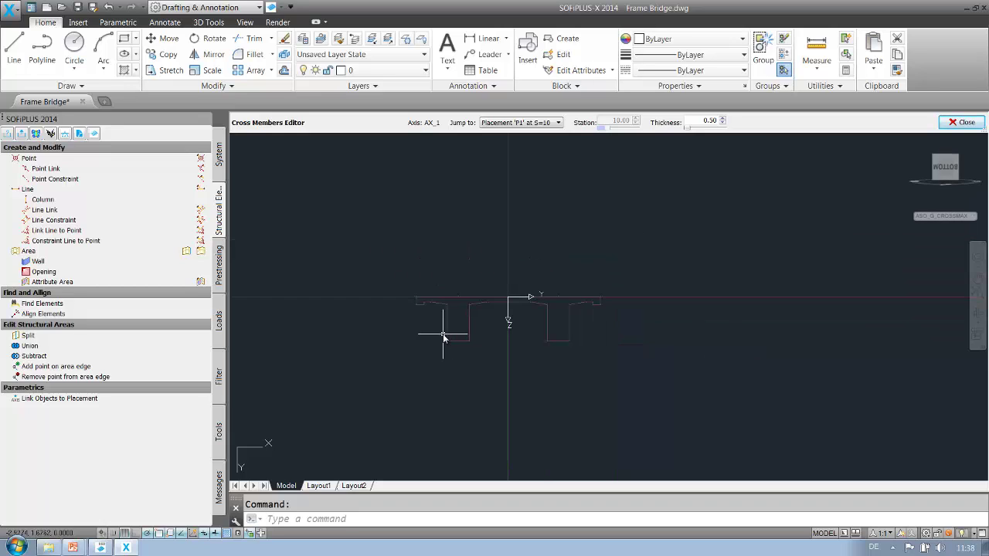
pyautogui.moveTo(443, 336); pyautogui.dragTo(481, 320, button='middle')
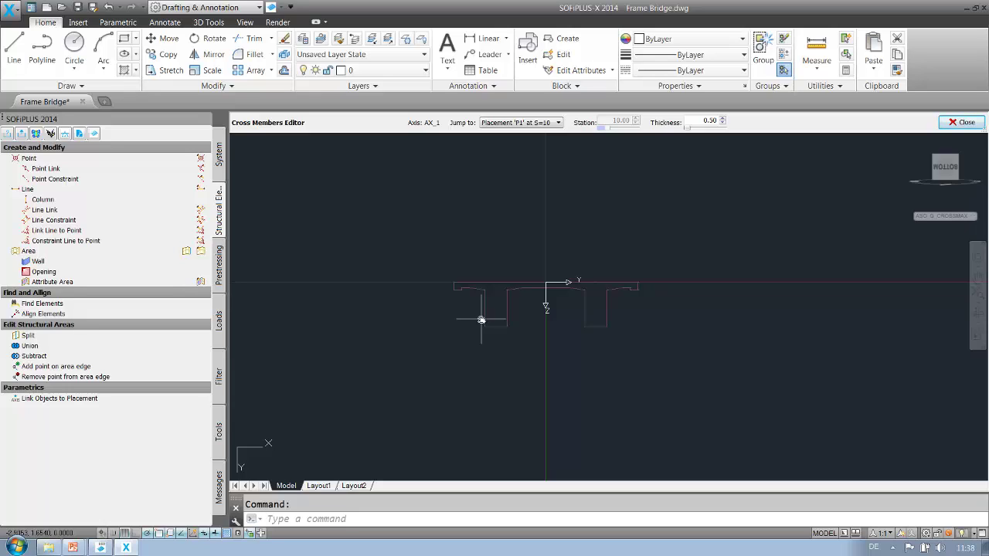
# Start a new structural line for the cross member and set its group to 10.
pyautogui.click(94, 191)
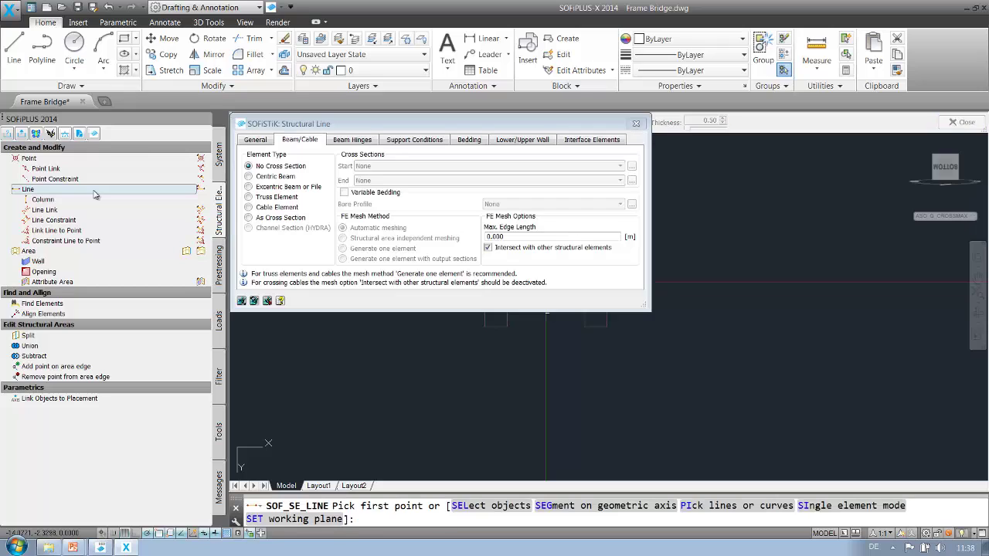
pyautogui.click(254, 140)
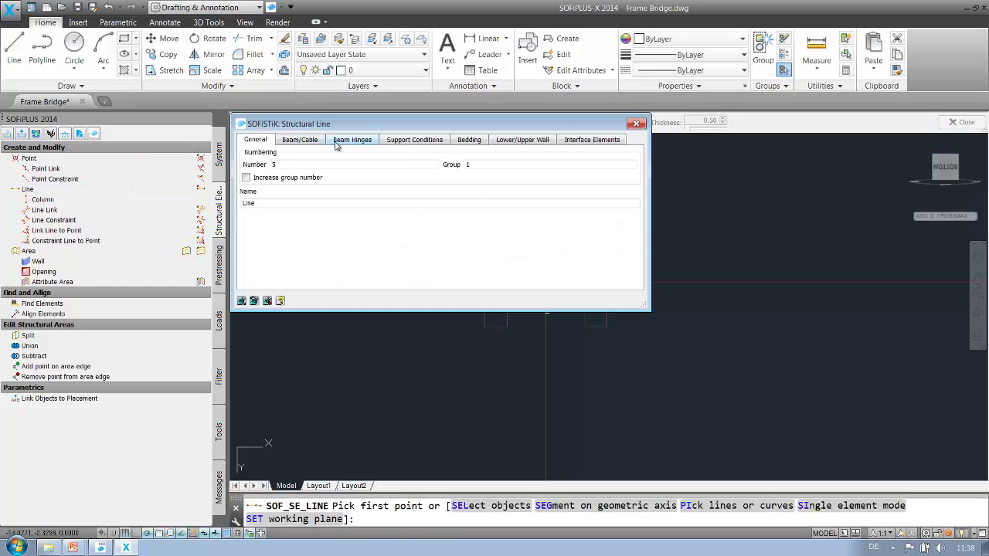
pyautogui.click(294, 140)
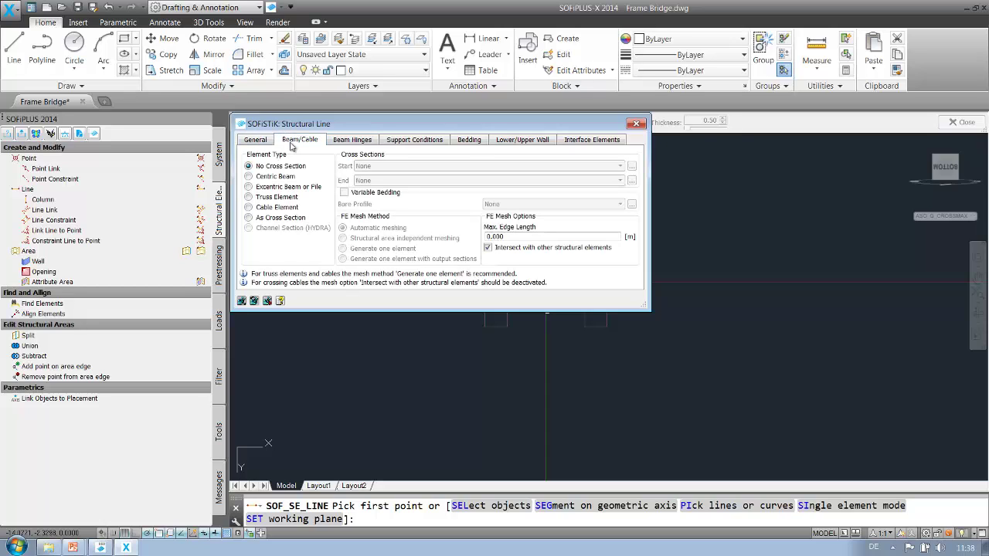
pyautogui.click(256, 140)
pyautogui.click(497, 163)
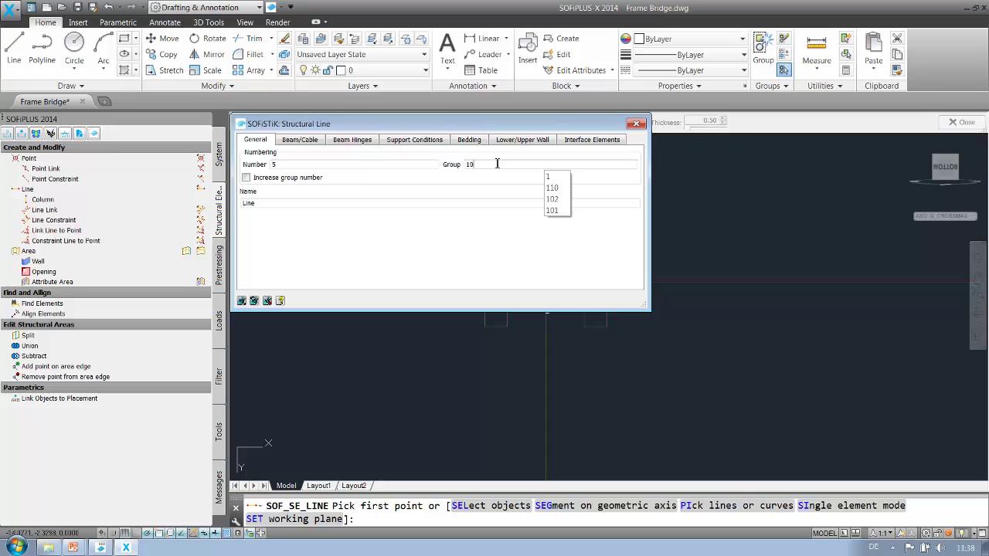
# Define the line as a centric beam with cross section 2 B/H = 7500 / 1700 mm.
pyautogui.click(302, 139)
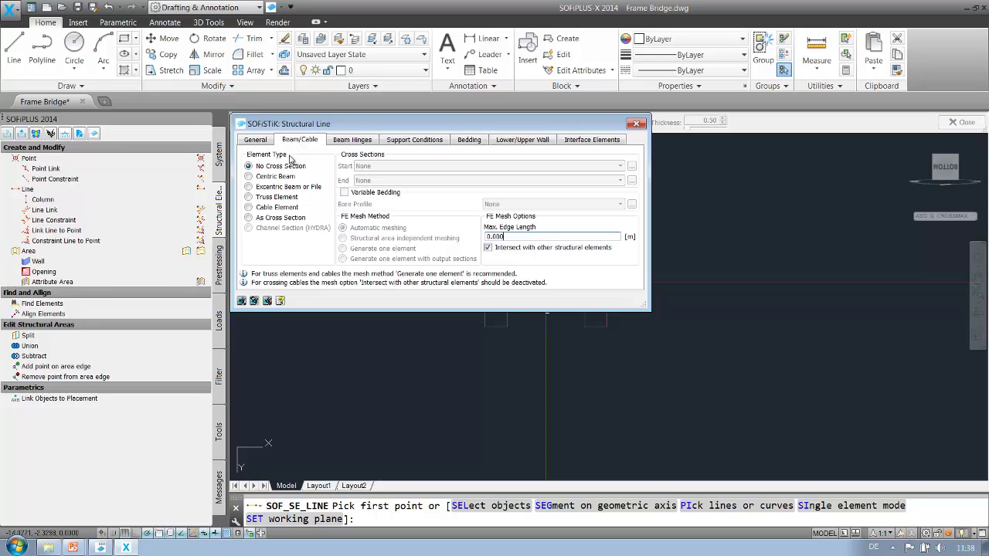
pyautogui.click(248, 177)
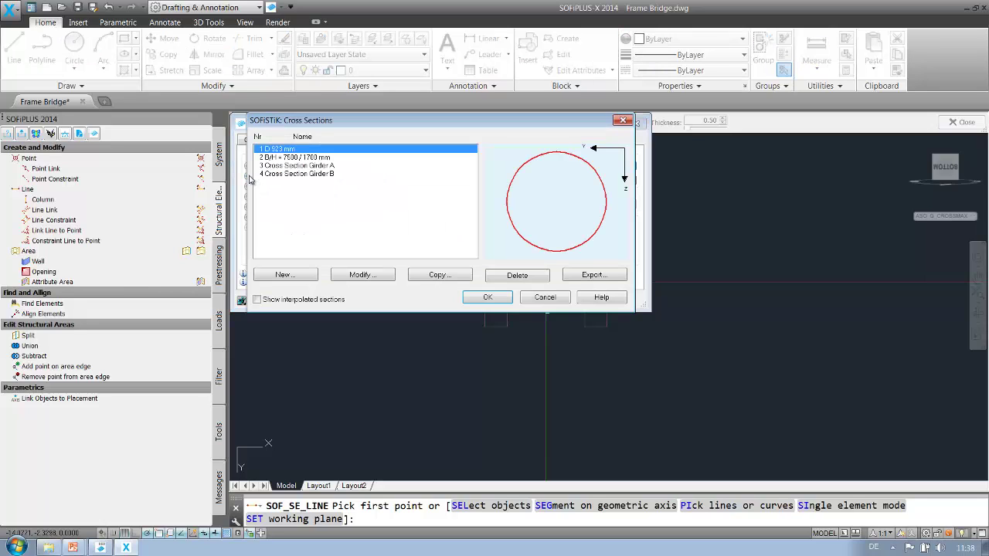
pyautogui.click(293, 158)
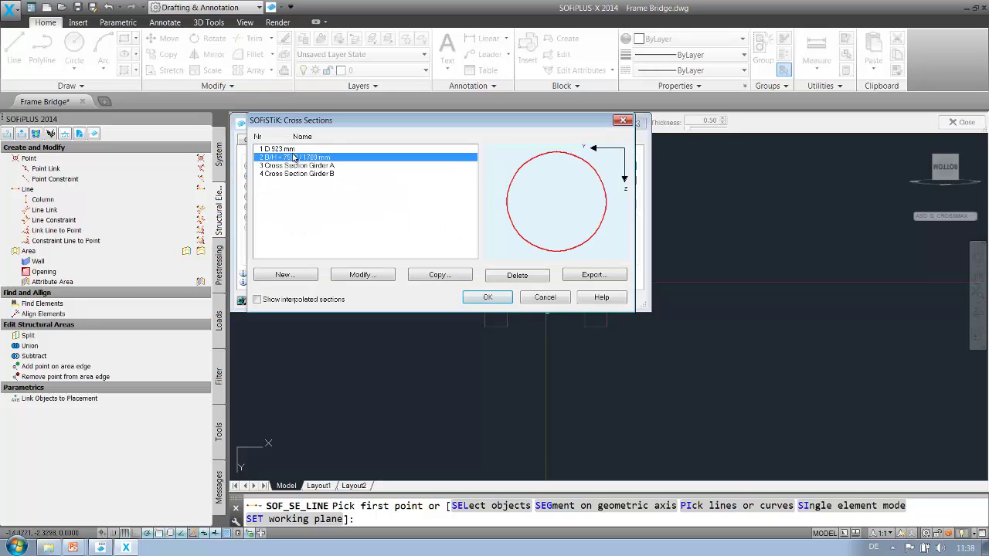
pyautogui.click(487, 297)
# Set the beam's maximum FE mesh edge length to 0.50 m.
pyautogui.click(532, 236)
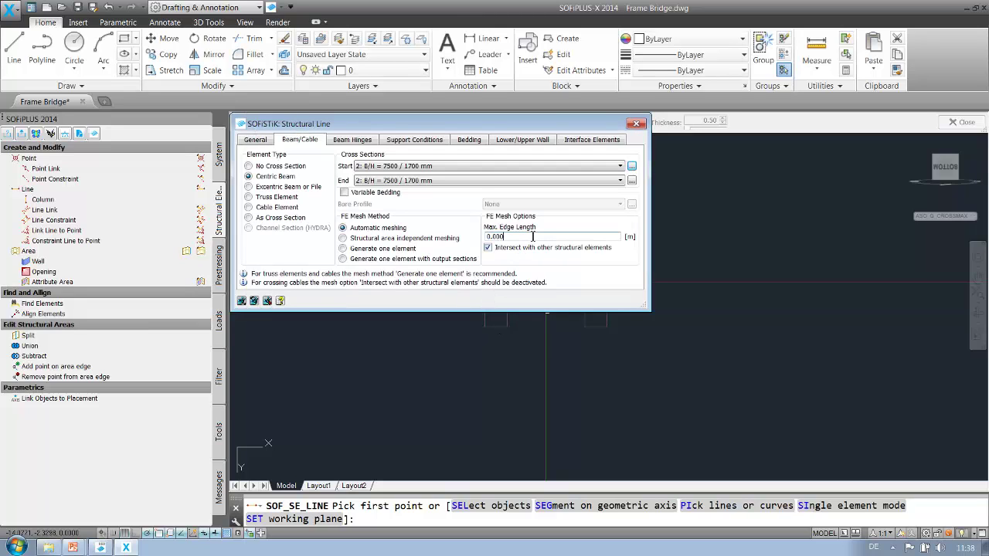
pyautogui.press('BackSpace')
pyautogui.press('BackSpace')
pyautogui.press('BackSpace')
pyautogui.press('BackSpace')
pyautogui.press('BackSpace')
pyautogui.write('50')
pyautogui.press('BackSpace')
pyautogui.press('BackSpace')
pyautogui.write('0,50')
# Add two bedding entries to the structural line and set the direction of both to Global X.
pyautogui.click(471, 142)
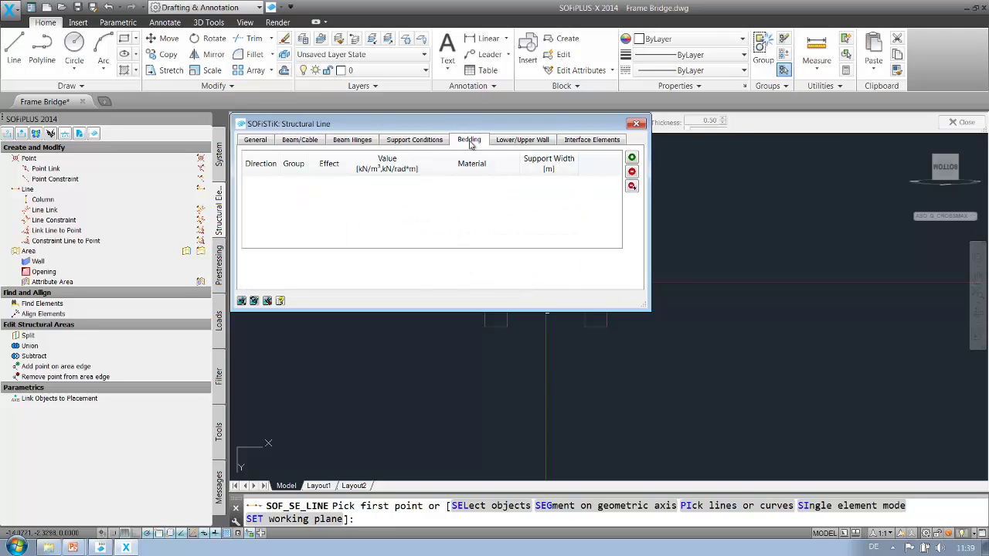
pyautogui.click(632, 159)
pyautogui.click(632, 158)
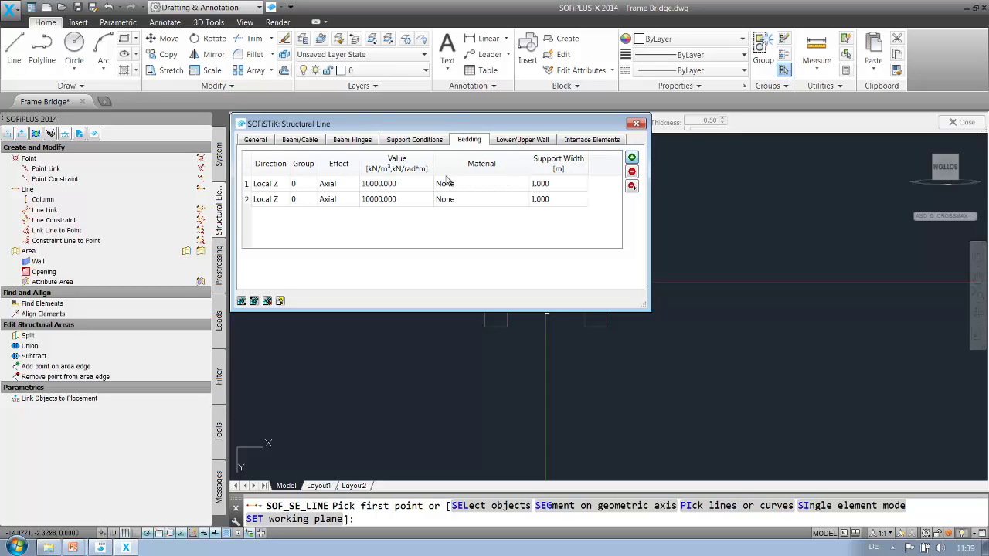
pyautogui.click(276, 186)
pyautogui.click(276, 186)
pyautogui.click(276, 186)
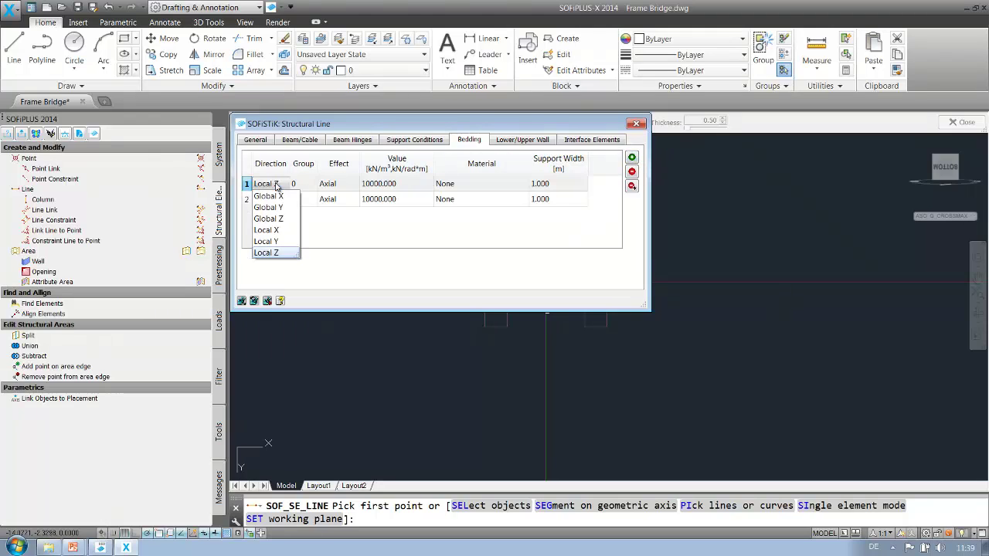
pyautogui.click(275, 194)
pyautogui.click(276, 199)
pyautogui.click(276, 198)
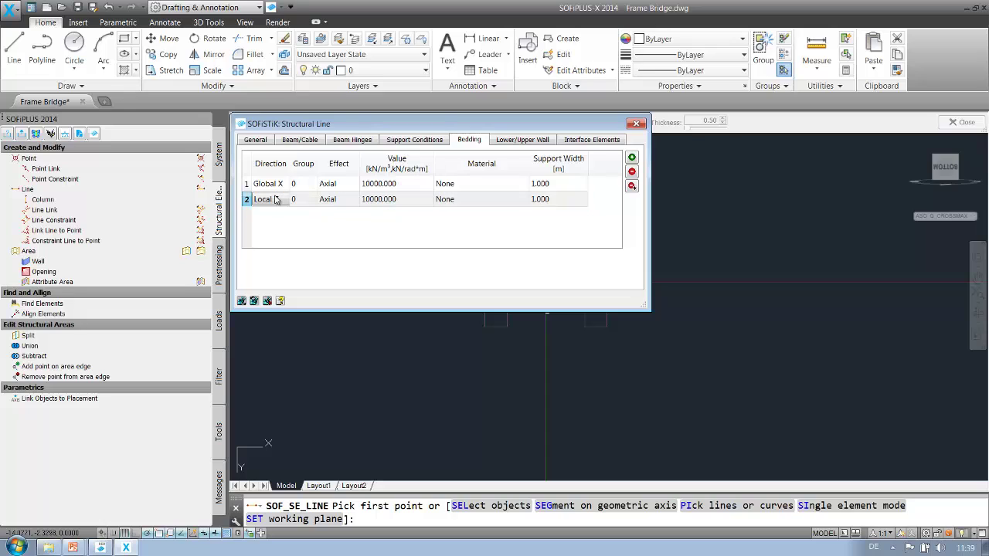
pyautogui.click(276, 199)
pyautogui.click(267, 210)
# Assign the first bedding entry to group 11 and the second to group 12.
pyautogui.doubleClick(301, 184)
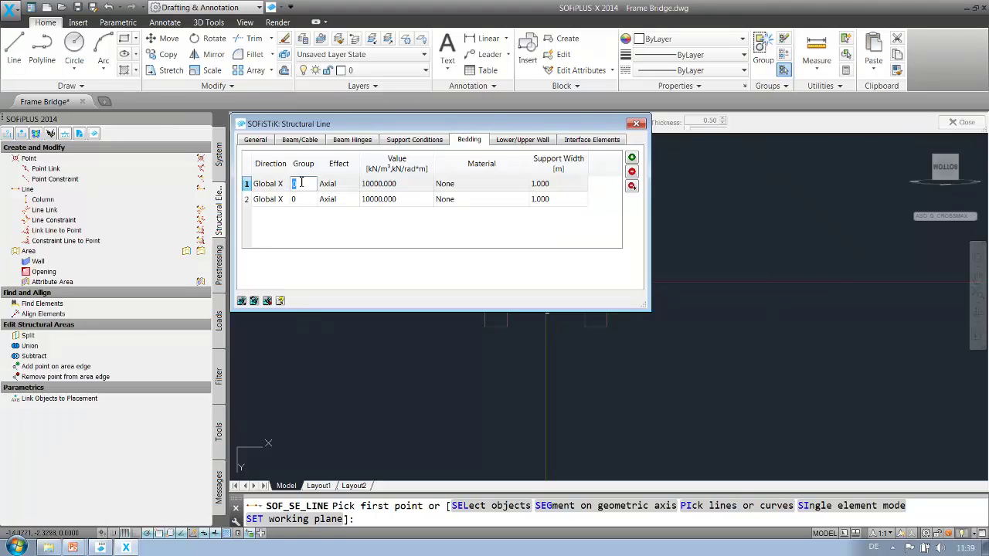
pyautogui.write('11')
pyautogui.click(308, 200)
pyautogui.click(308, 199)
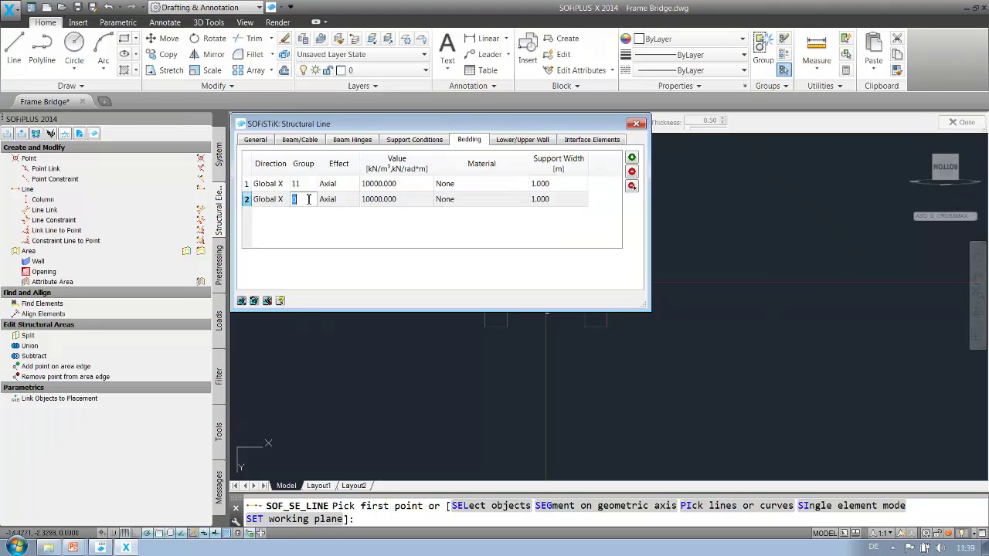
pyautogui.write('12')
# Set the axial bedding values to 174000 for group 11 and 262000 for group 12.
pyautogui.doubleClick(377, 183)
pyautogui.write('1')
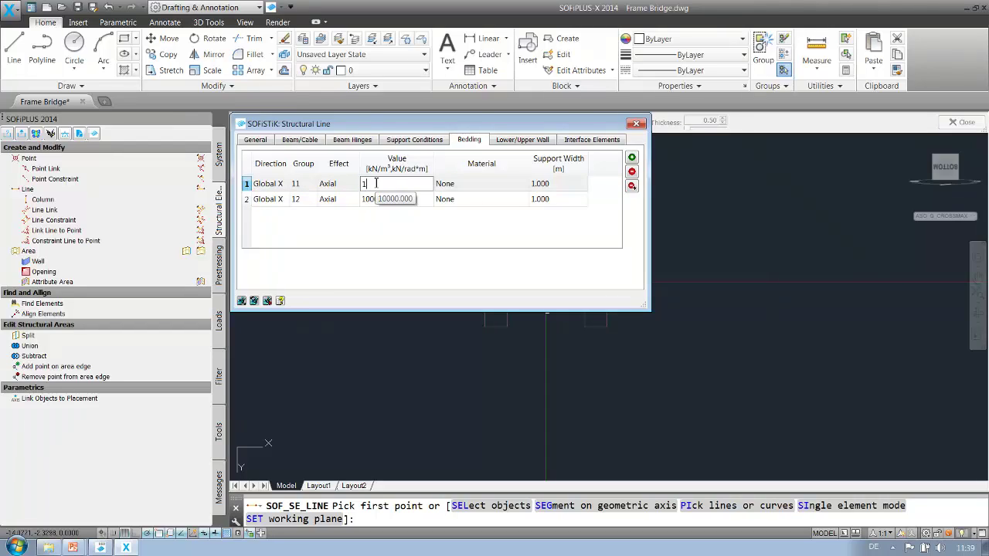
pyautogui.write('74000')
pyautogui.click(373, 201)
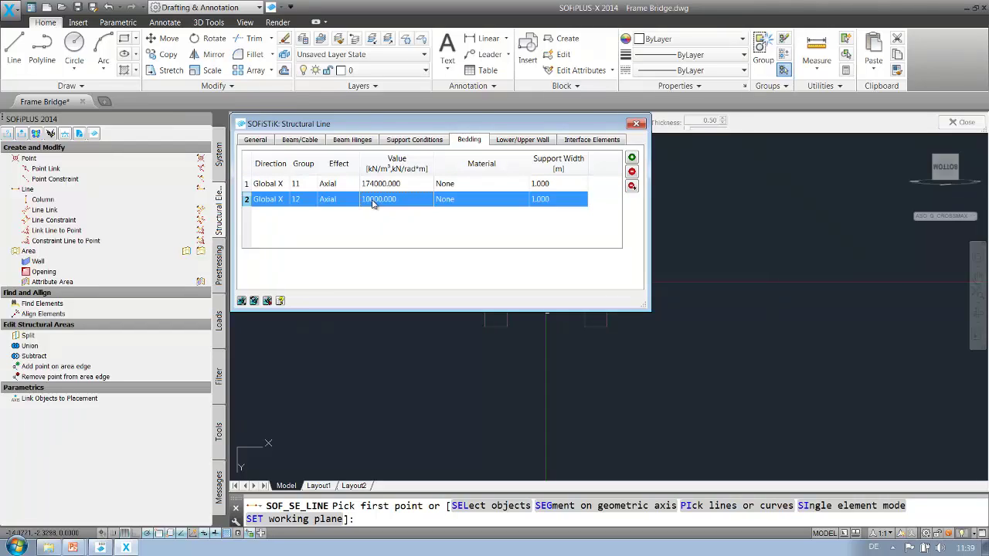
pyautogui.click(373, 200)
pyautogui.write('262000')
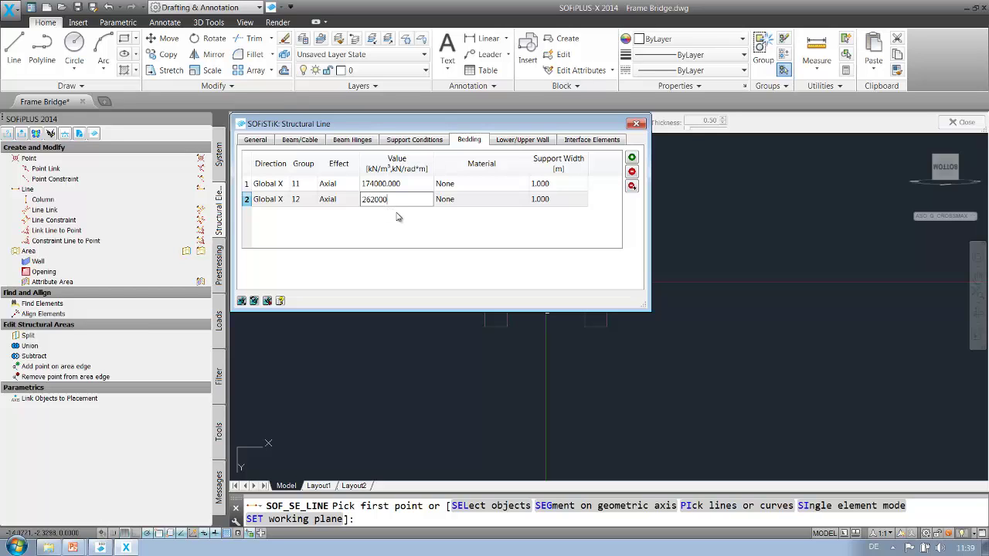
pyautogui.press('Return')
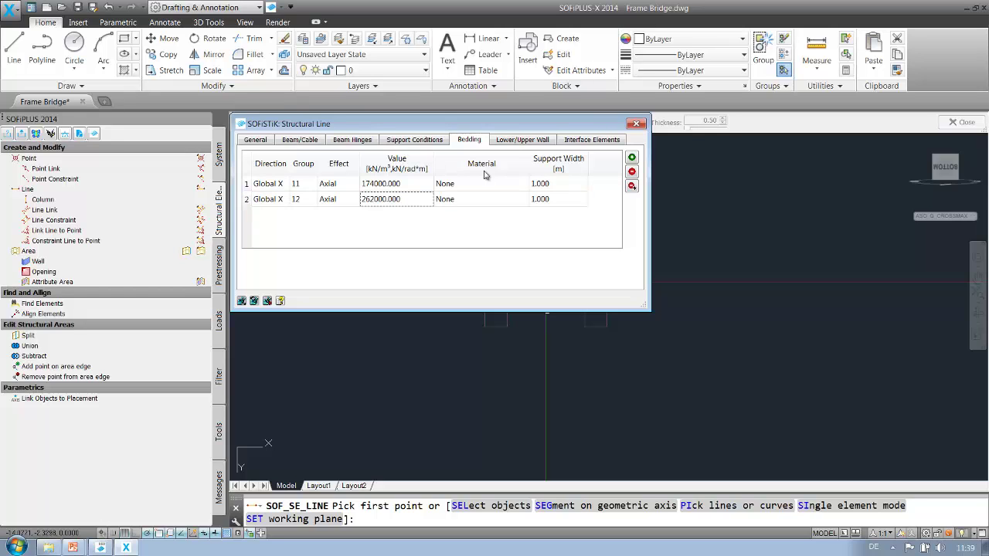
# Draw the abutment line from the axis origin down to the 0.89 m point and continue it another 4.11 m vertically.
pyautogui.moveTo(523, 126); pyautogui.dragTo(437, 197)
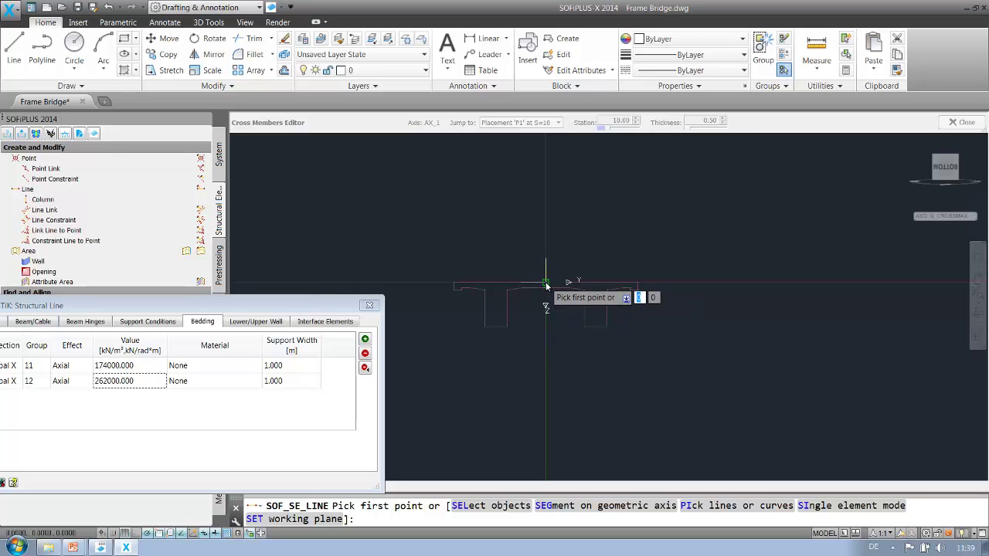
pyautogui.click(546, 283)
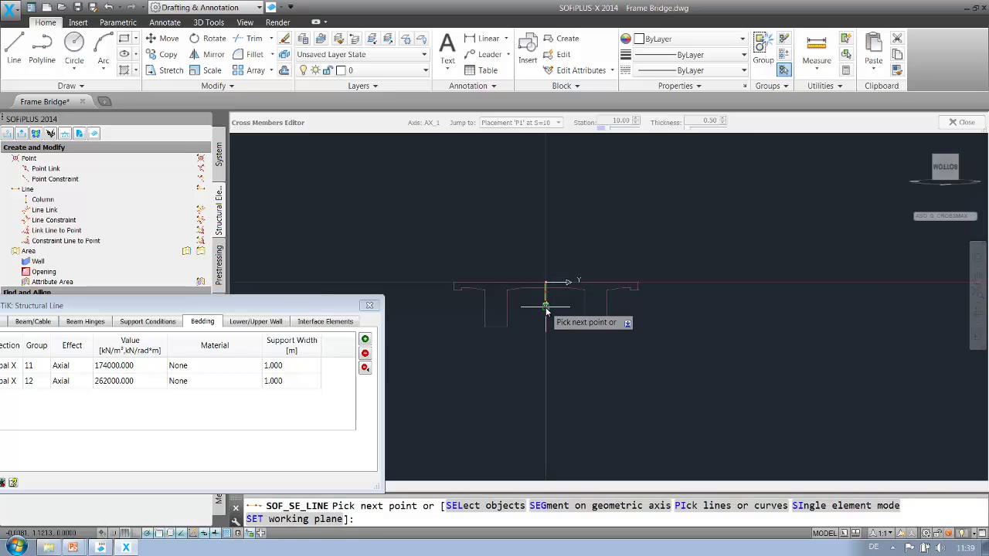
pyautogui.click(547, 309)
pyautogui.write('4')
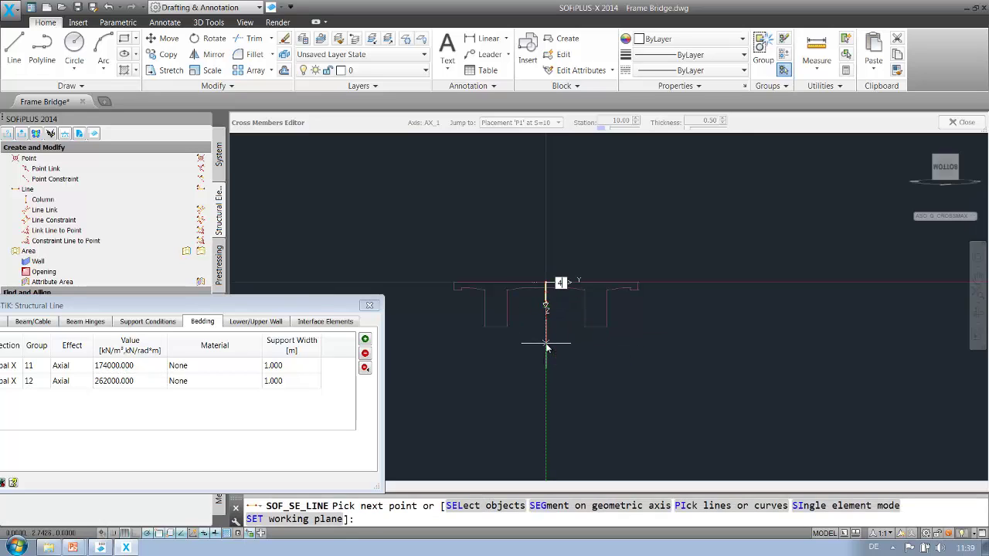
pyautogui.write('.11')
pyautogui.press('Return')
pyautogui.press('Escape')
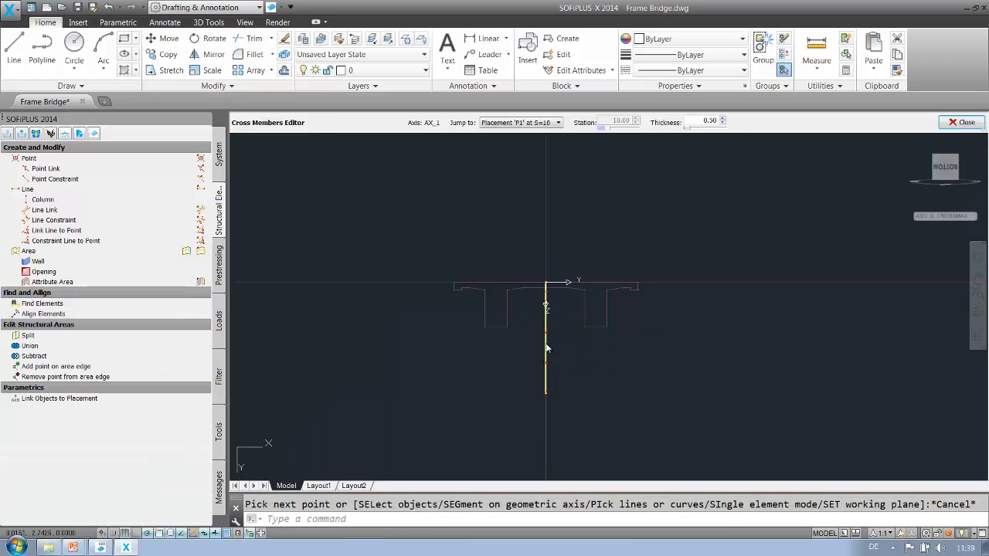
# Couple the abutment node at 0.89 m depth to both girder points at Y = ±2.25 m with point constraints in all global directions.
pyautogui.scroll(2, 557, 333)
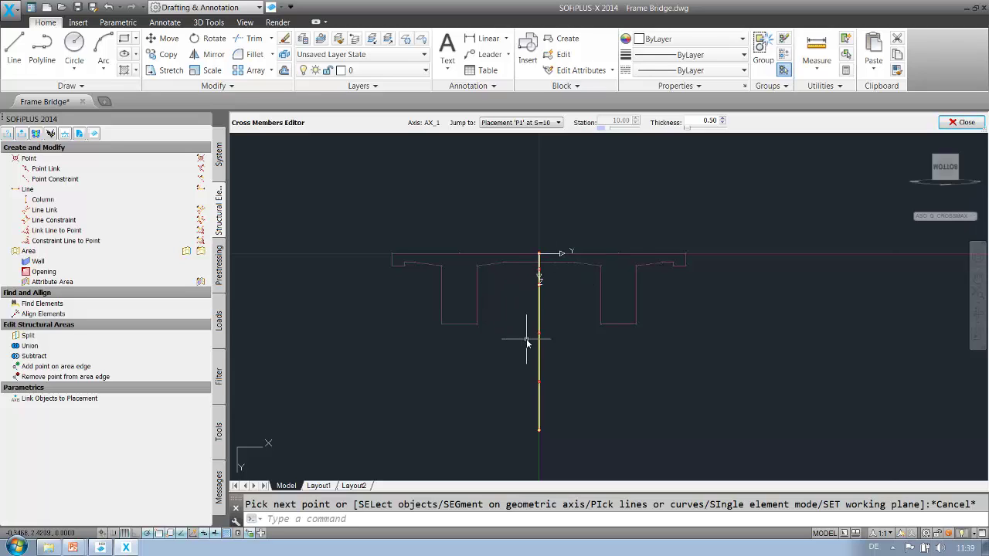
pyautogui.click(94, 181)
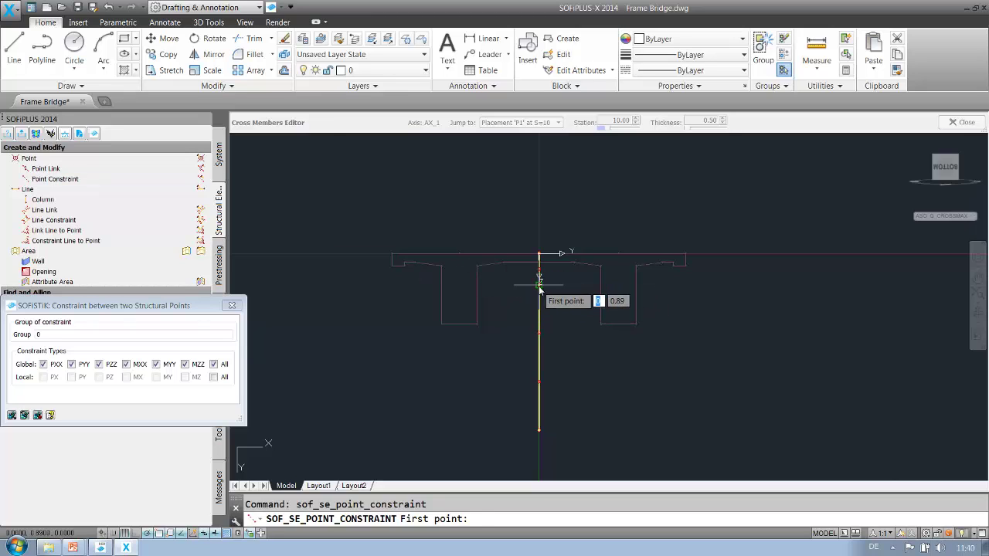
pyautogui.click(538, 255)
pyautogui.click(457, 254)
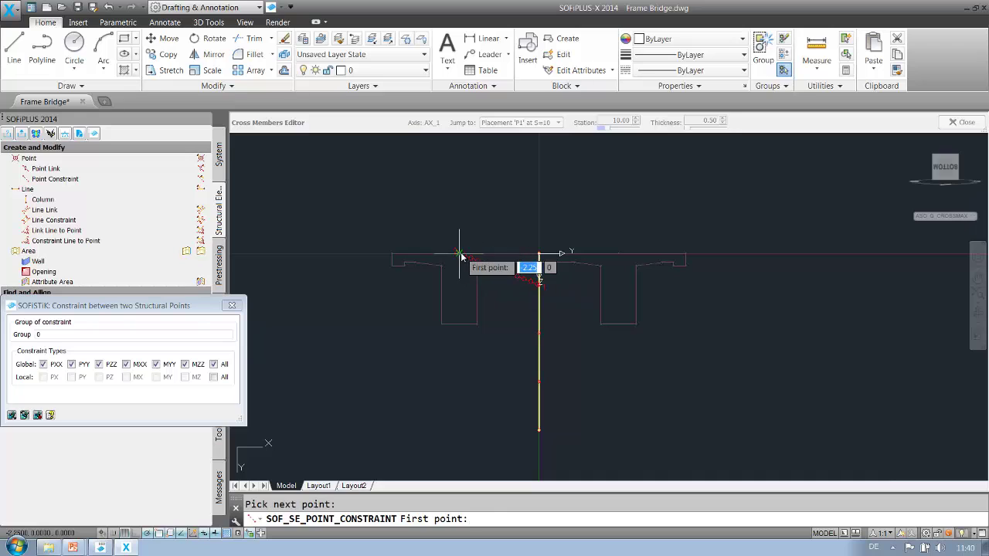
pyautogui.click(540, 286)
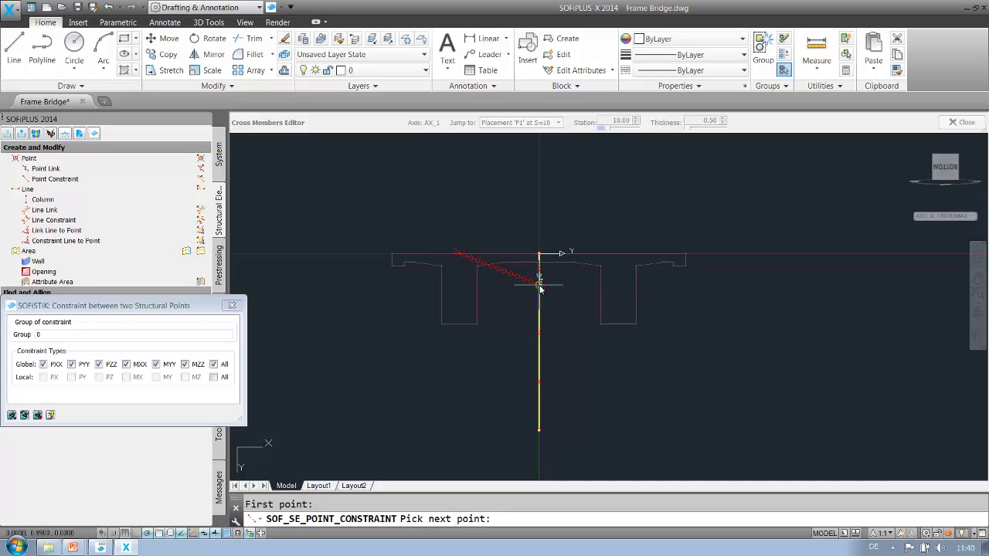
pyautogui.click(620, 256)
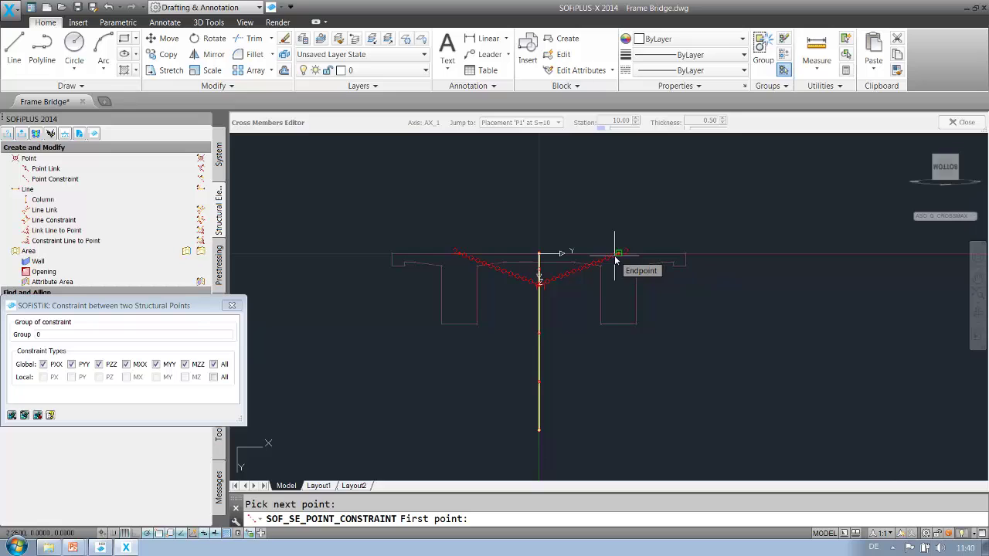
pyautogui.press('Escape')
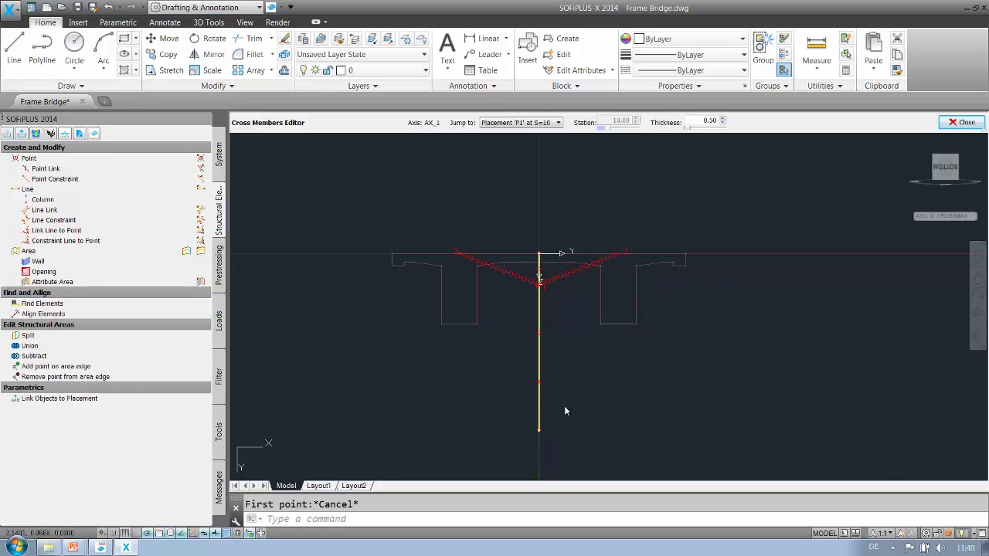
# Add a group 10 point constraint from the abutment line's lower end, 2.25 m horizontally in the negative Y direction.
pyautogui.scroll(-2, 567, 402)
pyautogui.moveTo(567, 404); pyautogui.dragTo(566, 329, button='middle')
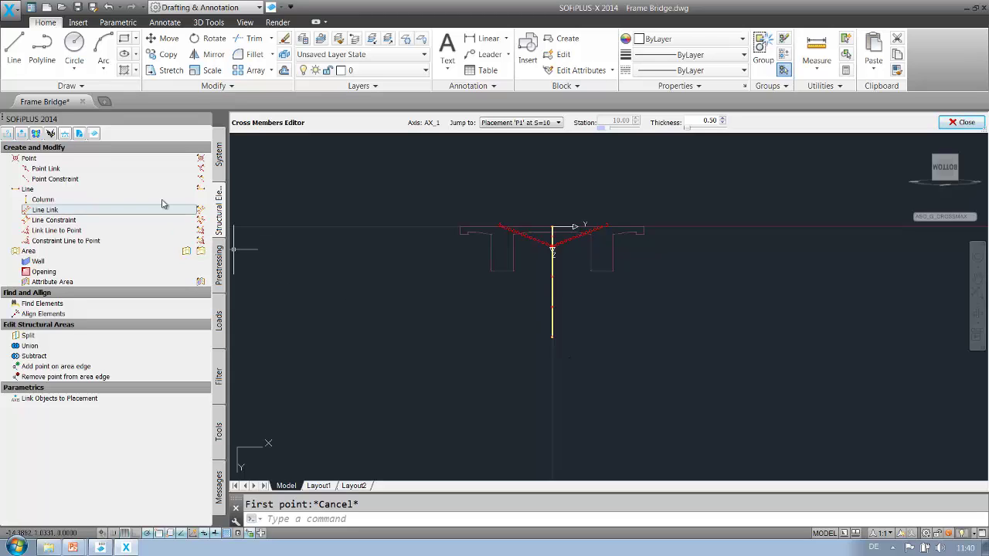
pyautogui.click(129, 181)
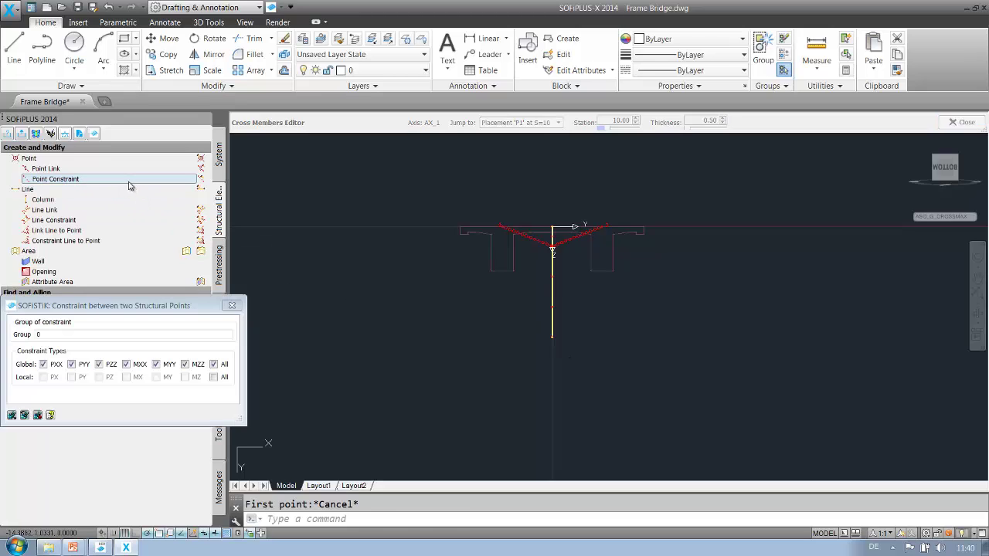
pyautogui.click(97, 335)
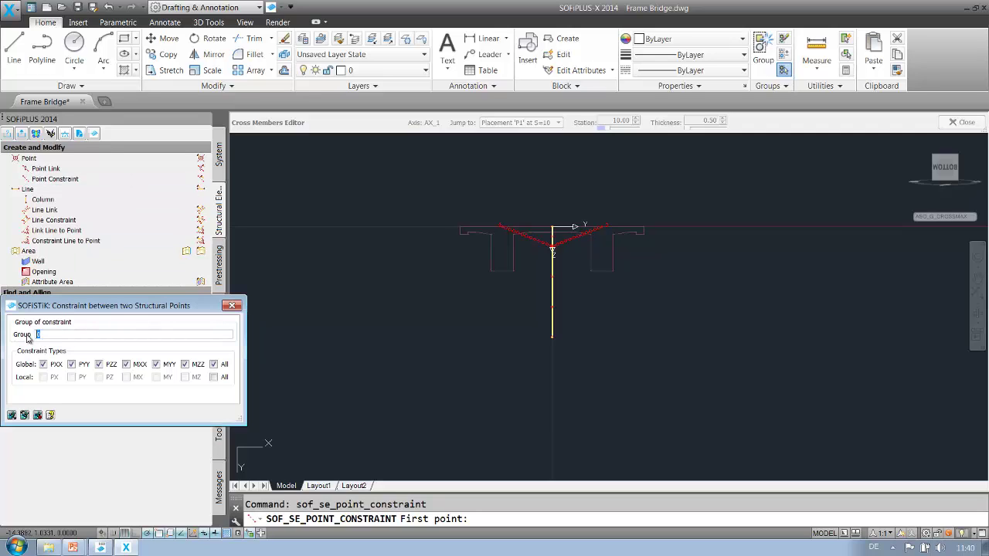
pyautogui.write('10')
pyautogui.click(553, 338)
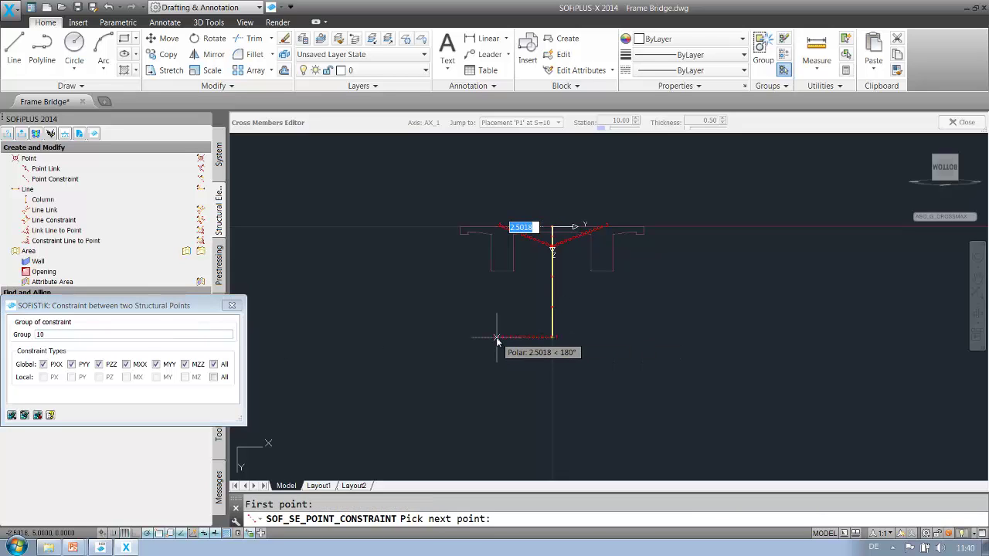
pyautogui.write('02')
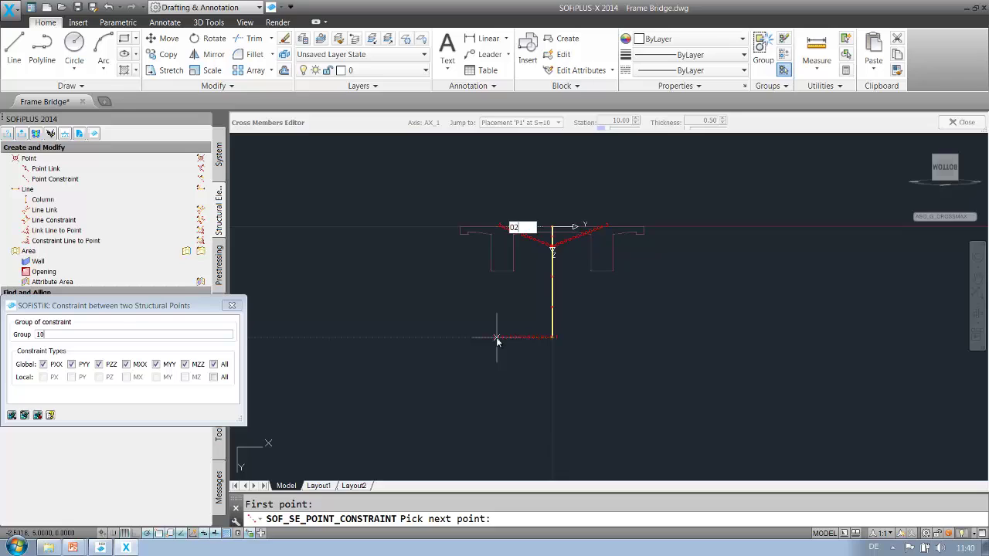
pyautogui.write('.25')
pyautogui.press('Return')
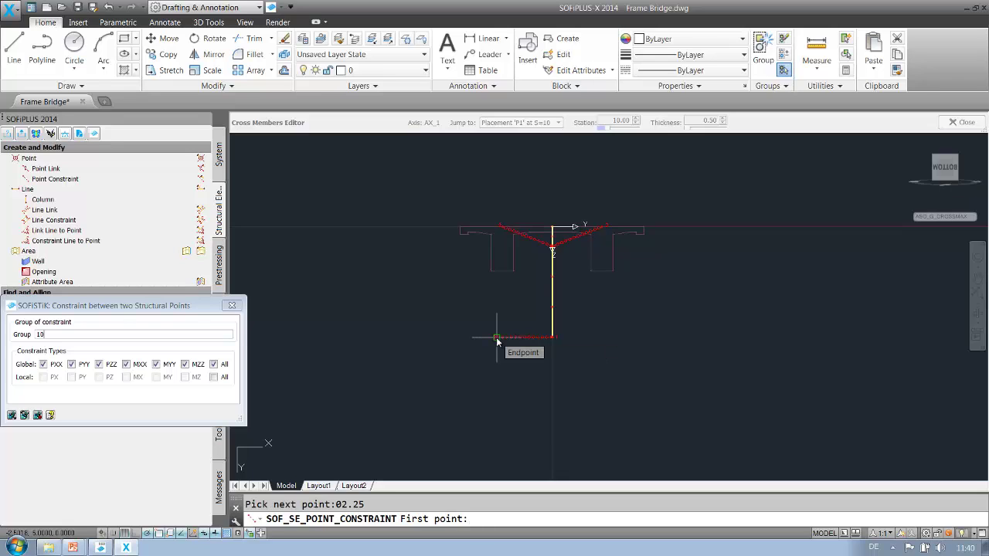
pyautogui.press('Escape')
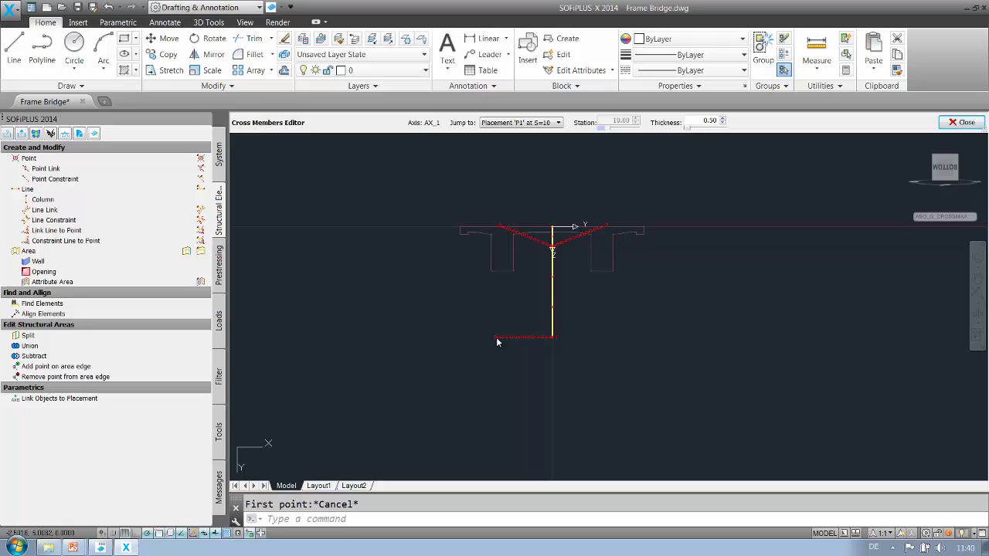
# Change the group of the two upper point constraints to the girders to 10.
pyautogui.click(202, 180)
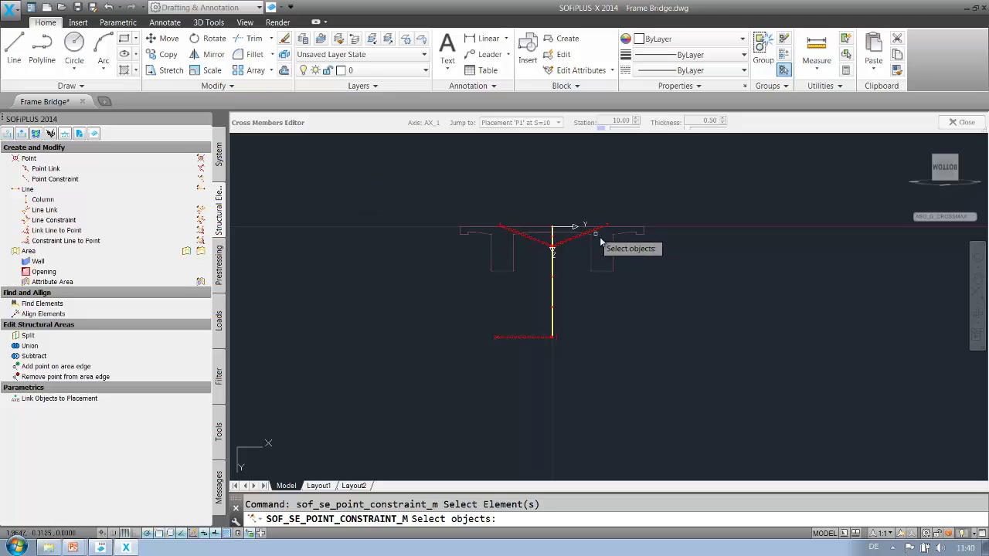
pyautogui.click(673, 268)
pyautogui.click(494, 212)
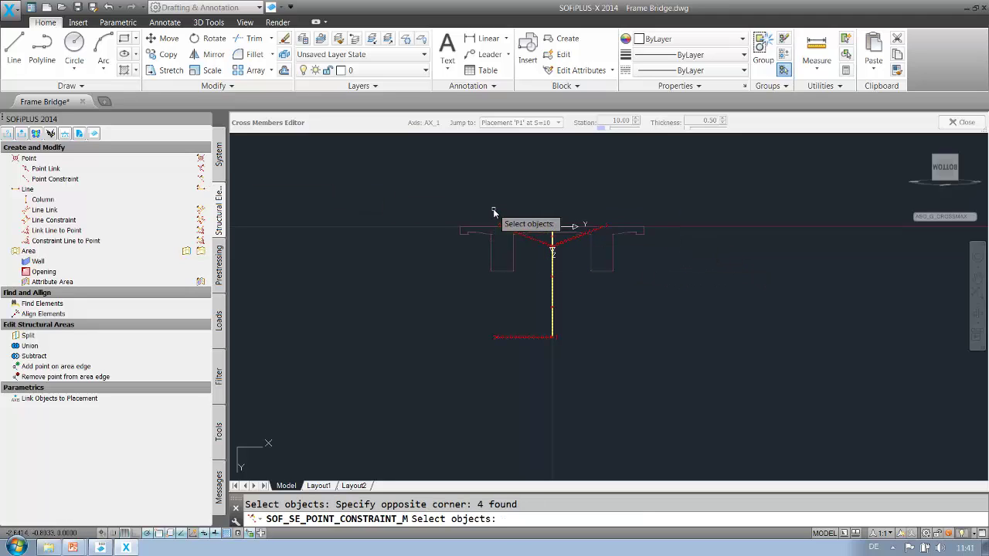
pyautogui.press('Return')
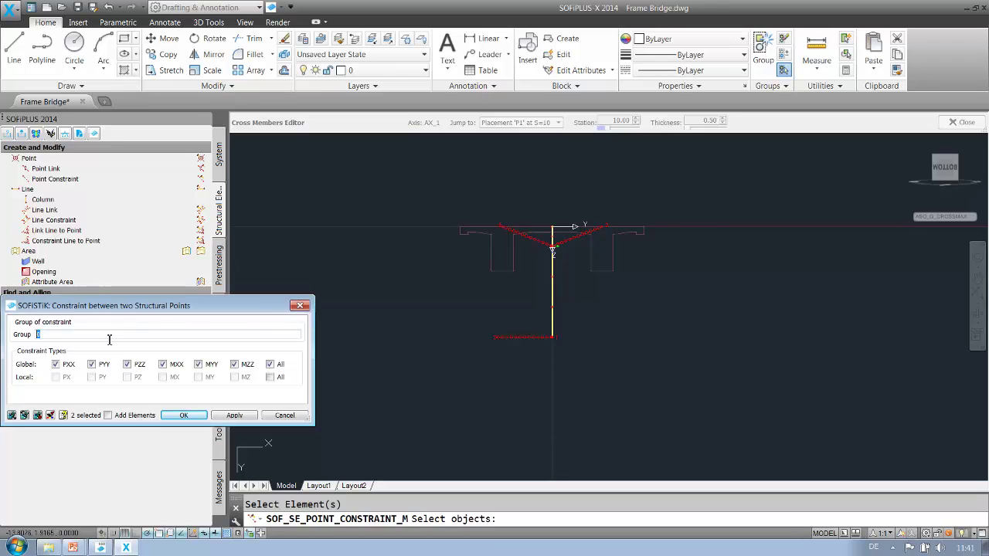
pyautogui.write('10')
pyautogui.click(184, 415)
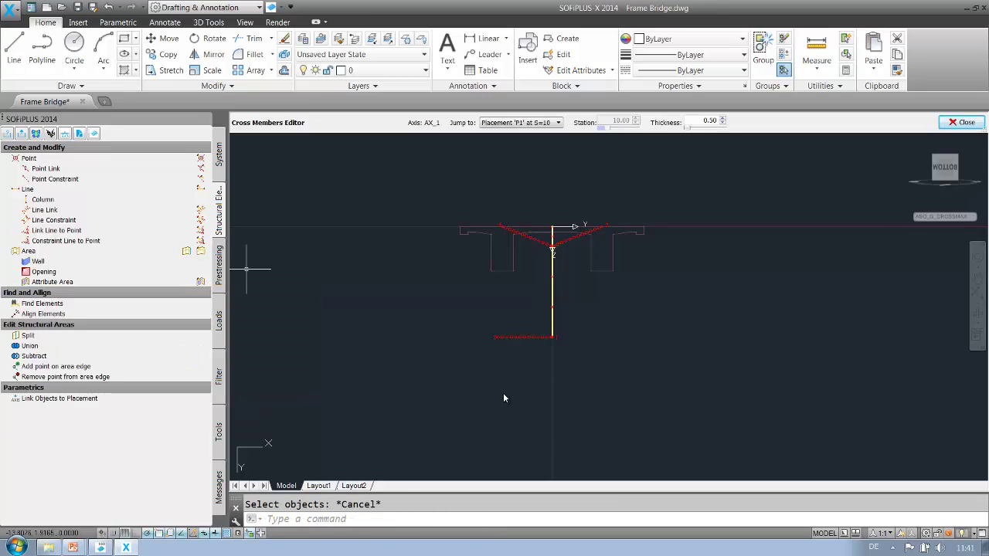
# Set up a new structural line as a centric beam with cross section 1: D 923 mm at start and end.
pyautogui.click(63, 191)
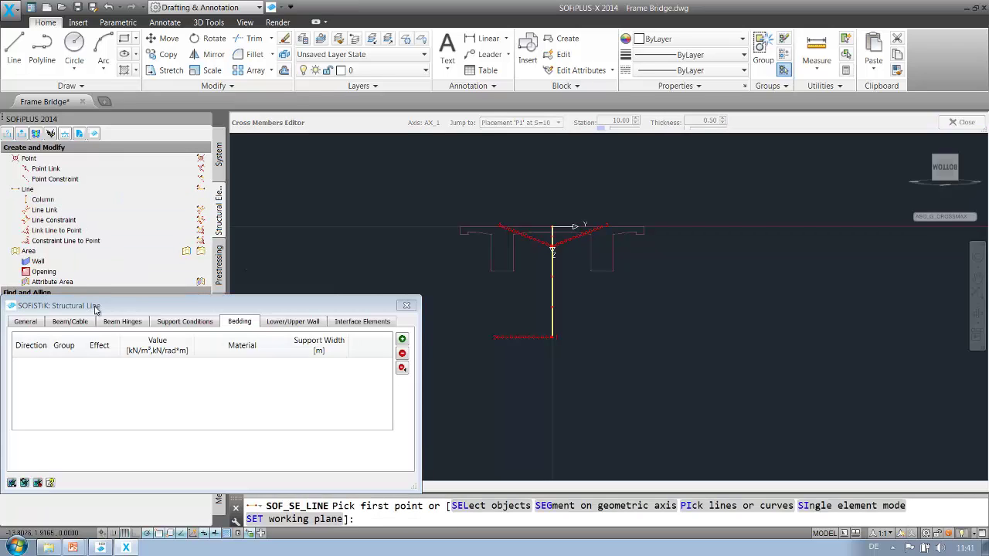
pyautogui.click(30, 322)
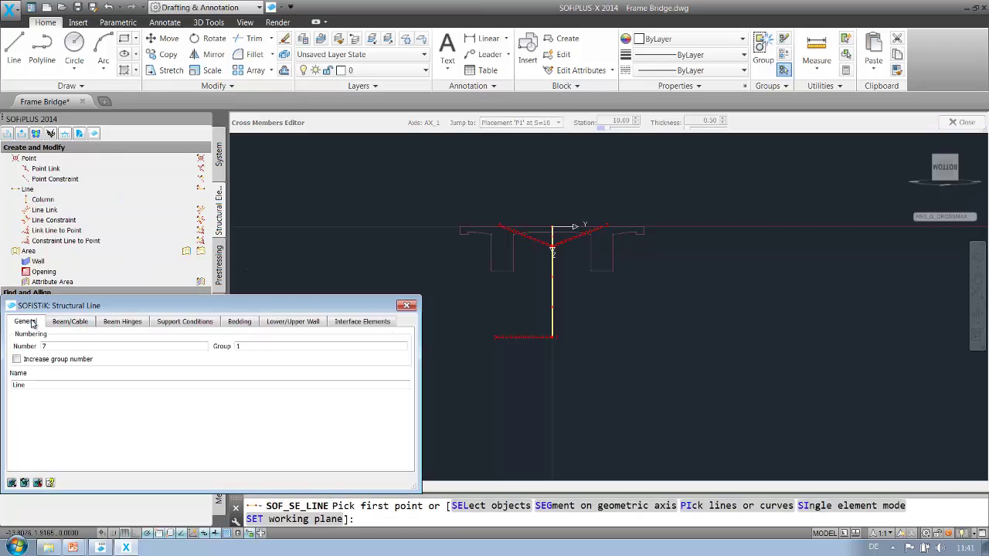
pyautogui.click(249, 345)
pyautogui.click(71, 321)
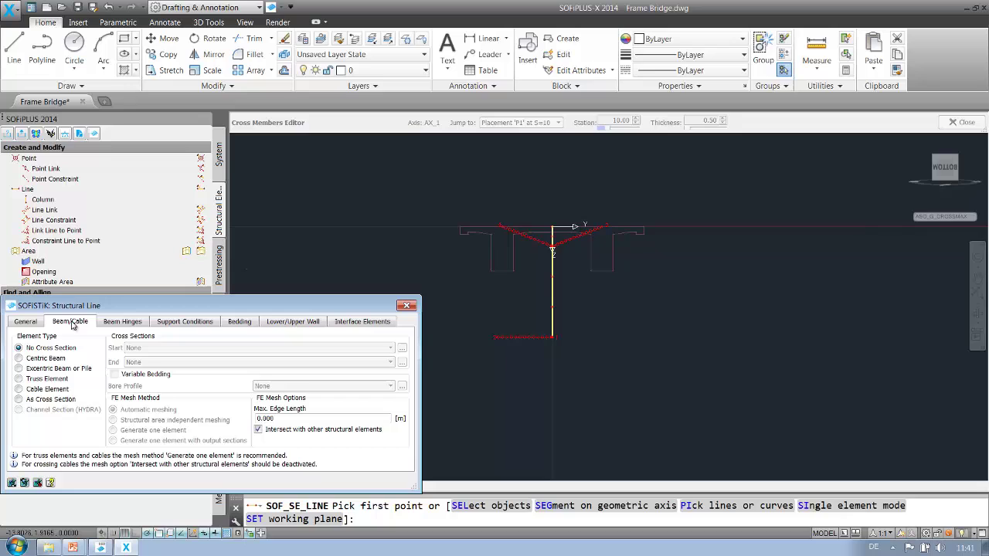
pyautogui.click(21, 361)
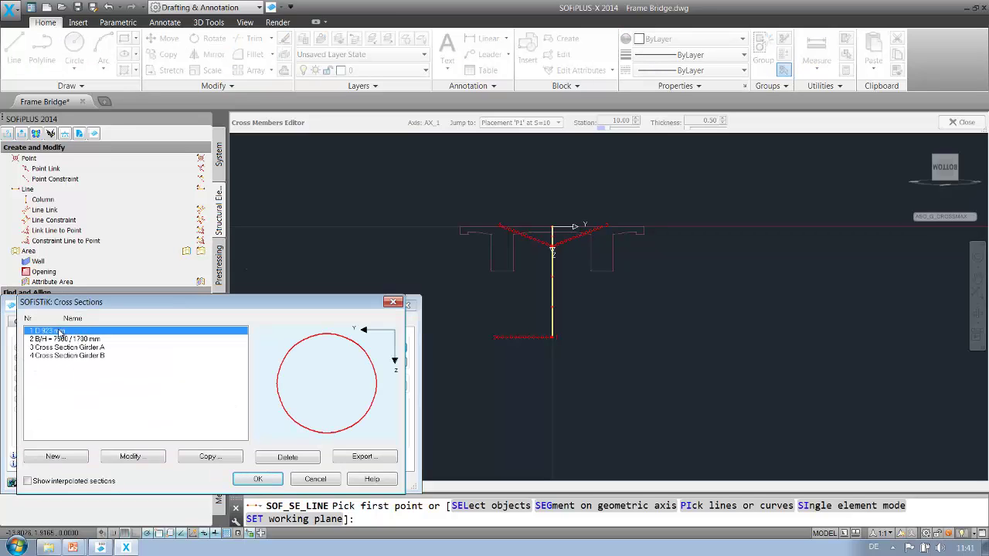
pyautogui.click(258, 479)
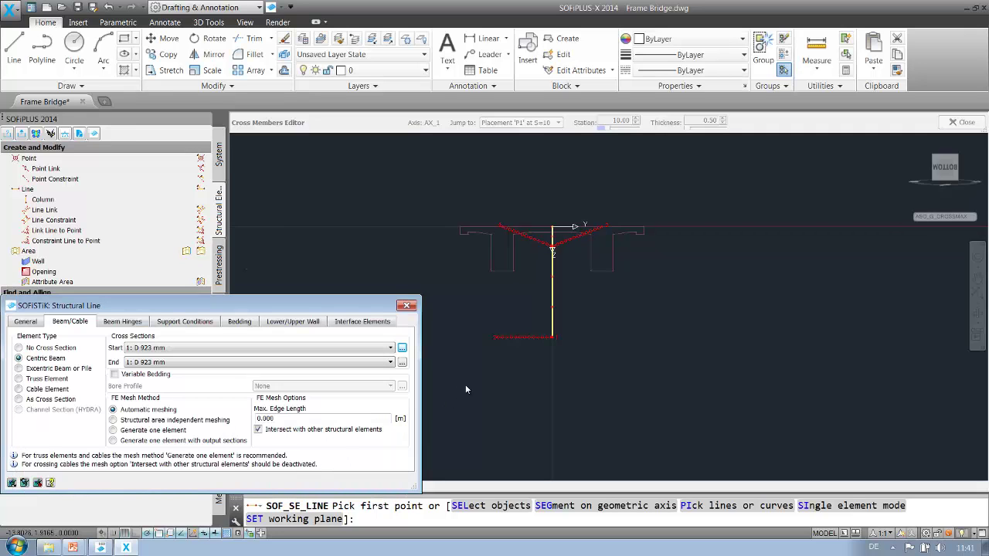
# Set the maximum edge length to 1 m and draw the pile line about 3.5 m vertically down from the lower constraint's outer end.
pyautogui.click(329, 421)
pyautogui.write('1')
pyautogui.press('BackSpace')
pyautogui.press('BackSpace')
pyautogui.press('BackSpace')
pyautogui.press('BackSpace')
pyautogui.press('BackSpace')
pyautogui.write('1')
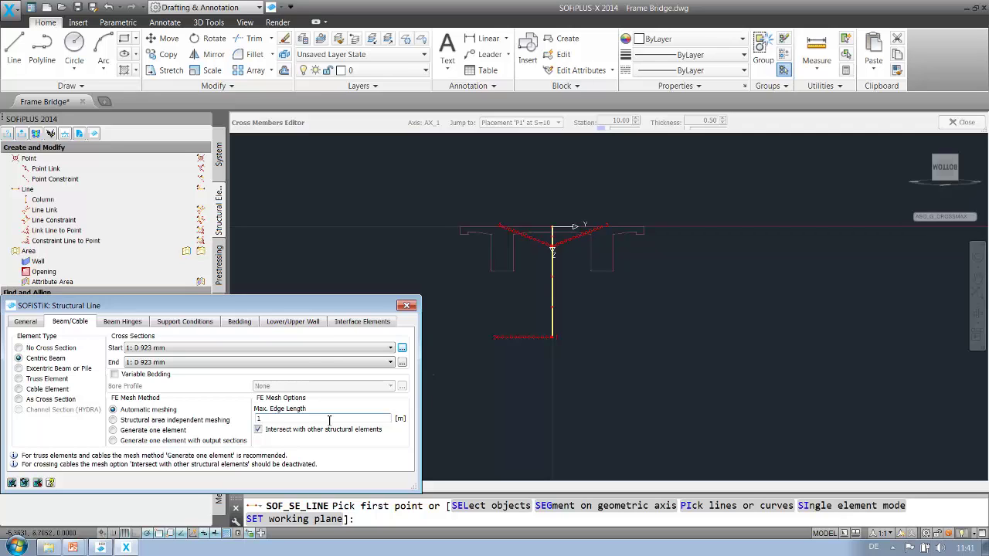
pyautogui.click(497, 338)
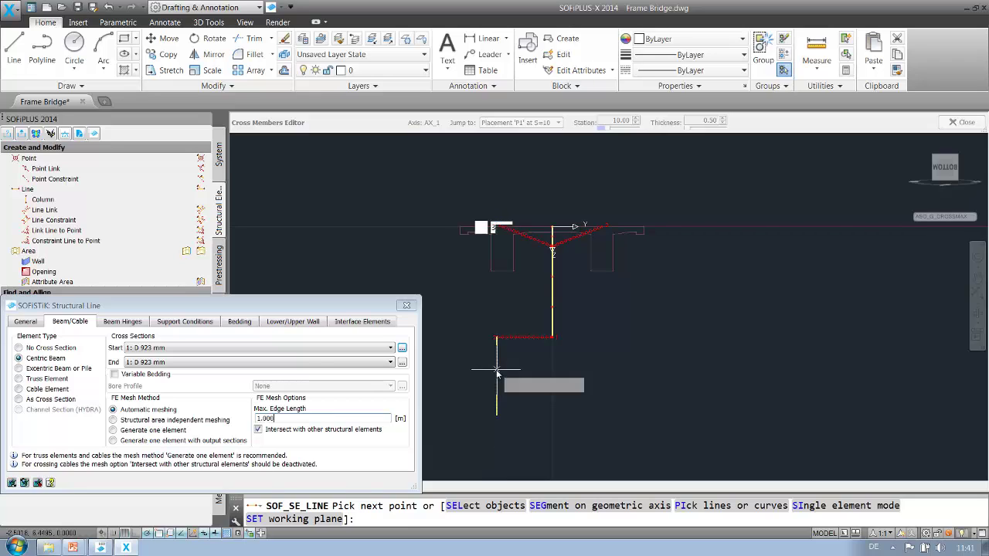
pyautogui.press('Escape')
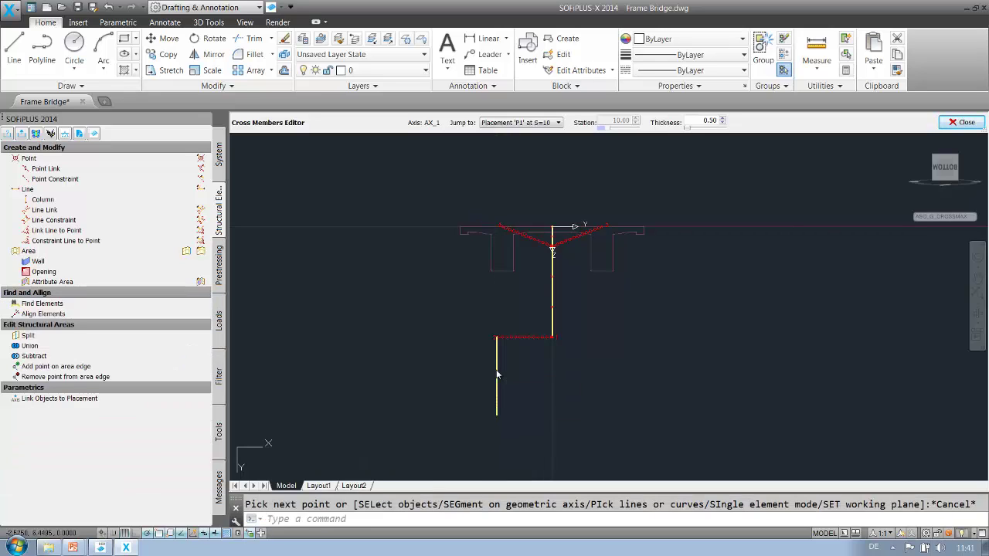
# Place a structural point supported in all global directions at the lower end of the pile.
pyautogui.click(114, 160)
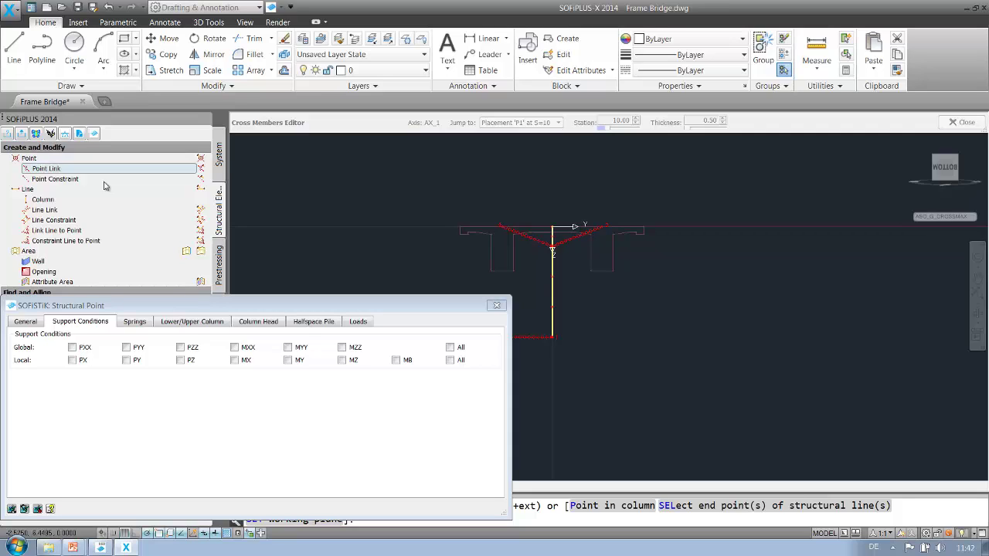
pyautogui.click(453, 347)
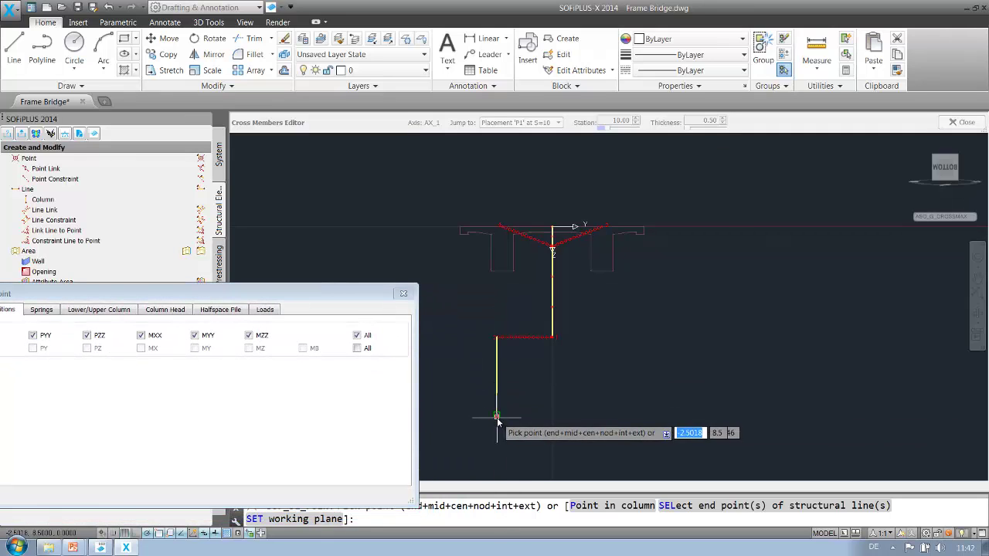
pyautogui.click(497, 417)
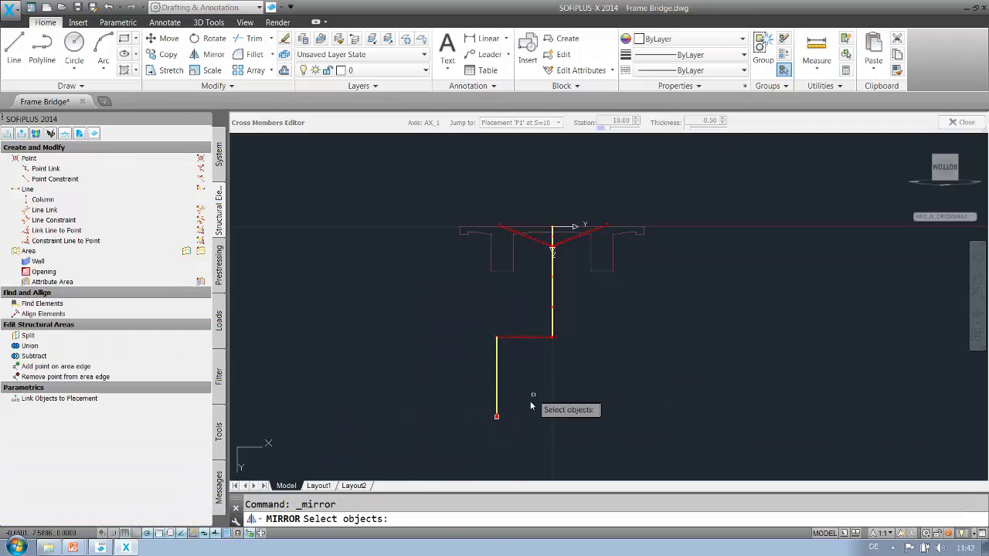
# Mirror the pile, its support point and the lower point constraint about the vertical abutment line, keeping the source objects.
pyautogui.click(516, 430)
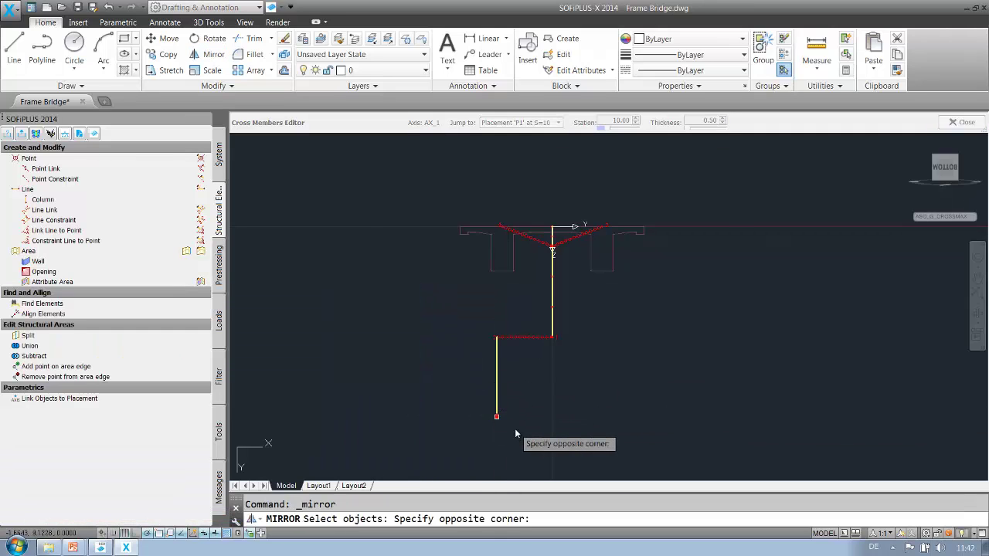
pyautogui.click(515, 432)
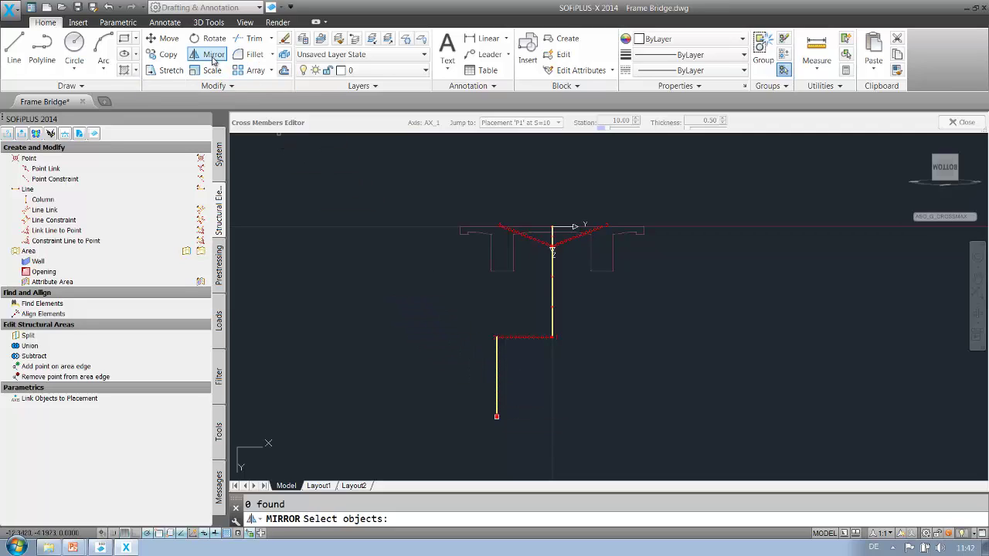
pyautogui.click(210, 59)
pyautogui.click(515, 431)
pyautogui.click(477, 300)
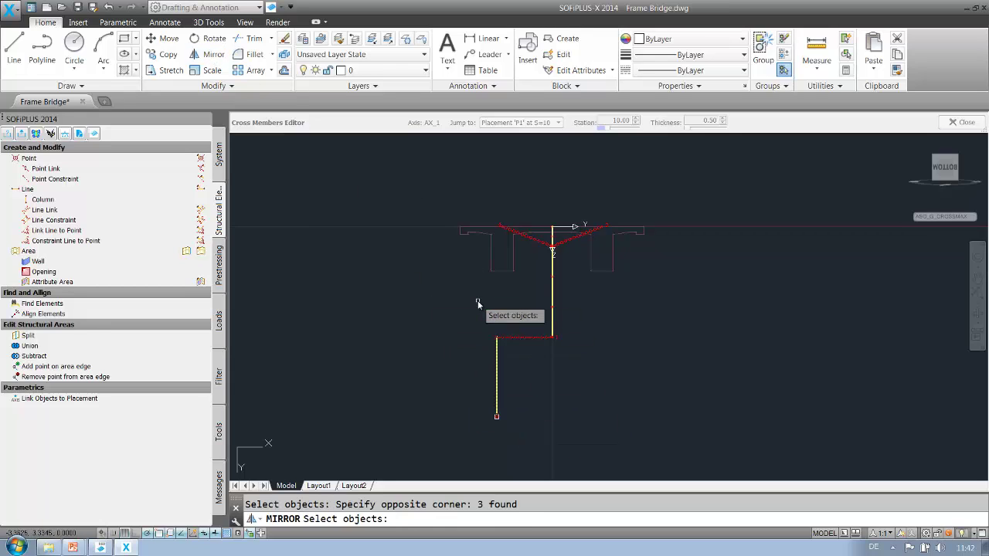
pyautogui.press('Return')
pyautogui.click(552, 338)
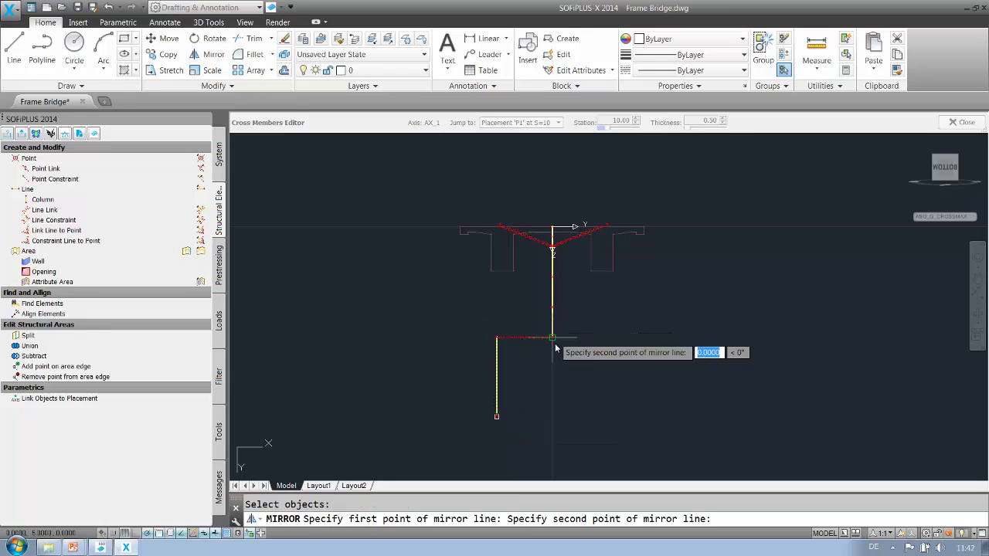
pyautogui.click(553, 380)
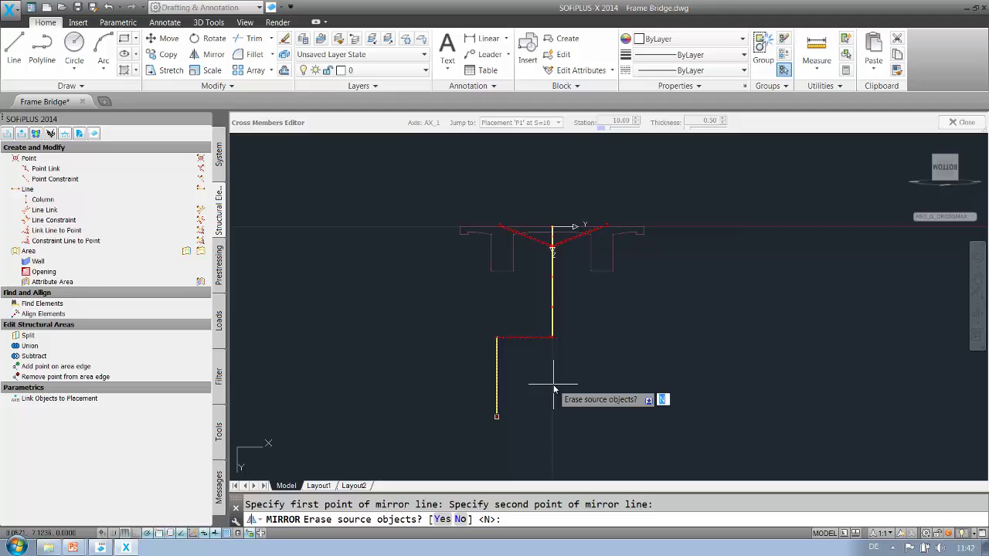
pyautogui.press('Return')
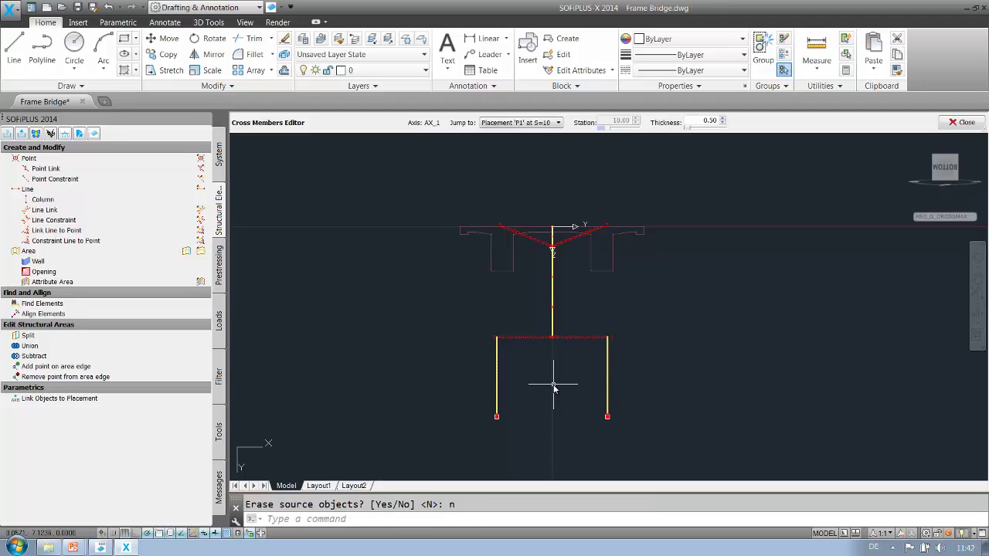
pyautogui.press('Escape')
# Select all structural elements of the cross member at P1 and copy them with the axis origin as base point.
pyautogui.click(691, 438)
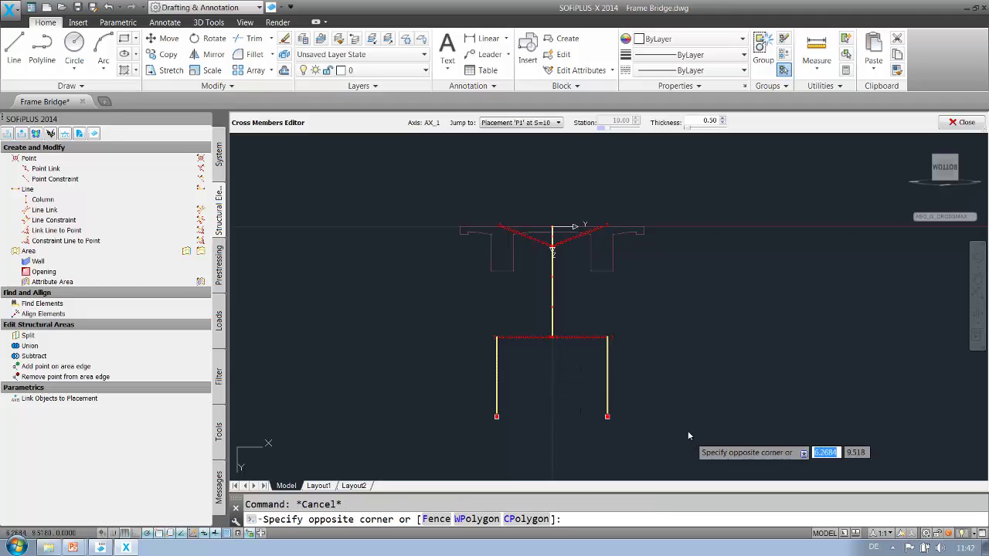
pyautogui.click(437, 192)
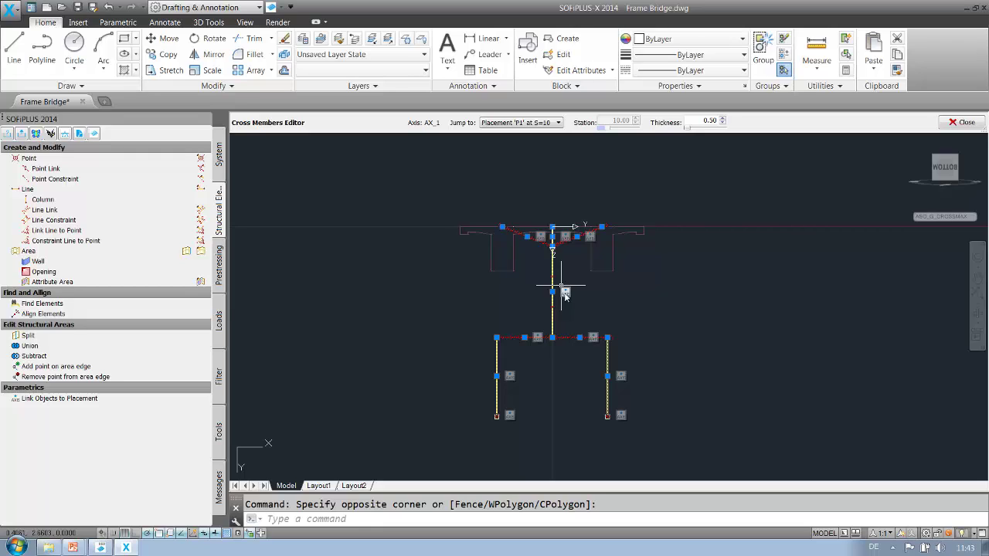
pyautogui.rightClick(576, 173)
pyautogui.moveTo(634, 208)
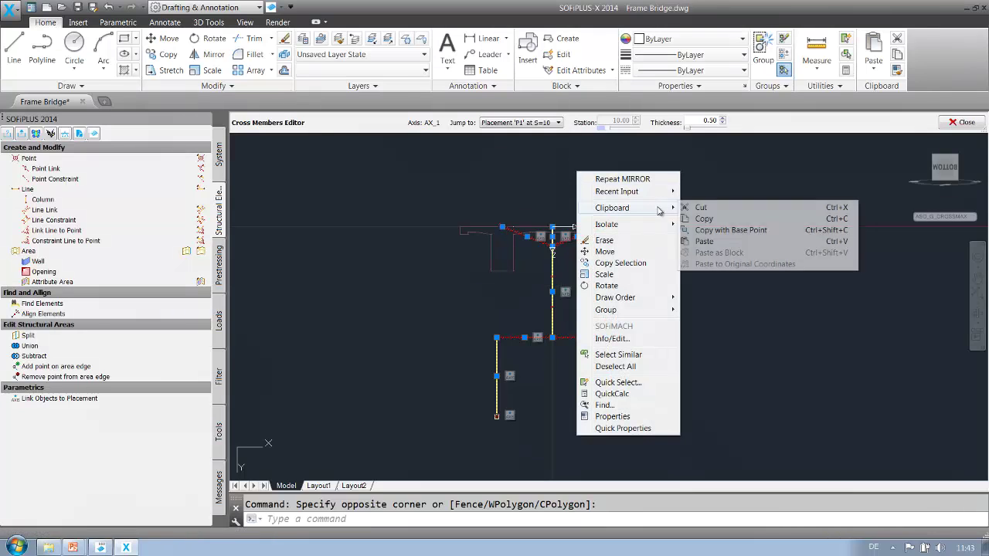
pyautogui.click(718, 230)
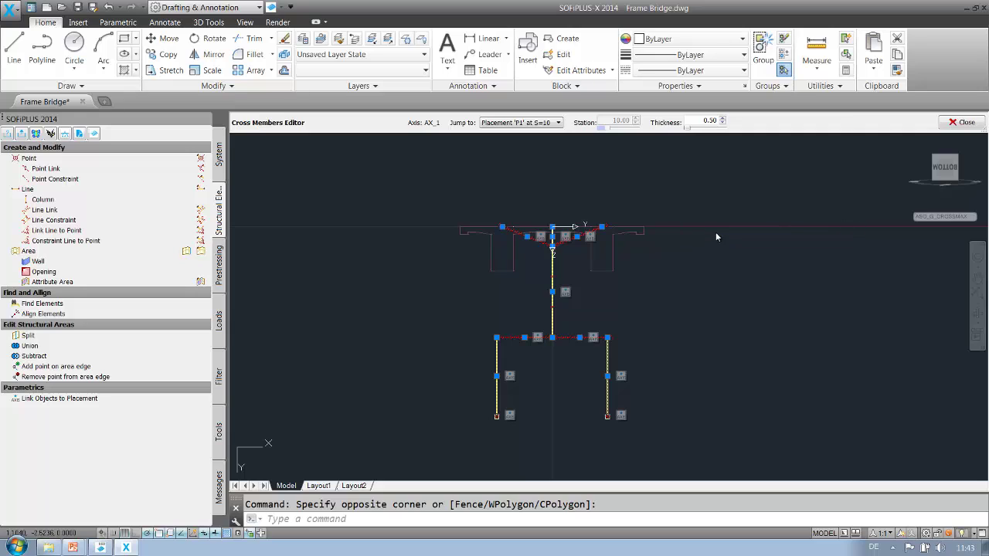
pyautogui.click(553, 230)
pyautogui.rightClick(569, 177)
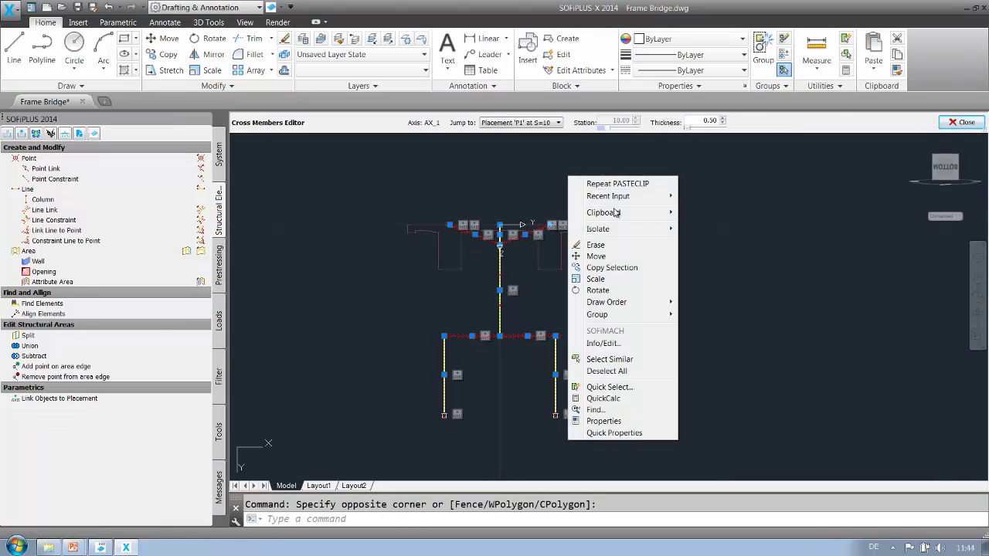
pyautogui.moveTo(618, 212)
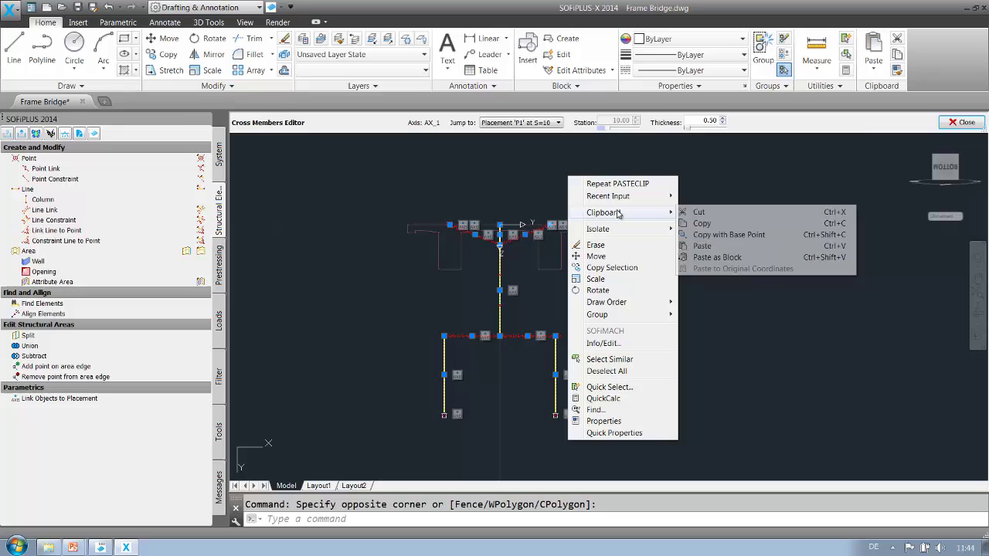
pyautogui.click(717, 235)
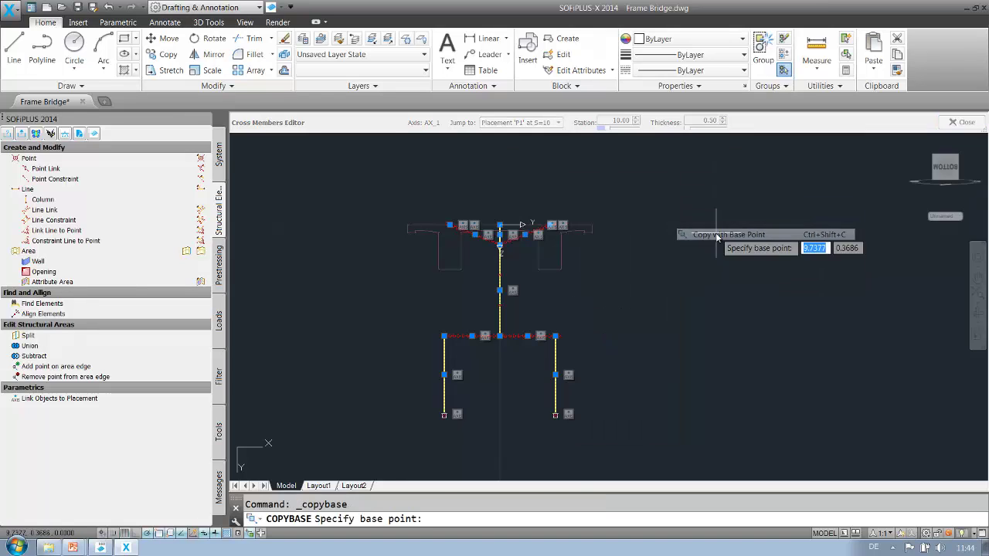
pyautogui.click(501, 225)
# Switch to placement P2 at S=34 and paste the copied cross member at the axis origin.
pyautogui.click(533, 122)
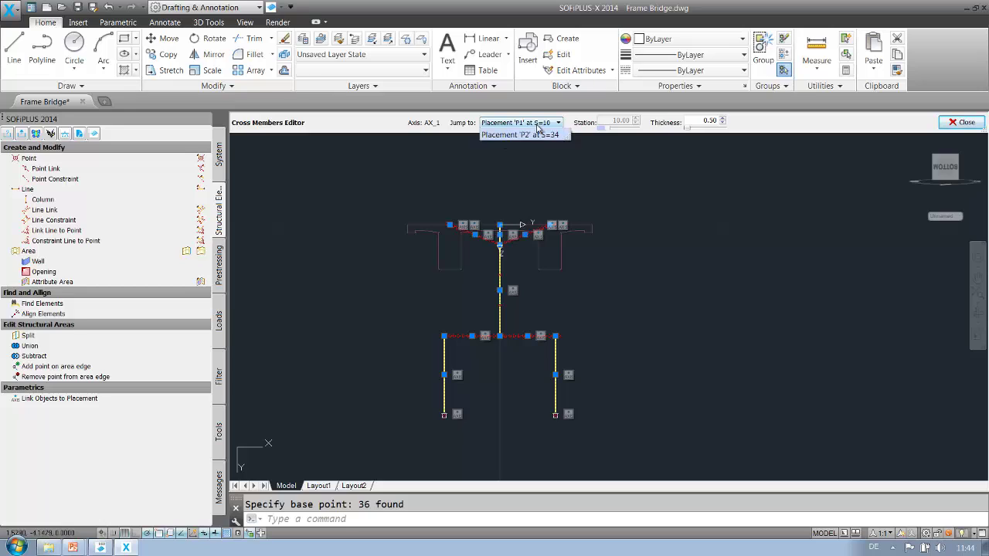
pyautogui.click(537, 146)
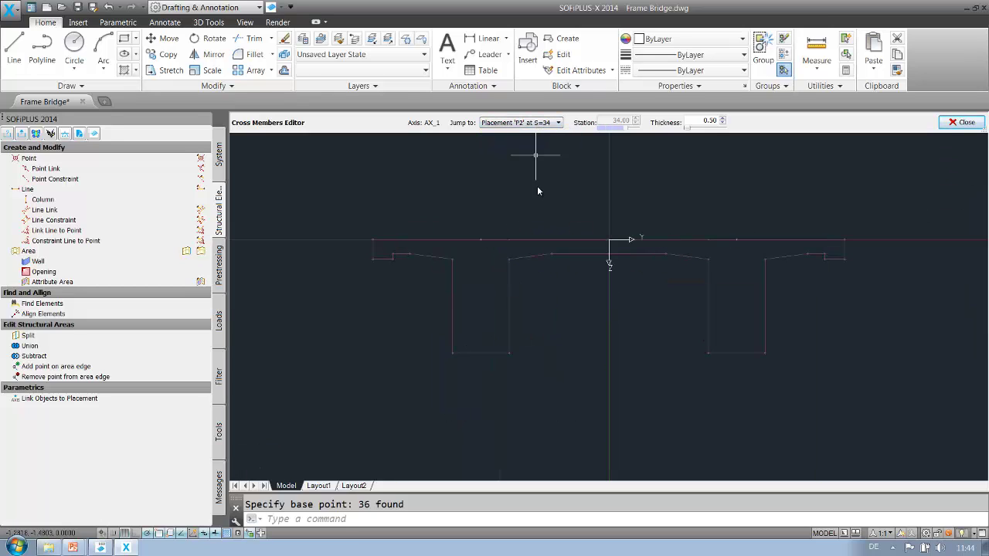
pyautogui.hotkey('ctrl', 'v')
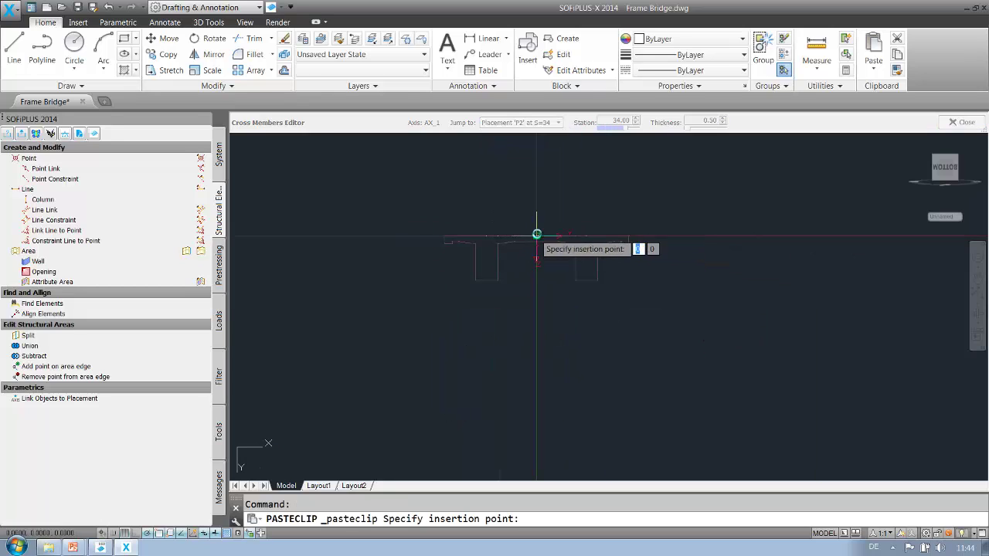
pyautogui.click(536, 233)
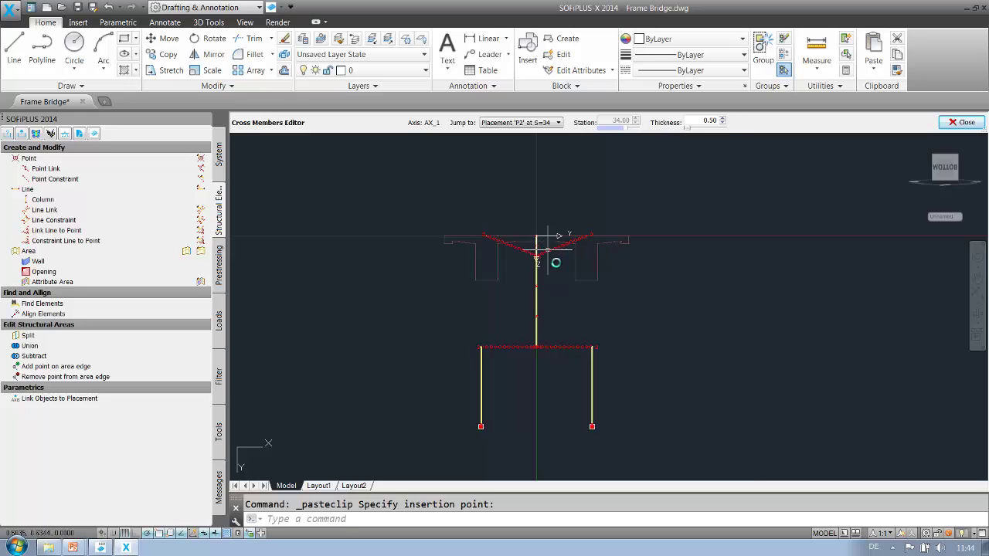
# Select the pasted elements to check their placement link, and close the cross members editor.
pyautogui.click(655, 448)
pyautogui.click(435, 215)
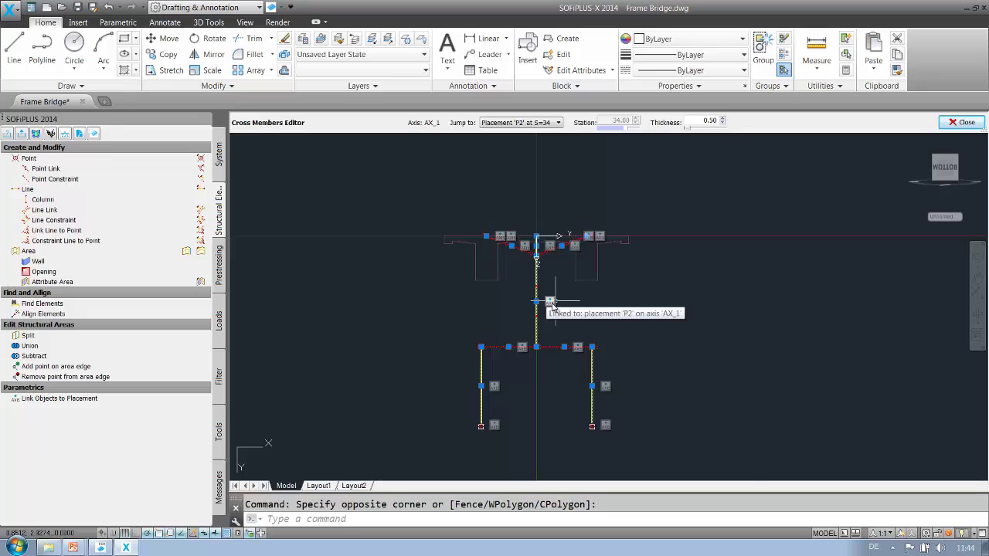
pyautogui.click(699, 294)
pyautogui.click(651, 289)
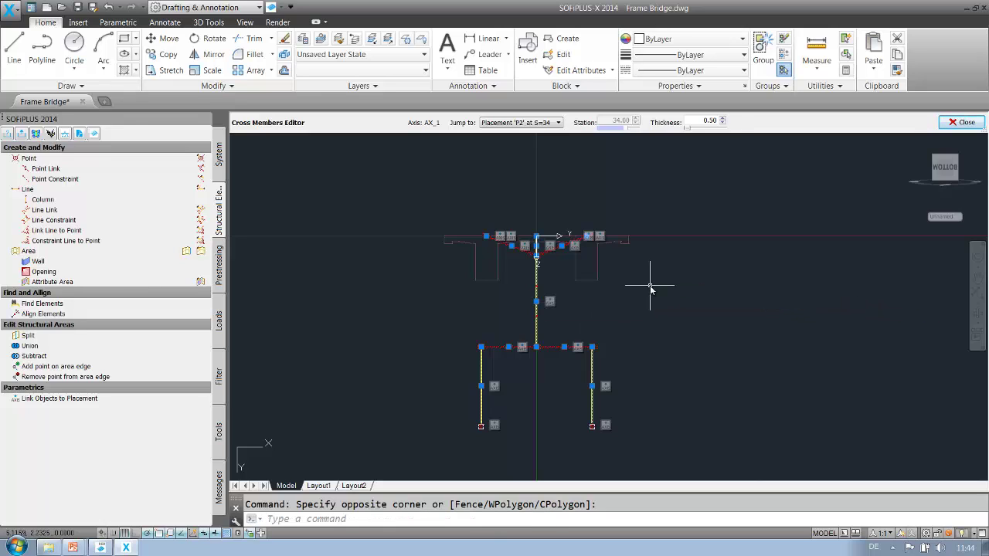
pyautogui.click(949, 124)
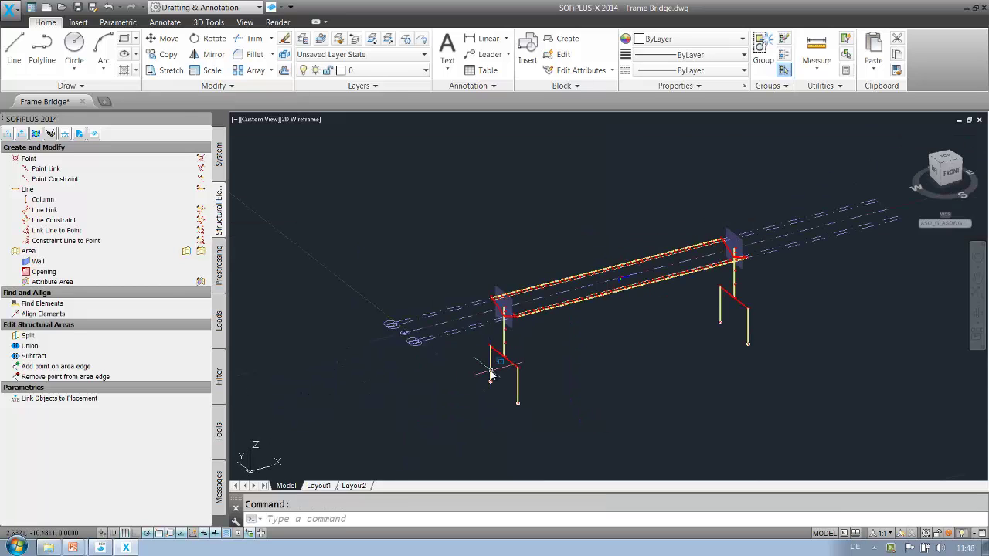
pyautogui.moveTo(491, 375)
# Change the AX_1 horizontal alignment segment to a circular arc with a radius of 50 m and inspect the curved bridge.
pyautogui.click(220, 159)
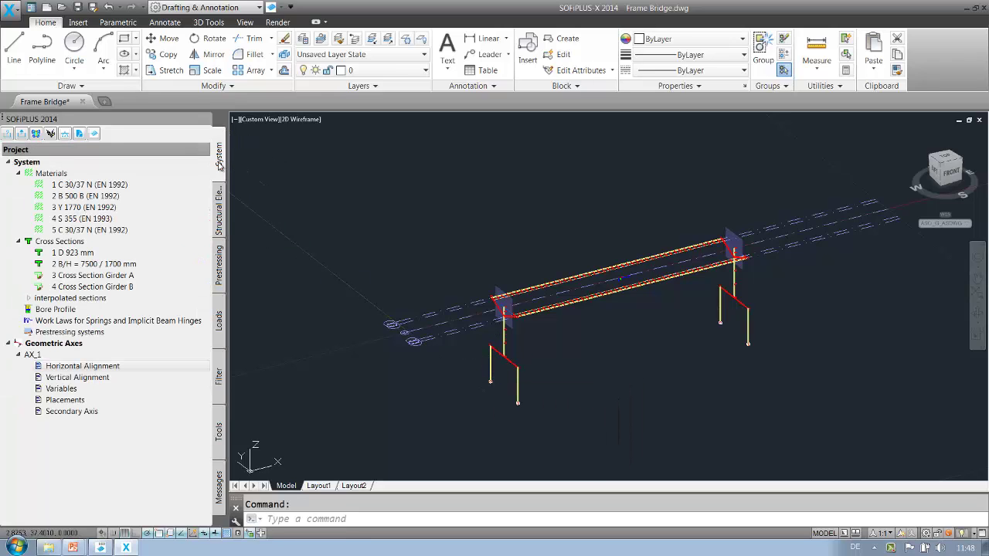
pyautogui.doubleClick(83, 366)
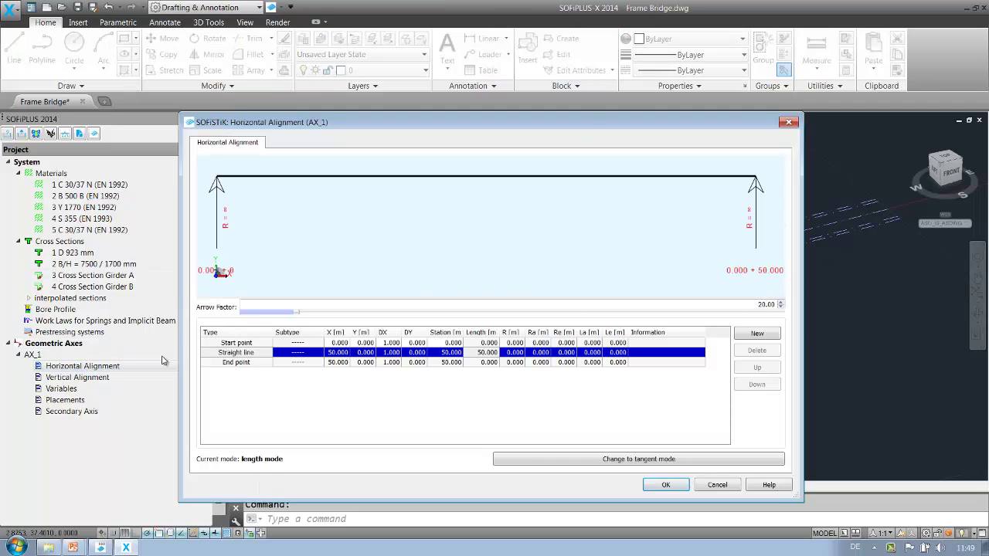
pyautogui.click(230, 353)
pyautogui.click(230, 371)
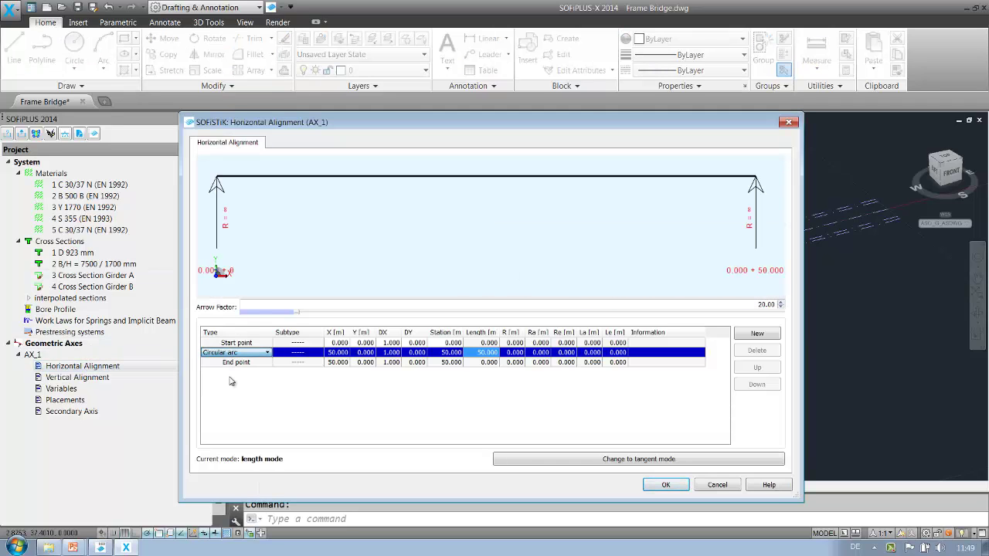
pyautogui.press('Tab')
pyautogui.write('5')
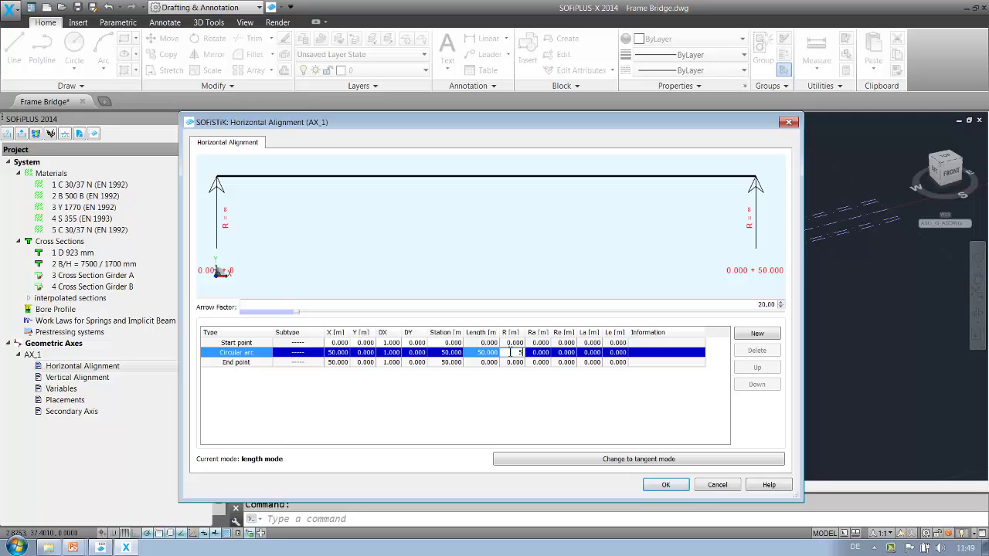
pyautogui.write('0')
pyautogui.press('Return')
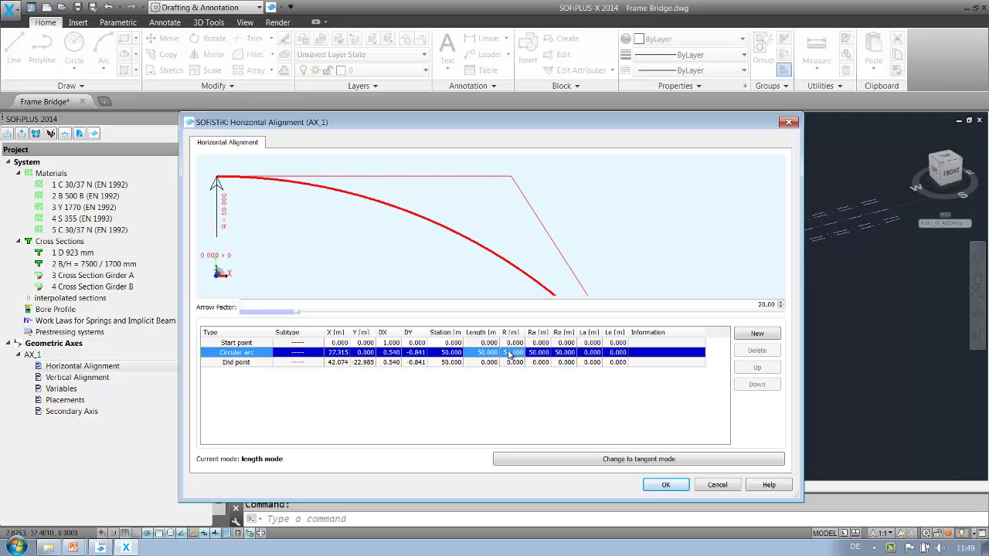
pyautogui.click(666, 485)
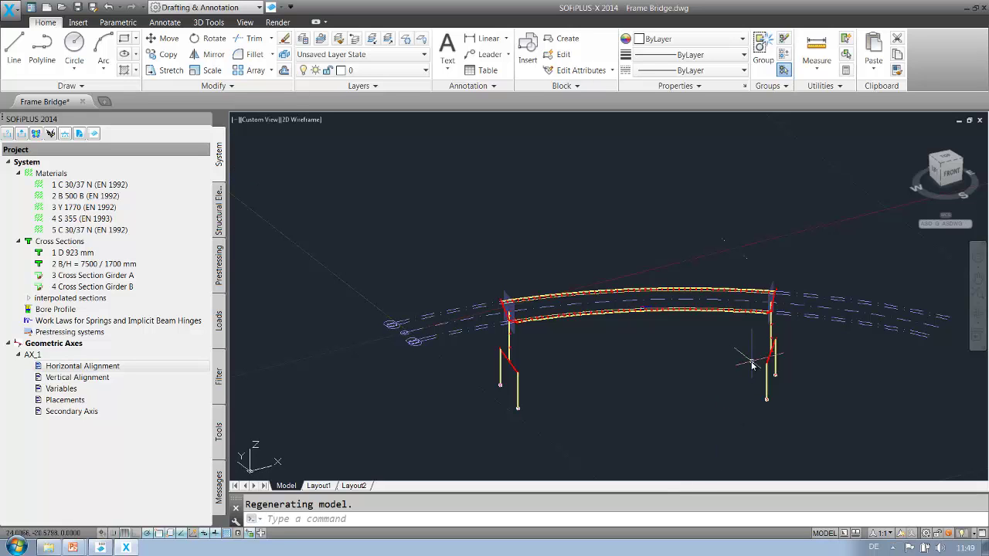
pyautogui.keyDown('shift'); pyautogui.moveTo(748, 354); pyautogui.dragTo(693, 378, button='middle'); pyautogui.keyUp('shift')
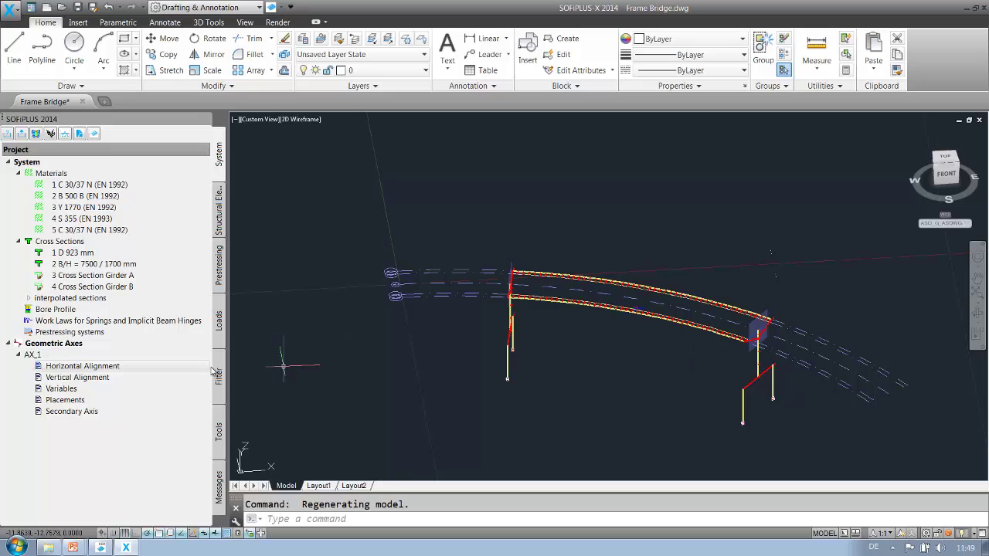
# Set the AX_1 horizontal alignment segment back to a straight line and inspect the straight bridge.
pyautogui.doubleClick(115, 368)
pyautogui.click(240, 353)
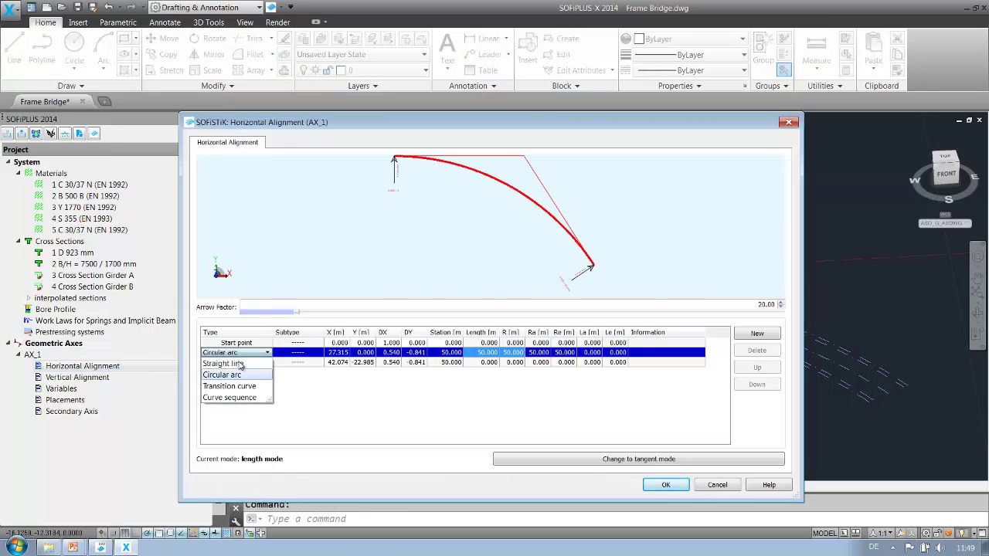
pyautogui.click(232, 361)
pyautogui.click(519, 392)
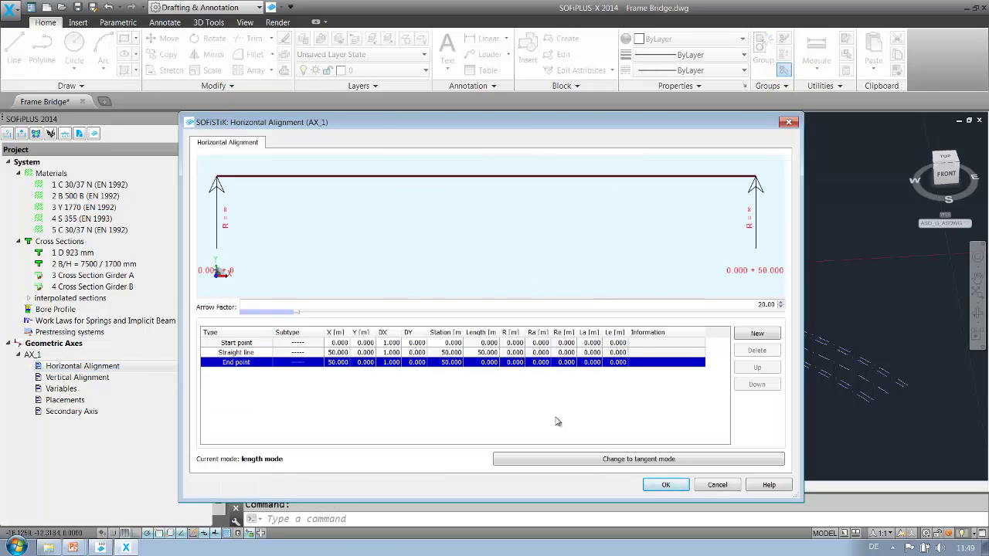
pyautogui.click(663, 484)
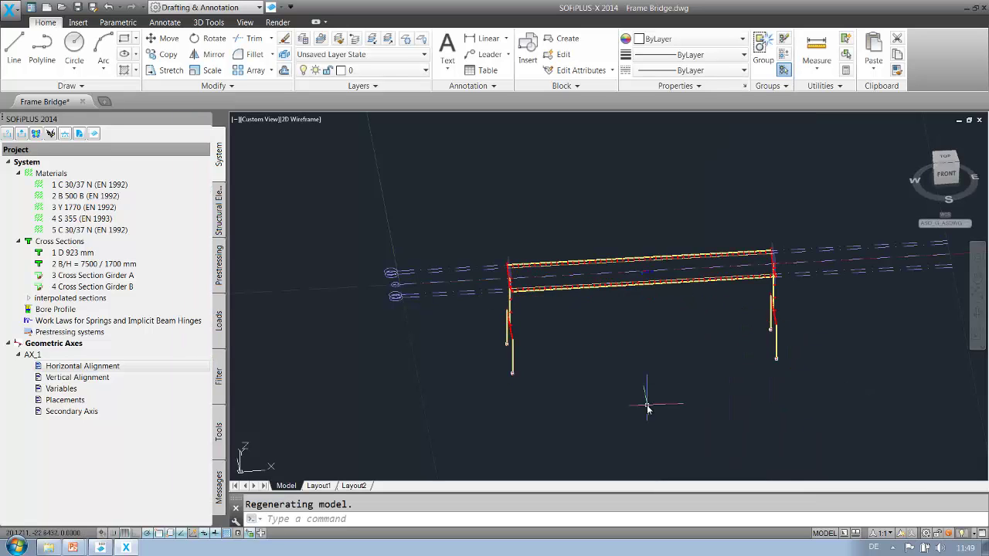
pyautogui.keyDown('shift'); pyautogui.moveTo(648, 410); pyautogui.dragTo(696, 380, button='middle'); pyautogui.keyUp('shift')
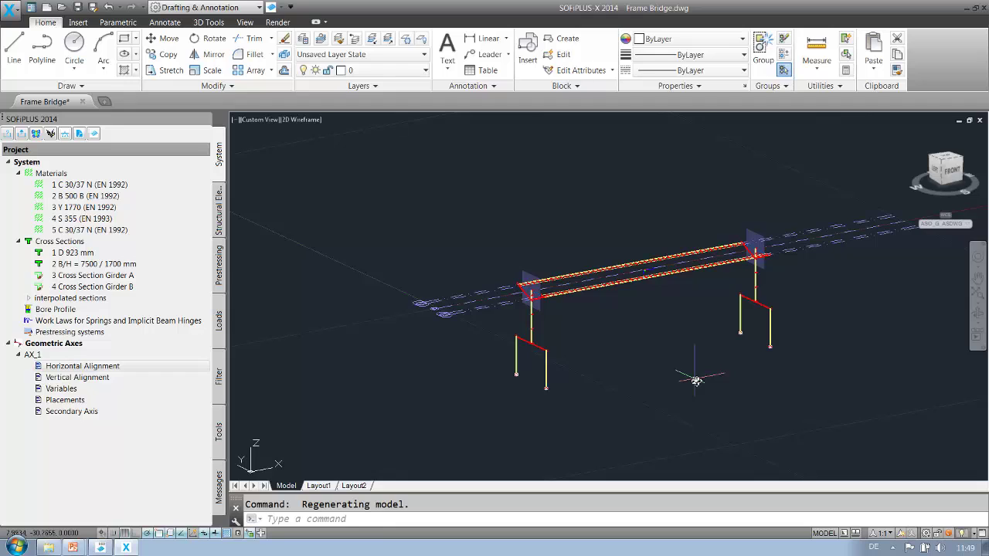
# Create a loadcase with the action G_1 dead load g1 and set its dead load factor DLZ to 1.
pyautogui.click(220, 330)
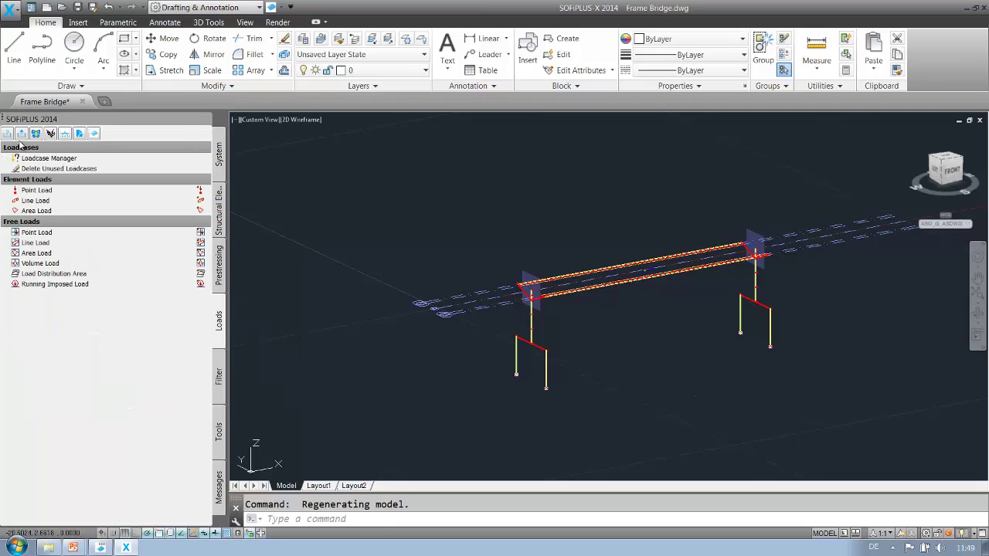
pyautogui.click(48, 159)
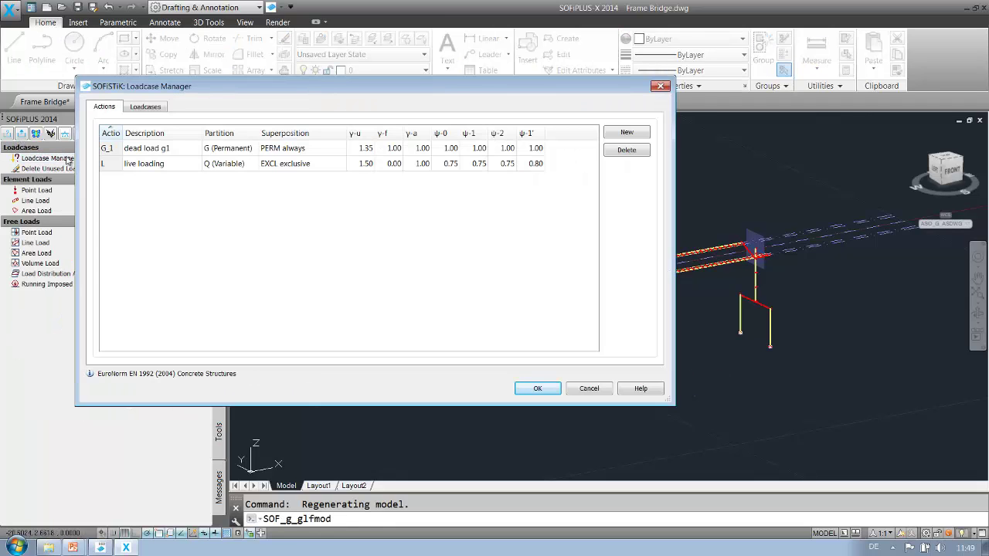
pyautogui.click(144, 108)
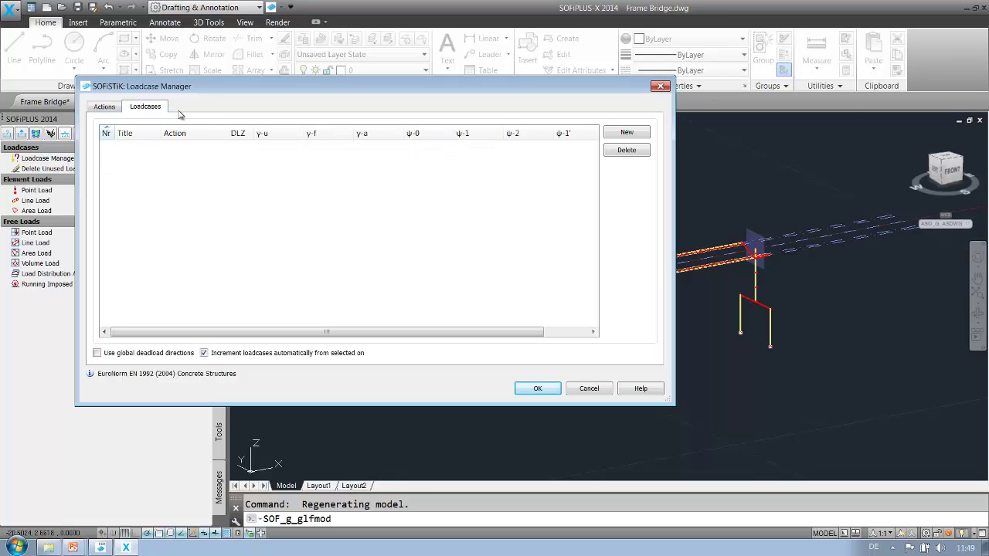
pyautogui.click(627, 132)
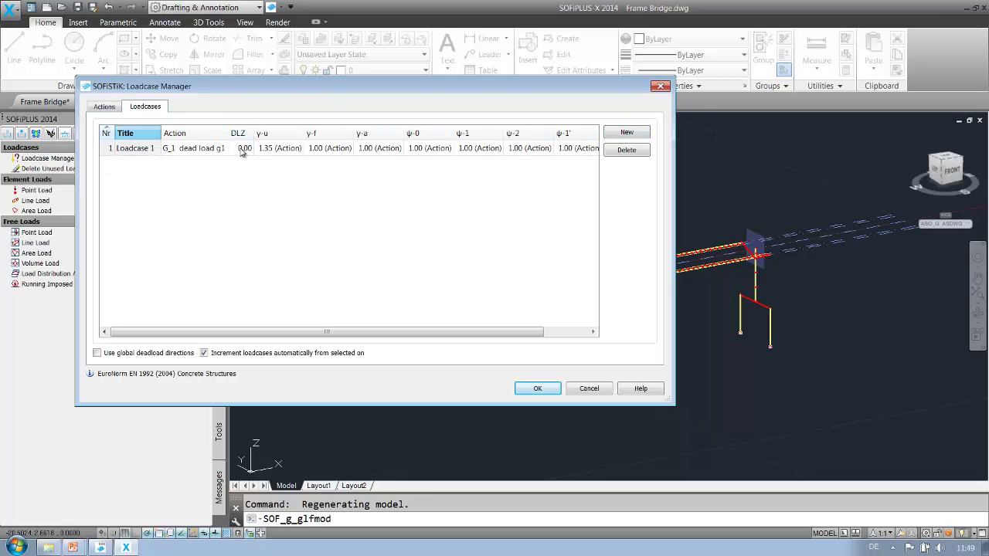
pyautogui.click(241, 151)
pyautogui.click(242, 150)
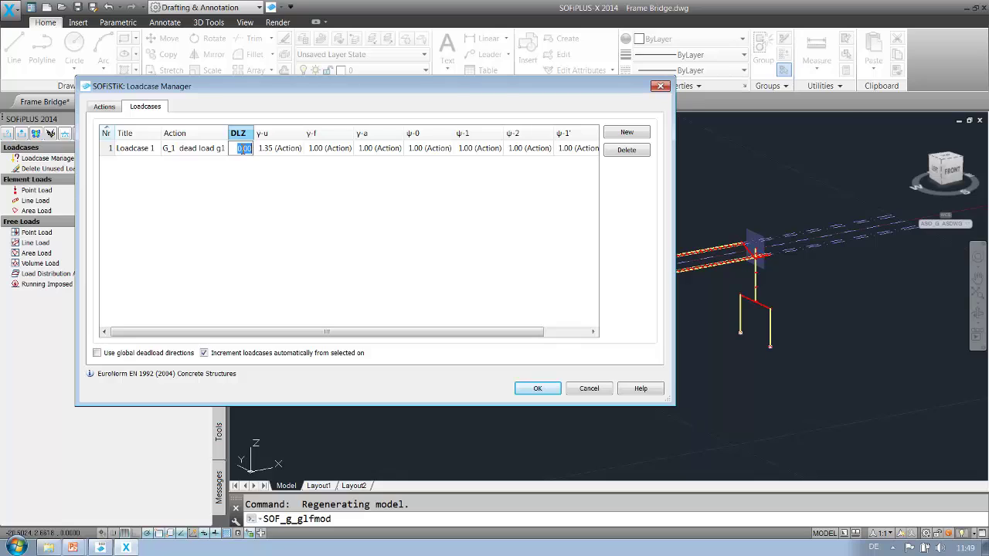
pyautogui.write('1')
pyautogui.press('Return')
pyautogui.click(546, 389)
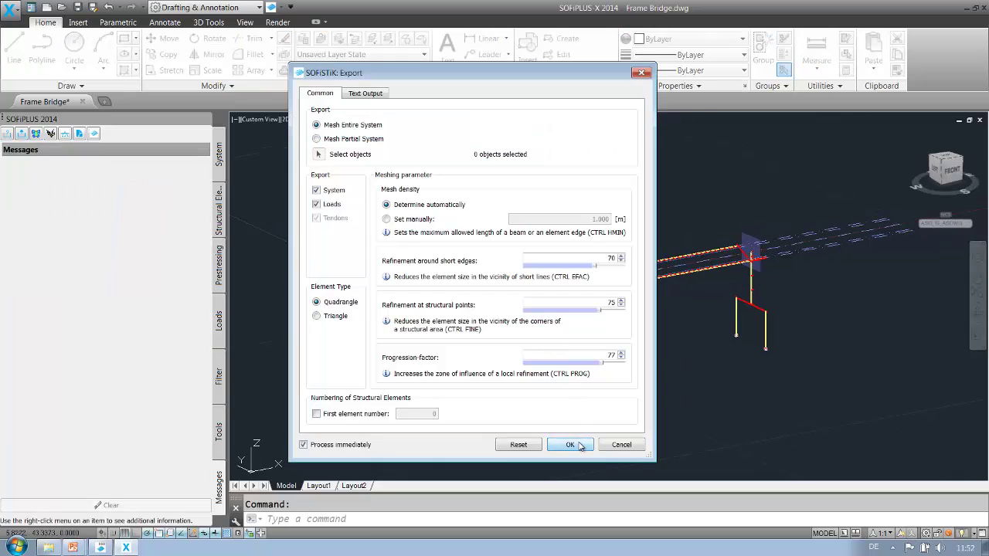
# Export and mesh the entire system with quadrangle elements, processed immediately, and view the model from the side in the SOFiSTiK Structural Desktop Animator.
pyautogui.click(578, 445)
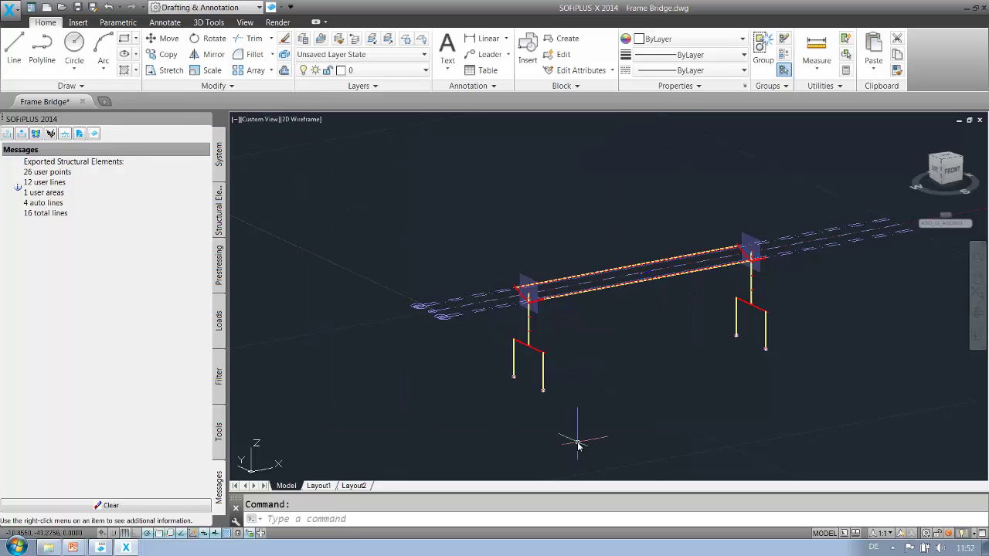
pyautogui.click(95, 549)
pyautogui.moveTo(619, 271); pyautogui.dragTo(646, 270)
pyautogui.moveTo(803, 269); pyautogui.dragTo(627, 271)
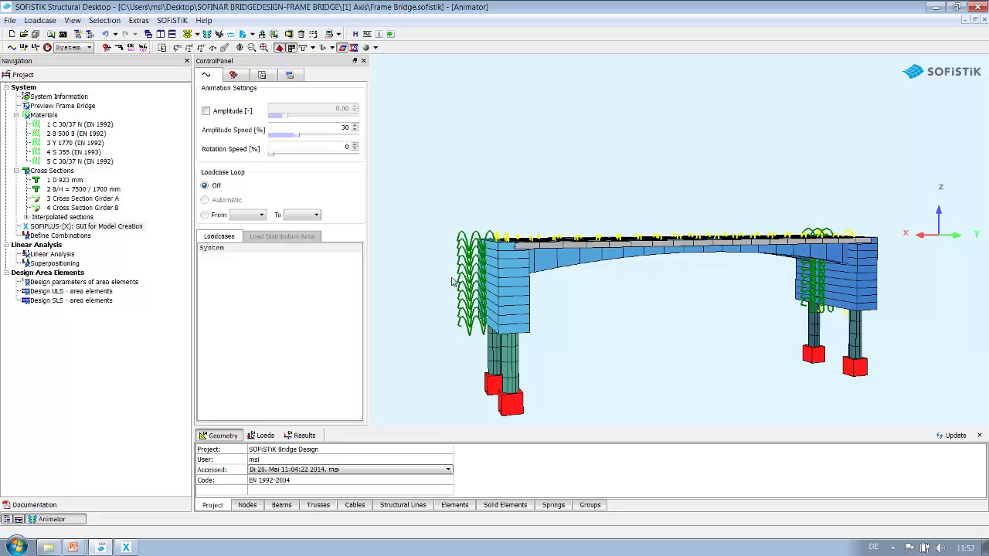
# Run the linear analysis for all loadcases, and display the deformed bridge under Loadcase 1 in the Animator.
pyautogui.doubleClick(68, 255)
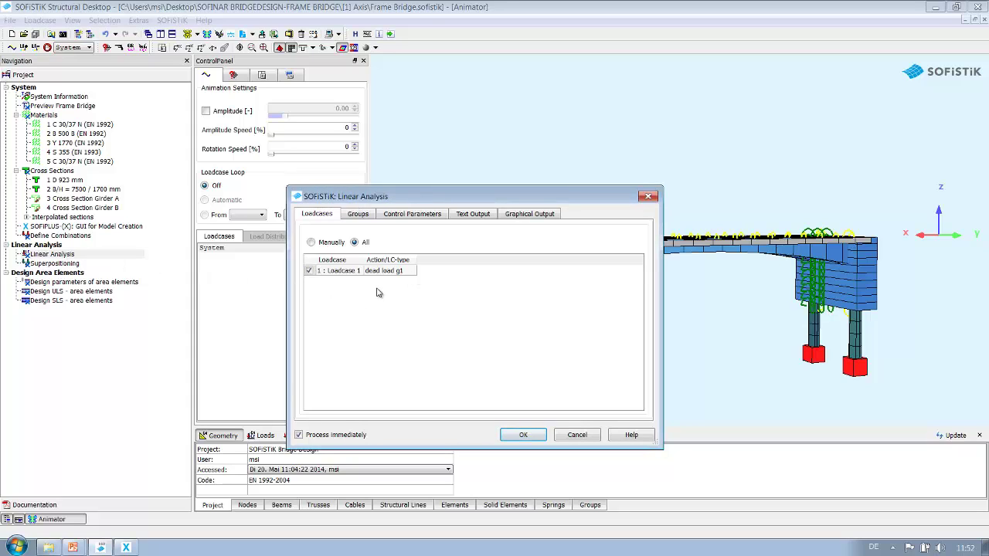
pyautogui.click(517, 434)
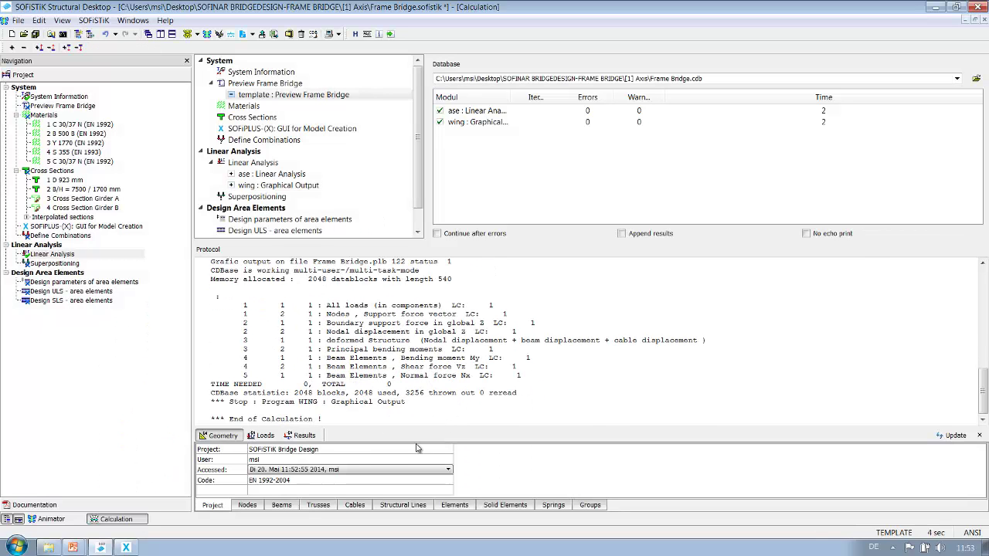
pyautogui.click(55, 520)
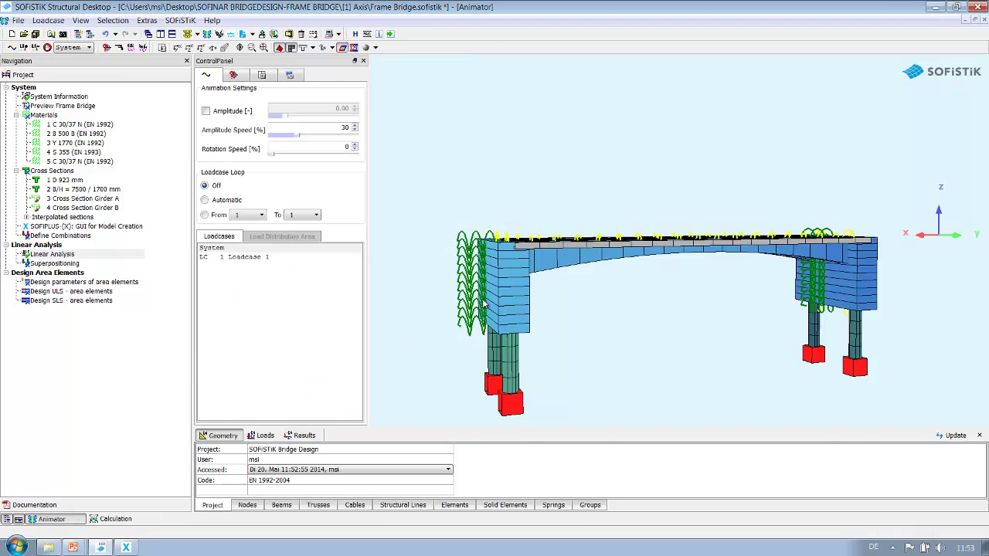
pyautogui.click(278, 259)
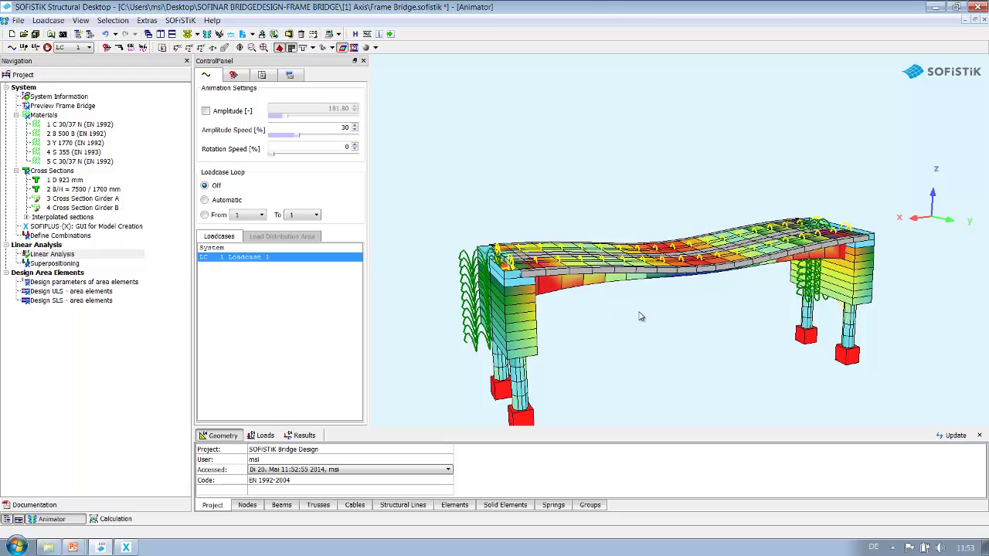
pyautogui.moveTo(639, 311); pyautogui.dragTo(495, 310)
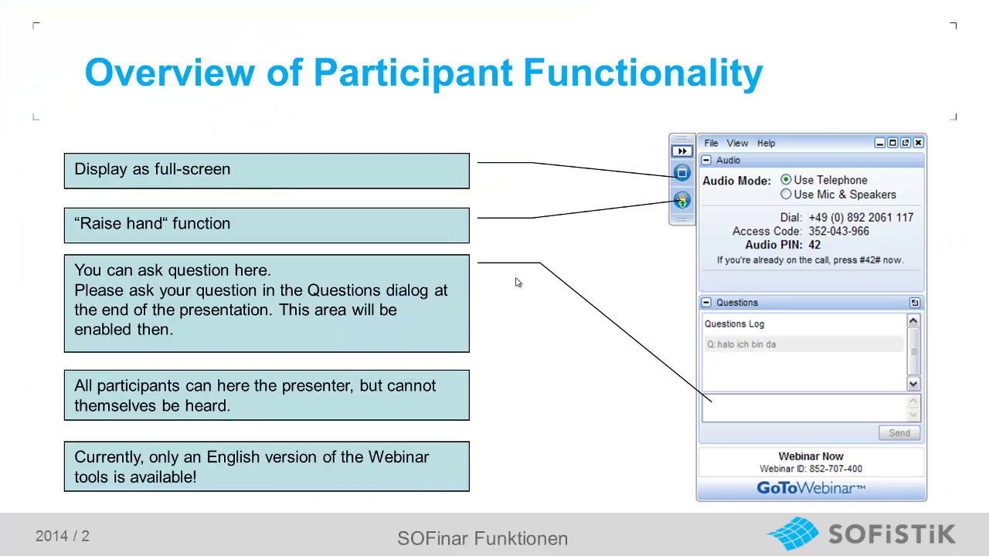
pyautogui.press('Right')
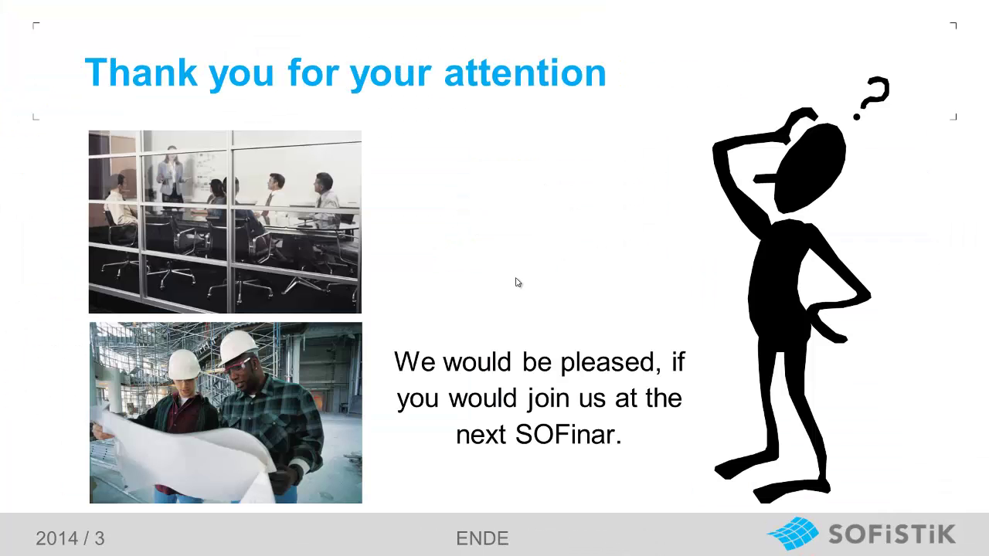
pyautogui.press('Right')
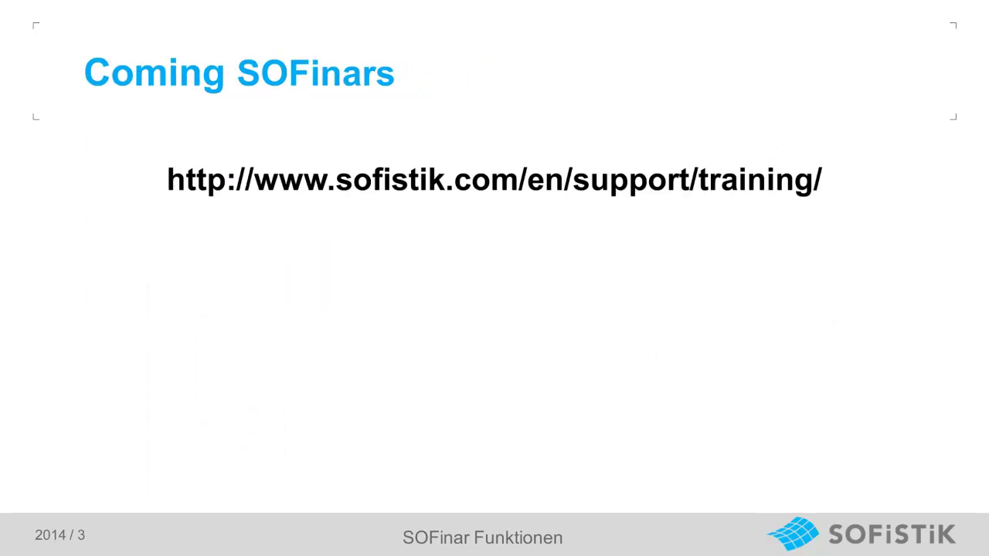